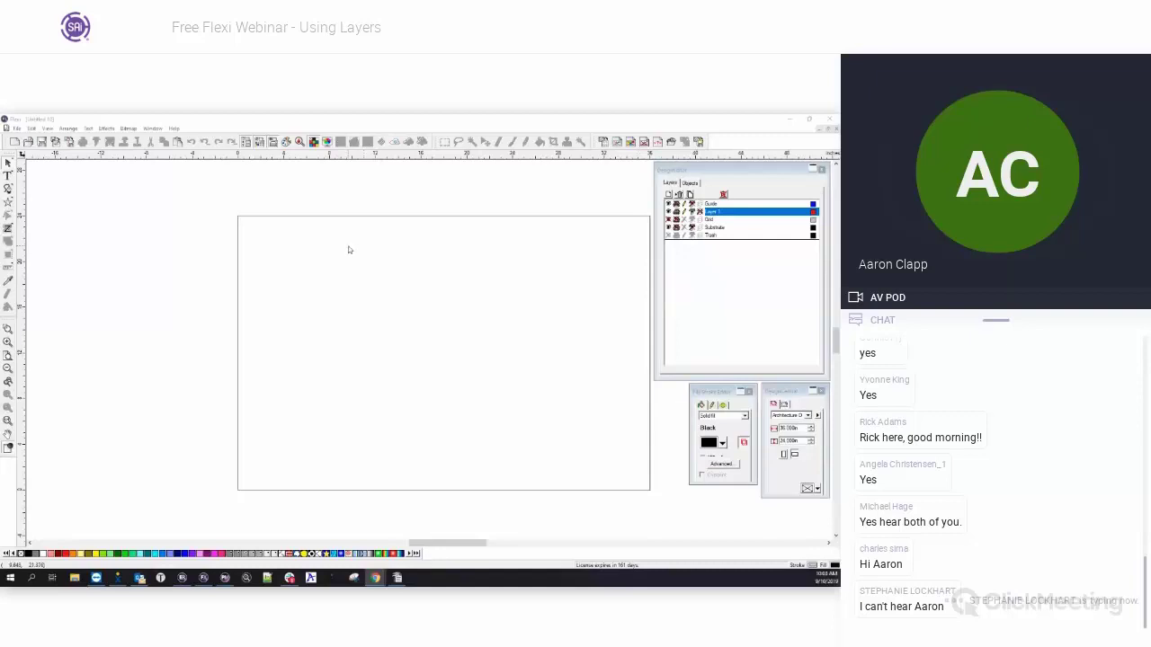
{"action": "left_click", "coordinate": [379, 229]}
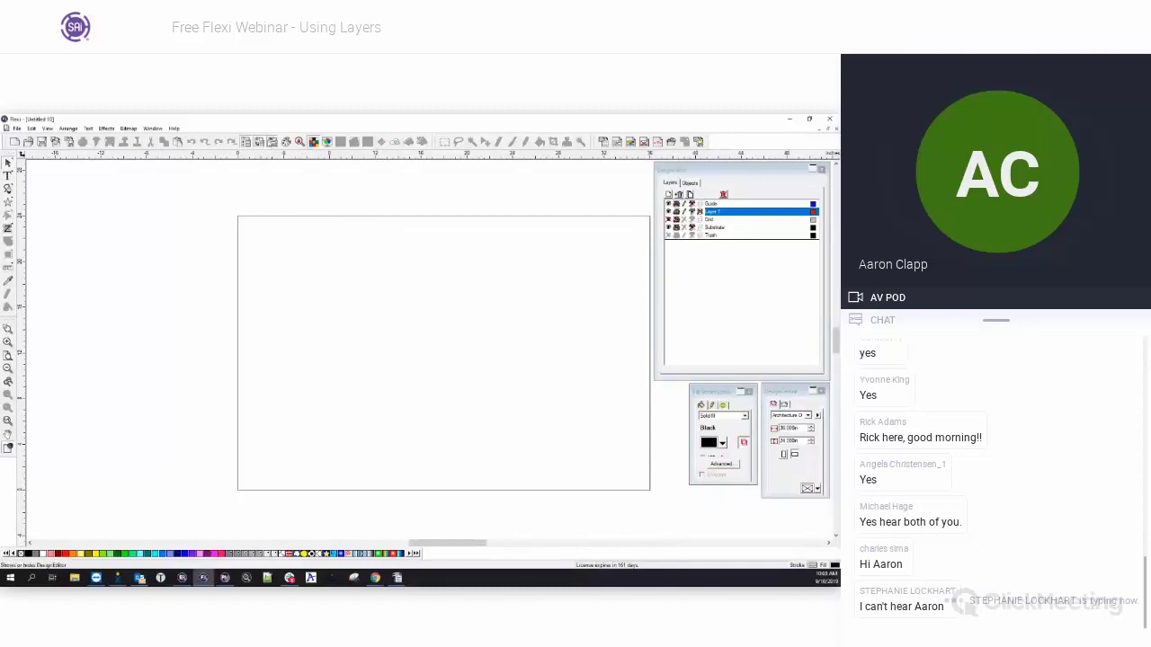
{"action": "left_click", "coordinate": [277, 145]}
{"action": "left_click", "coordinate": [276, 145]}
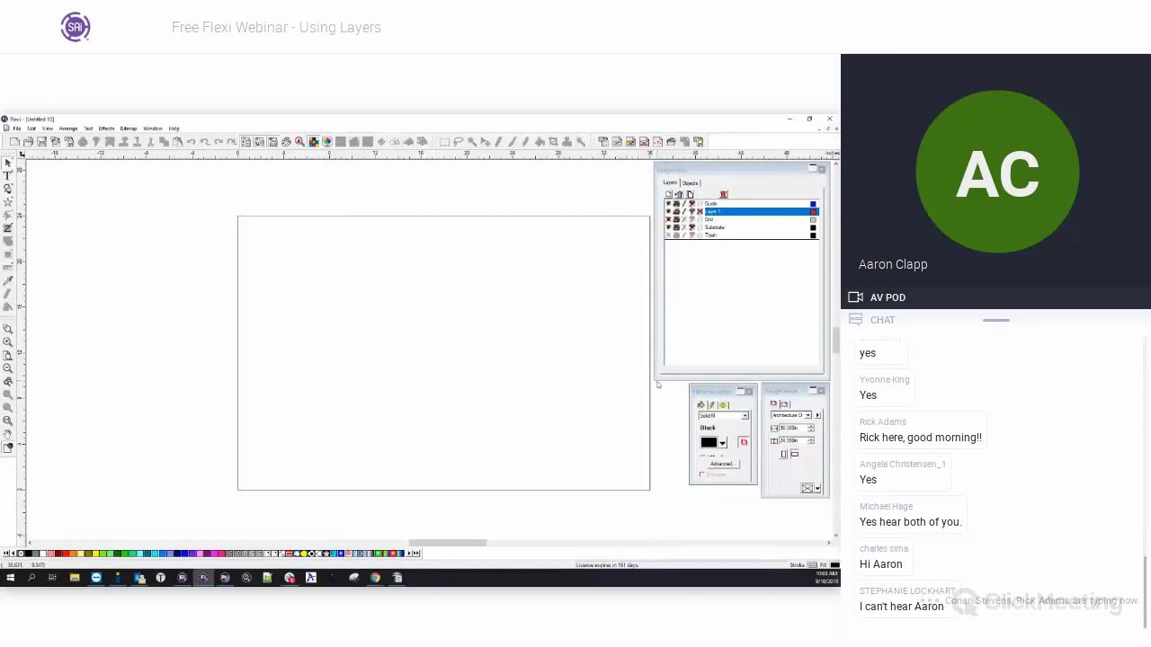
{"action": "mouse_move", "coordinate": [656, 378]}
{"action": "left_mouse_down"}
{"action": "mouse_move", "coordinate": [529, 433]}
{"action": "mouse_move", "coordinate": [620, 356]}
{"action": "mouse_move", "coordinate": [655, 382]}
{"action": "left_mouse_up"}
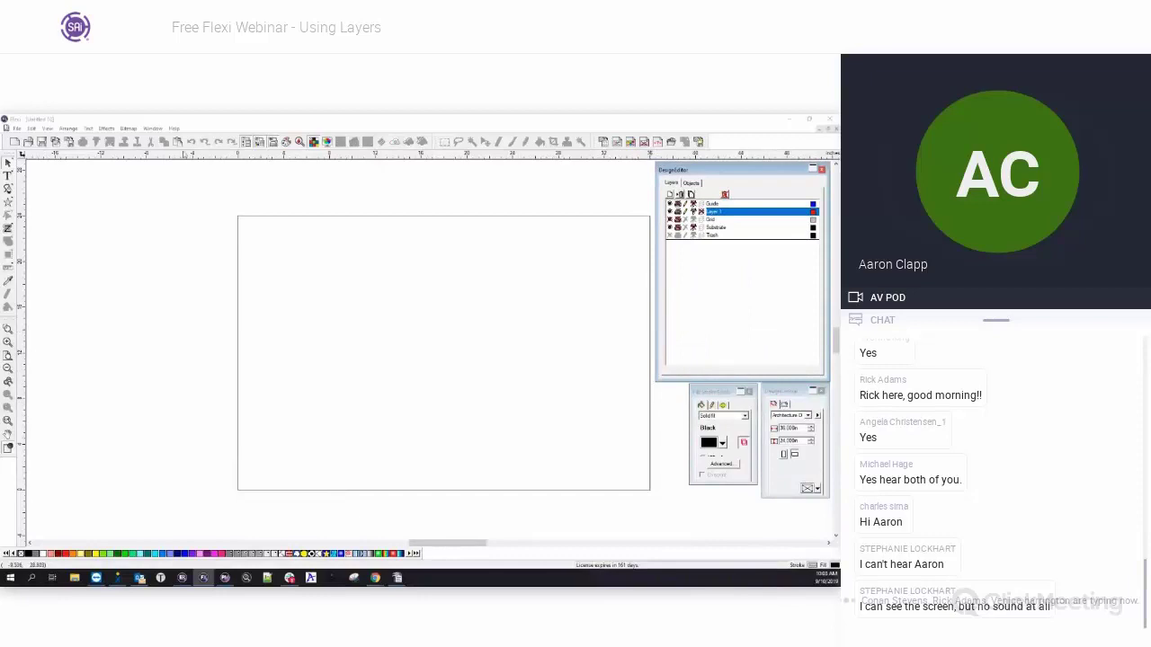
Examine the object hierarchy under Master Page and Page 1, and return to the layer list.
{"action": "left_click", "coordinate": [47, 129]}
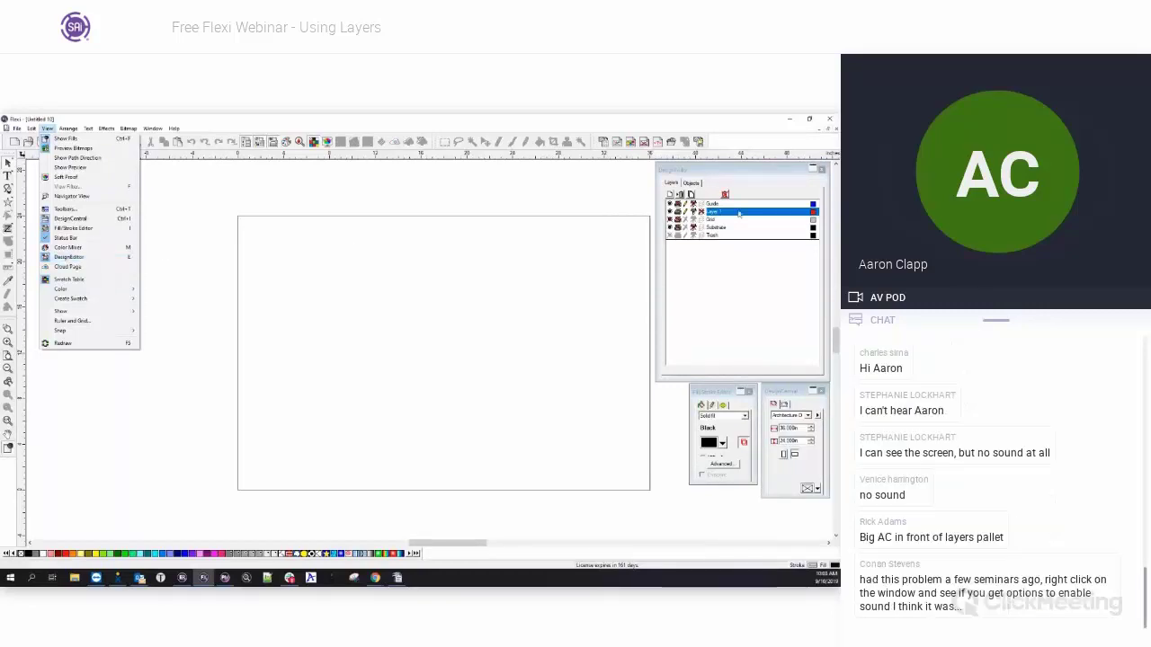
{"action": "left_click", "coordinate": [757, 174]}
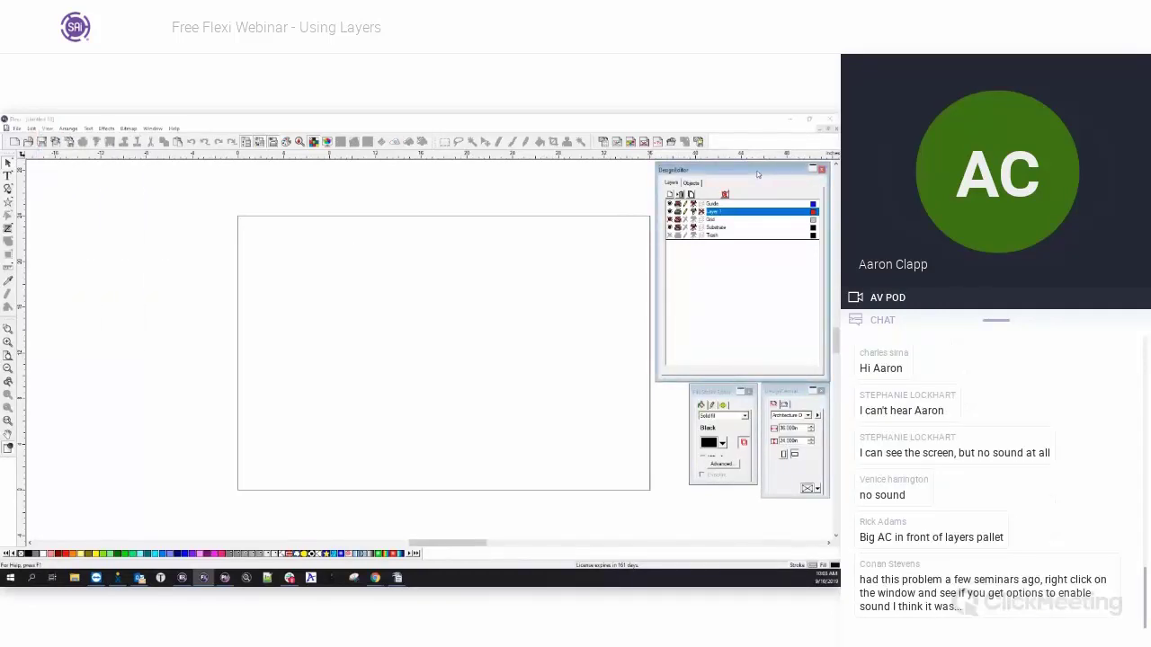
{"action": "left_click", "coordinate": [695, 183]}
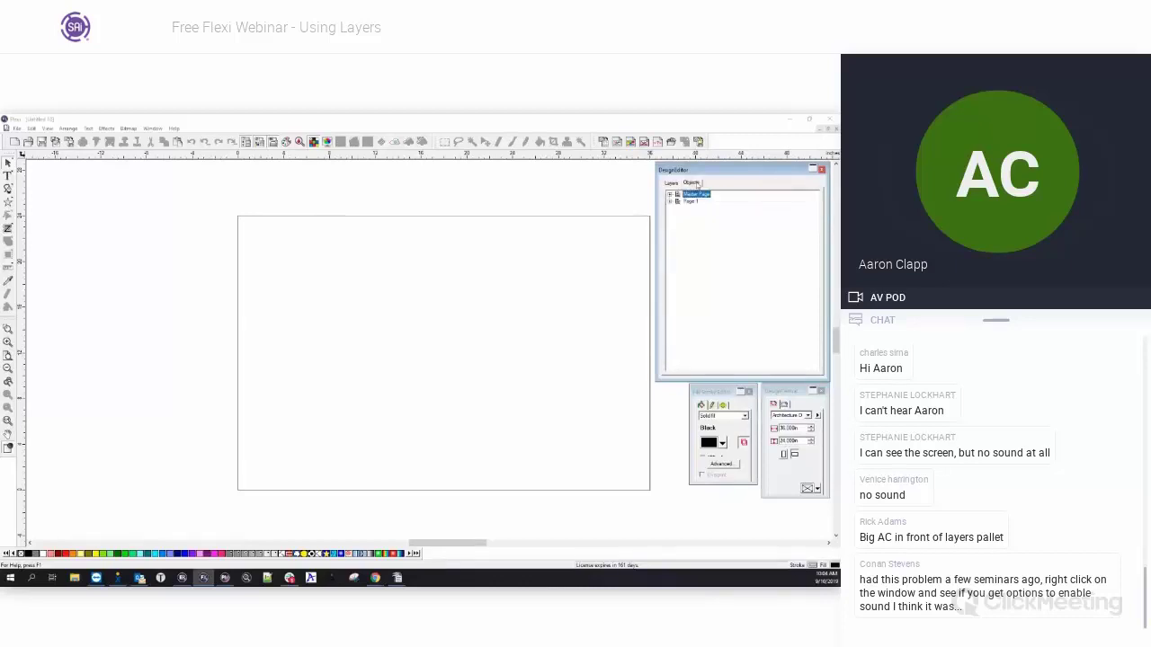
{"action": "left_click", "coordinate": [669, 194]}
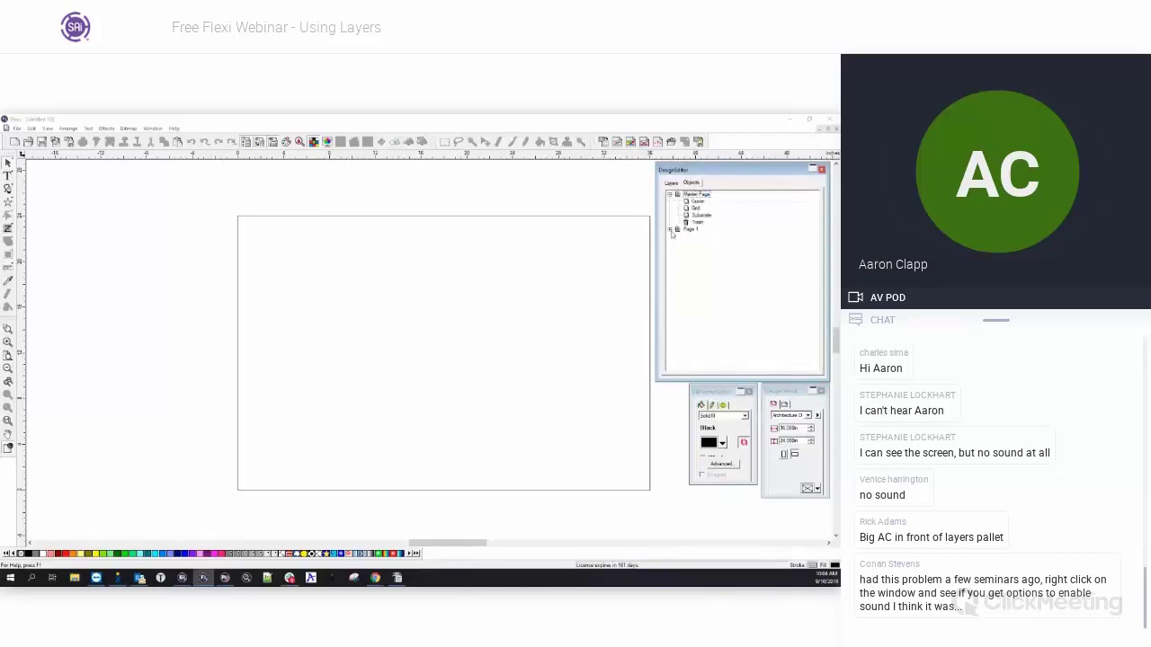
{"action": "left_click", "coordinate": [670, 230]}
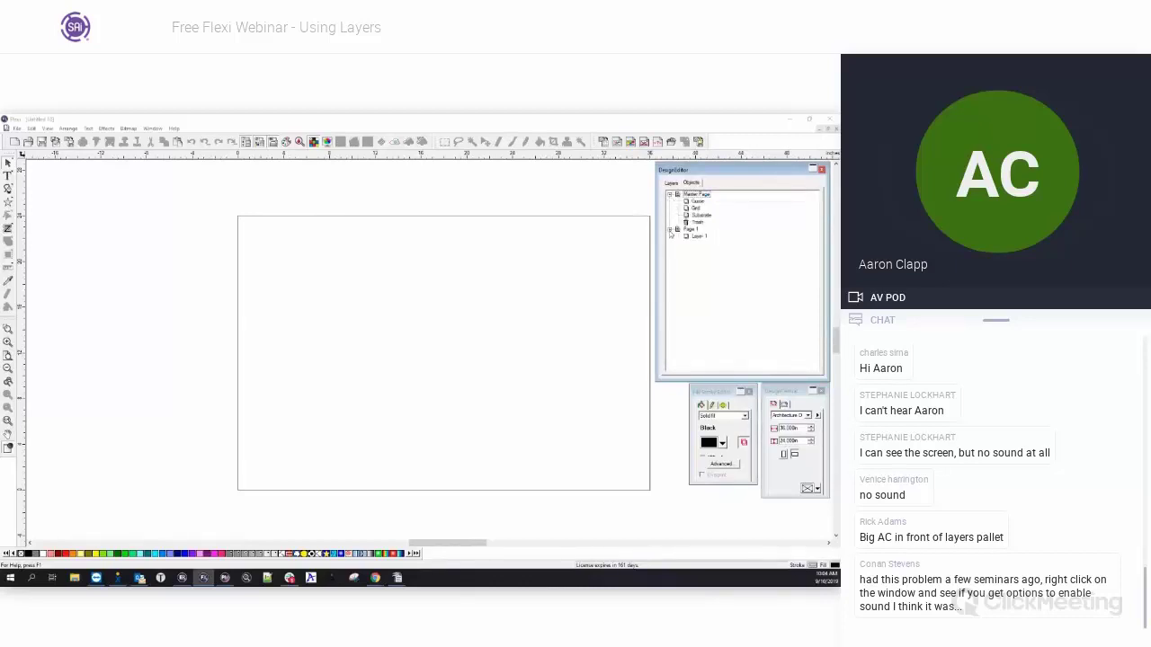
{"action": "left_click", "coordinate": [674, 183]}
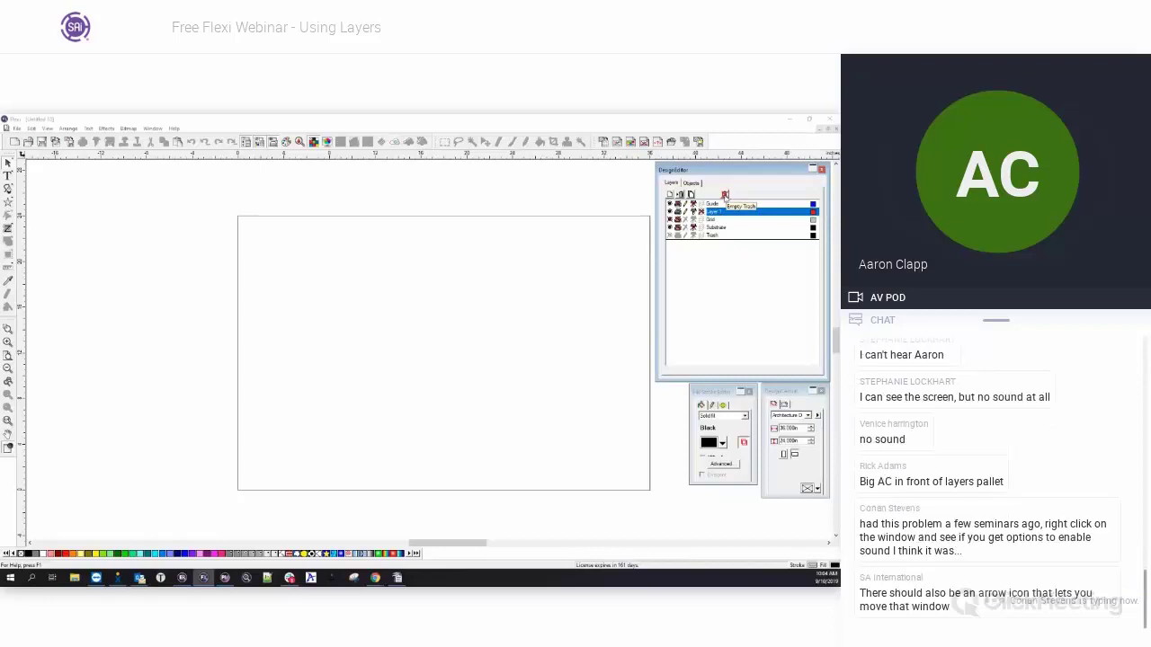
Add a new layer above Layer 1 and name it Border.
{"action": "left_click", "coordinate": [670, 196]}
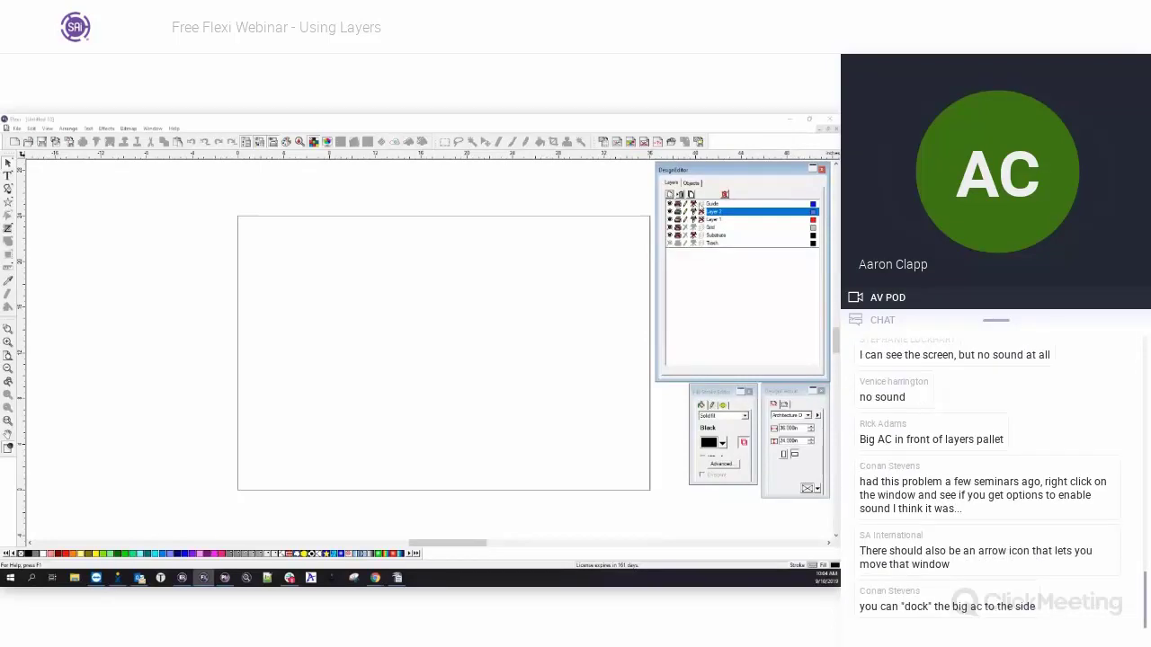
{"action": "double_click", "coordinate": [718, 212]}
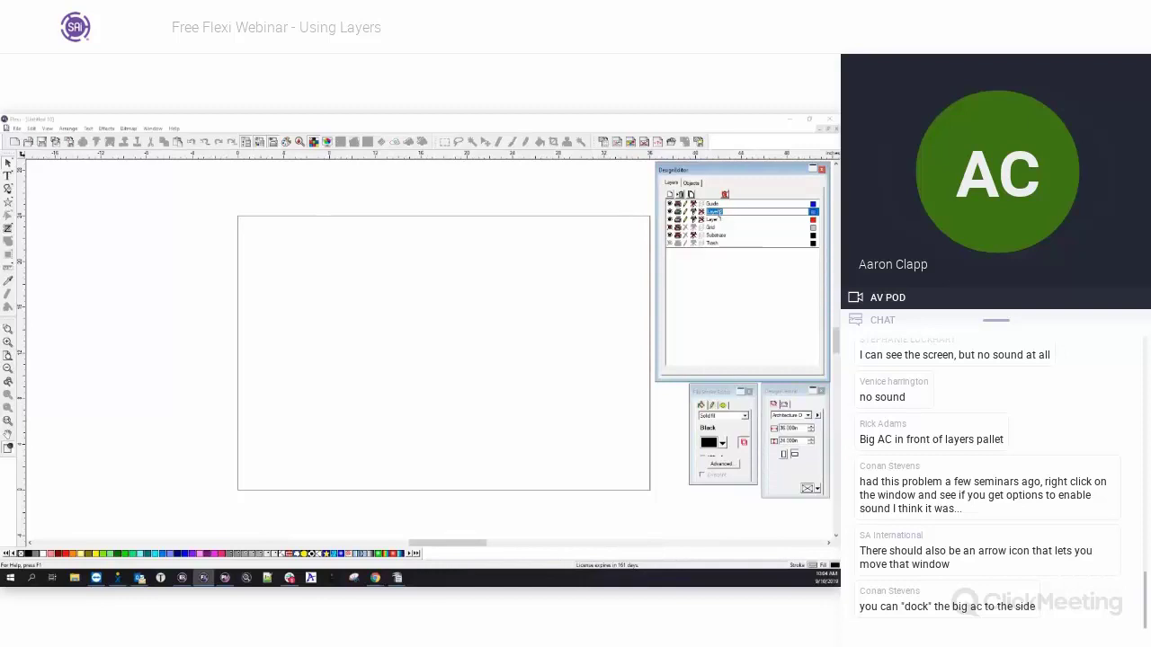
{"action": "type", "text": "Red"}
Rename Layer 1 as Background and keep that layer selected.
{"action": "left_click", "coordinate": [715, 220]}
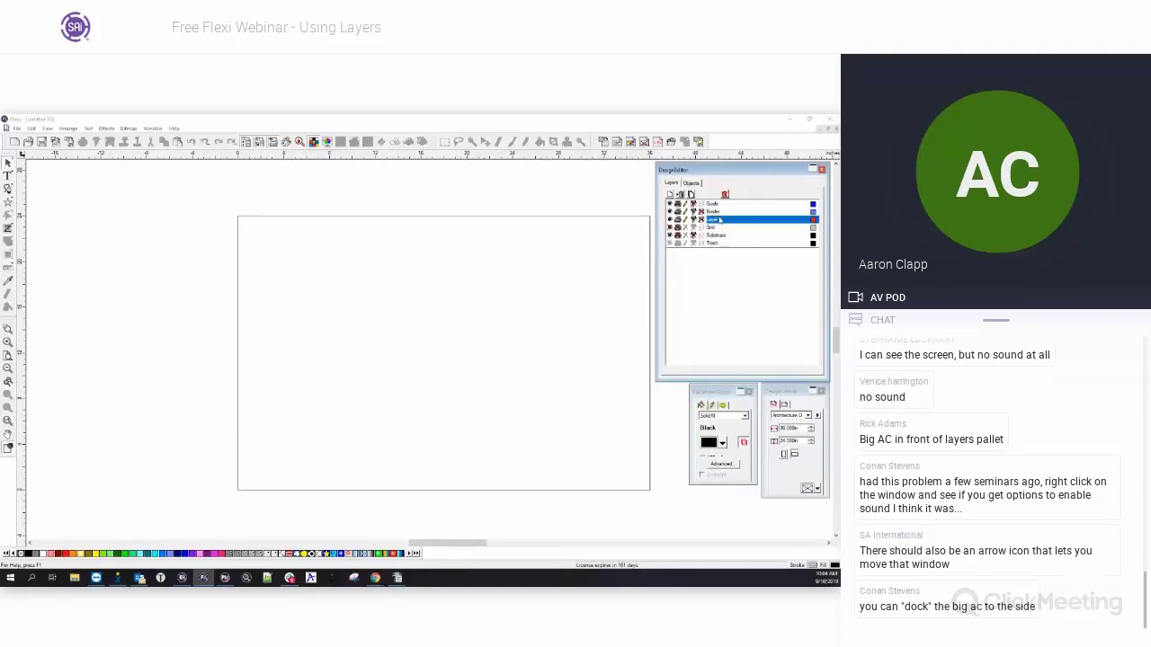
{"action": "left_click", "coordinate": [715, 220]}
{"action": "type", "text": "Blu"}
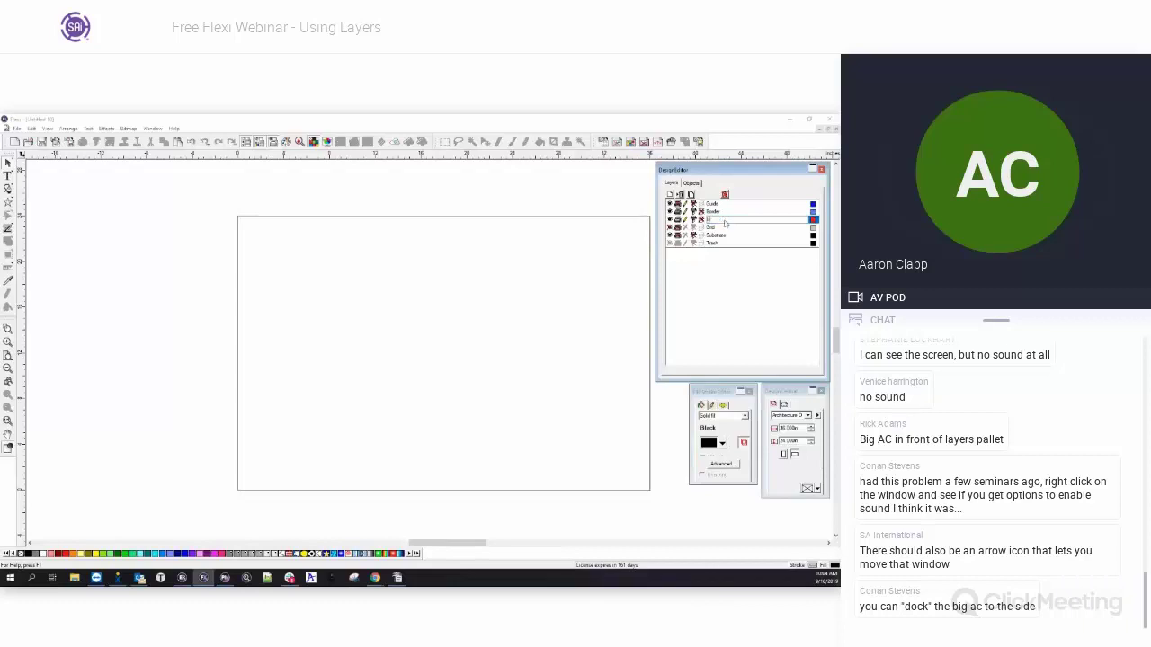
{"action": "type", "text": "e"}
{"action": "type", "text": "ckground"}
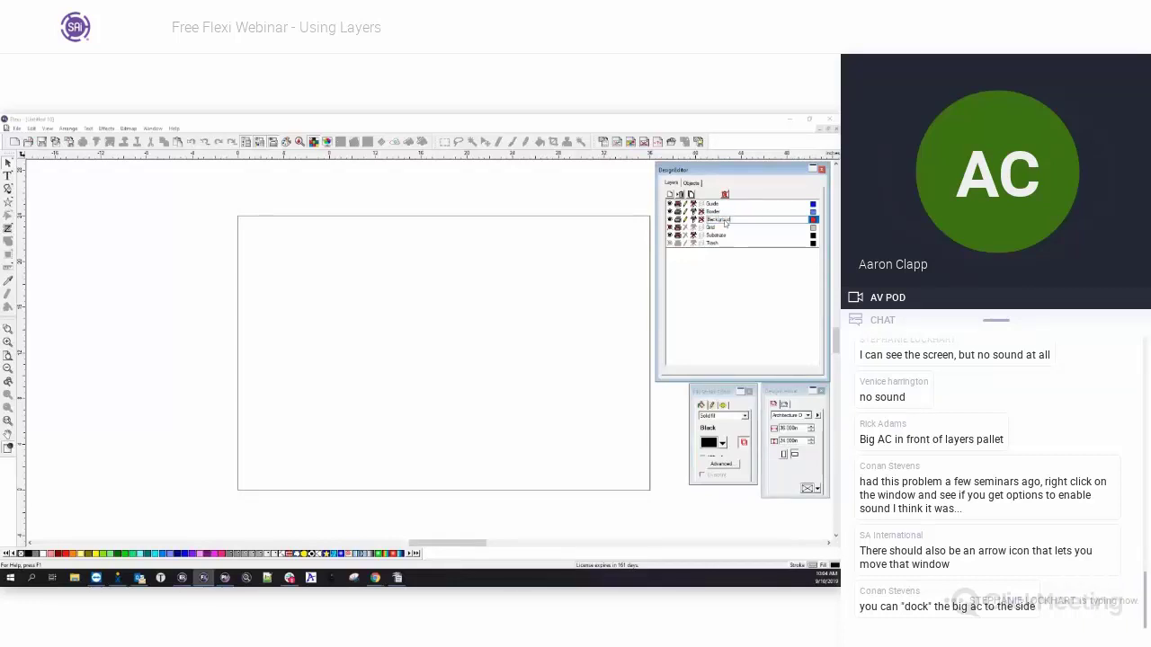
{"action": "left_click", "coordinate": [715, 227]}
{"action": "left_click", "coordinate": [717, 220]}
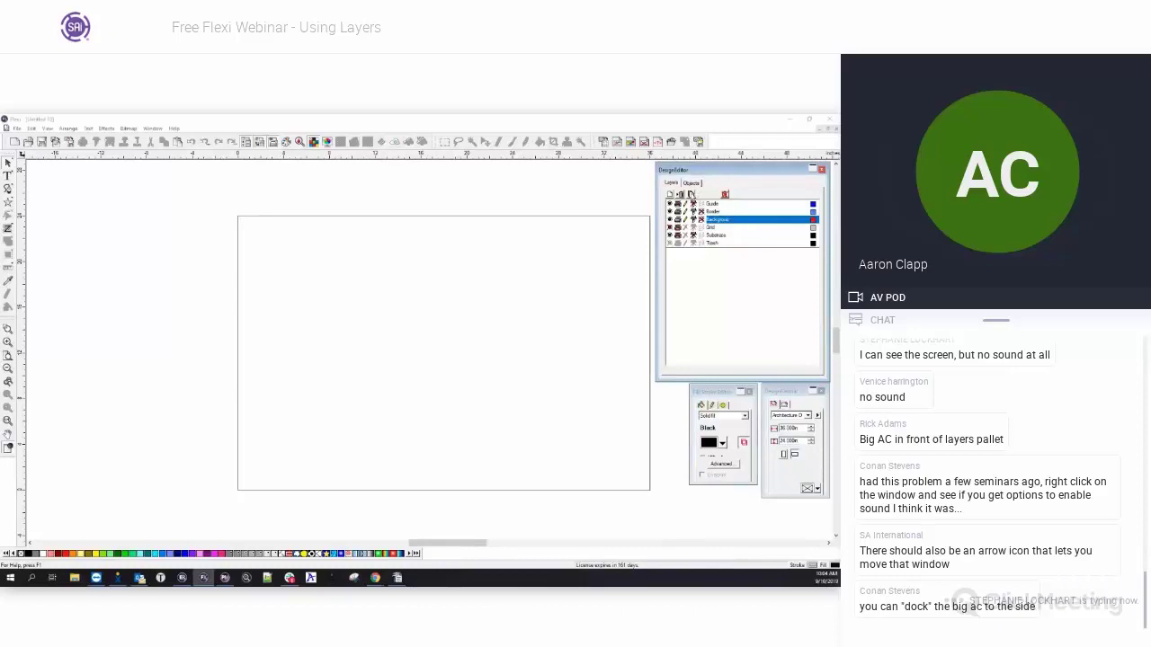
Duplicate the Background layer, and delete both the copy and the original Background layer.
{"action": "left_click", "coordinate": [691, 195]}
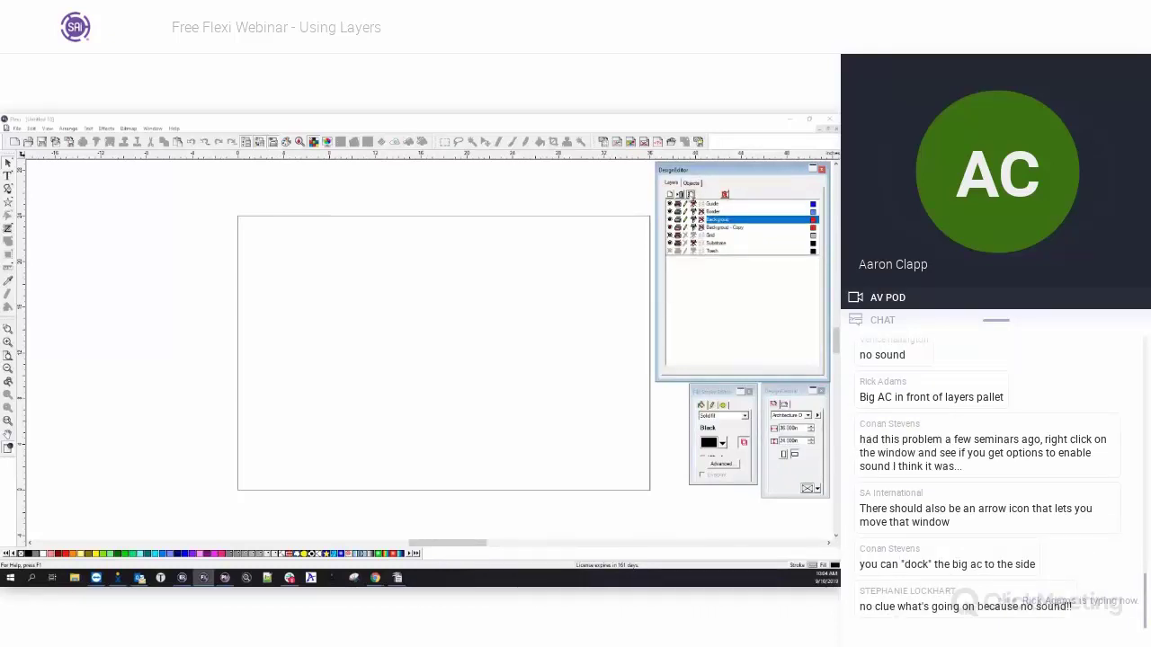
{"action": "left_click", "coordinate": [731, 229]}
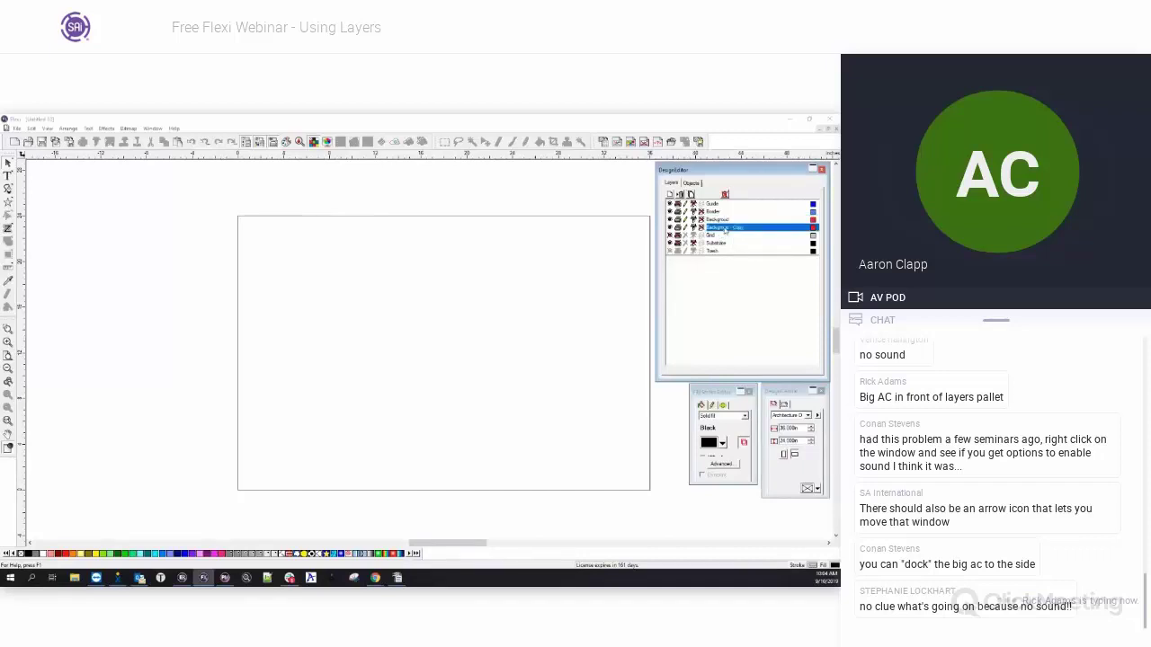
{"action": "left_click", "coordinate": [680, 194]}
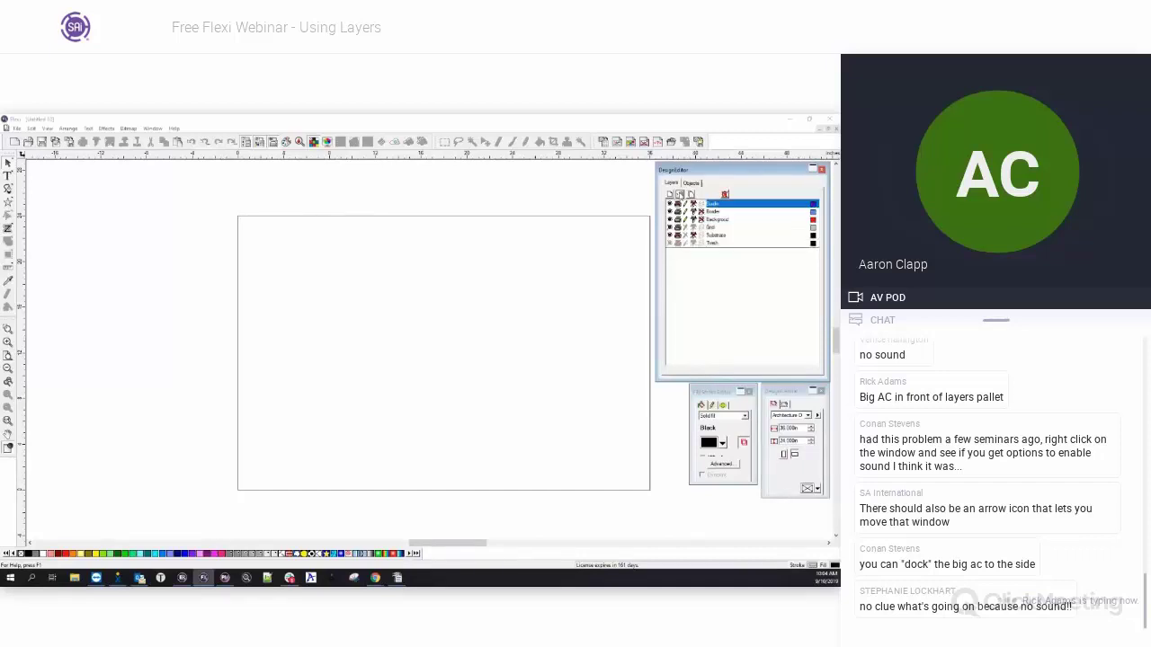
{"action": "left_click", "coordinate": [736, 221]}
{"action": "left_click", "coordinate": [679, 195]}
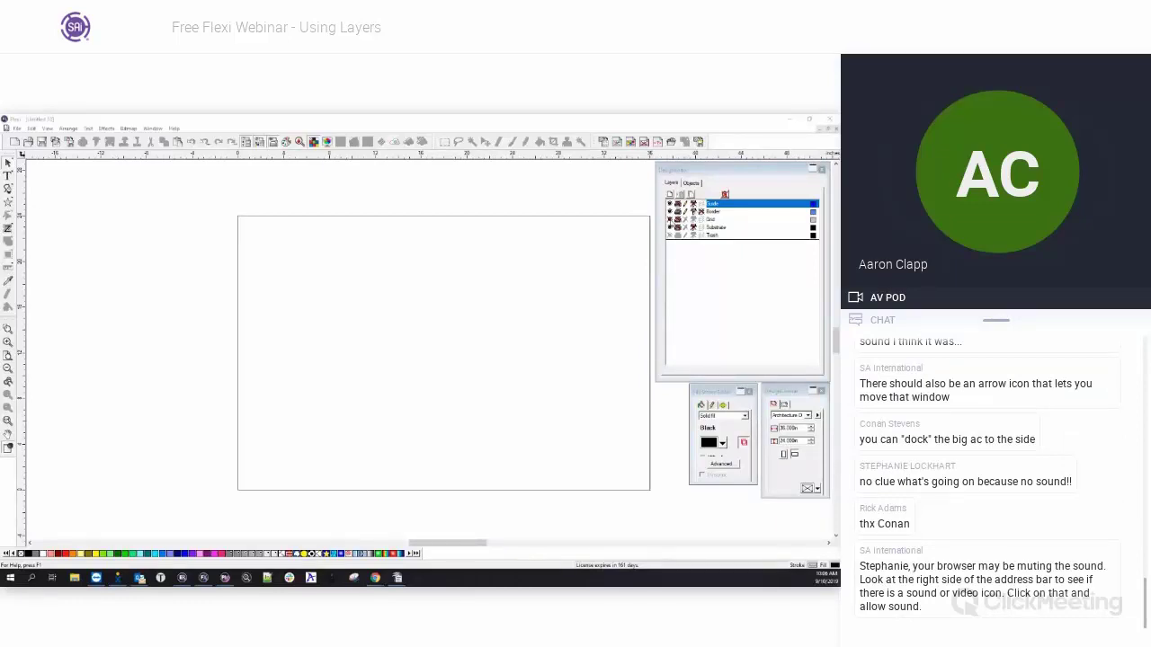
Show the Grid layer and hide it again, and place one horizontal and one vertical guide across the page.
{"action": "left_click", "coordinate": [670, 220]}
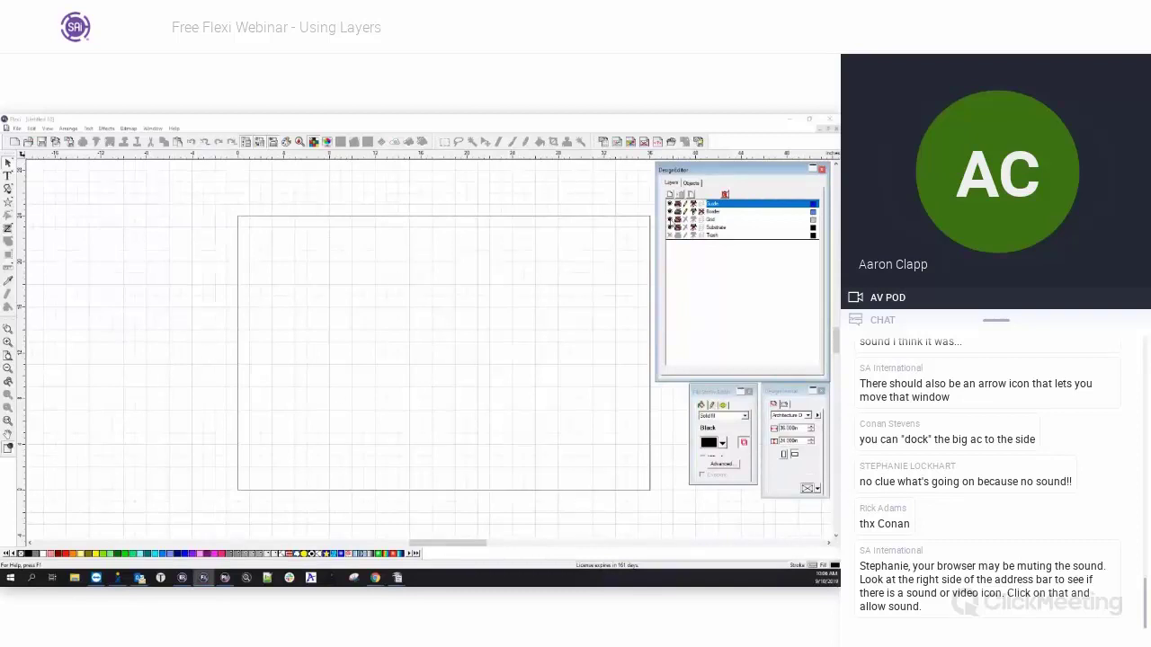
{"action": "left_click", "coordinate": [671, 221]}
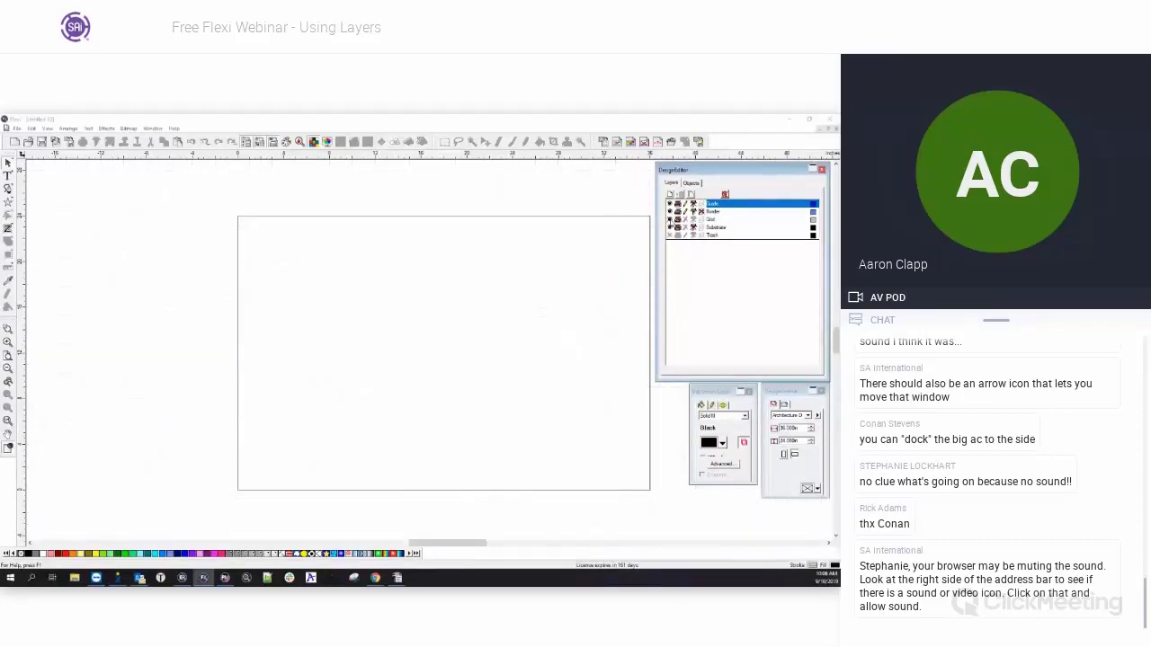
{"action": "left_click_drag", "start_coordinate": [435, 160], "coordinate": [440, 269]}
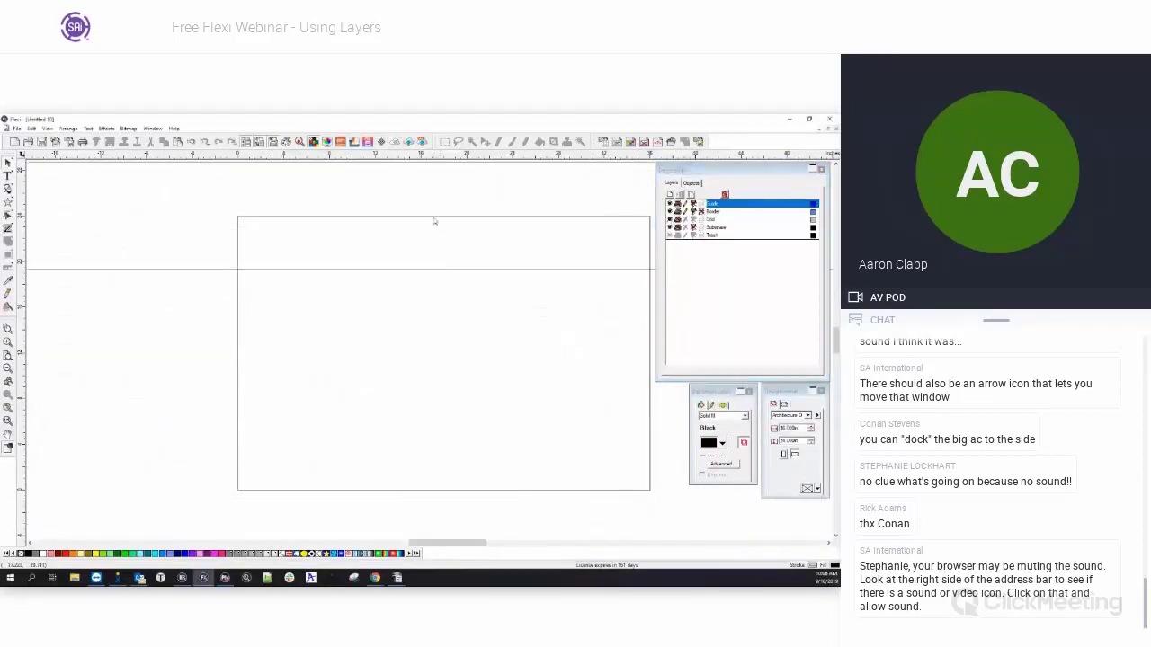
{"action": "left_click_drag", "start_coordinate": [22, 331], "coordinate": [311, 336]}
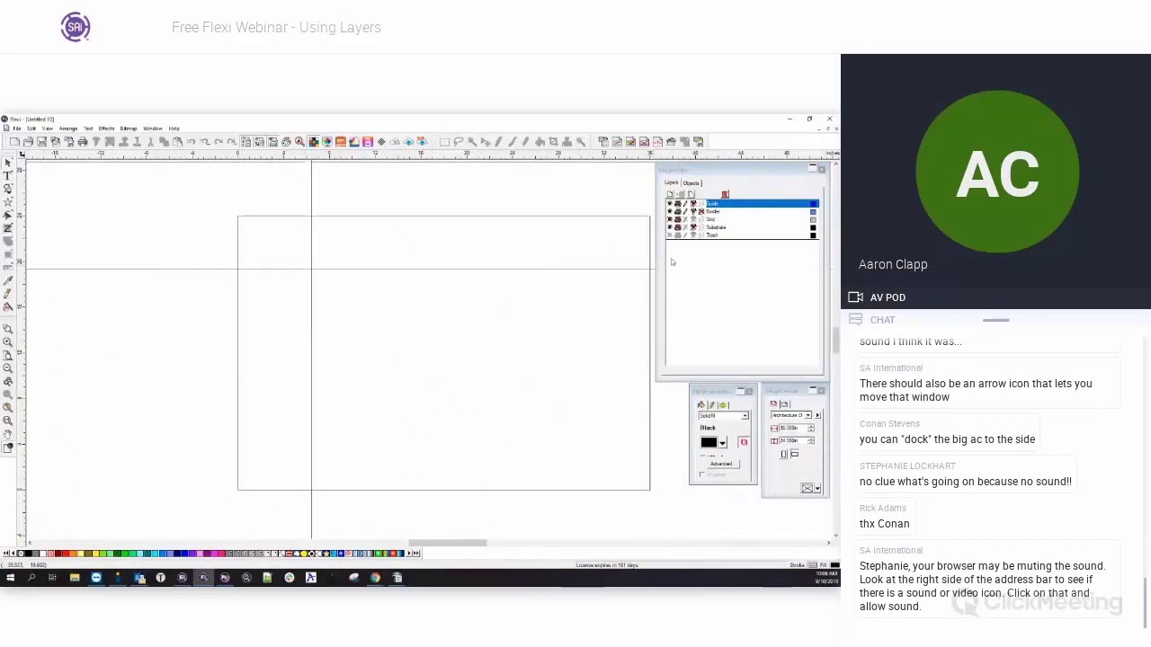
Hide the Guide layer and show it again, and turn the Grid layer's visibility on and back off.
{"action": "left_click", "coordinate": [669, 204]}
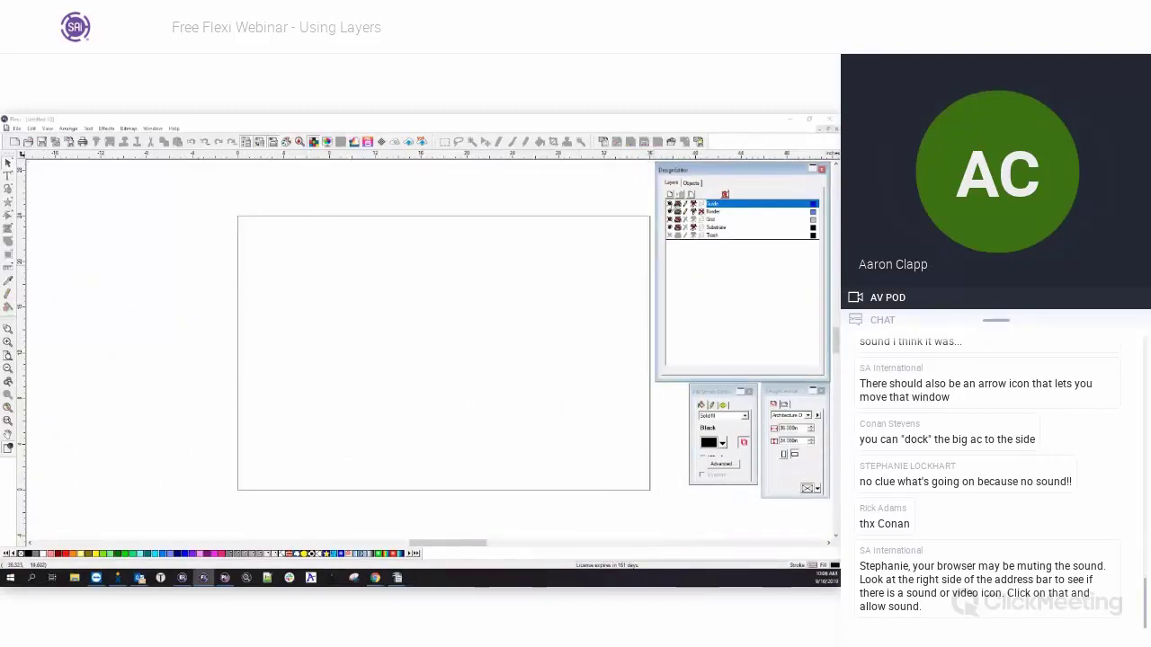
{"action": "left_click", "coordinate": [670, 204]}
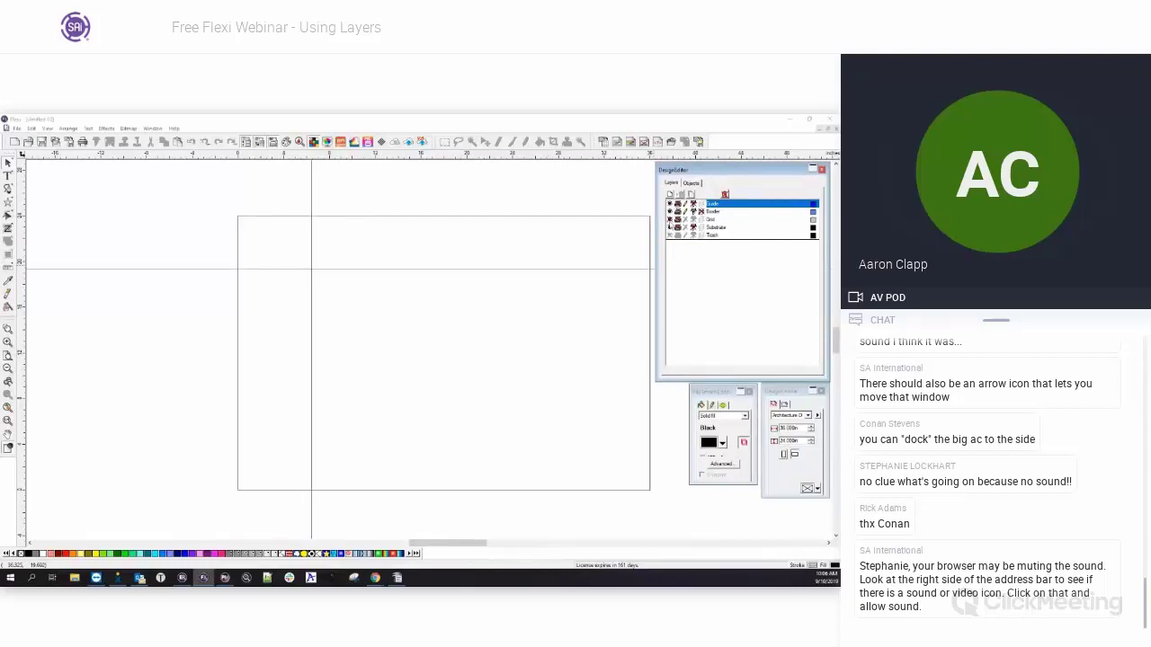
{"action": "left_click", "coordinate": [670, 219]}
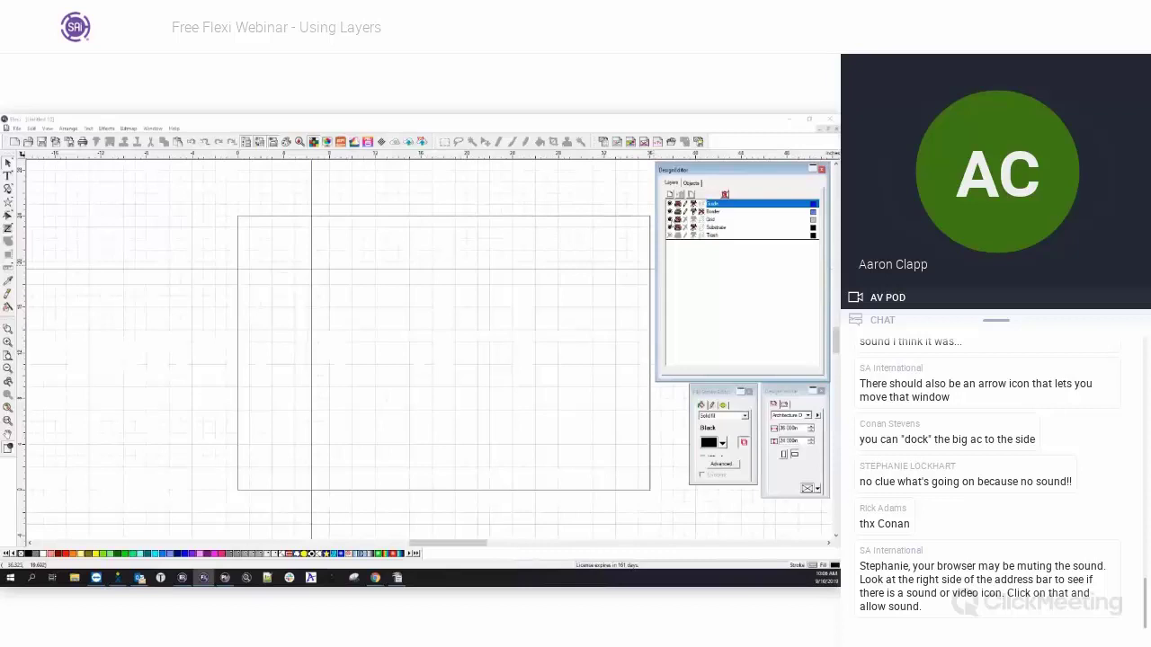
{"action": "left_click", "coordinate": [671, 219]}
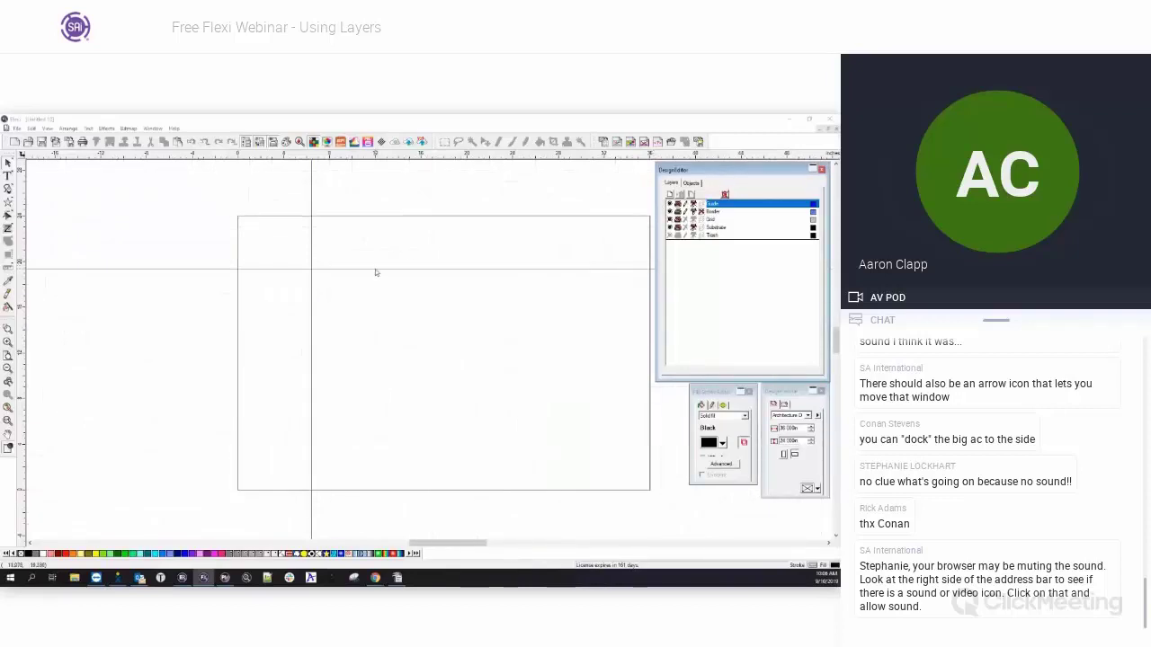
Move the horizontal guide lower on the page and deselect it.
{"action": "left_click_drag", "start_coordinate": [378, 269], "coordinate": [376, 297]}
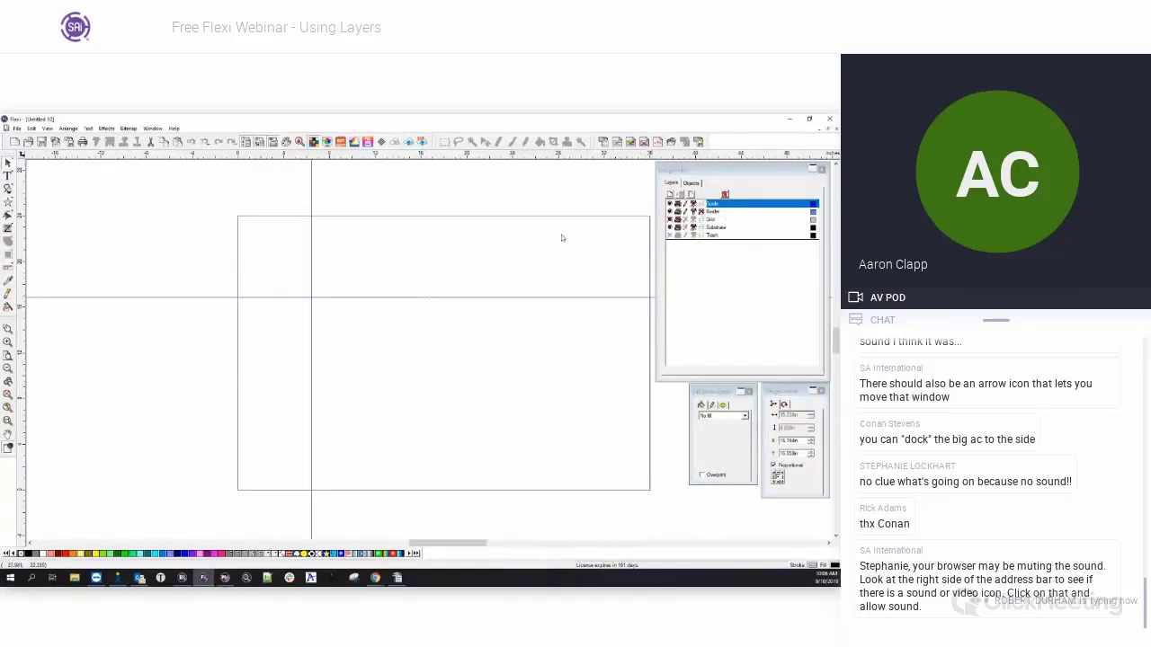
{"action": "left_click", "coordinate": [672, 219]}
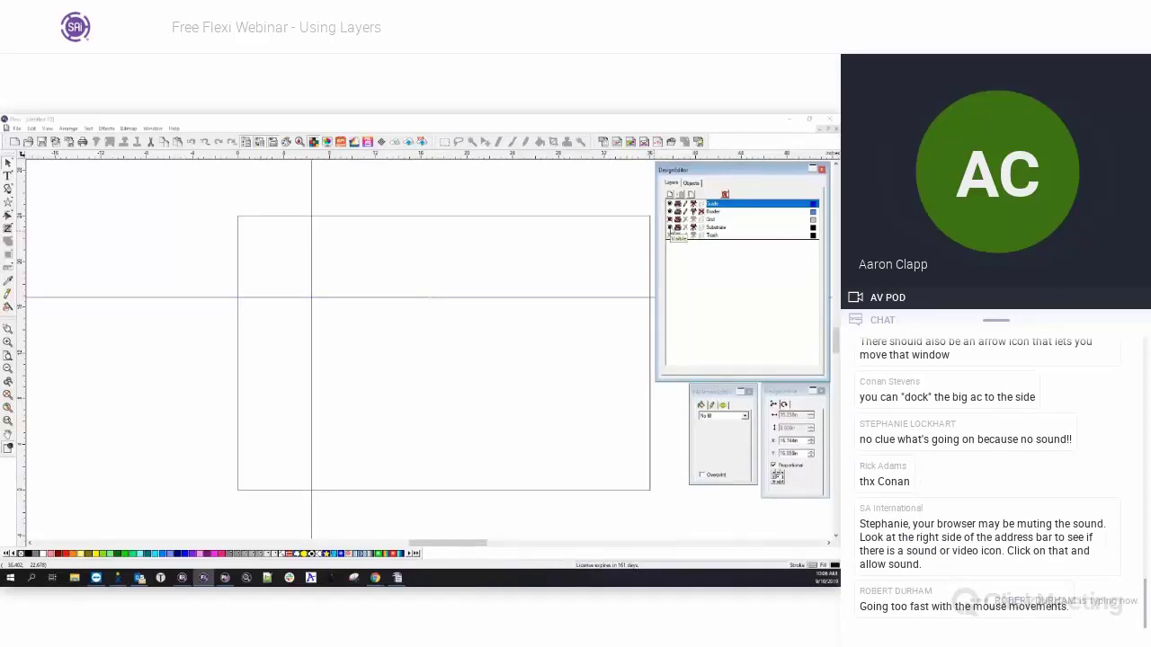
{"action": "left_click", "coordinate": [602, 329]}
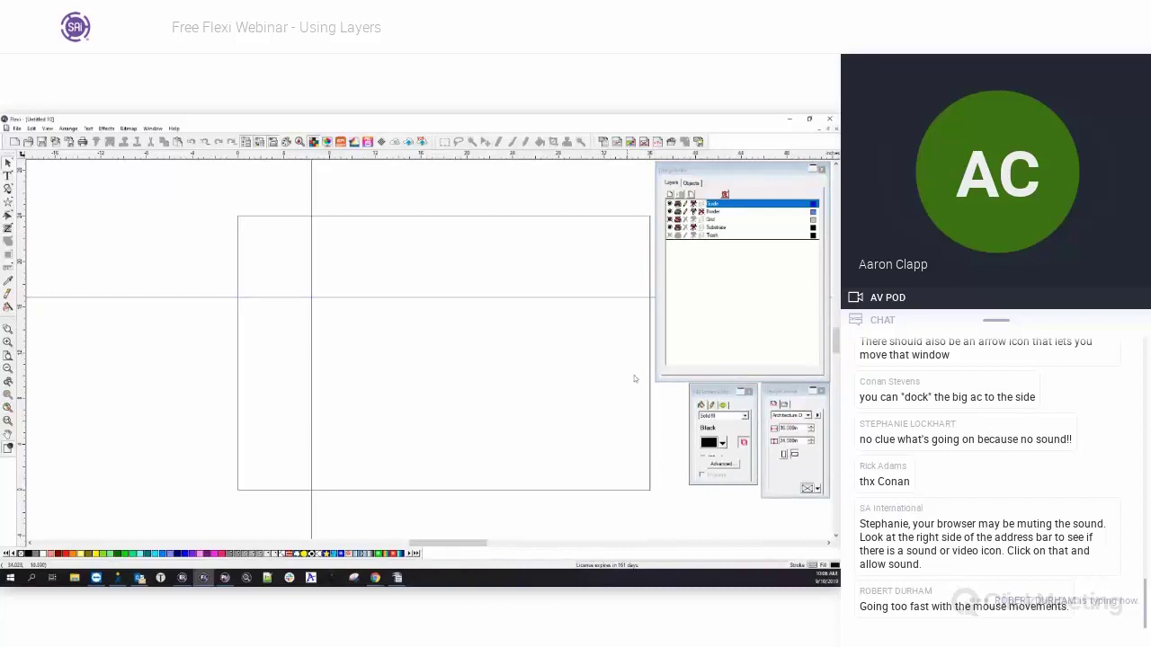
Set the page's substrate colour to Red and change it back to Transparent.
{"action": "left_click", "coordinate": [789, 396]}
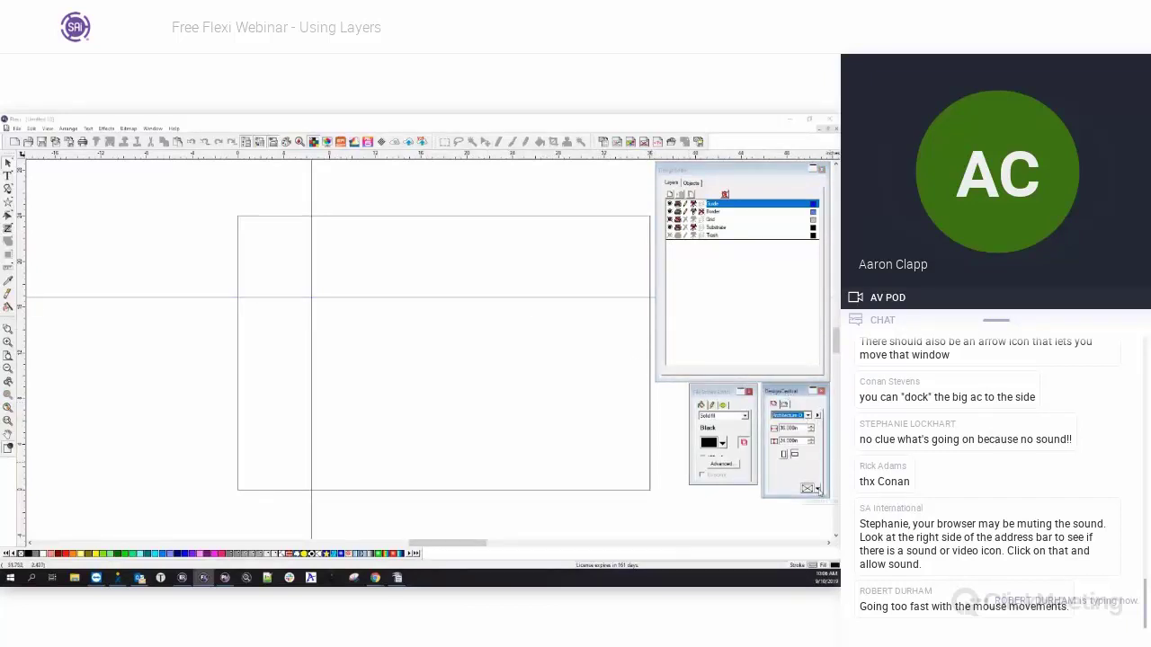
{"action": "left_click", "coordinate": [818, 489]}
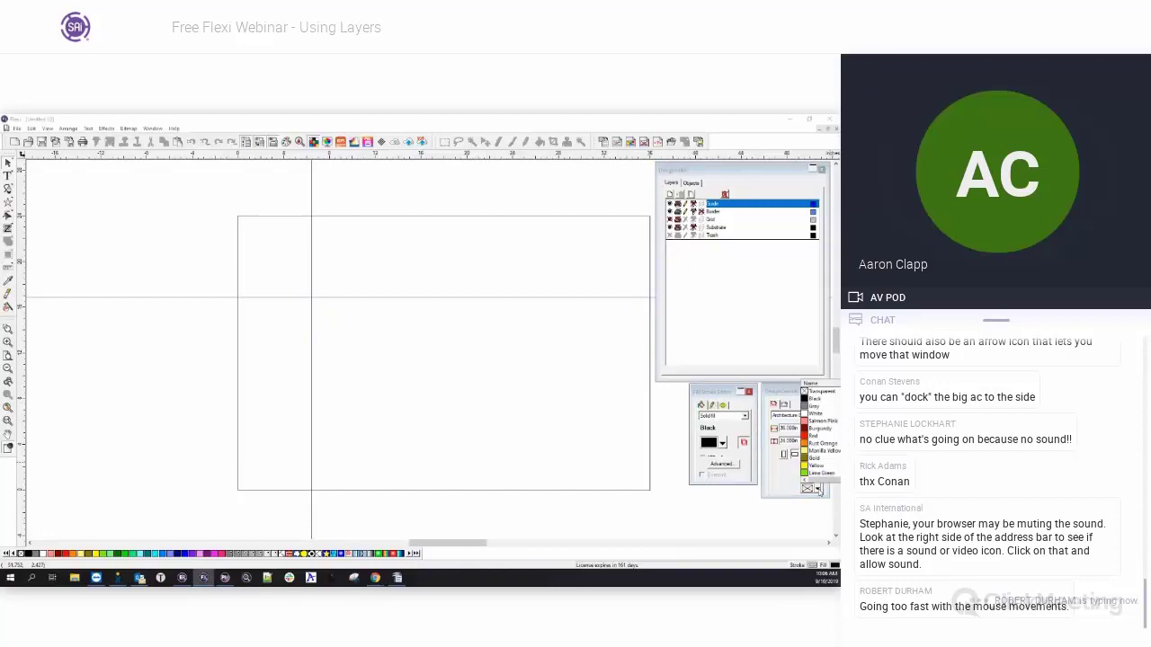
{"action": "left_click", "coordinate": [815, 436]}
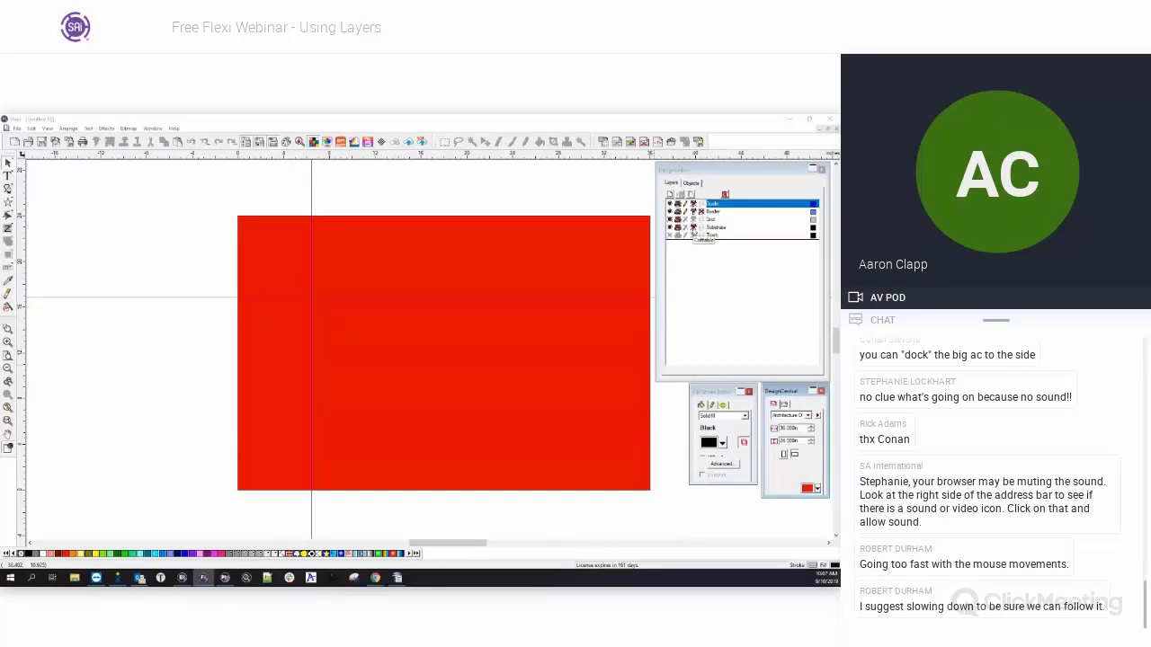
{"action": "left_click", "coordinate": [670, 229]}
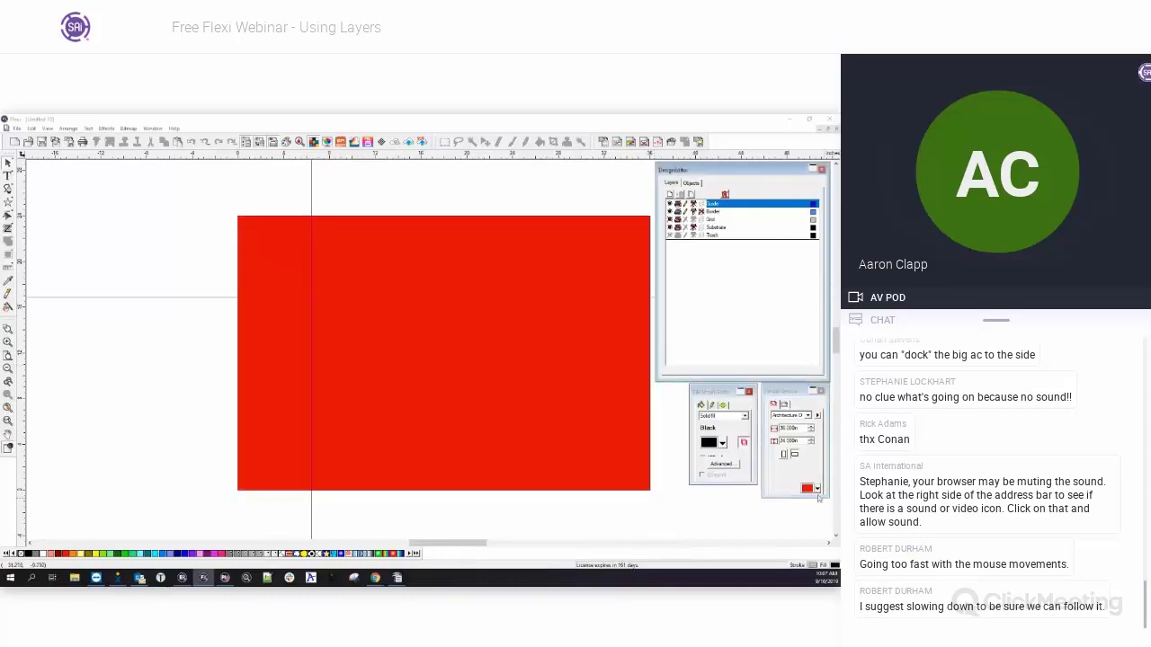
{"action": "left_click", "coordinate": [818, 490]}
{"action": "left_click", "coordinate": [812, 394]}
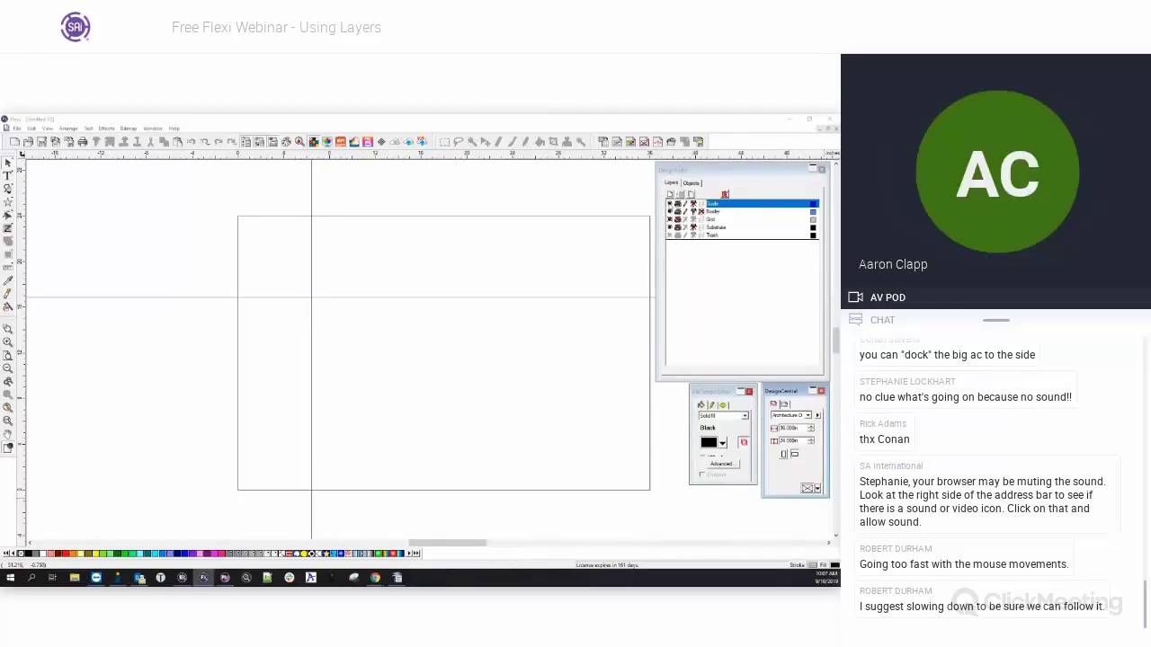
Hide the Guide layer and show it again twice to demonstrate its effect on the page guides.
{"action": "left_click", "coordinate": [671, 207]}
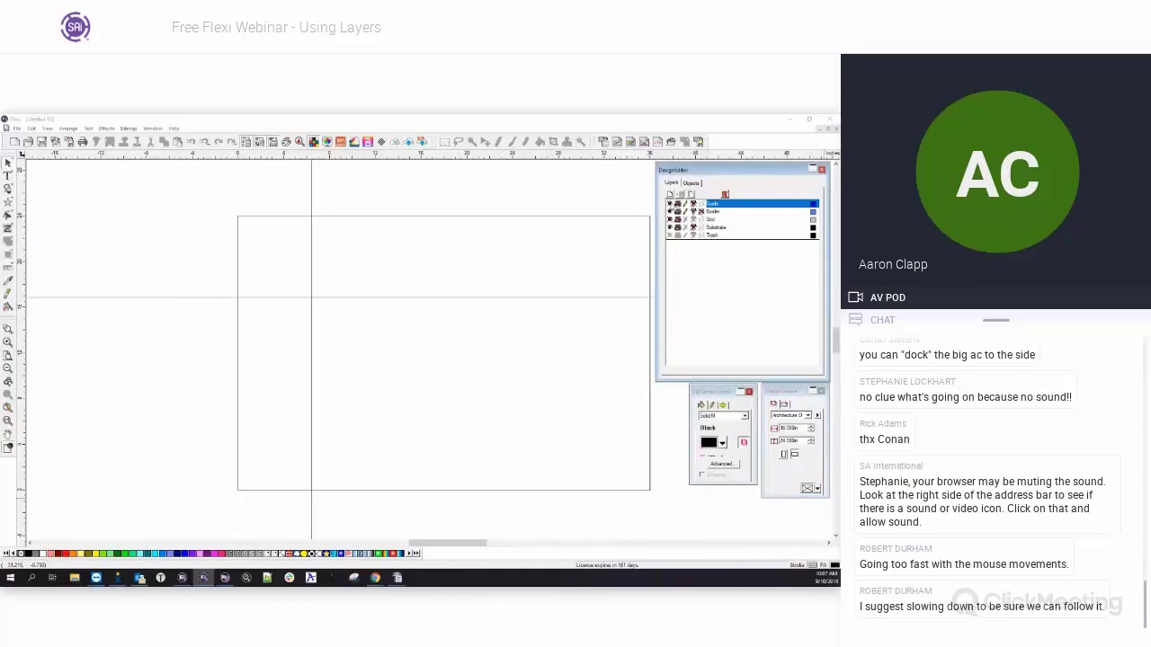
{"action": "left_click", "coordinate": [671, 206]}
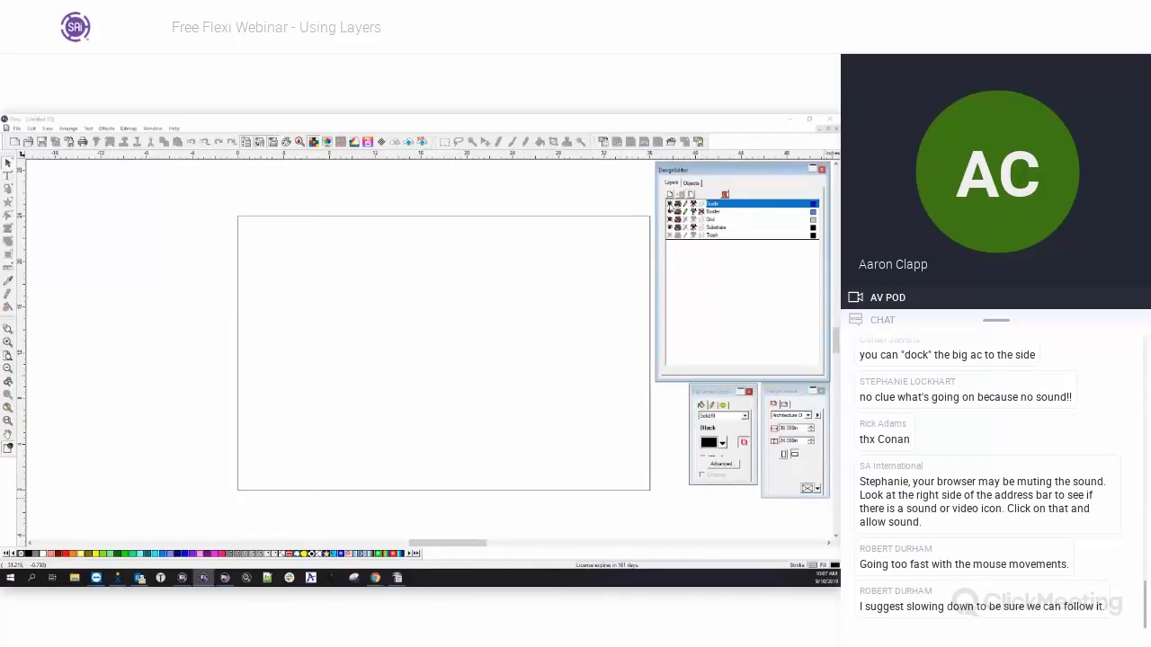
{"action": "left_click", "coordinate": [670, 206]}
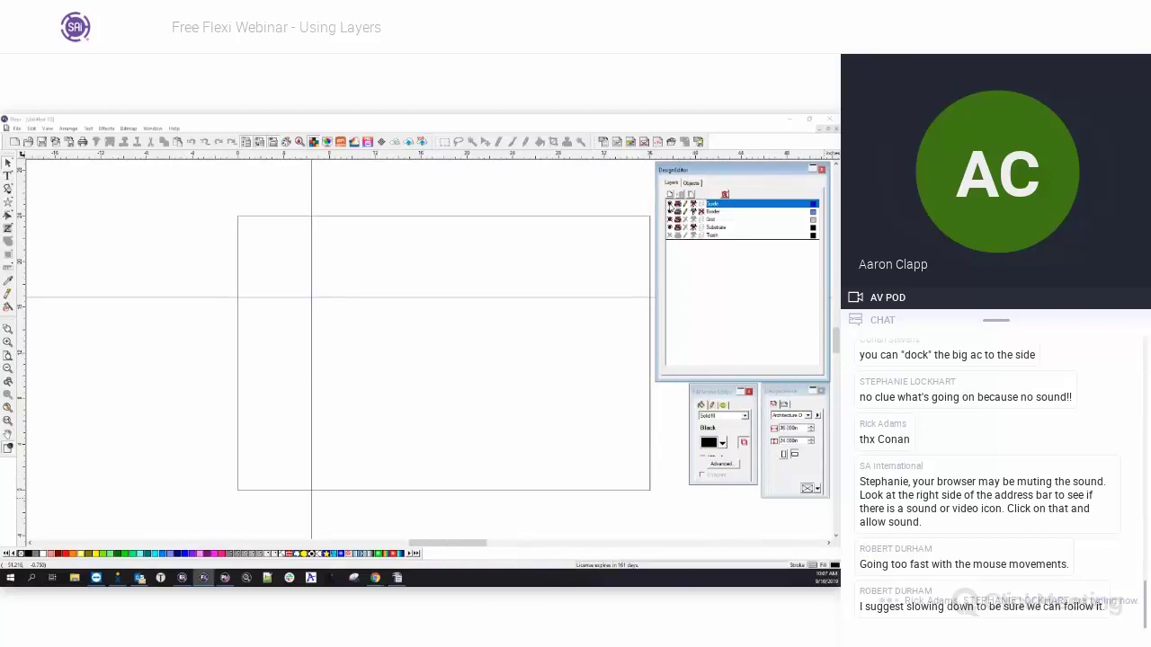
{"action": "left_click", "coordinate": [670, 206]}
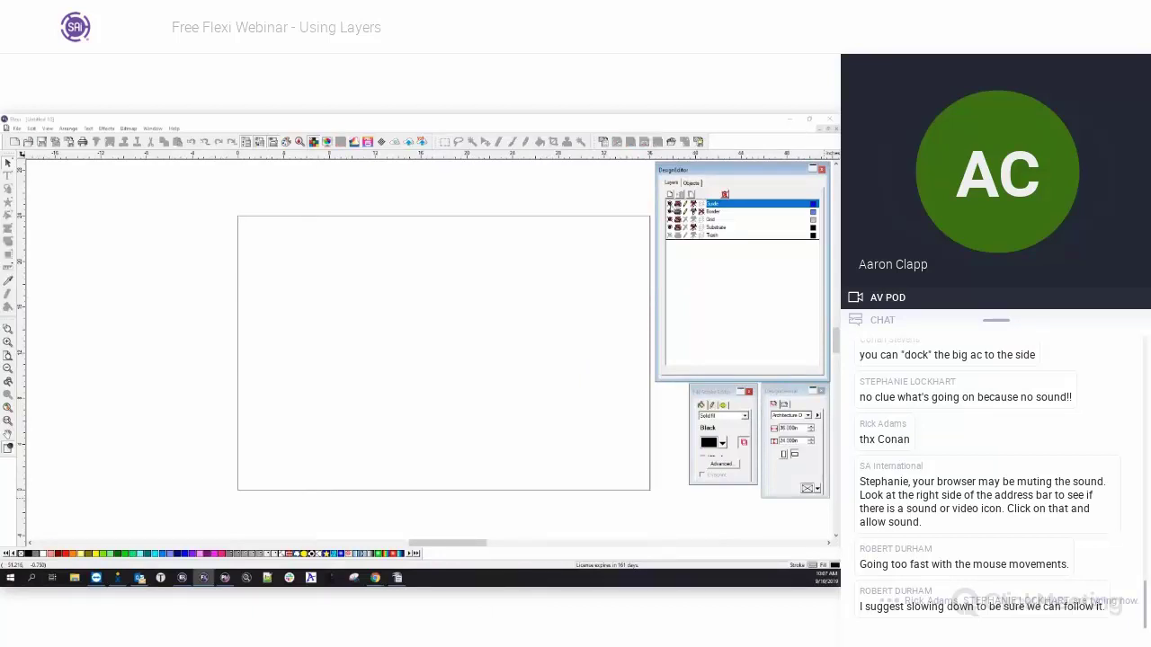
{"action": "left_click", "coordinate": [671, 206]}
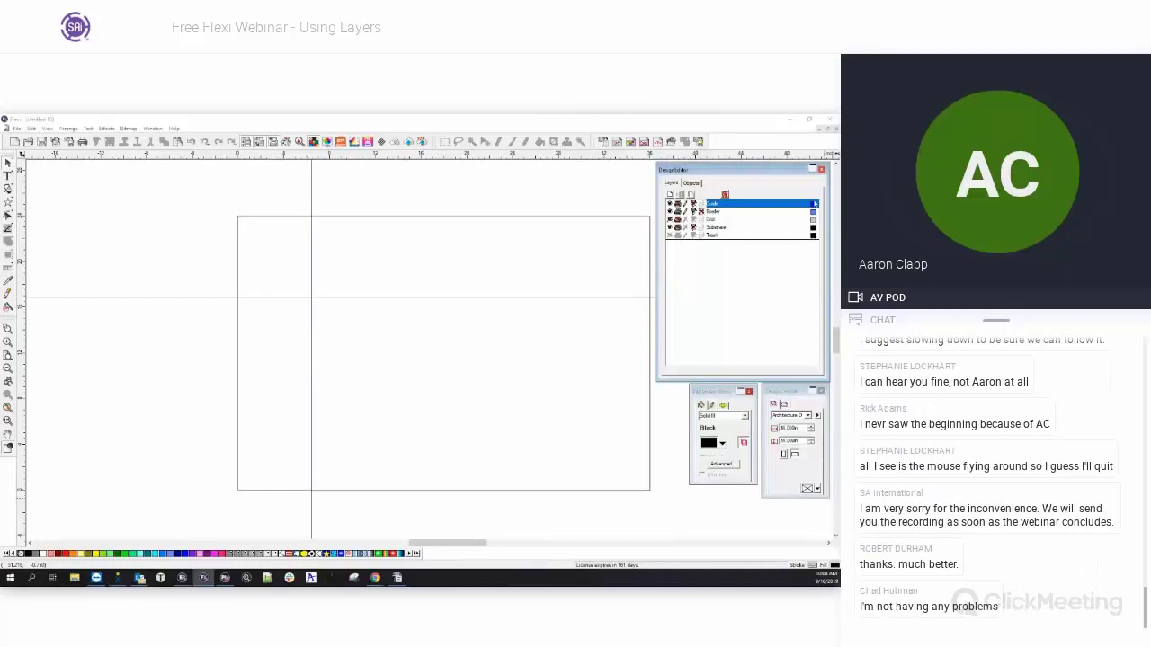
Draw a five-pointed star about 9 in wide on the Guide layer and move it to the middle of the page.
{"action": "left_click", "coordinate": [9, 204]}
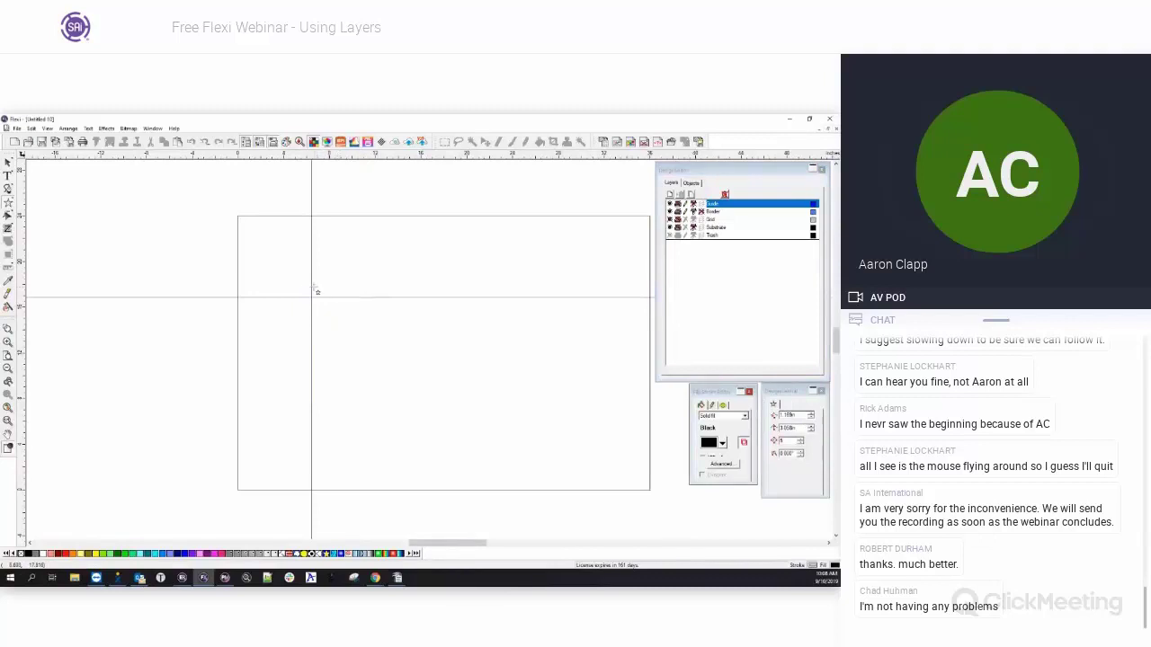
{"action": "left_click_drag", "start_coordinate": [296, 285], "coordinate": [326, 327]}
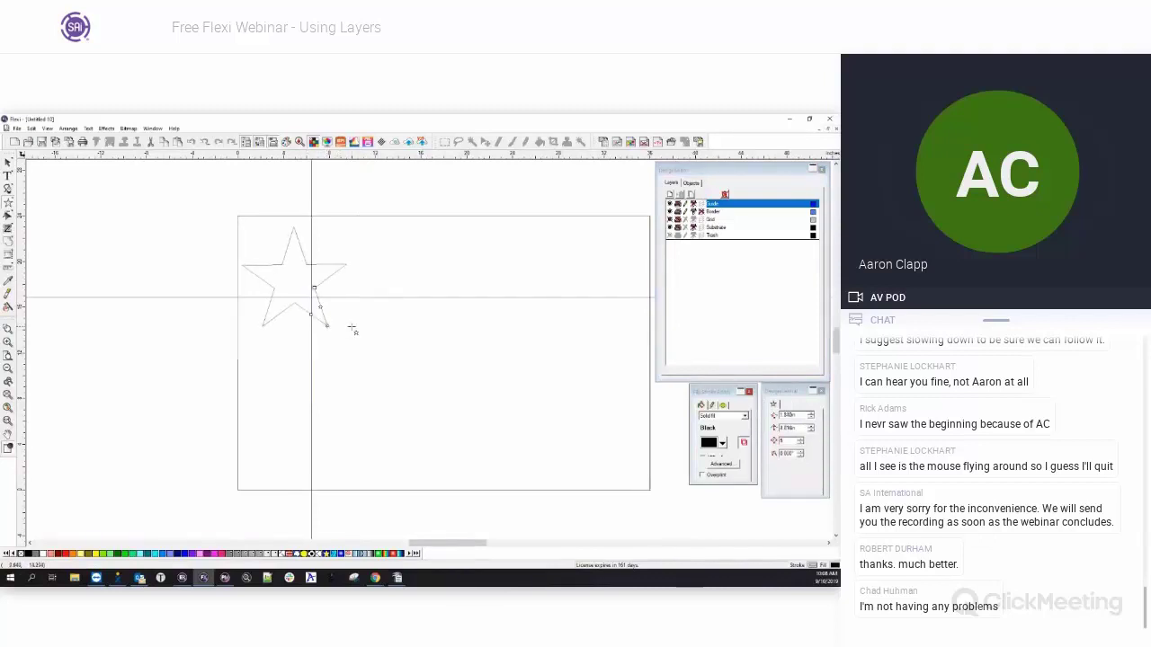
{"action": "right_click", "coordinate": [352, 329]}
{"action": "left_click", "coordinate": [433, 335]}
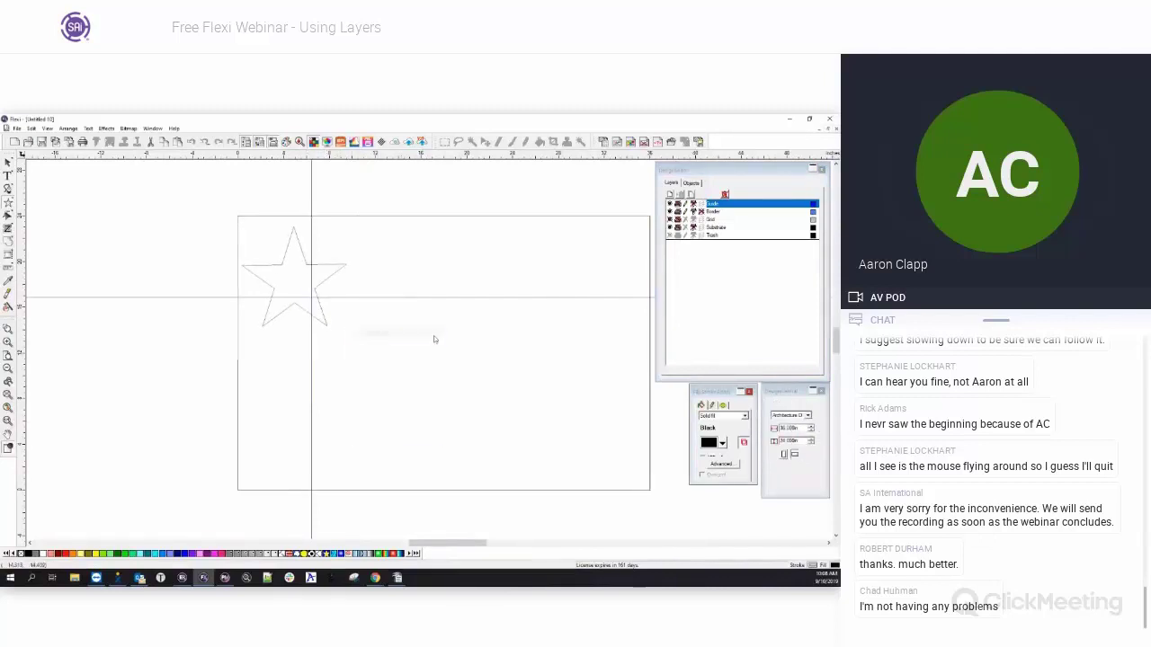
{"action": "left_click", "coordinate": [323, 266]}
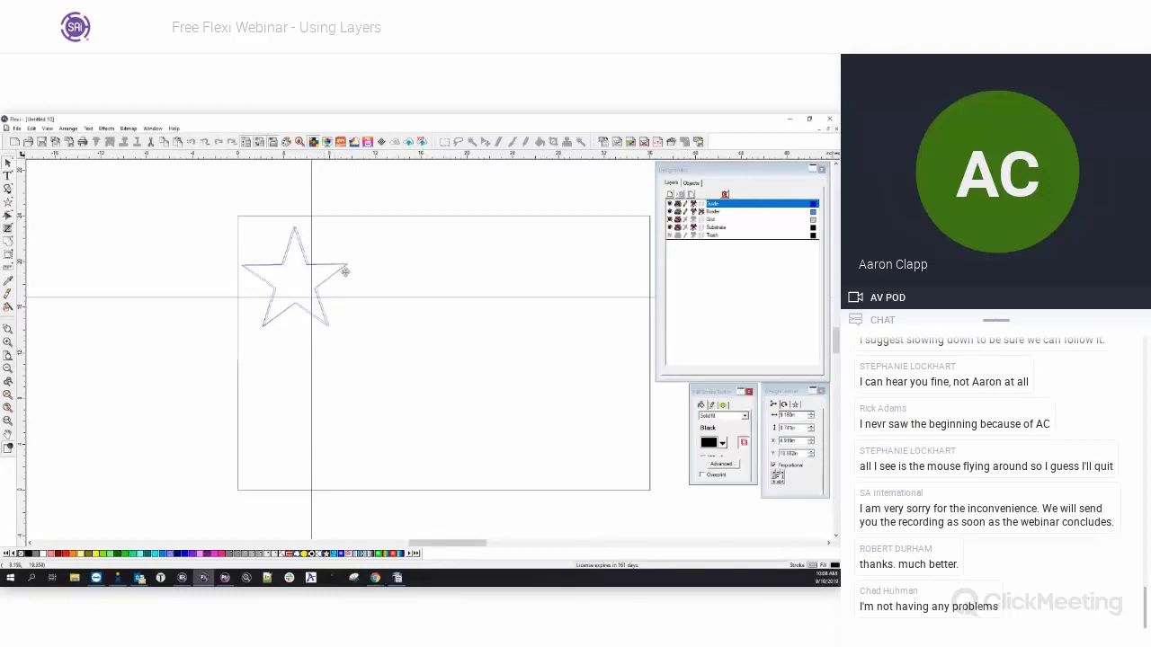
{"action": "left_click_drag", "start_coordinate": [323, 266], "coordinate": [447, 317]}
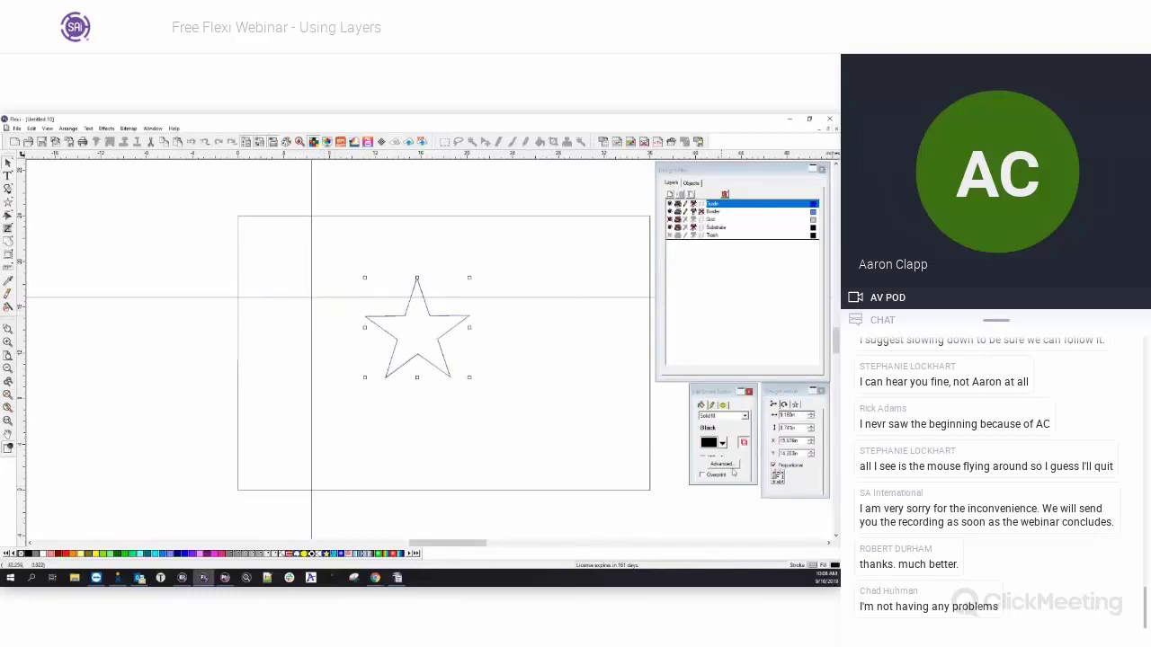
Try to choose a fill colour for the star on the Guide layer and delete the star.
{"action": "left_click", "coordinate": [704, 459]}
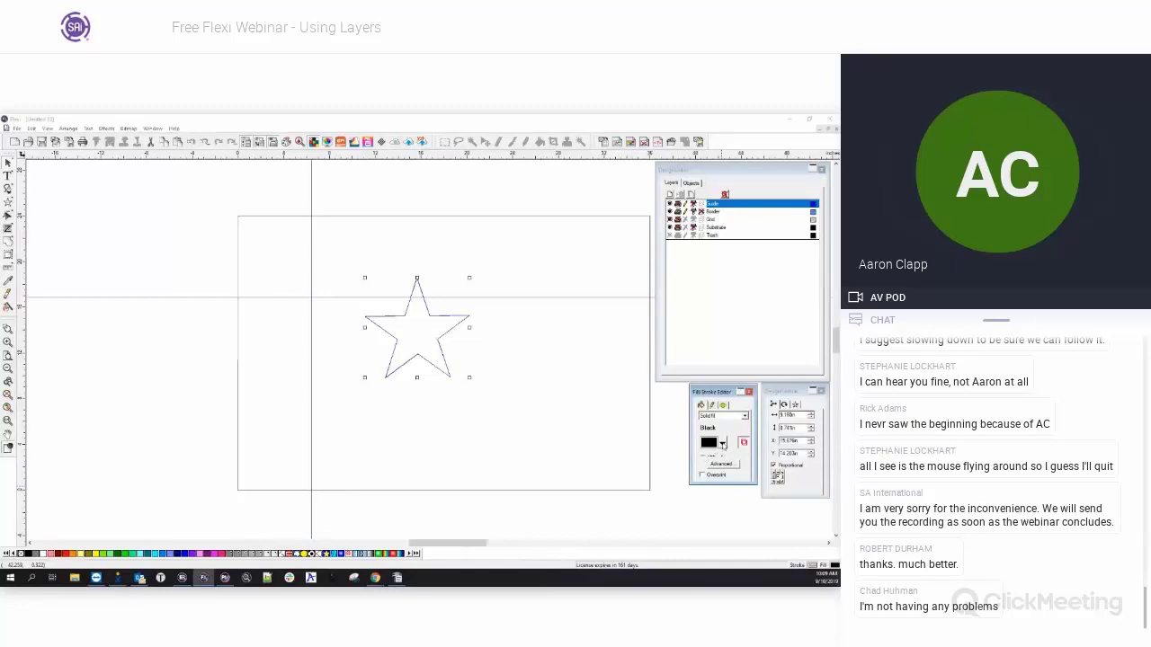
{"action": "left_click", "coordinate": [722, 444]}
{"action": "left_click", "coordinate": [722, 443]}
{"action": "left_click", "coordinate": [428, 315]}
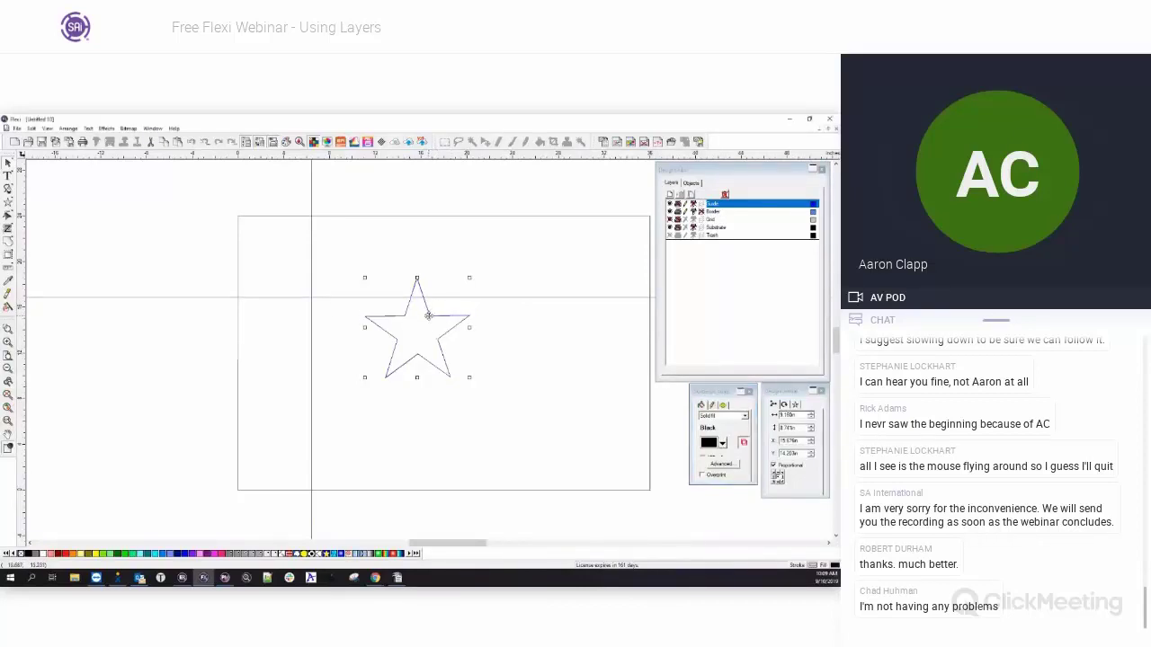
{"action": "key", "text": "Delete"}
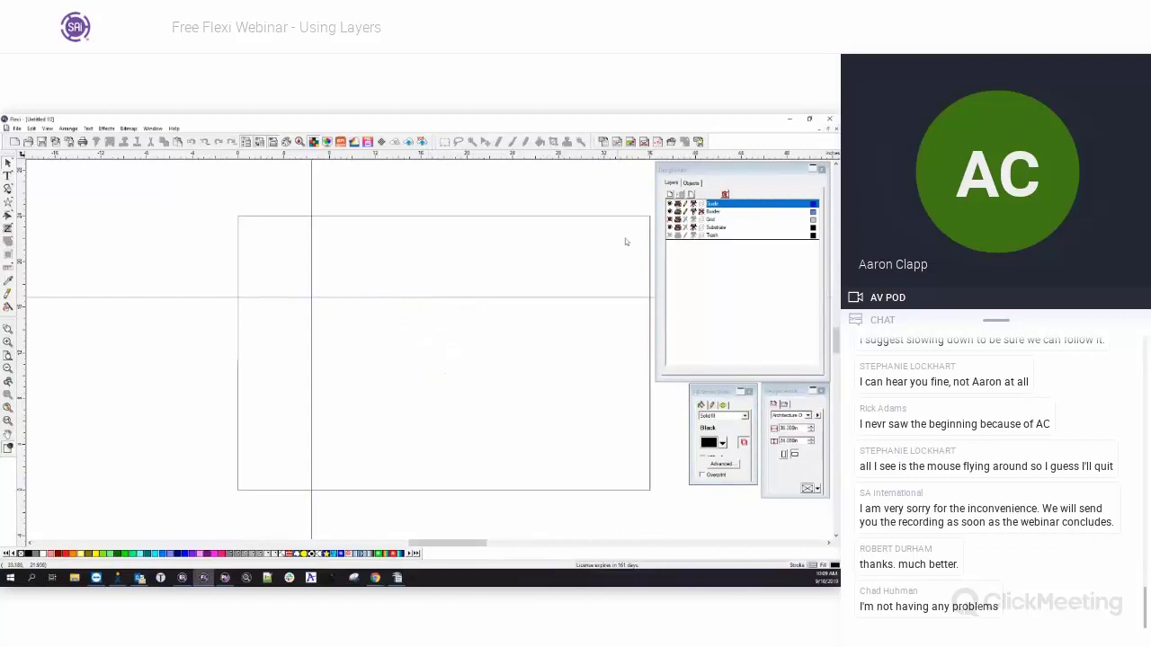
Rename the layer directly below Guide as layer 1 and make it the current layer.
{"action": "left_click", "coordinate": [718, 213]}
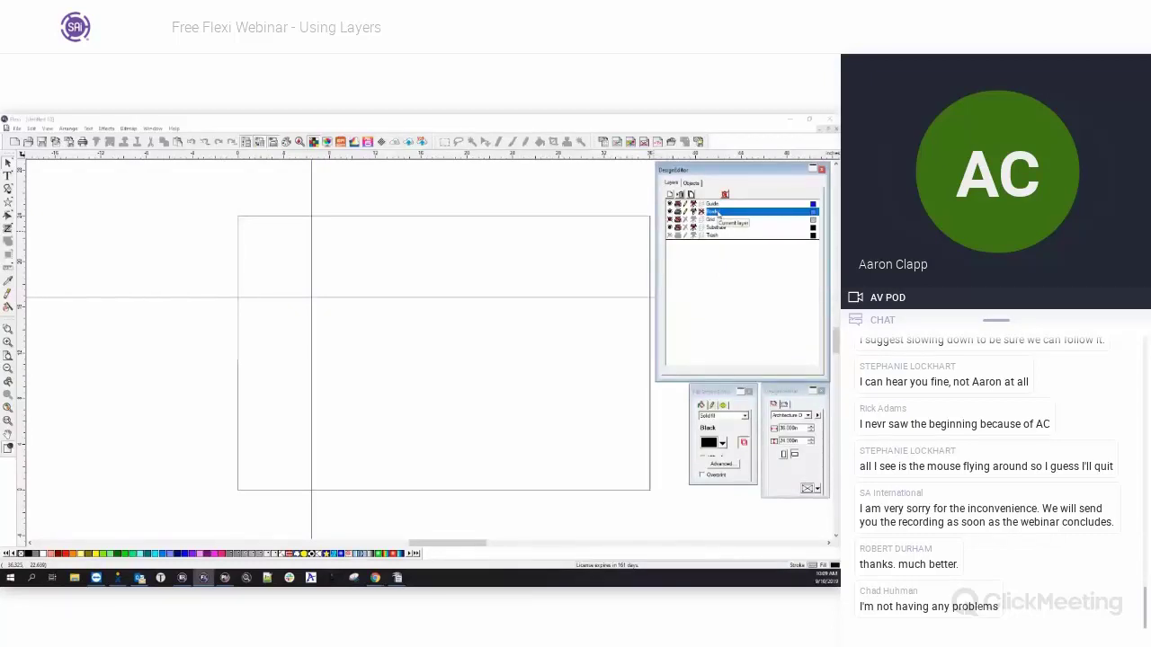
{"action": "left_click", "coordinate": [716, 212]}
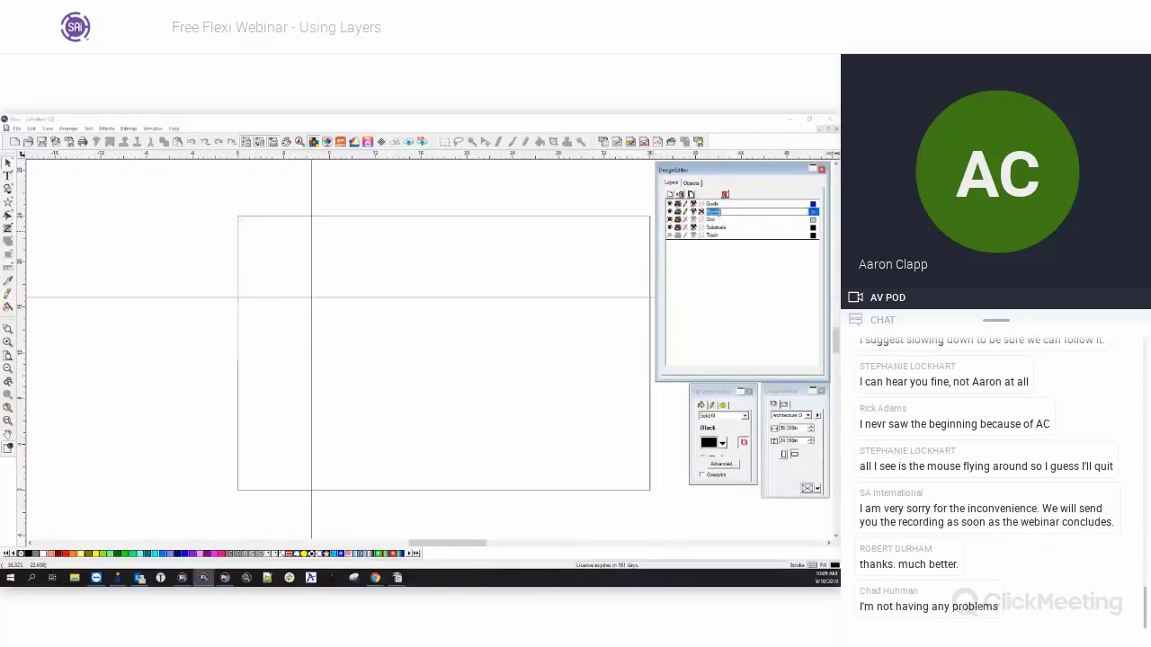
{"action": "type", "text": "text"}
{"action": "left_click", "coordinate": [722, 220]}
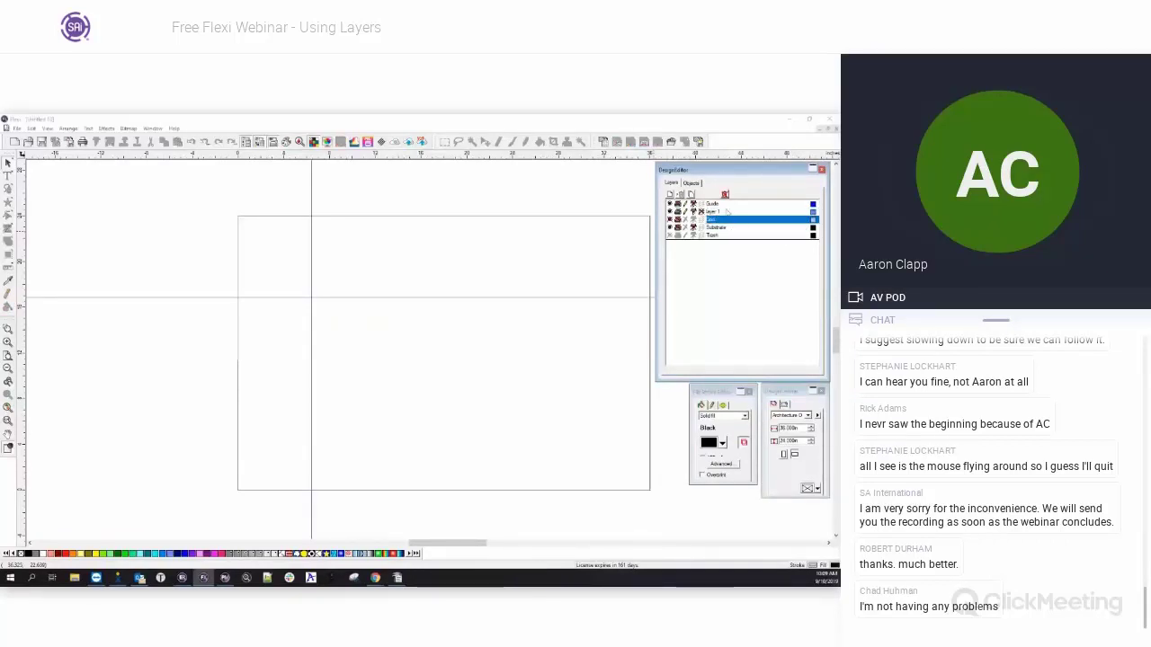
{"action": "left_click", "coordinate": [713, 211]}
Draw a black five-pointed star about 11 in wide on layer 1 and move it slightly down towards the page centre.
{"action": "left_click", "coordinate": [10, 204]}
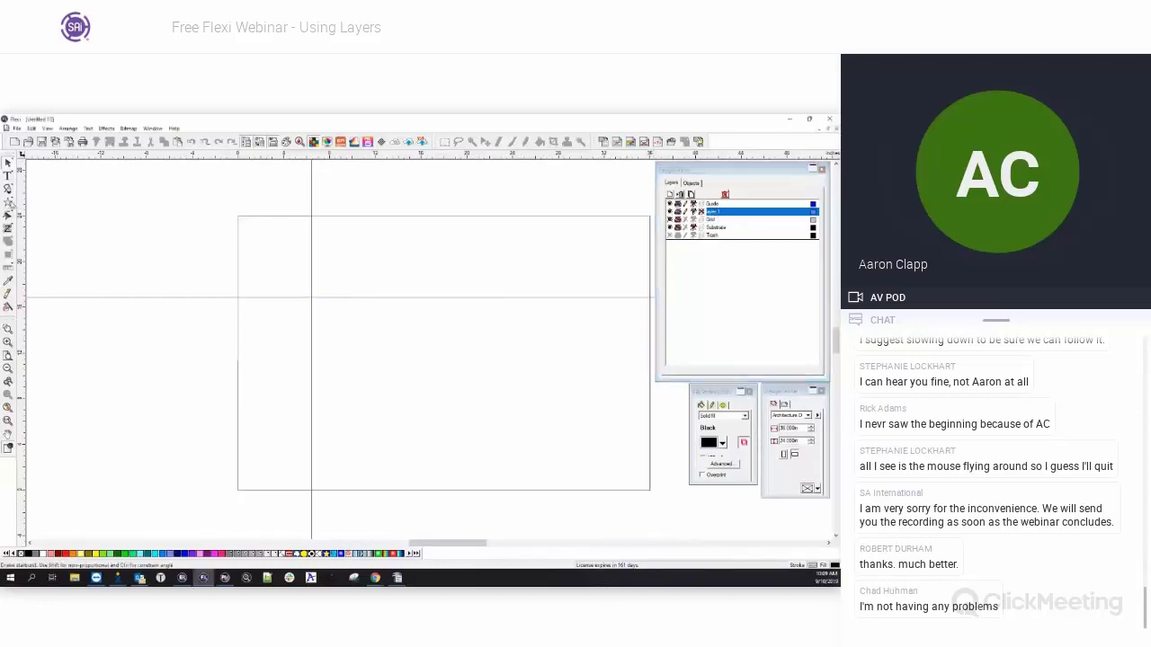
{"action": "left_click_drag", "start_coordinate": [340, 323], "coordinate": [382, 376]}
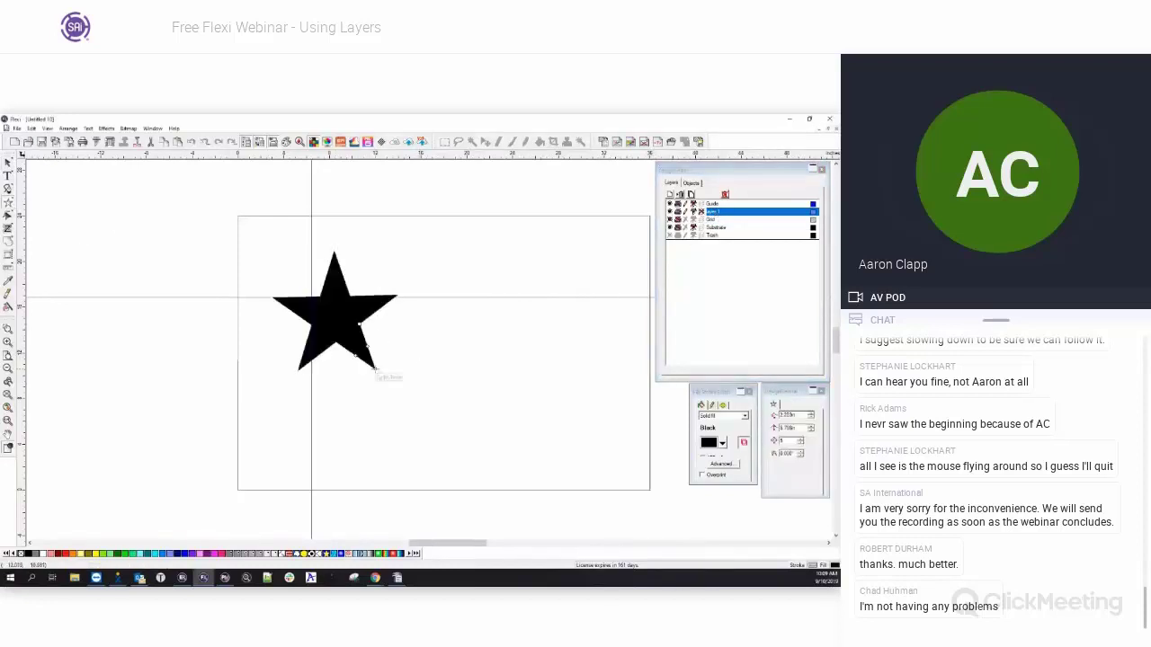
{"action": "right_click", "coordinate": [451, 378]}
{"action": "left_click", "coordinate": [482, 381]}
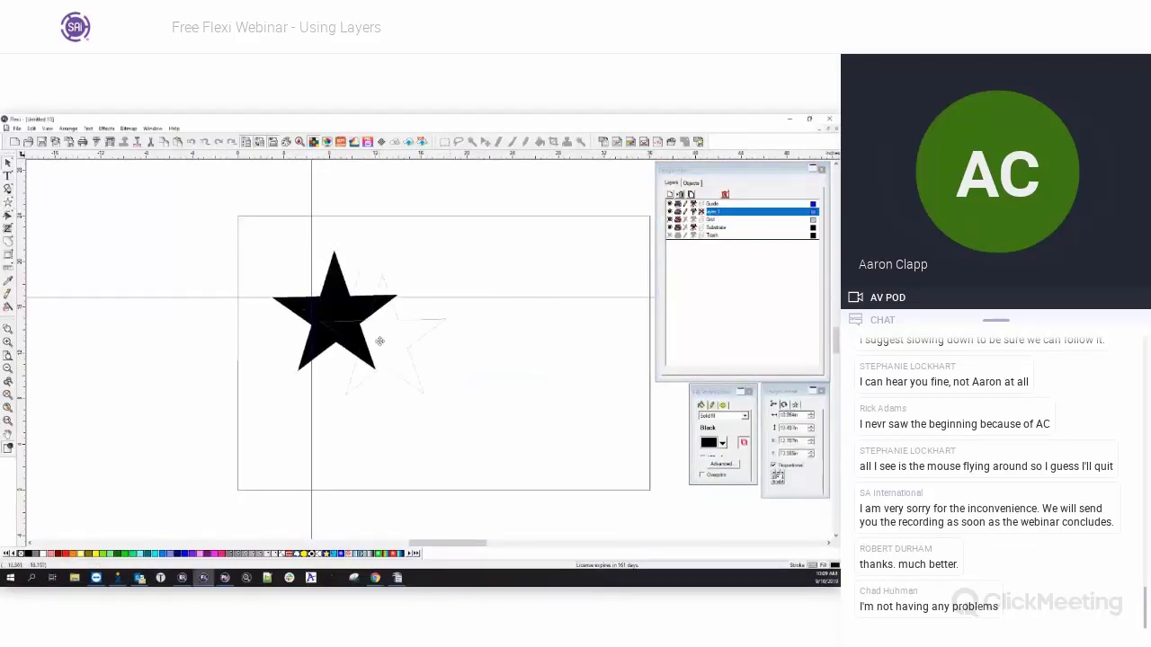
{"action": "left_click_drag", "start_coordinate": [331, 315], "coordinate": [376, 363]}
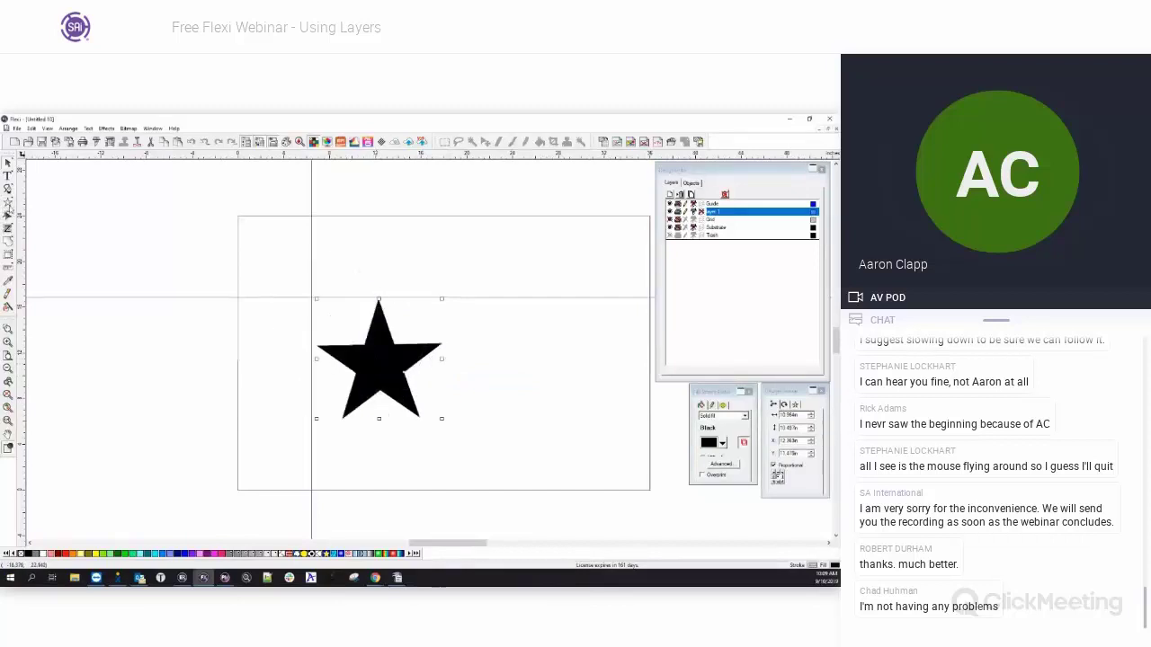
Add a new layer and draw an upward-pointing arrow about 11 in tall on it, beside the star.
{"action": "left_click", "coordinate": [670, 194]}
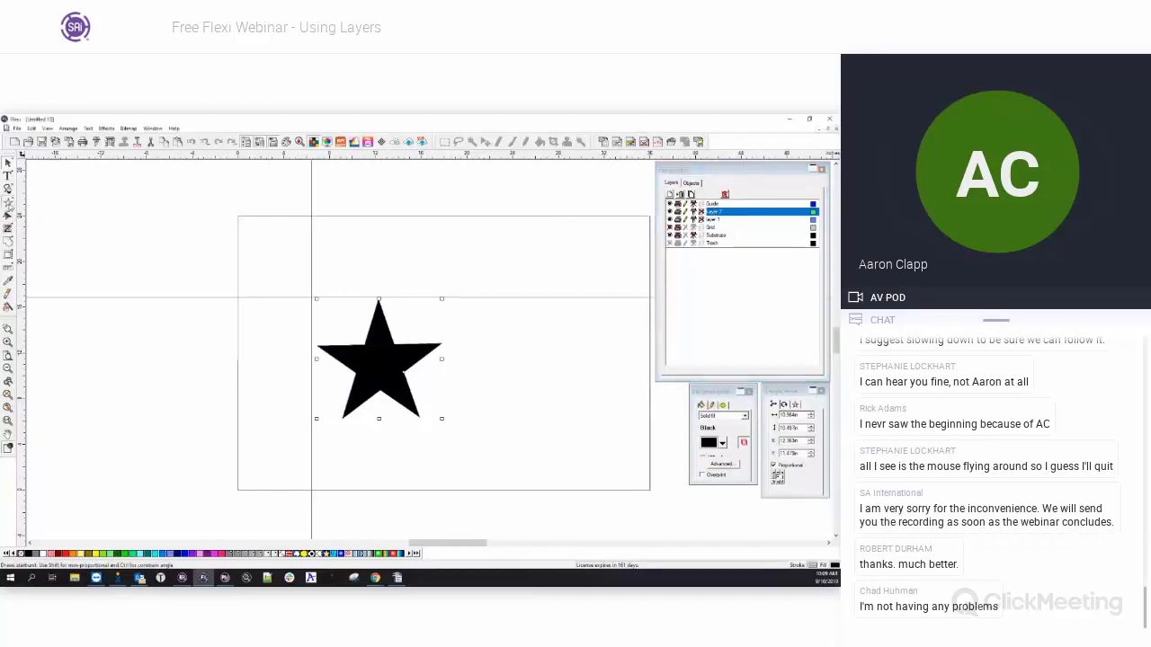
{"action": "left_click", "coordinate": [8, 204]}
{"action": "left_click", "coordinate": [106, 207]}
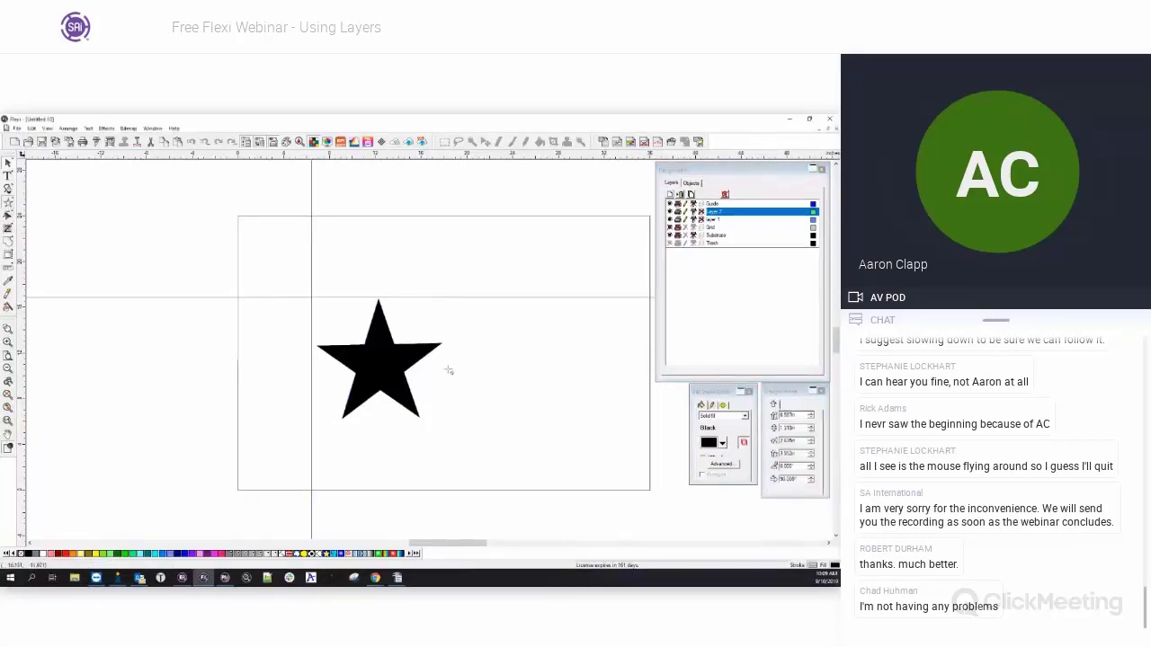
{"action": "left_click_drag", "start_coordinate": [504, 404], "coordinate": [505, 279]}
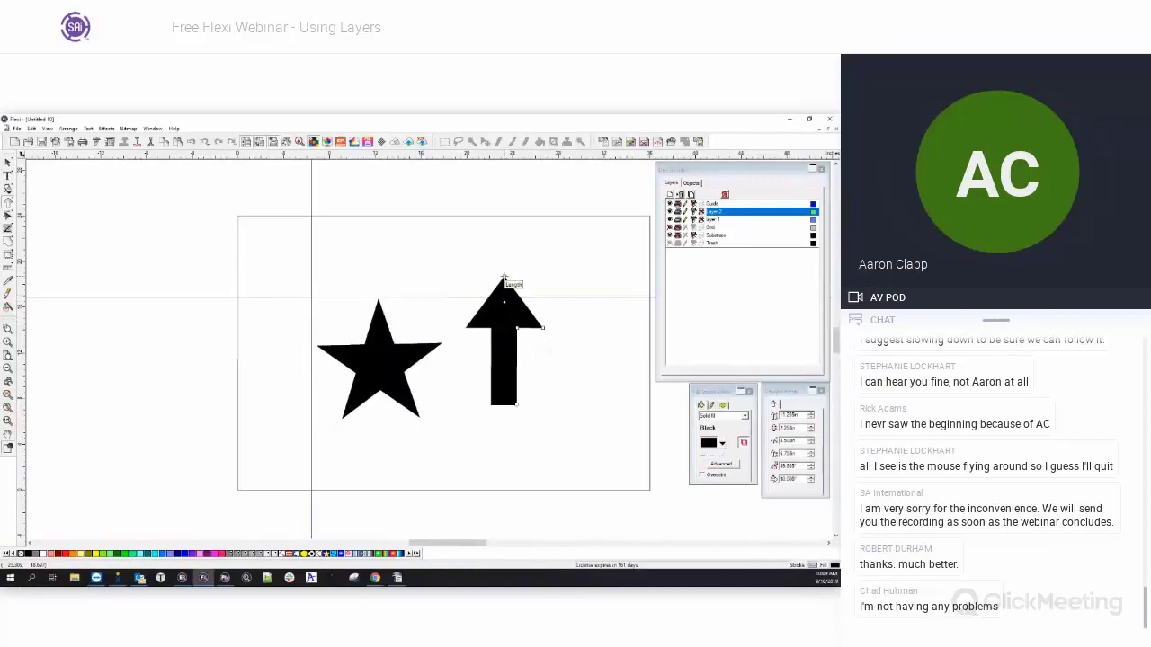
{"action": "right_click", "coordinate": [587, 351]}
{"action": "key", "text": "Escape"}
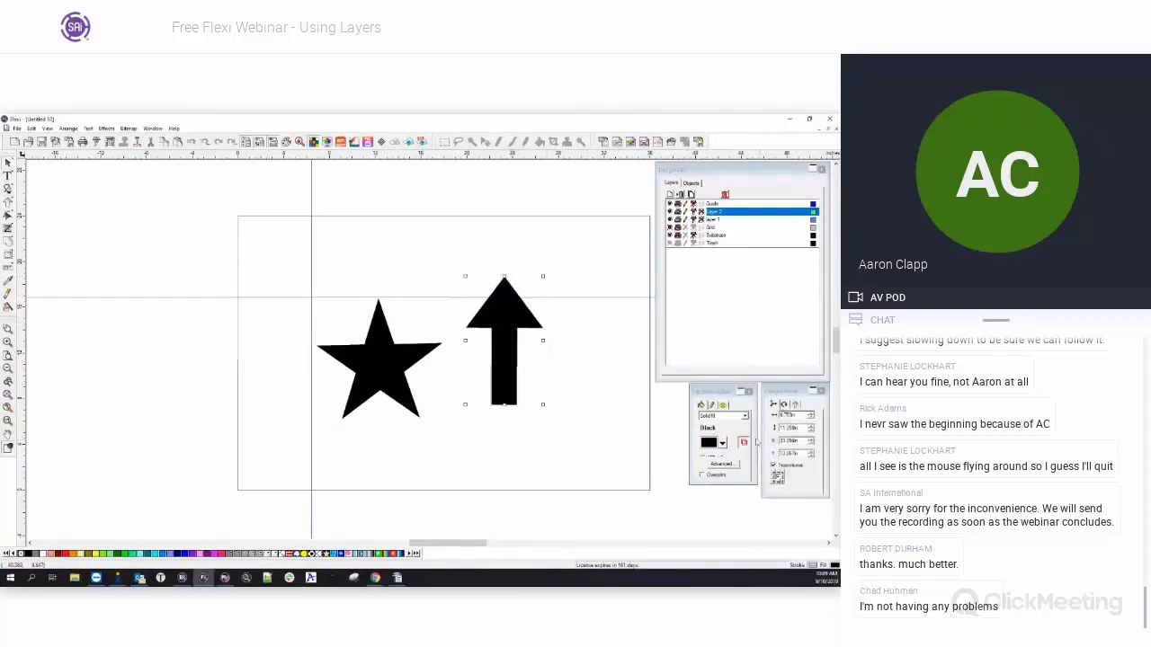
Fill the arrow with Burgundy and deselect it.
{"action": "left_click", "coordinate": [722, 444]}
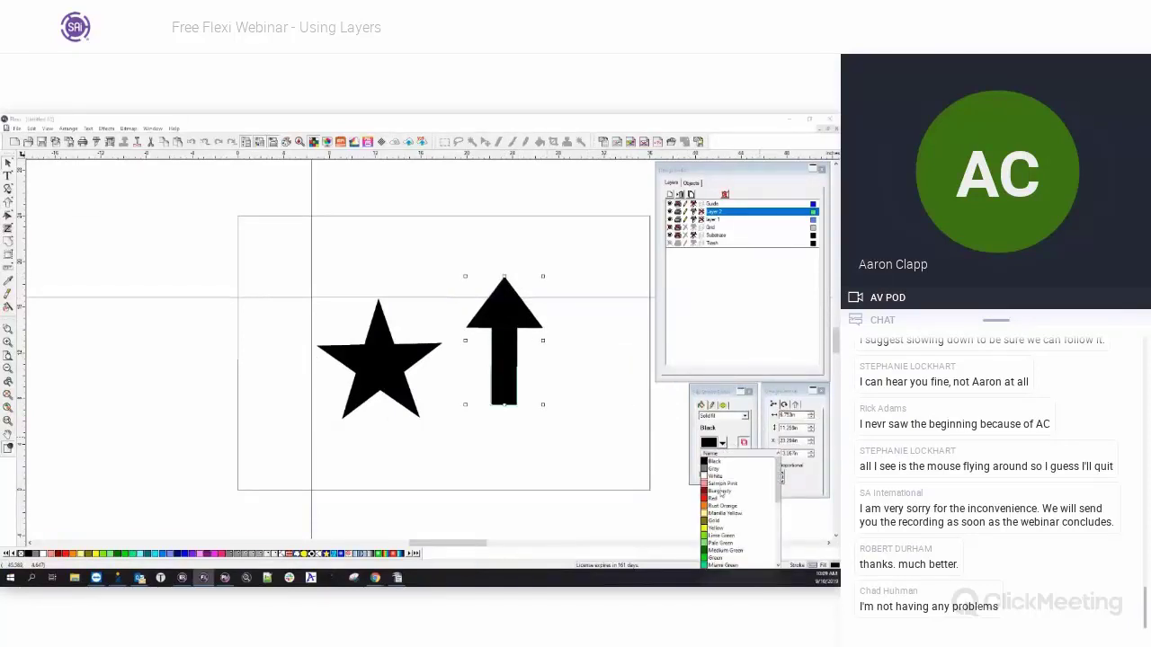
{"action": "left_click", "coordinate": [722, 491]}
{"action": "left_click", "coordinate": [549, 445]}
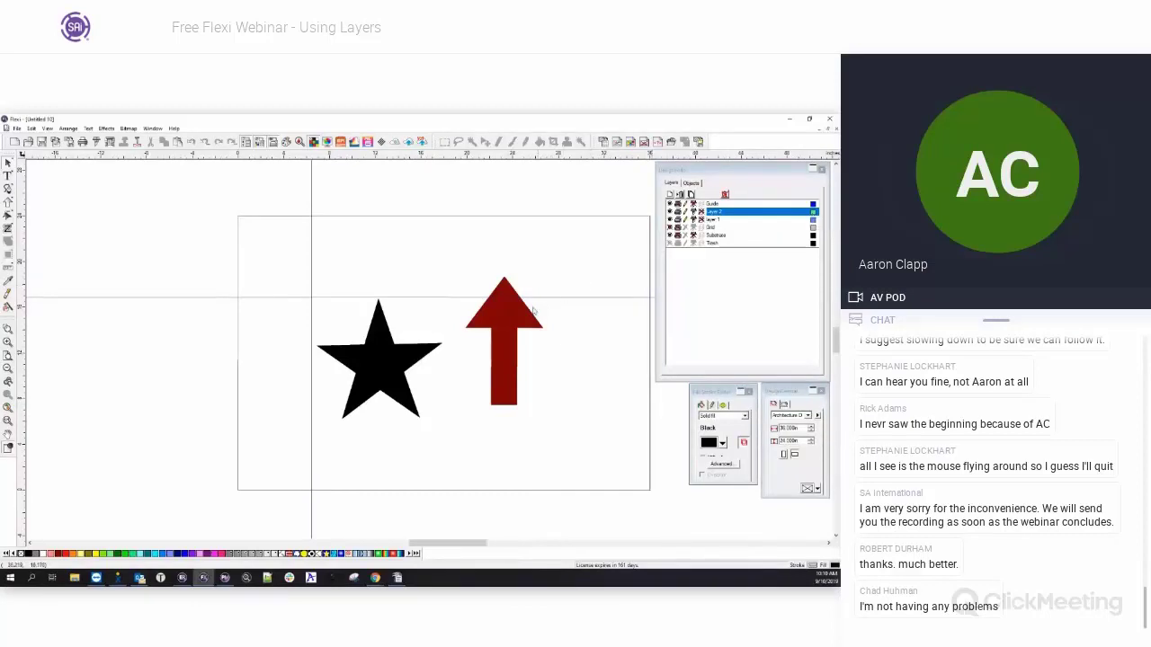
Select the arrow and assign a different layer colour to Layer 2 in its layer properties.
{"action": "left_click", "coordinate": [507, 319]}
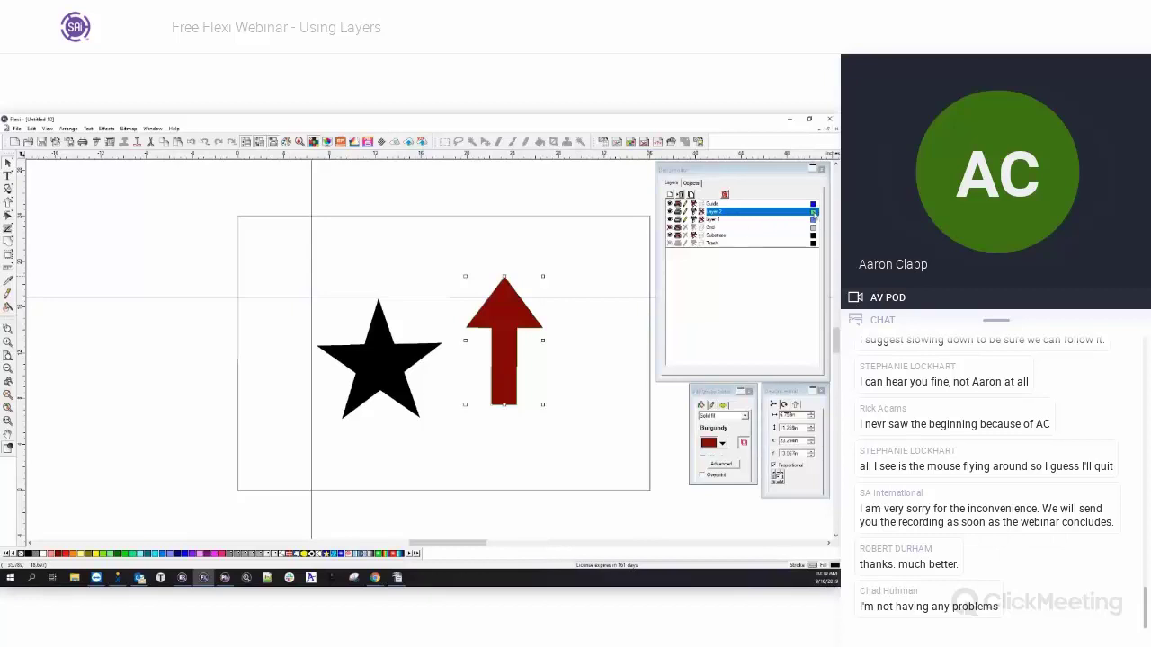
{"action": "right_click", "coordinate": [718, 214]}
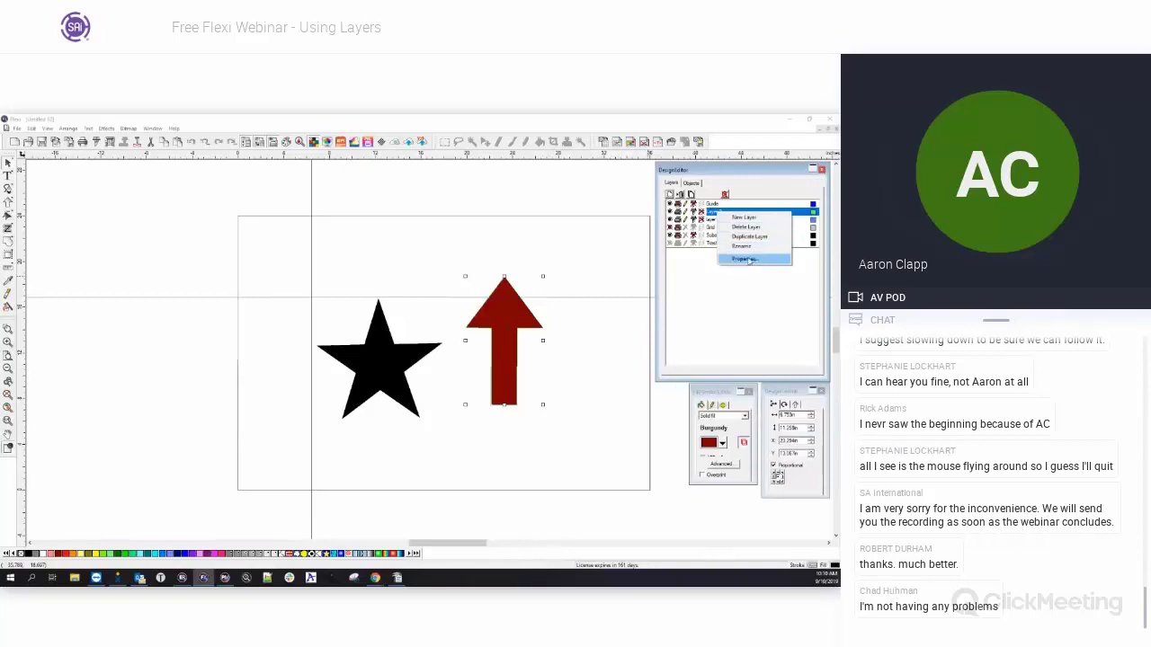
{"action": "left_click", "coordinate": [748, 260]}
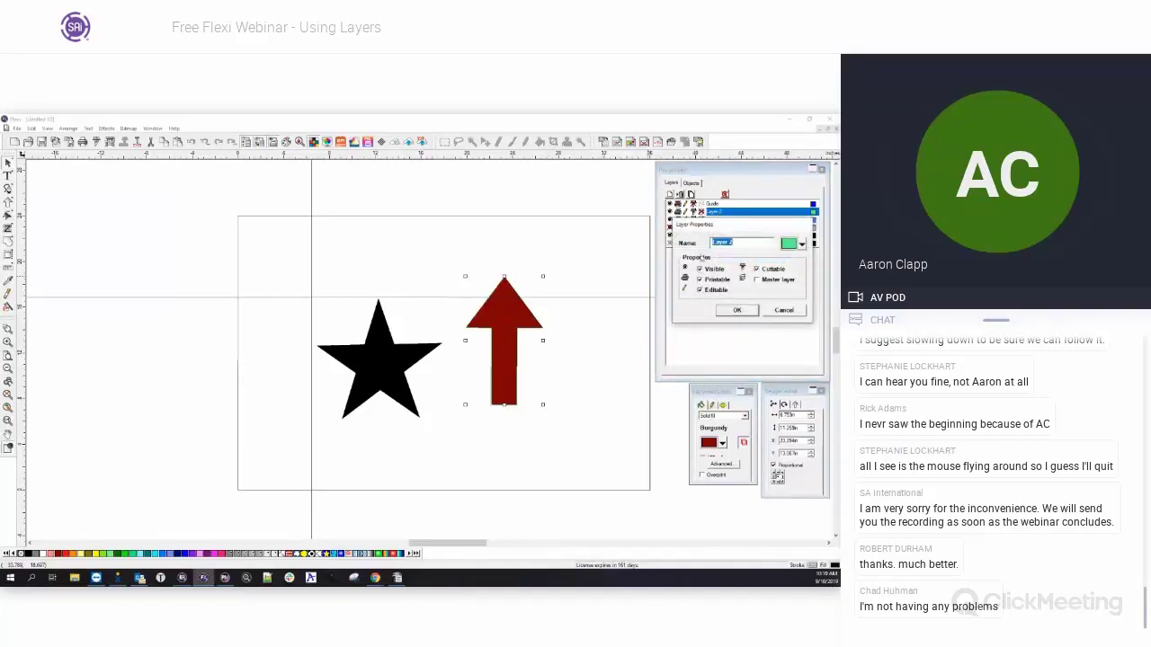
{"action": "left_click_drag", "start_coordinate": [710, 224], "coordinate": [703, 260]}
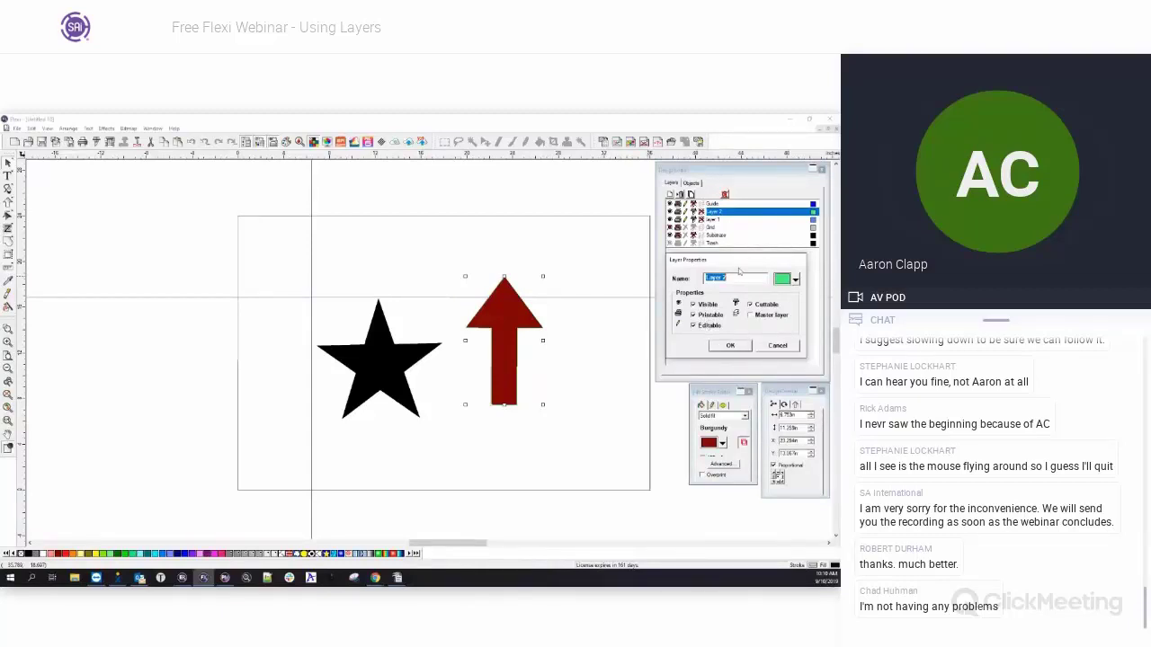
{"action": "left_click_drag", "start_coordinate": [710, 262], "coordinate": [715, 263]}
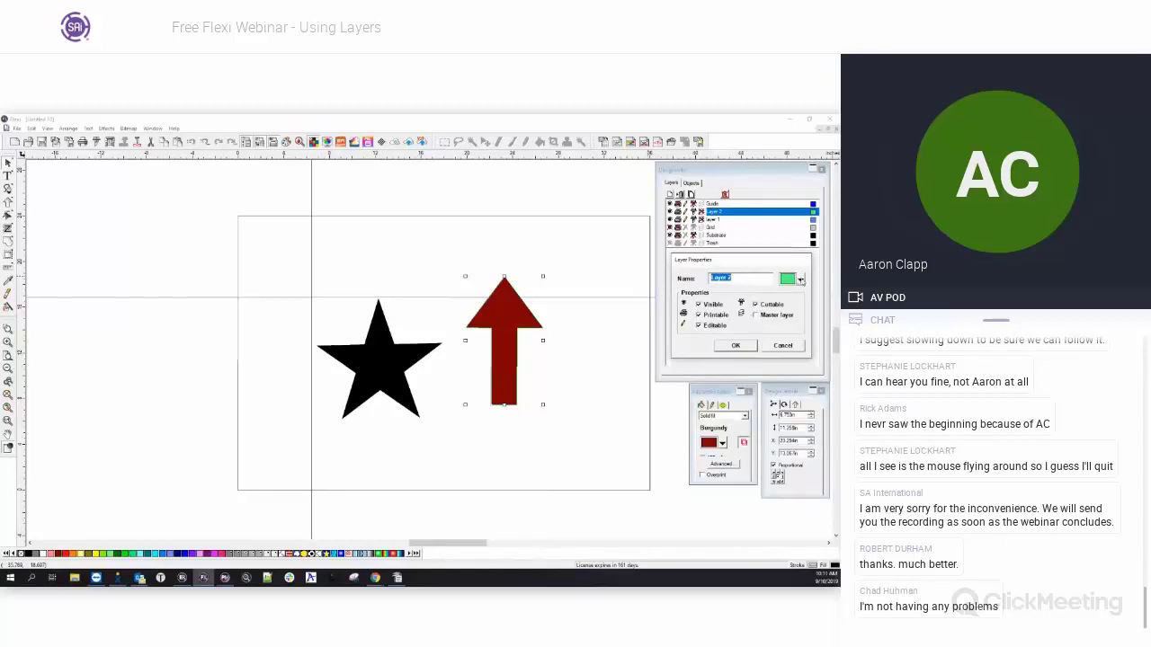
{"action": "left_click", "coordinate": [801, 280]}
{"action": "left_click", "coordinate": [803, 410]}
{"action": "left_click", "coordinate": [735, 346]}
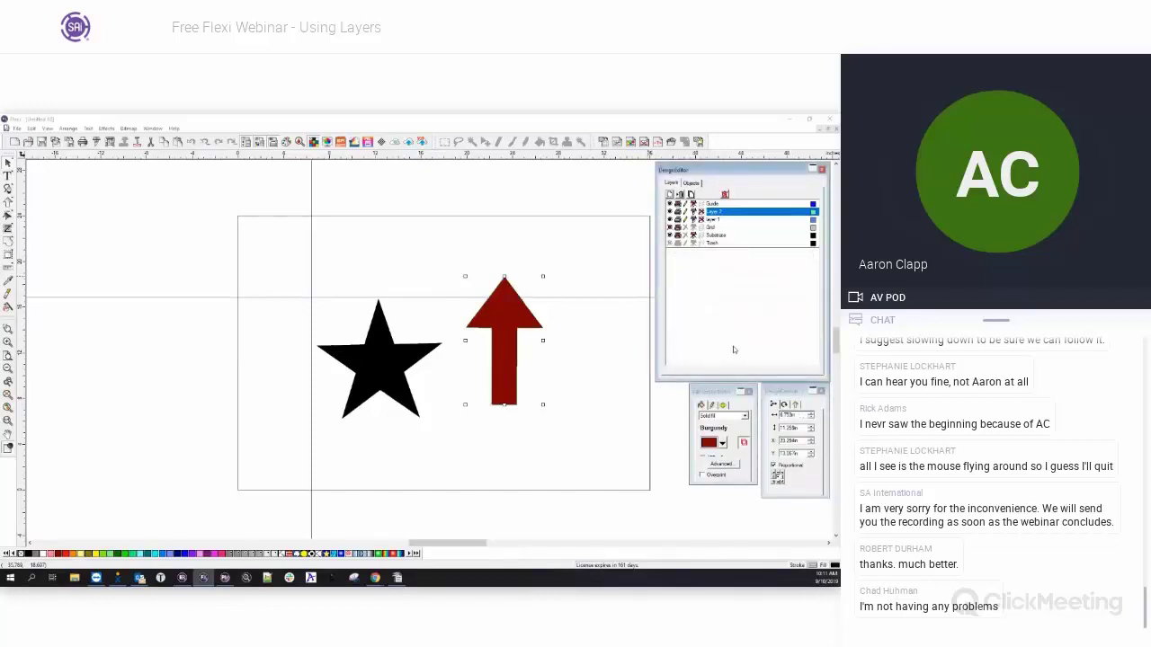
Clear the selection, and select the arrow and the star in turn to compare their layers' selection colours.
{"action": "left_click", "coordinate": [571, 401]}
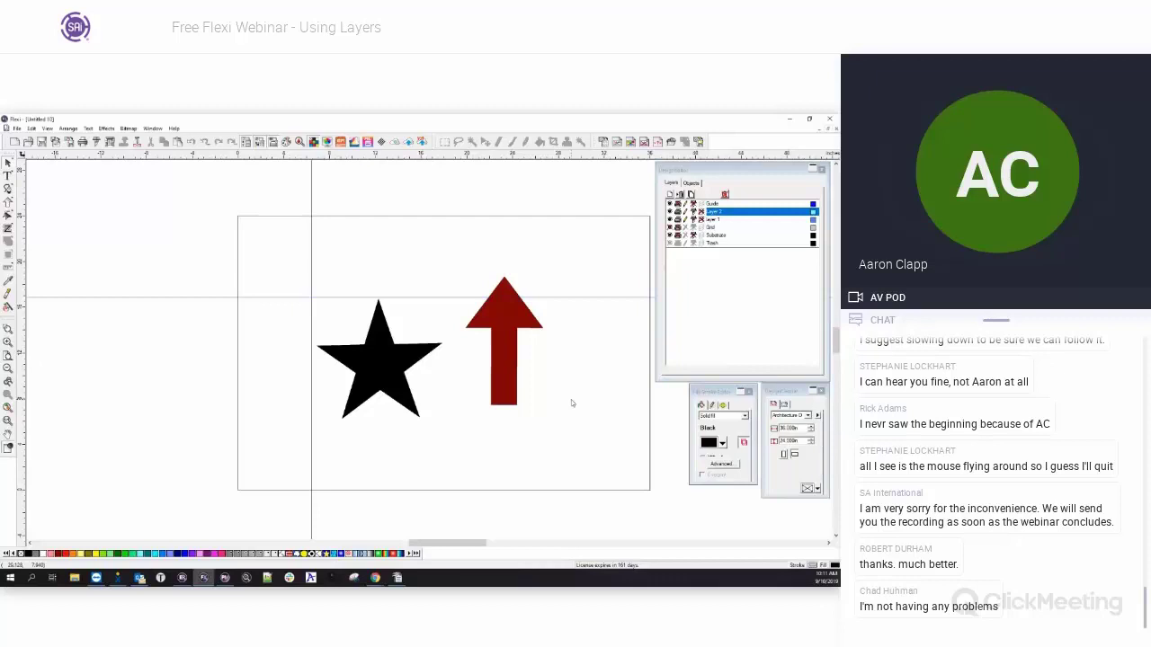
{"action": "left_click", "coordinate": [508, 327]}
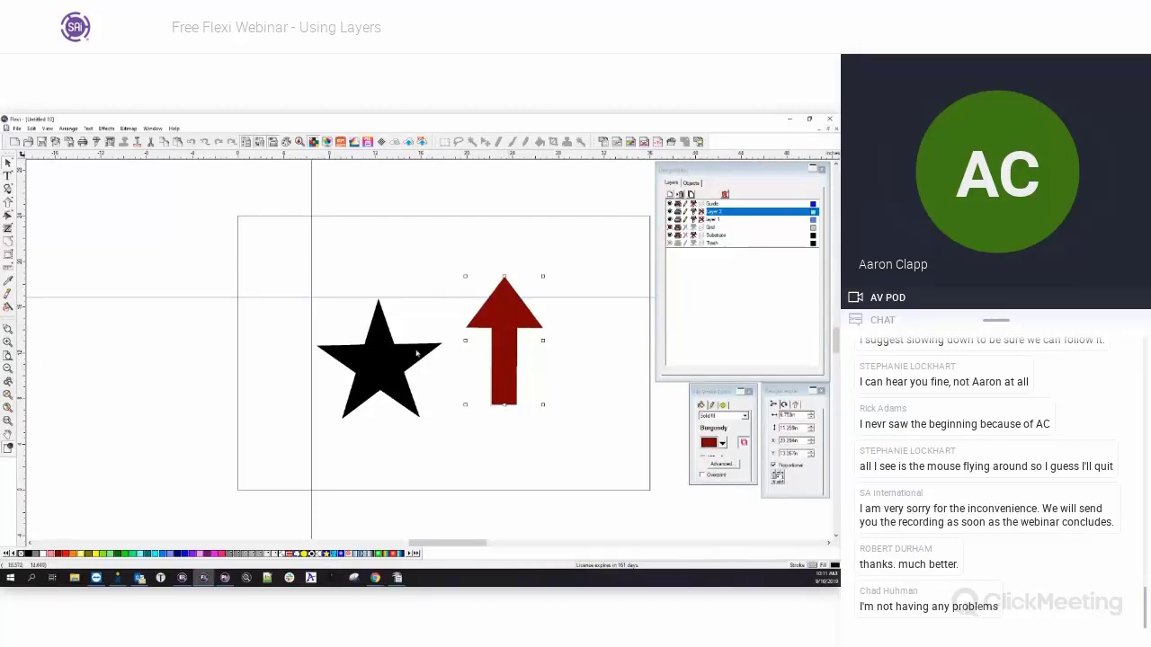
{"action": "left_click", "coordinate": [393, 363]}
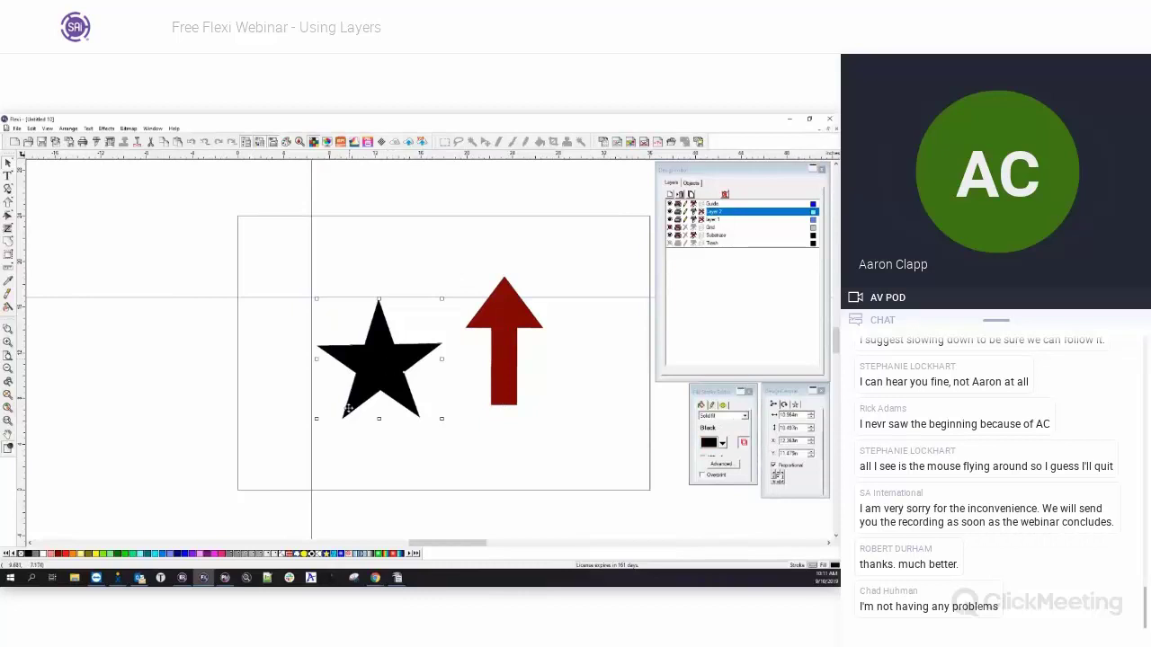
Select the burgundy arrow and move it over the star so that the two shapes overlap.
{"action": "left_click", "coordinate": [493, 300]}
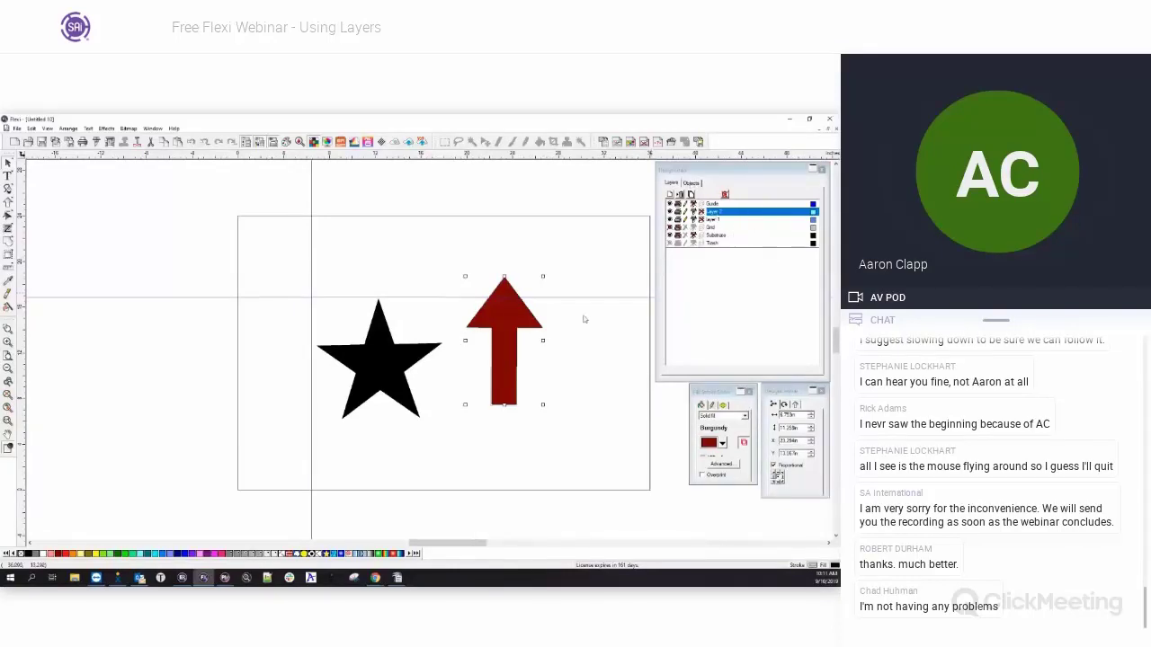
{"action": "left_click", "coordinate": [343, 320]}
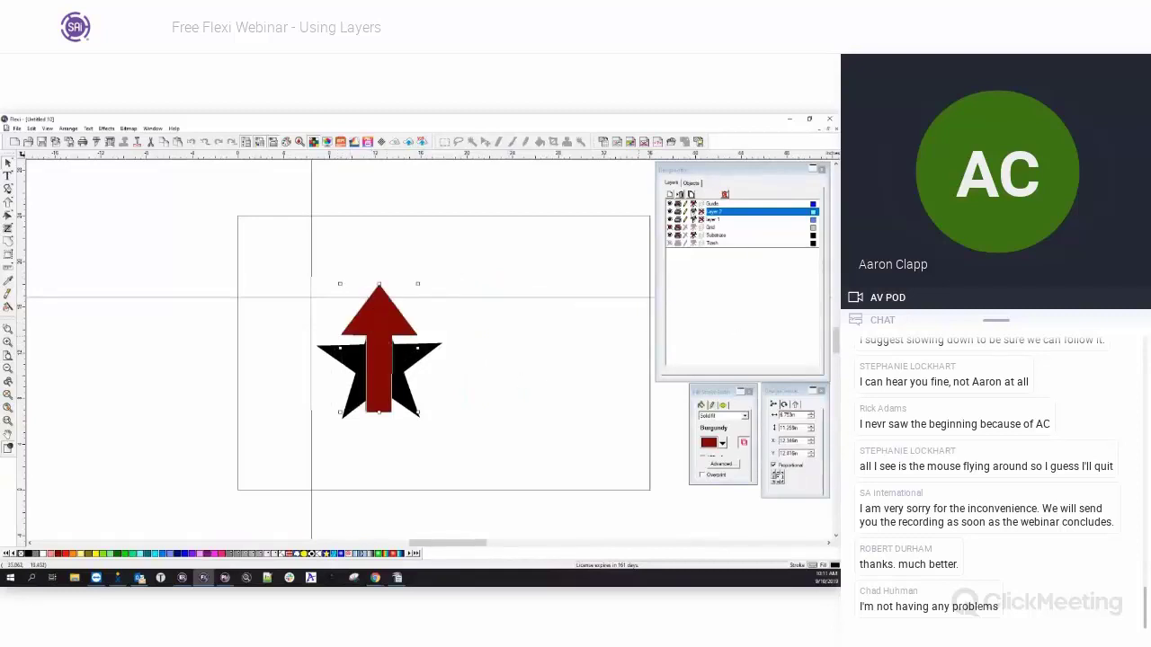
Reorder the layers so Layer 2 sits beneath Layer 1, then restore Layer 2 above Layer 1.
{"action": "left_click", "coordinate": [712, 215]}
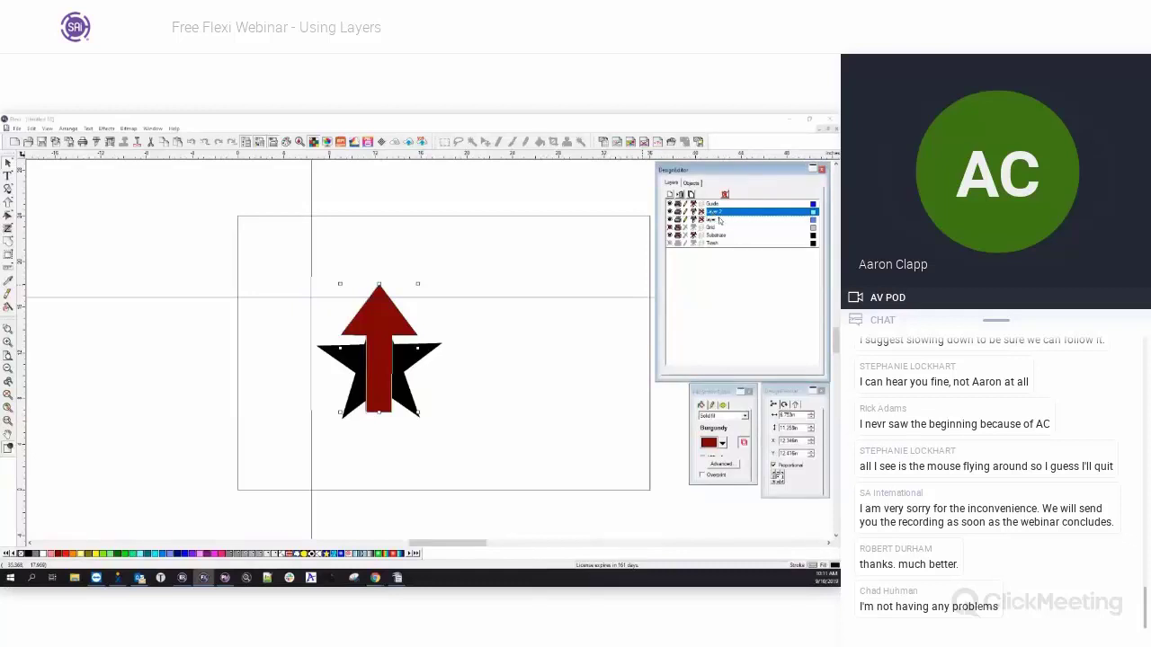
{"action": "mouse_move", "coordinate": [720, 220]}
{"action": "left_mouse_down"}
{"action": "mouse_move", "coordinate": [721, 244]}
{"action": "mouse_move", "coordinate": [722, 219]}
{"action": "mouse_move", "coordinate": [724, 228]}
{"action": "left_mouse_up"}
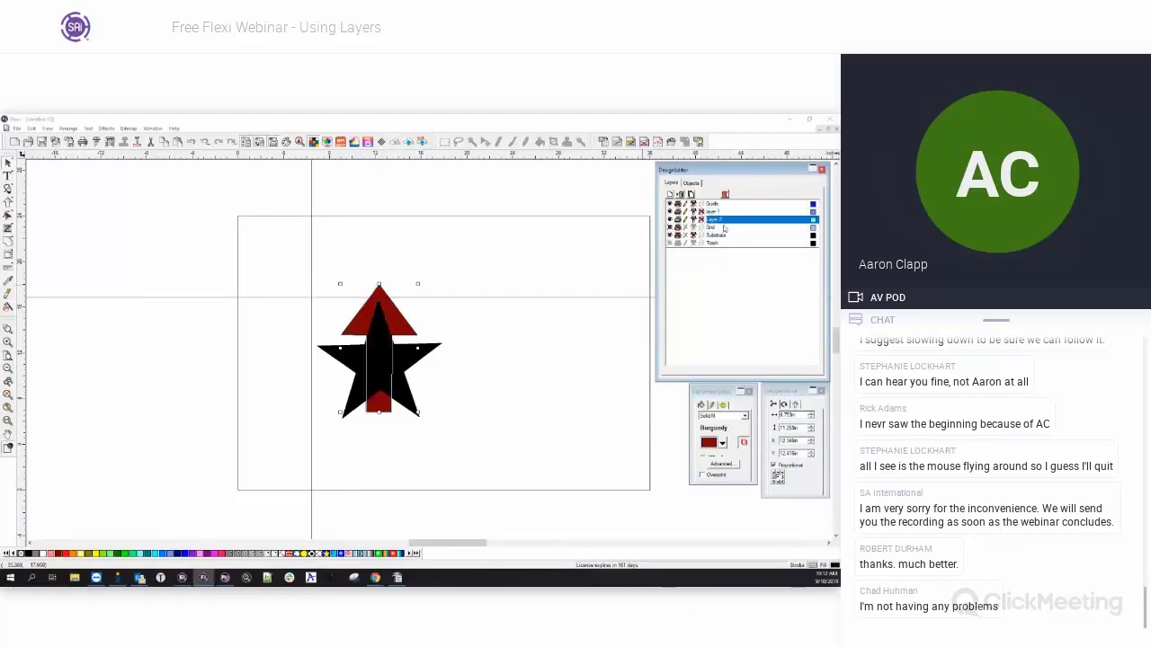
{"action": "left_click", "coordinate": [516, 389]}
{"action": "left_click", "coordinate": [516, 389]}
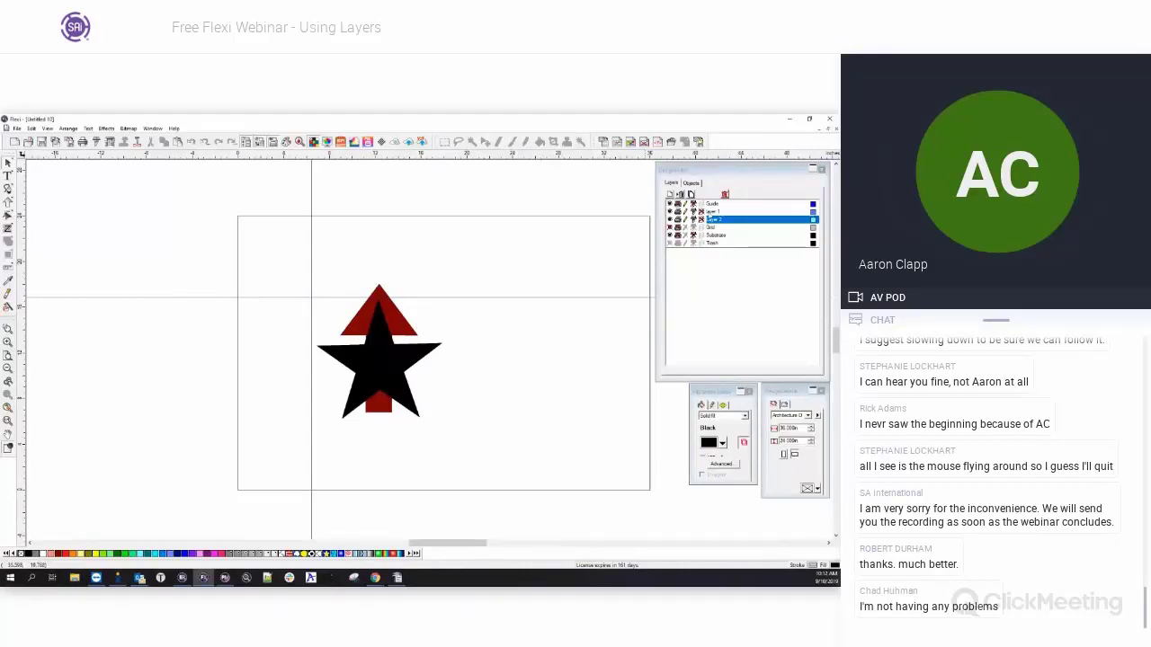
{"action": "left_click", "coordinate": [729, 212]}
{"action": "left_click_drag", "start_coordinate": [711, 222], "coordinate": [730, 229]}
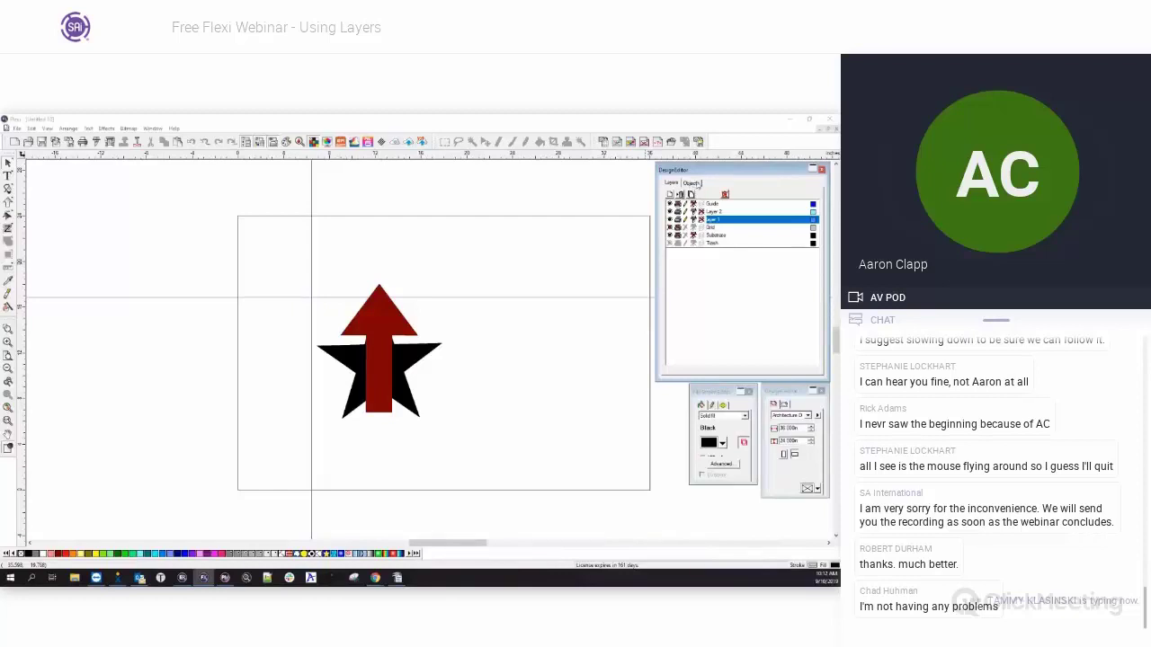
Examine the drawing's object hierarchy by expanding Page 1 and Layer 1 and selecting the Master Page, Page 1 and all objects in turn.
{"action": "left_click", "coordinate": [698, 184]}
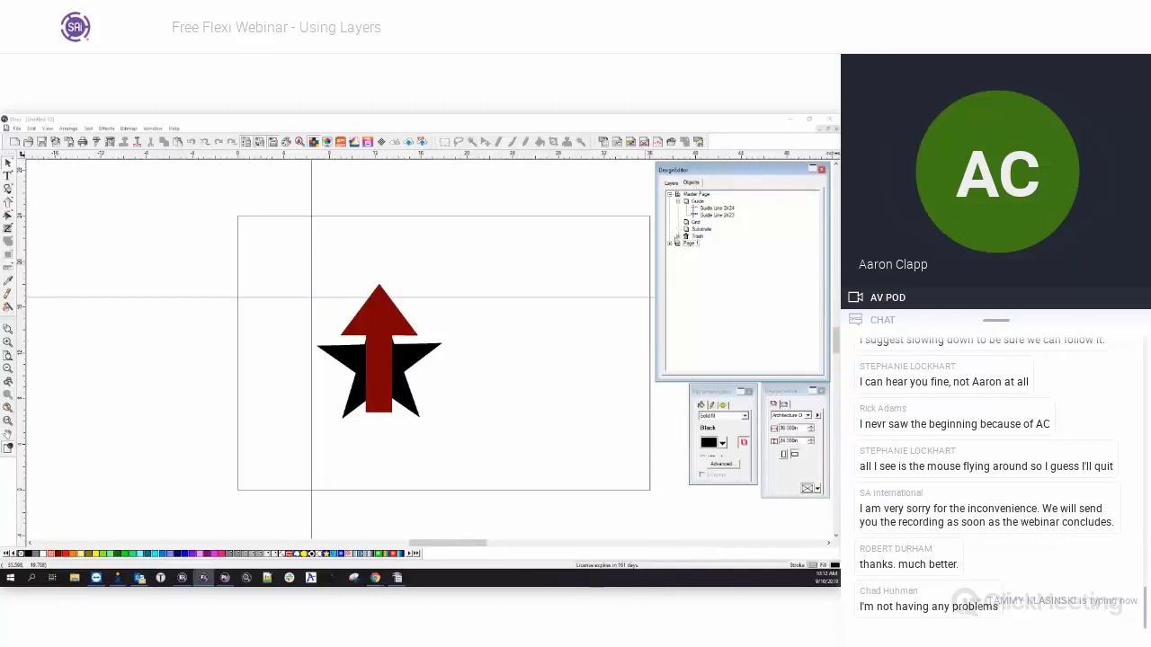
{"action": "left_click", "coordinate": [671, 243]}
{"action": "left_click", "coordinate": [695, 194]}
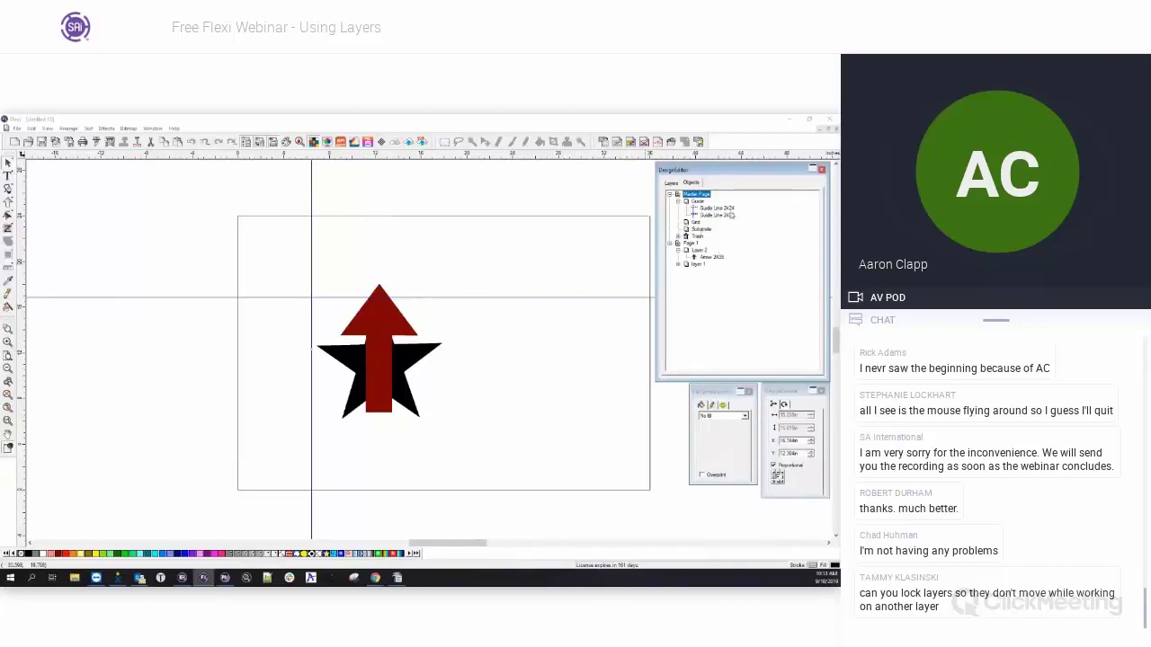
{"action": "left_click", "coordinate": [689, 244]}
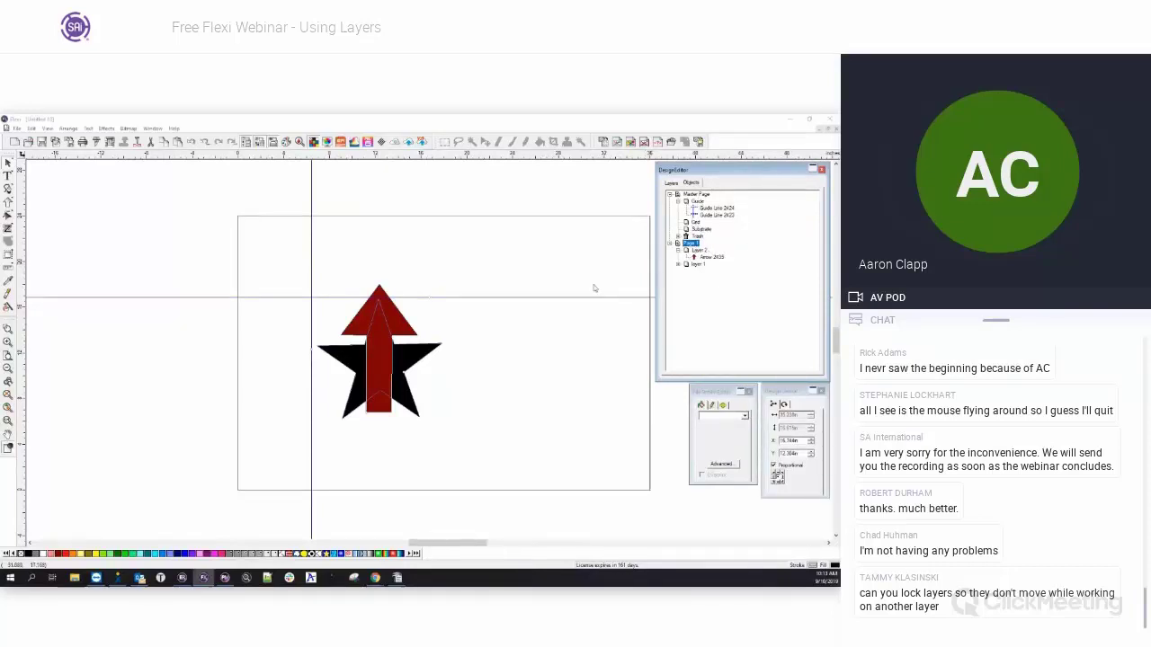
{"action": "left_click", "coordinate": [686, 265]}
{"action": "key", "text": "ctrl+a"}
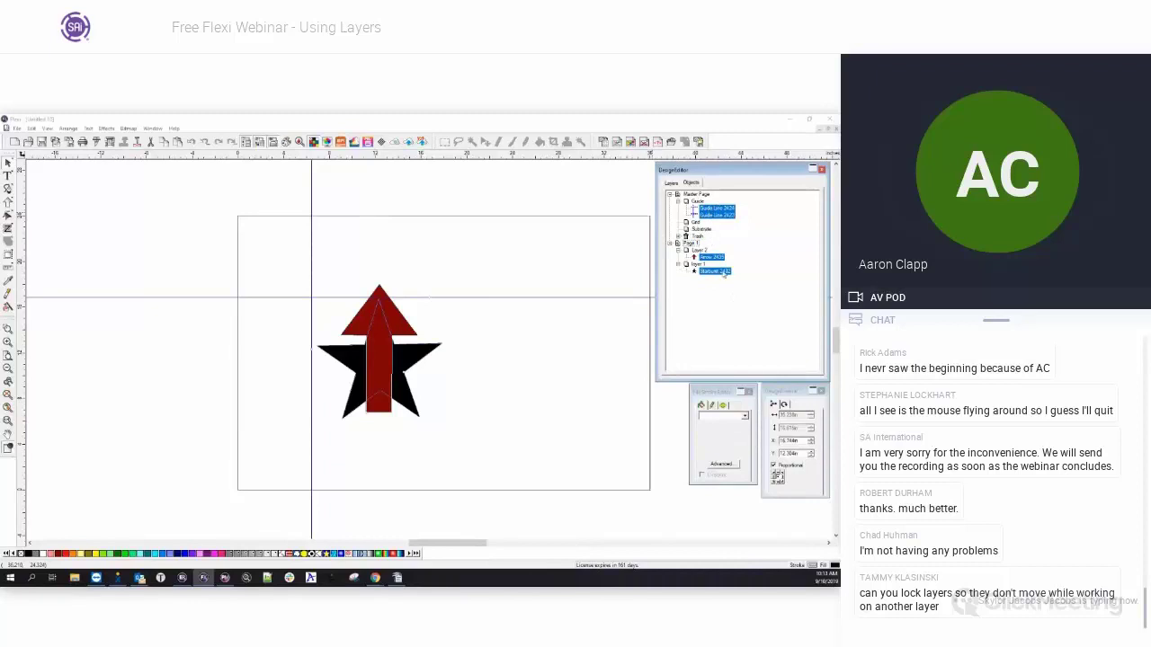
{"action": "left_click", "coordinate": [730, 298]}
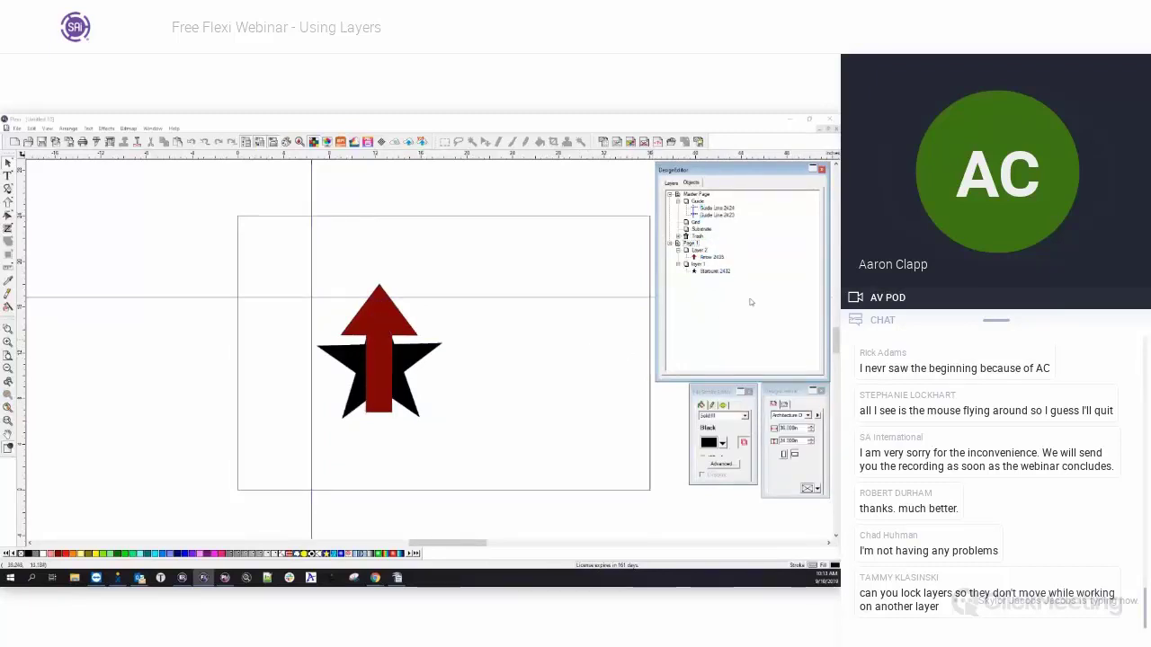
Select the arrow through the object list, and move it off the page and back over the star.
{"action": "left_click", "coordinate": [398, 311]}
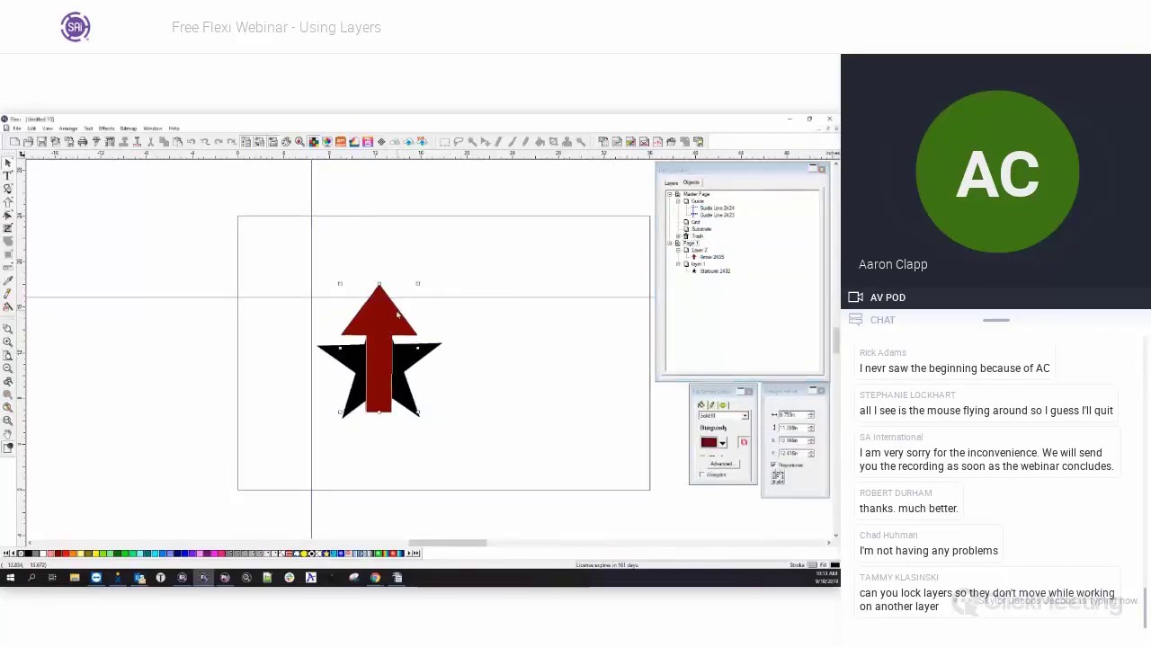
{"action": "left_click", "coordinate": [711, 257]}
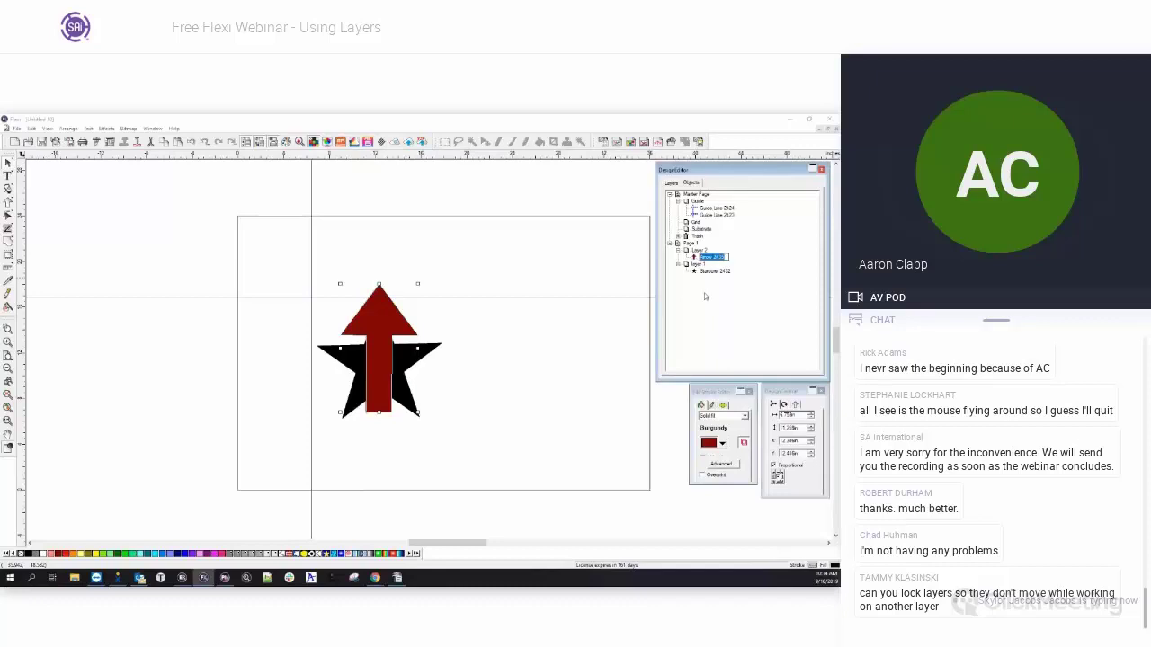
{"action": "left_click", "coordinate": [705, 296]}
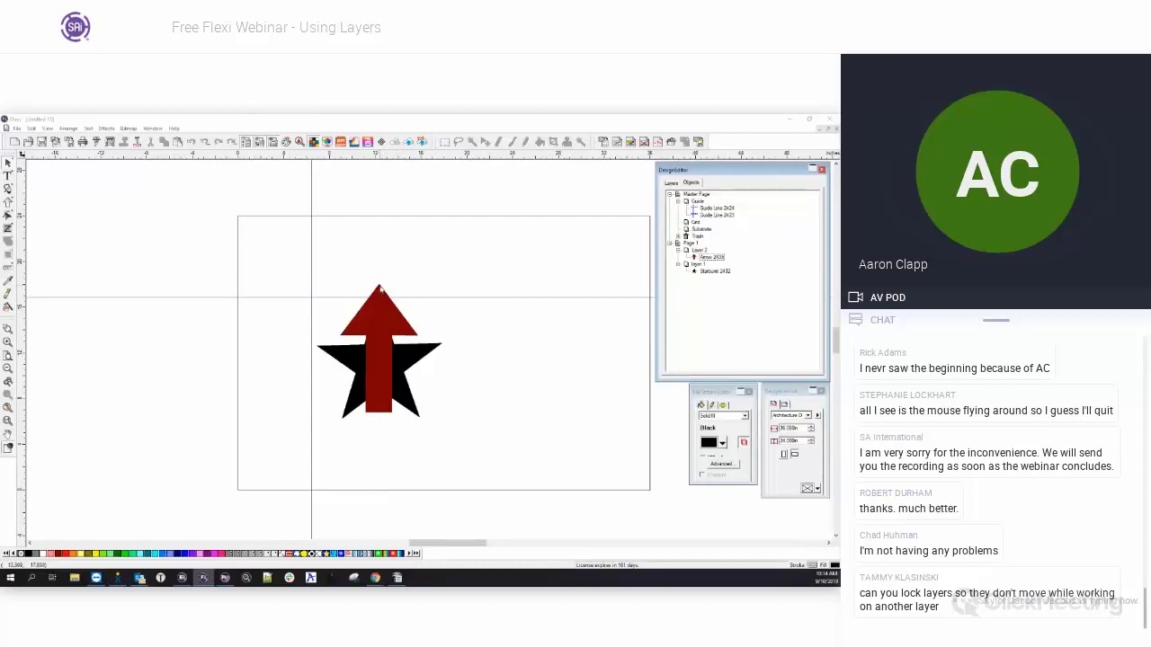
{"action": "left_click", "coordinate": [712, 258]}
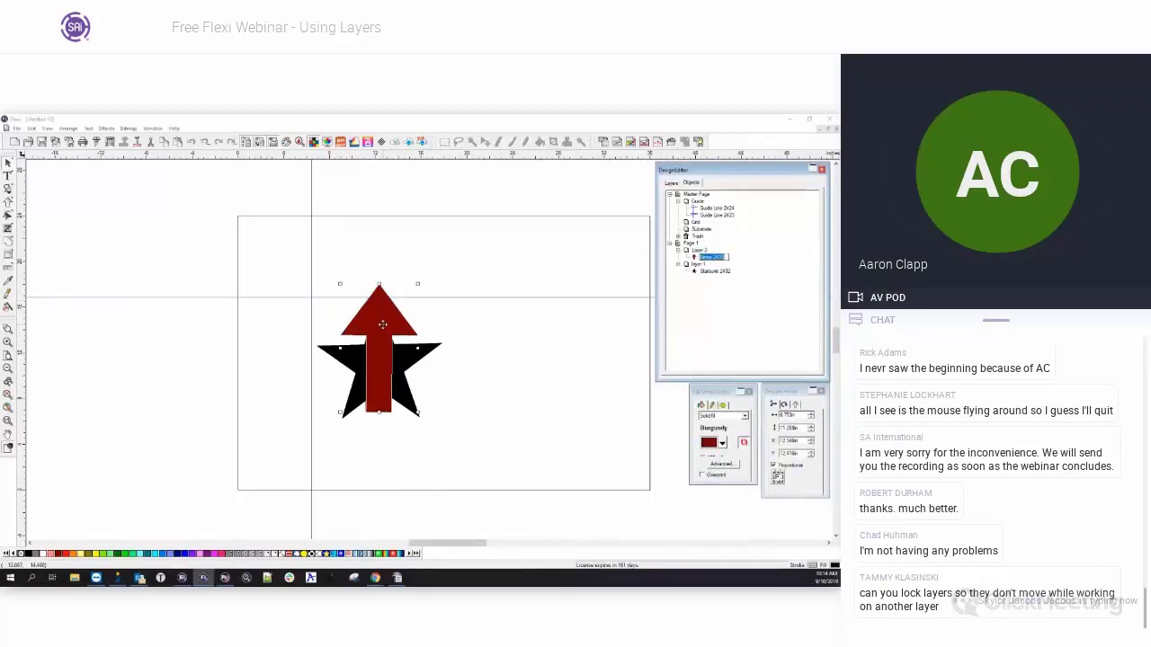
{"action": "left_click_drag", "start_coordinate": [382, 325], "coordinate": [201, 301]}
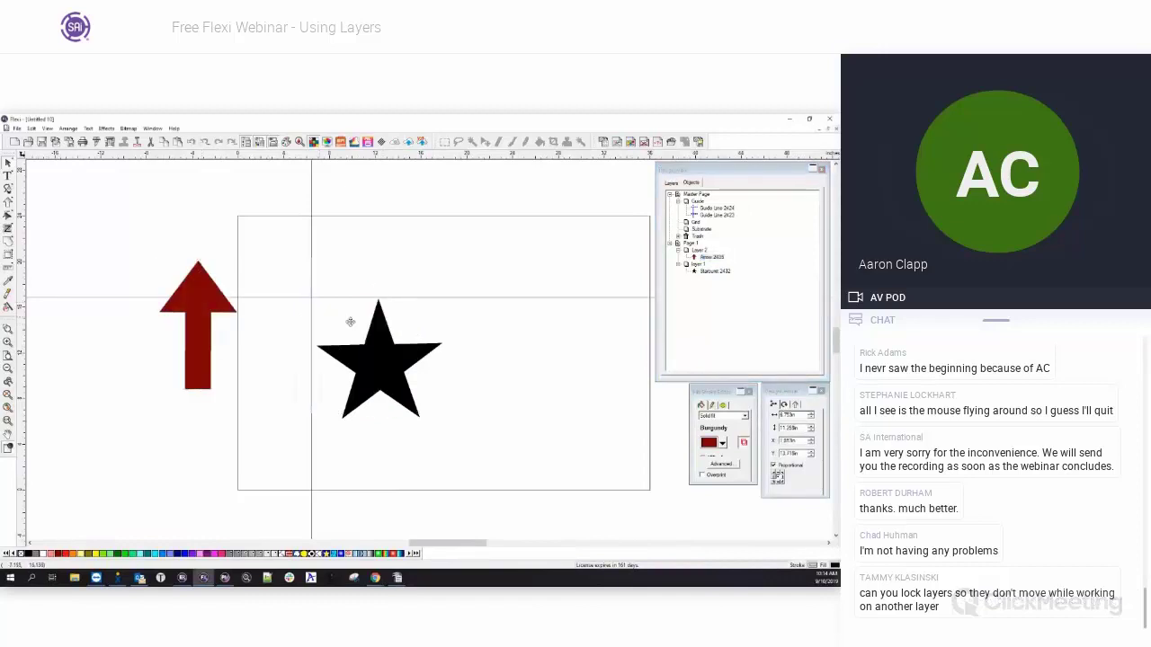
{"action": "key", "text": "ctrl+z"}
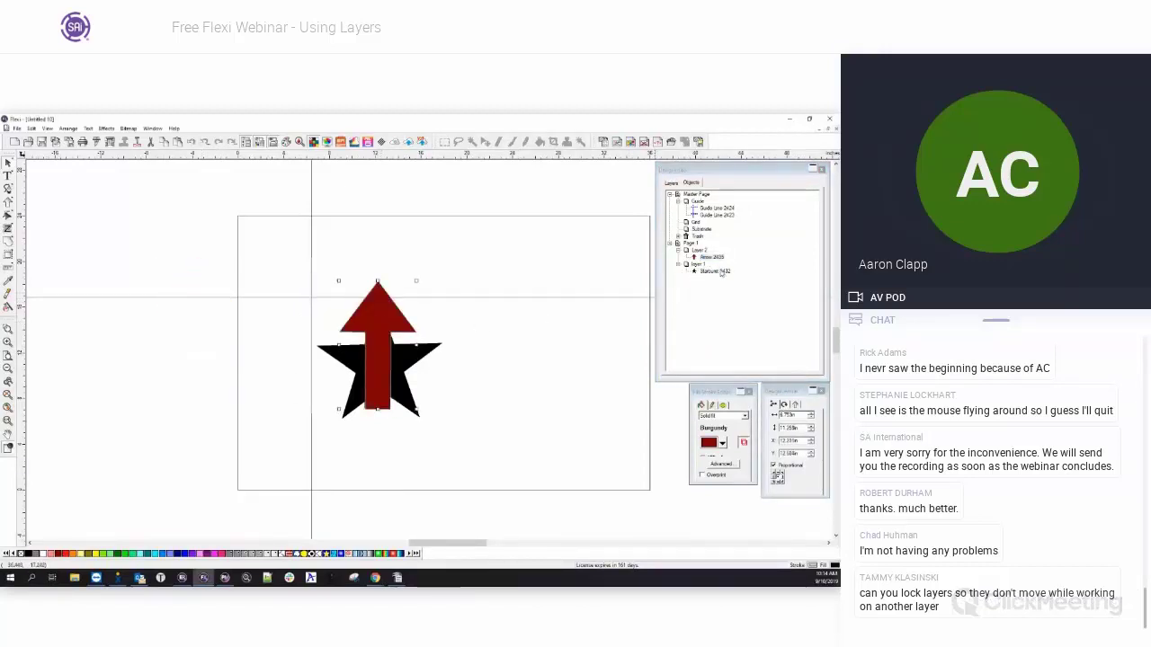
Delete the arrow through the object list and restore it over the star.
{"action": "left_click", "coordinate": [712, 258]}
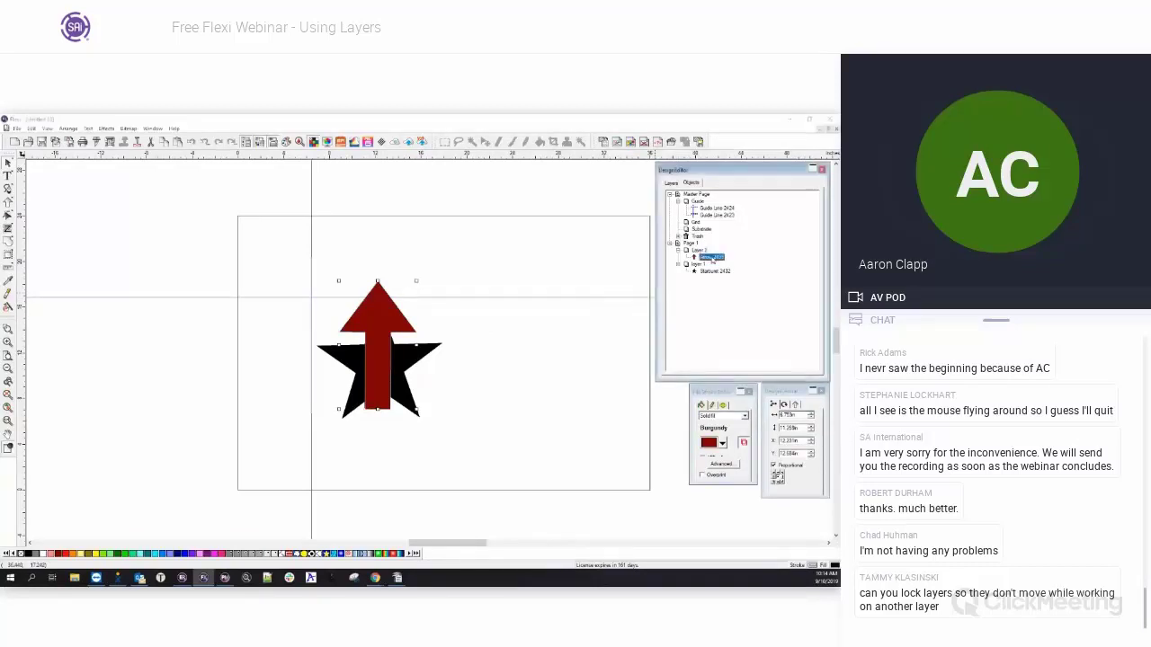
{"action": "key", "text": "Delete"}
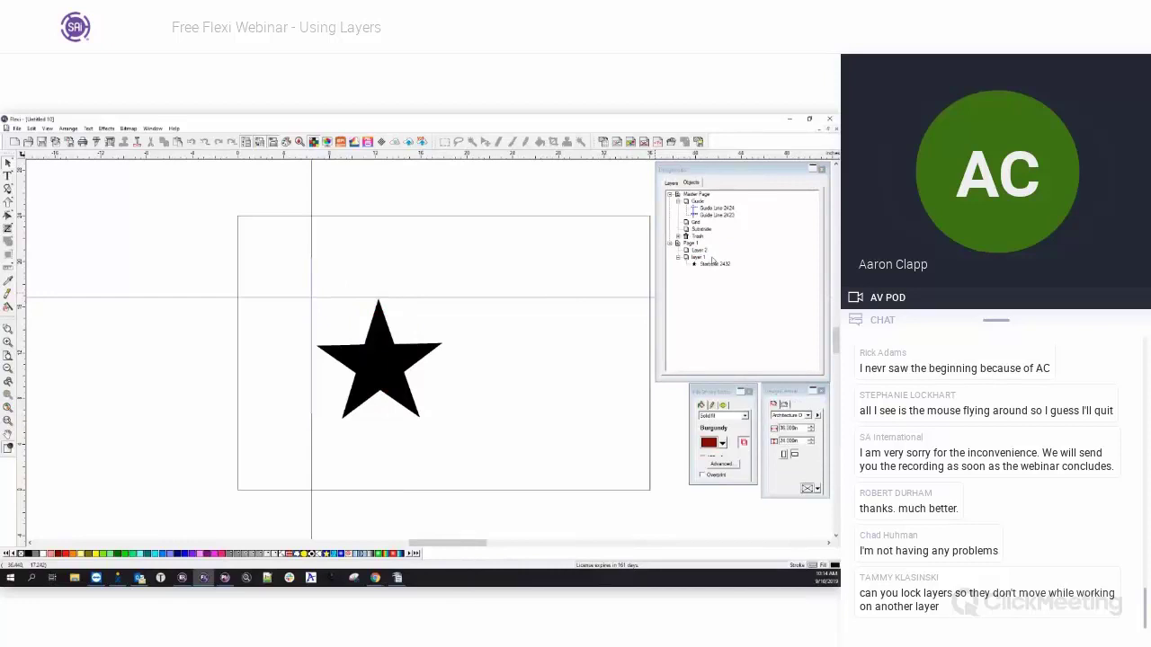
{"action": "key", "text": "ctrl+v"}
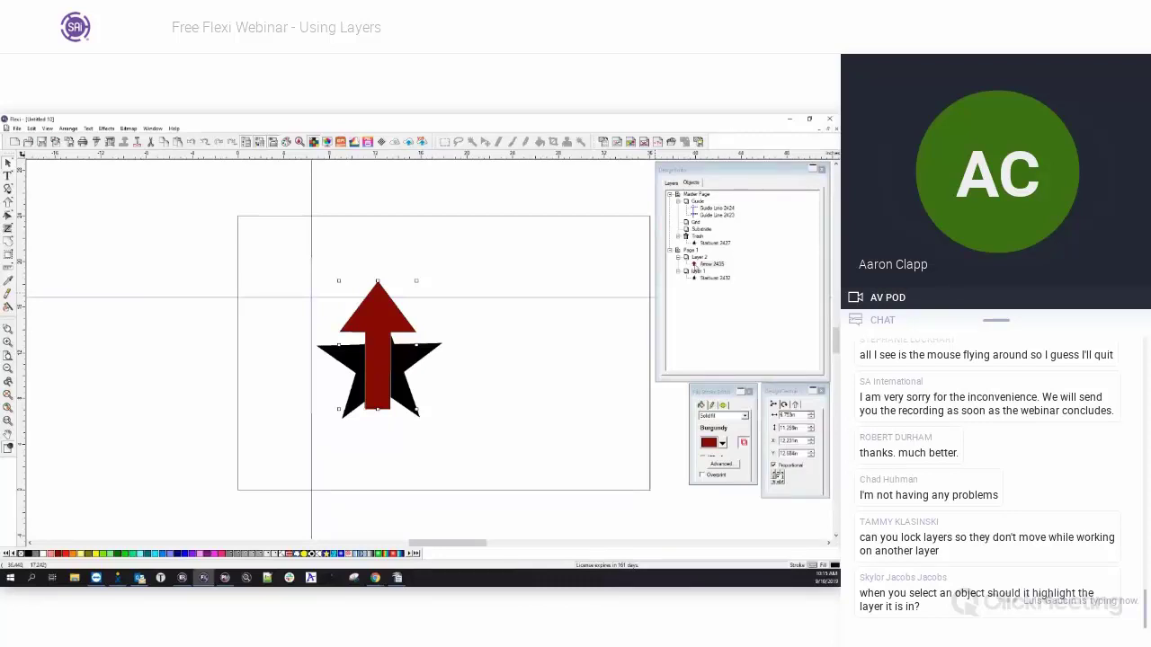
Move the arrow from Layer 2 into Layer 1 beneath the star in the object list, and clear the selection.
{"action": "left_click", "coordinate": [706, 264]}
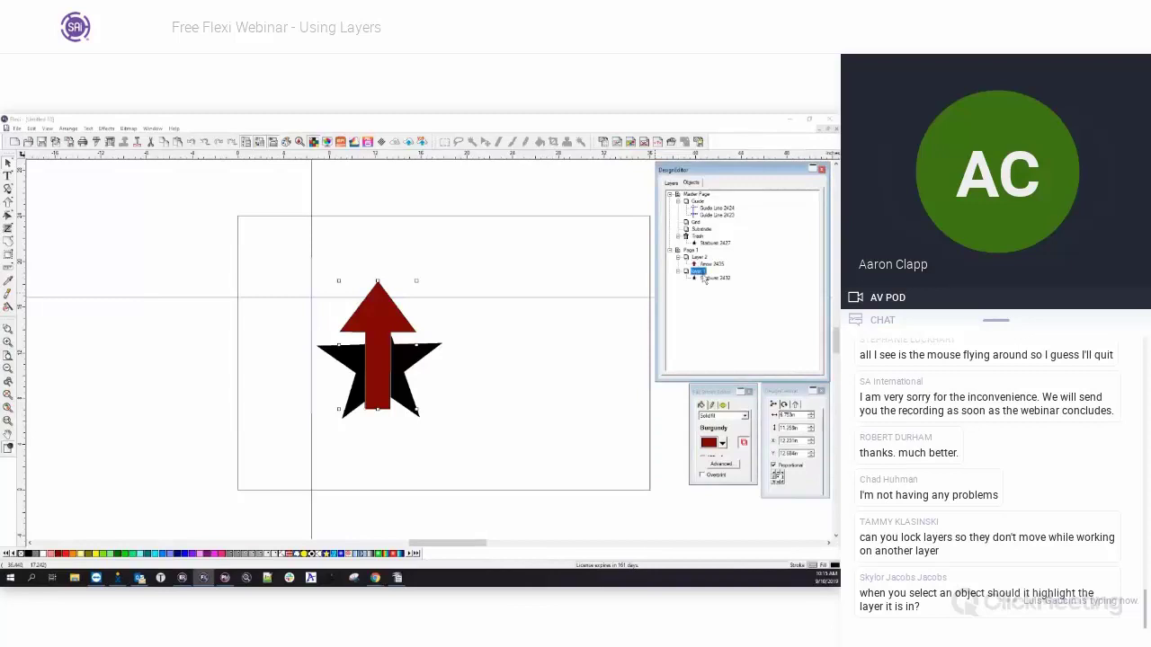
{"action": "mouse_move", "coordinate": [707, 284]}
{"action": "left_mouse_down"}
{"action": "mouse_move", "coordinate": [726, 285]}
{"action": "mouse_move", "coordinate": [703, 283]}
{"action": "left_mouse_up"}
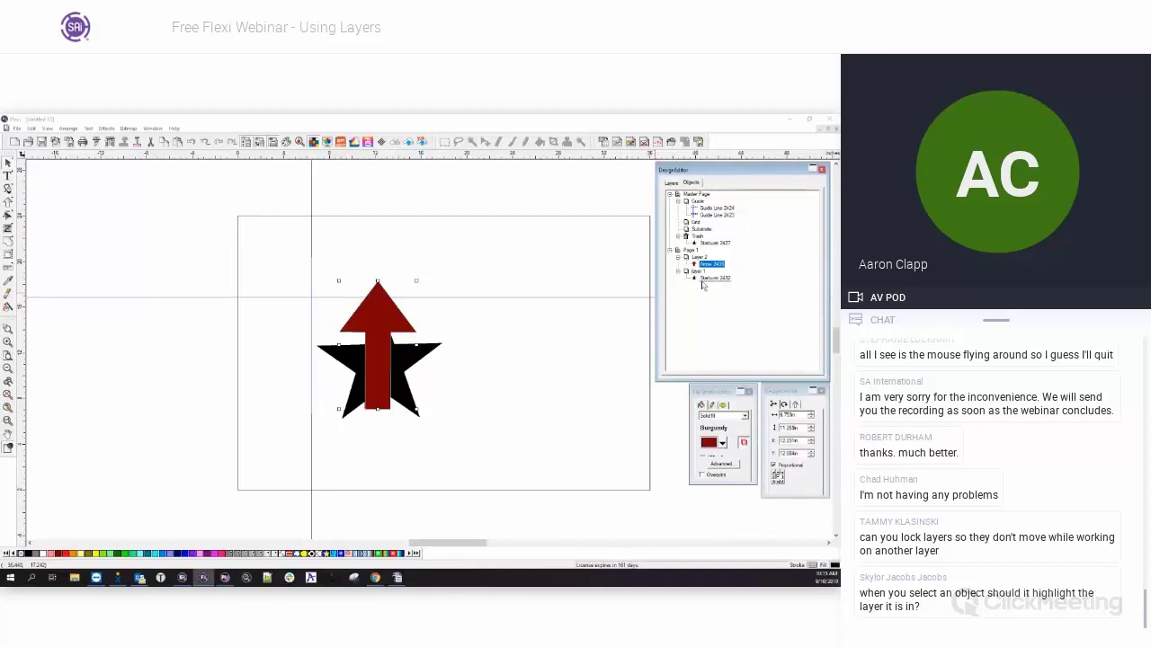
{"action": "left_click", "coordinate": [698, 273]}
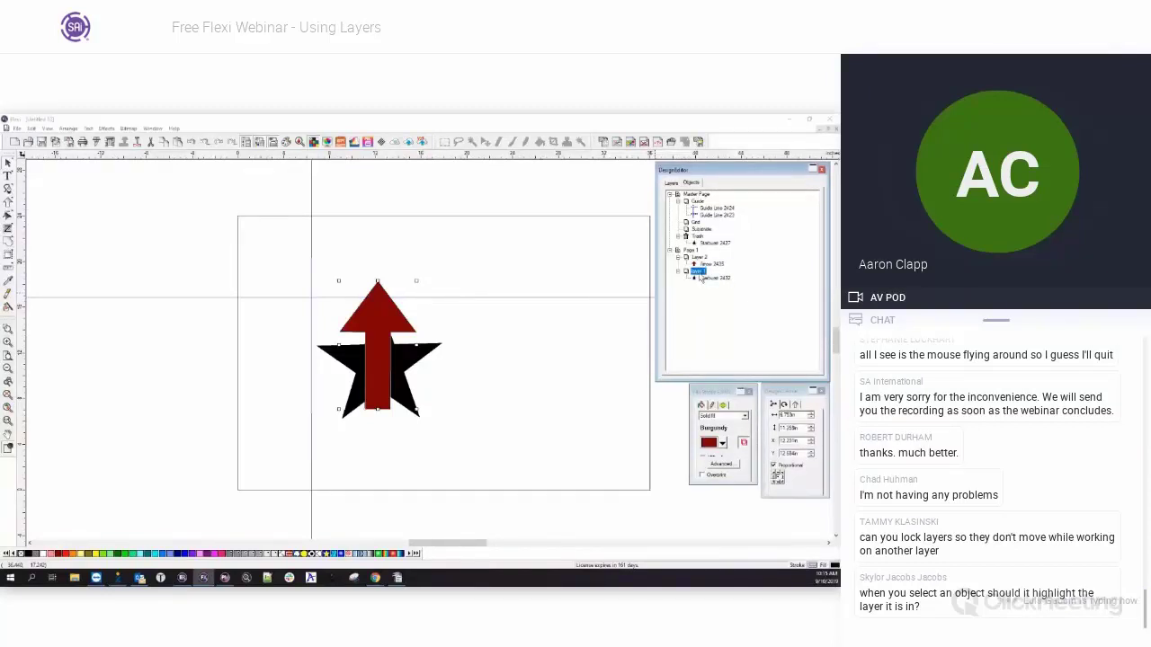
{"action": "key", "text": "Up"}
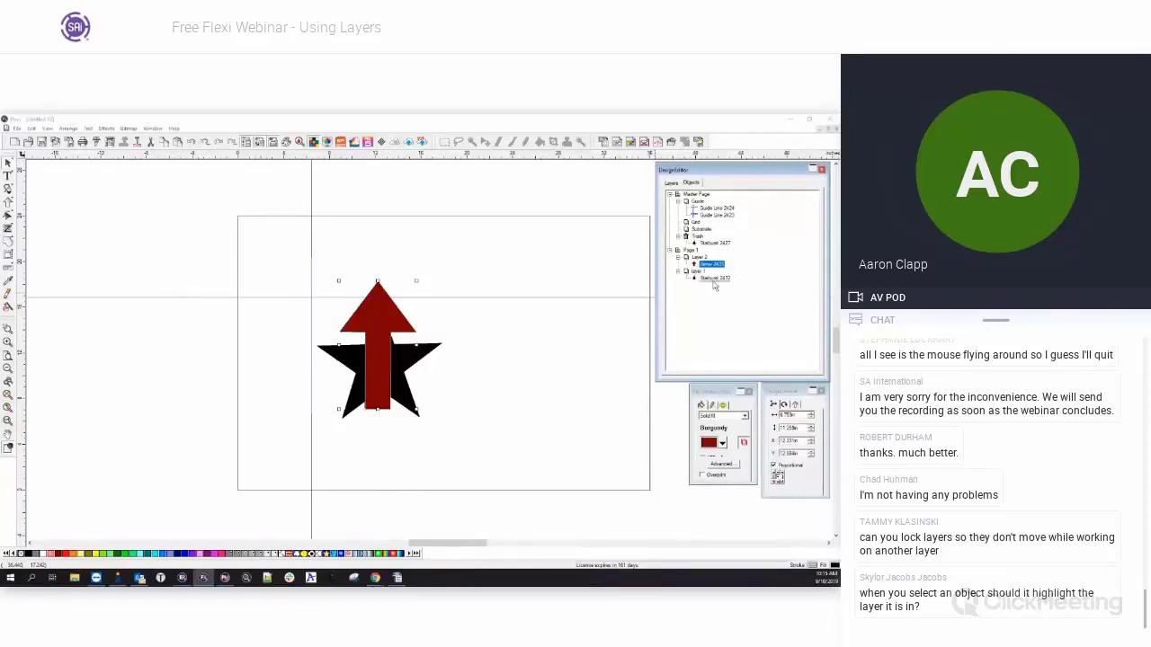
{"action": "left_click_drag", "start_coordinate": [715, 286], "coordinate": [716, 284]}
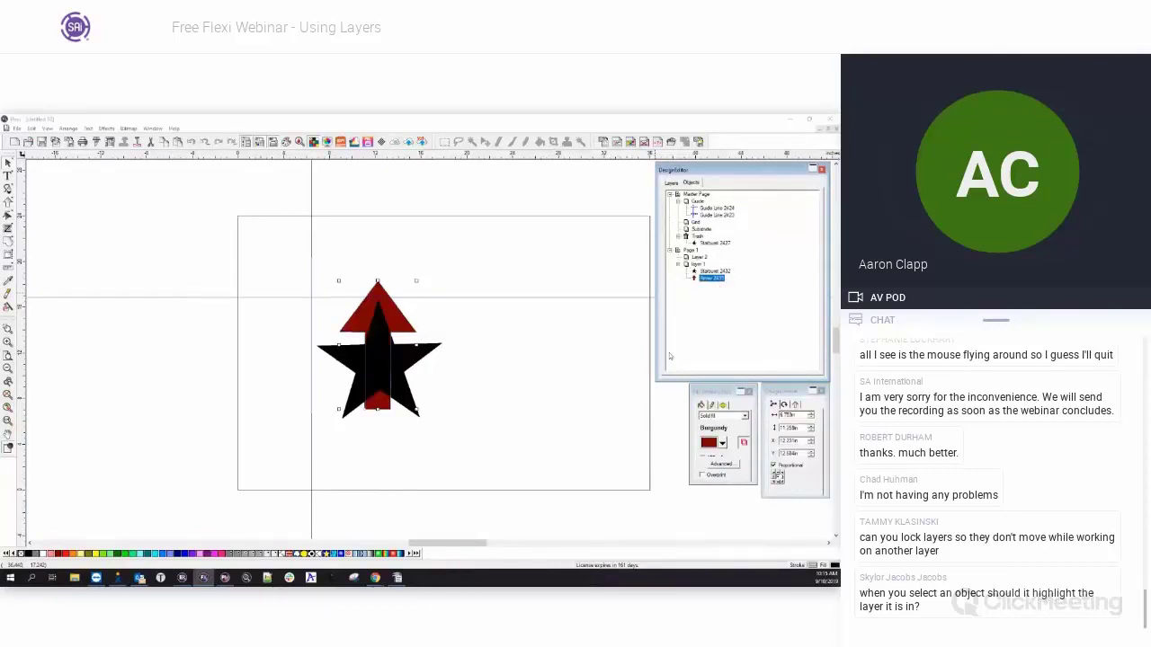
{"action": "left_click", "coordinate": [704, 302]}
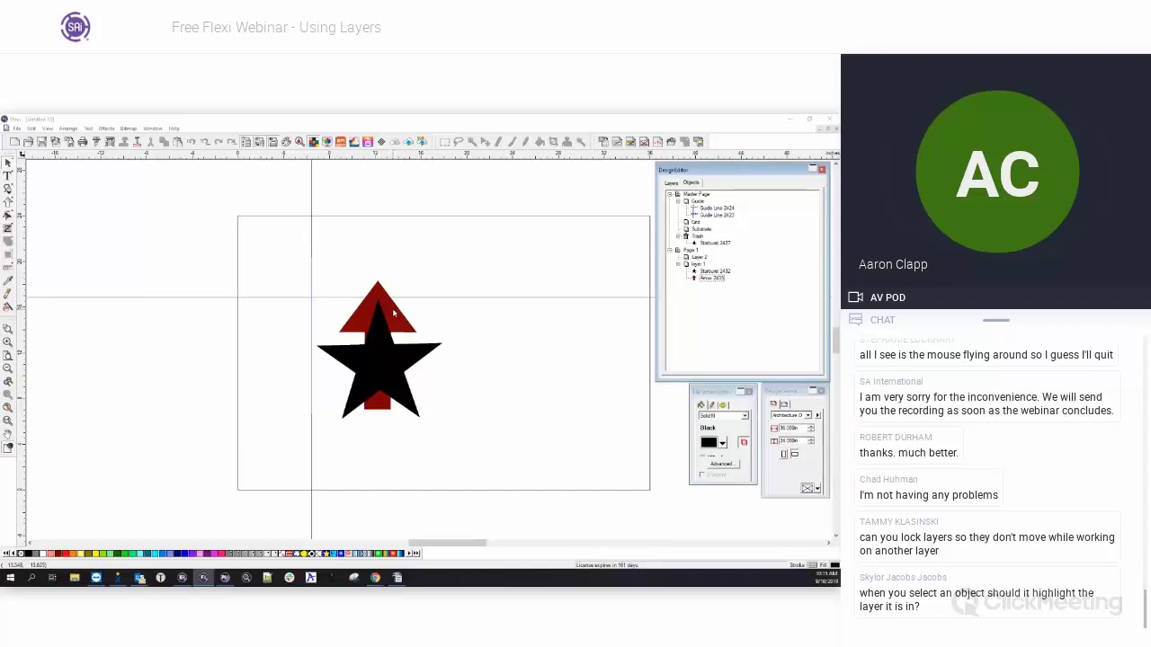
{"action": "left_click", "coordinate": [707, 278]}
{"action": "left_click", "coordinate": [546, 330]}
Draw an oval about 14.9 in wide and 6.7 in tall over the star and arrow, and fill it with Fuchsia.
{"action": "left_click", "coordinate": [7, 205]}
{"action": "left_click", "coordinate": [8, 205]}
{"action": "left_click", "coordinate": [36, 210]}
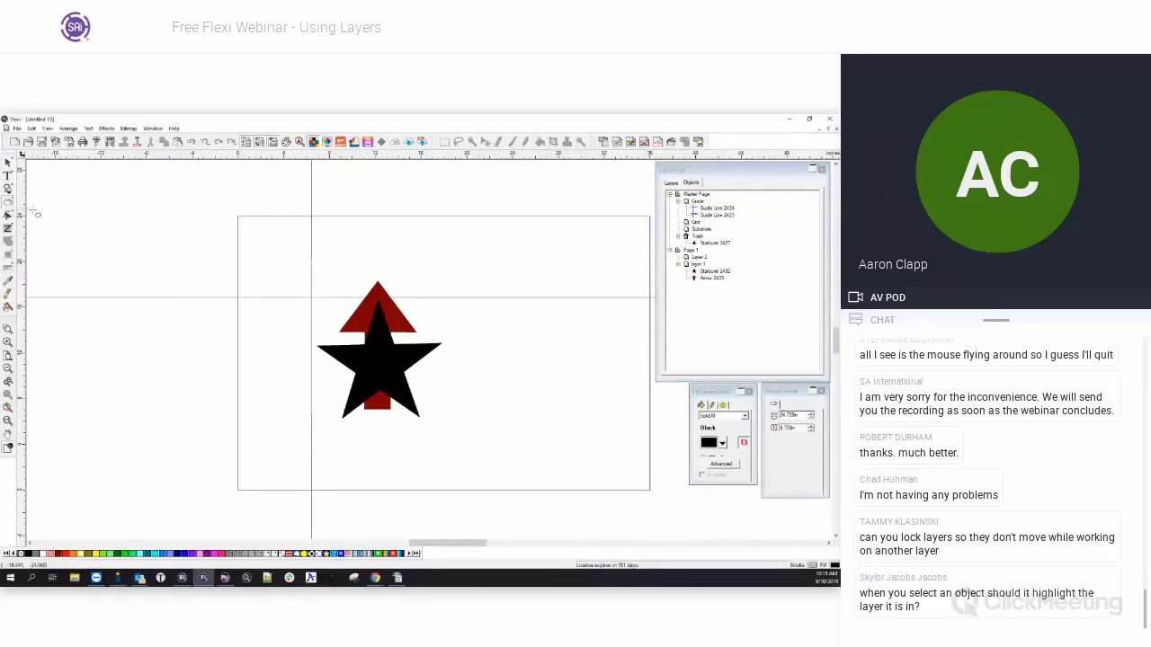
{"action": "mouse_move", "coordinate": [291, 319]}
{"action": "left_mouse_down"}
{"action": "mouse_move", "coordinate": [442, 398]}
{"action": "mouse_move", "coordinate": [464, 396]}
{"action": "left_mouse_up"}
{"action": "right_click", "coordinate": [505, 399]}
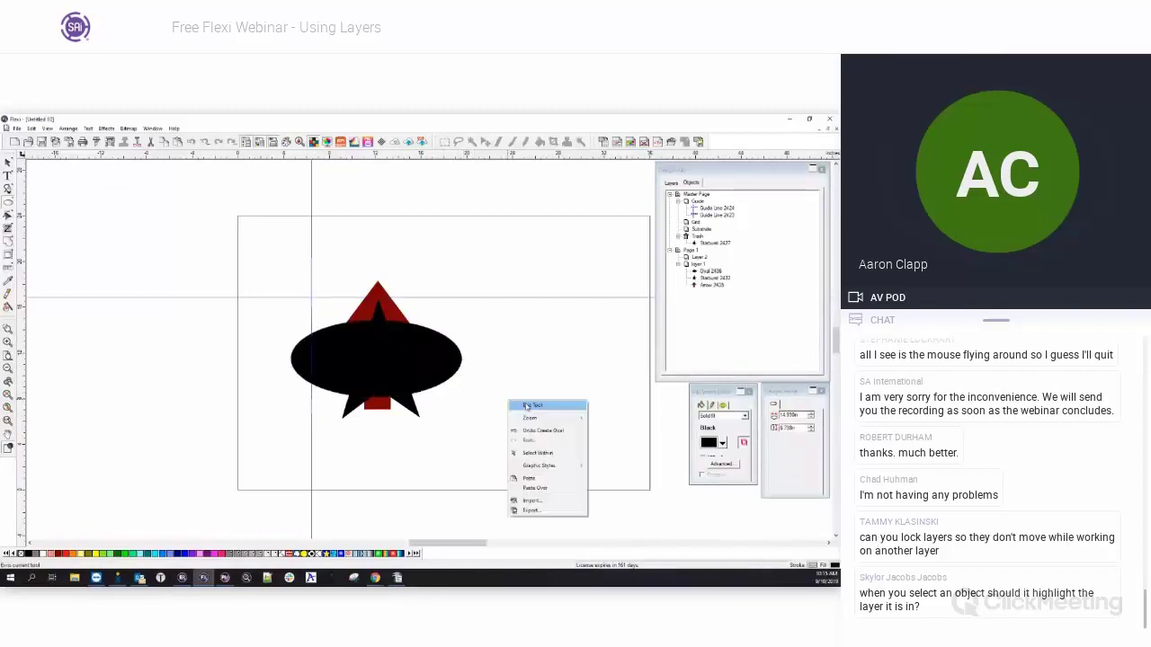
{"action": "left_click", "coordinate": [544, 405]}
{"action": "left_click", "coordinate": [398, 356]}
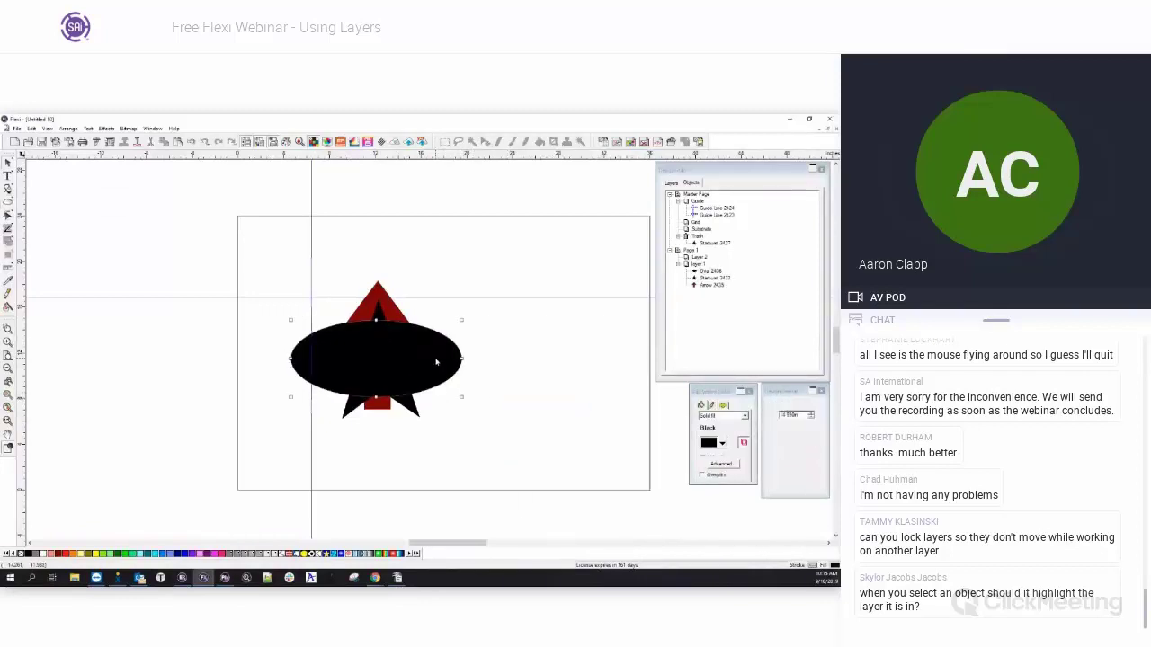
{"action": "left_click", "coordinate": [222, 554]}
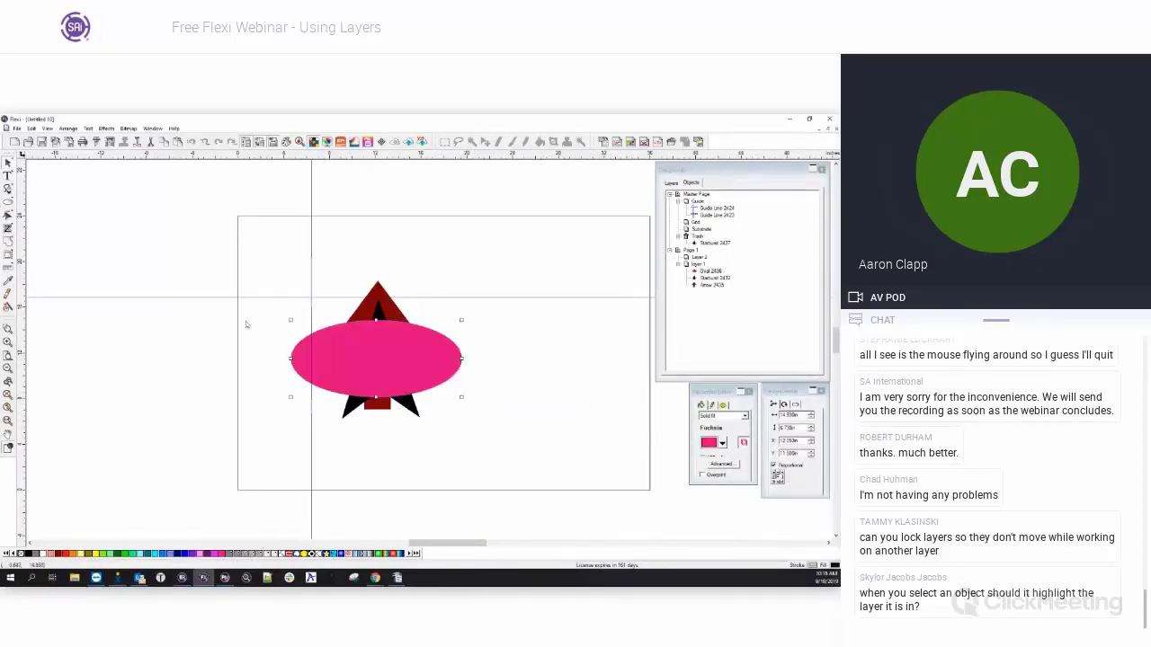
Draw a tilted fan shape about 9.2 in wide and 17.6 in tall, overlapping the oval's left end.
{"action": "left_click", "coordinate": [9, 205]}
{"action": "left_click", "coordinate": [95, 207]}
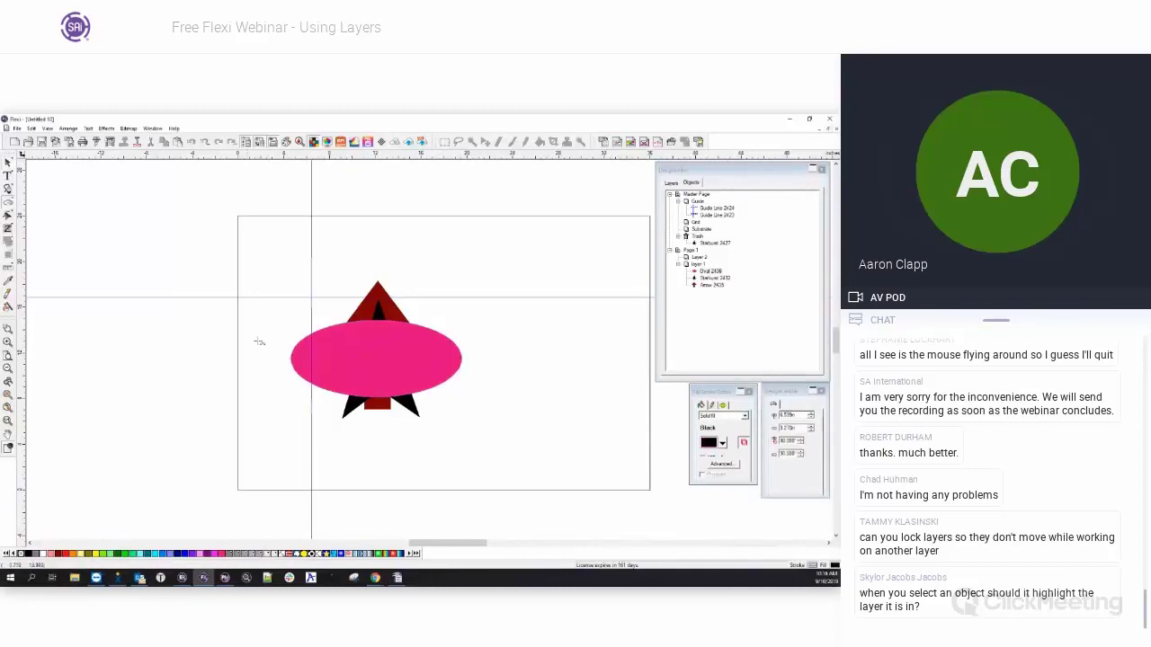
{"action": "left_click", "coordinate": [316, 335]}
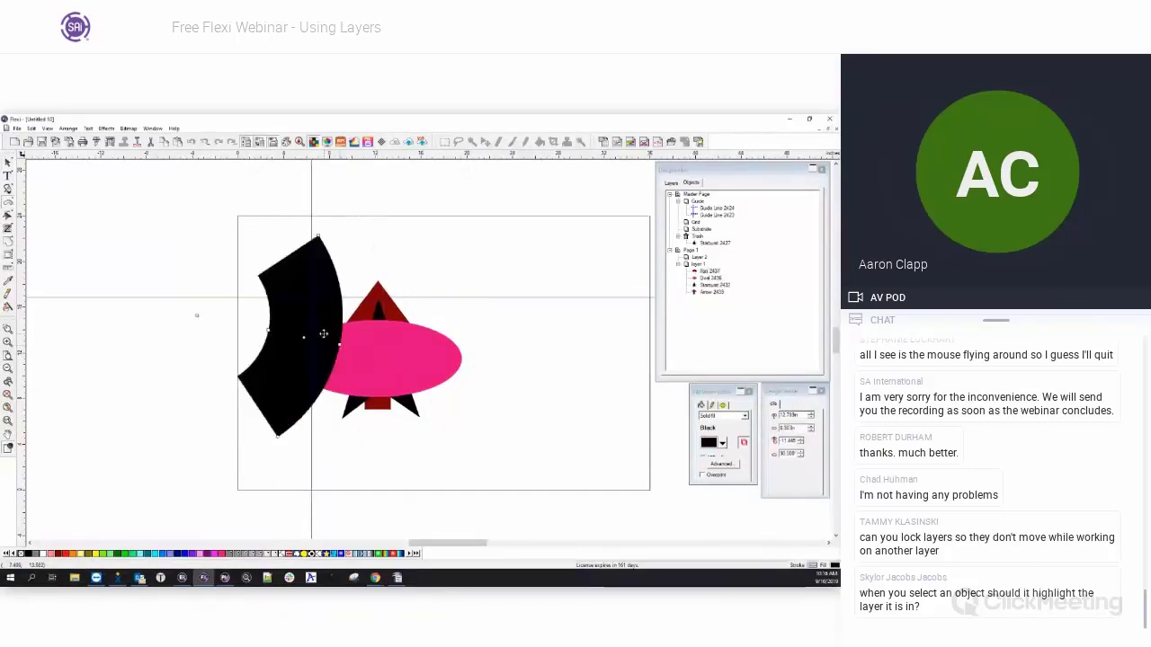
{"action": "right_click", "coordinate": [329, 340]}
{"action": "key", "text": "Escape"}
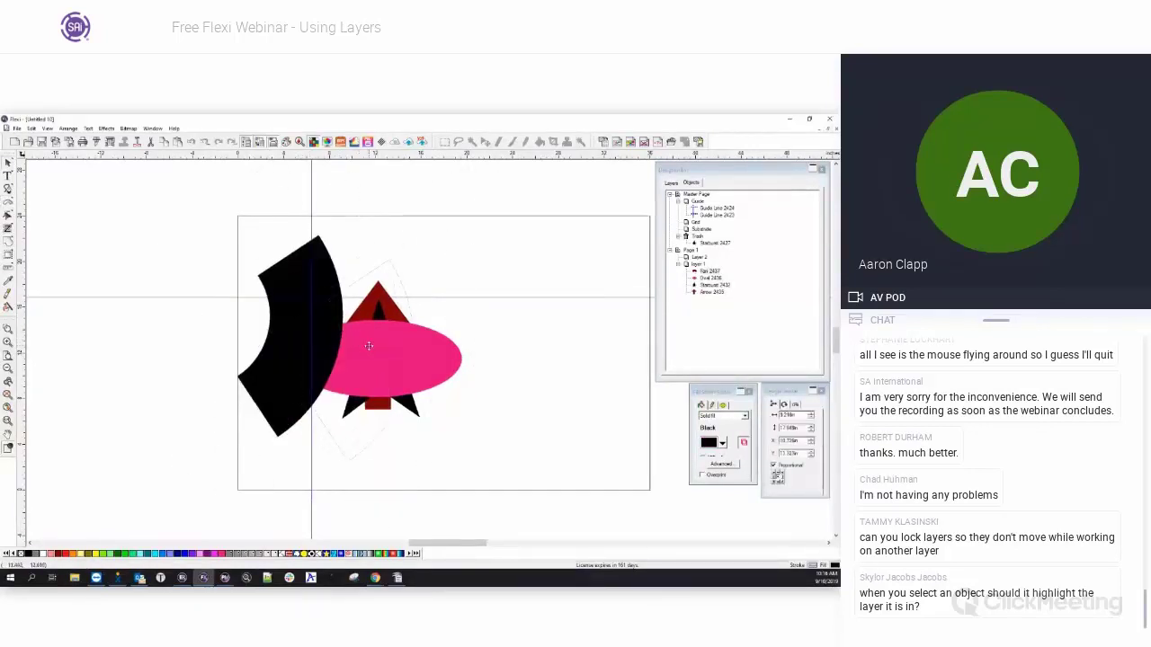
Move the fan over the middle of the oval and star, fill it with bright green, and deselect it.
{"action": "left_click_drag", "start_coordinate": [352, 339], "coordinate": [425, 363]}
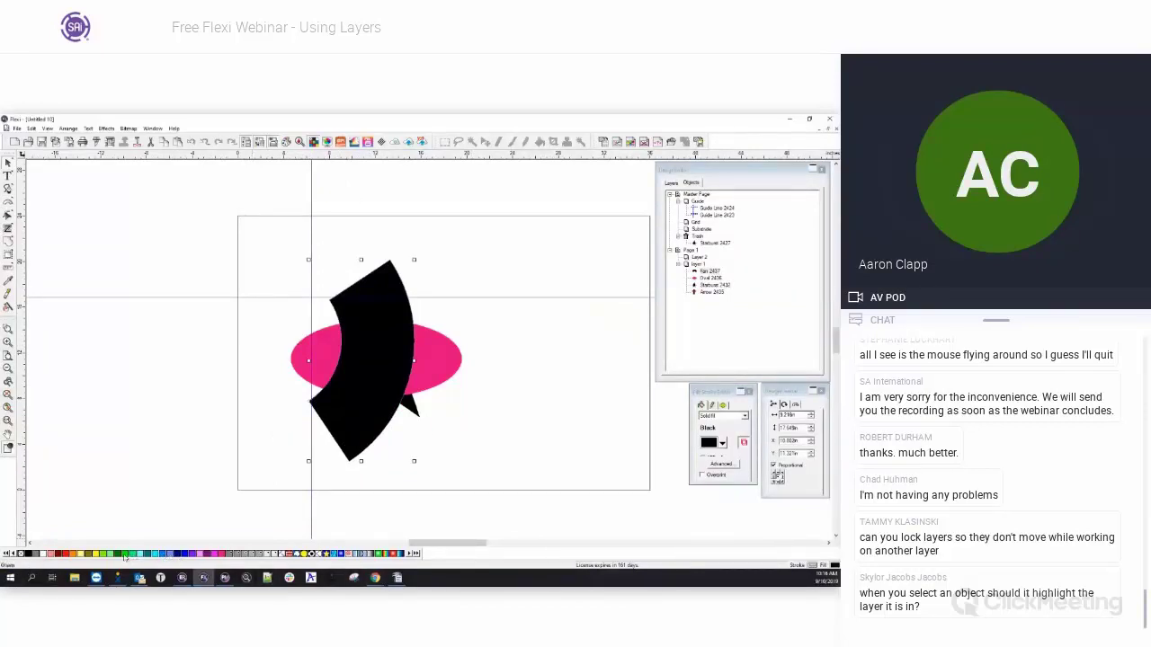
{"action": "left_click", "coordinate": [131, 553]}
{"action": "left_click", "coordinate": [566, 399]}
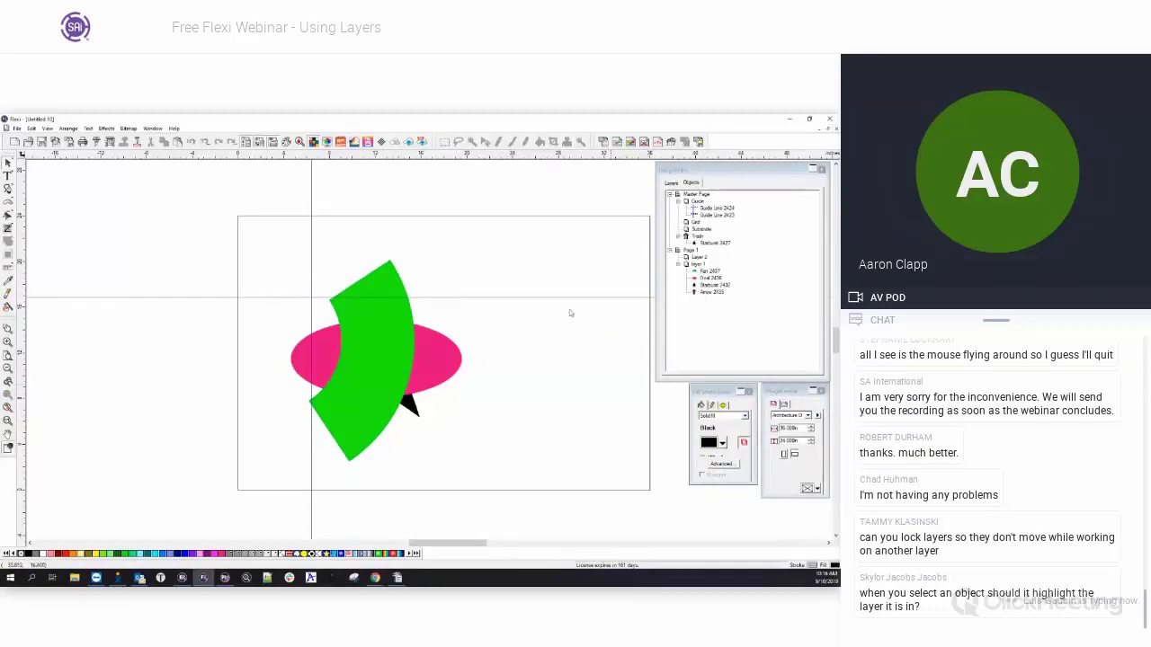
Select the black star beneath the fan and bring it forward one position in the stacking order, above the oval.
{"action": "left_click", "coordinate": [414, 411]}
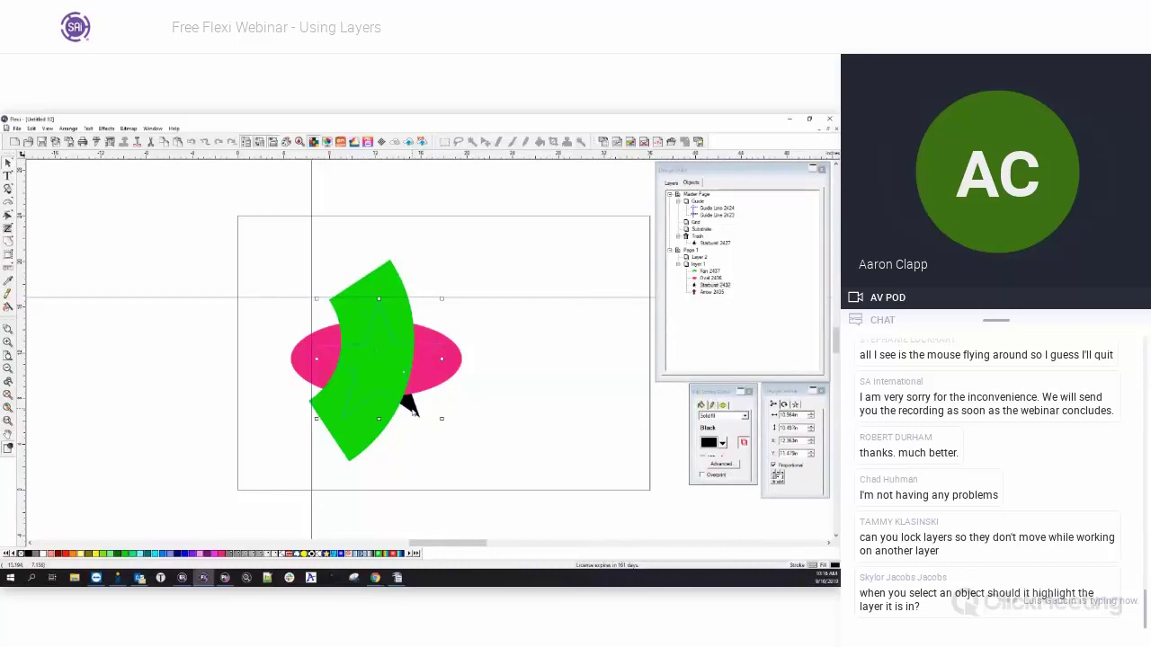
{"action": "right_click", "coordinate": [413, 411]}
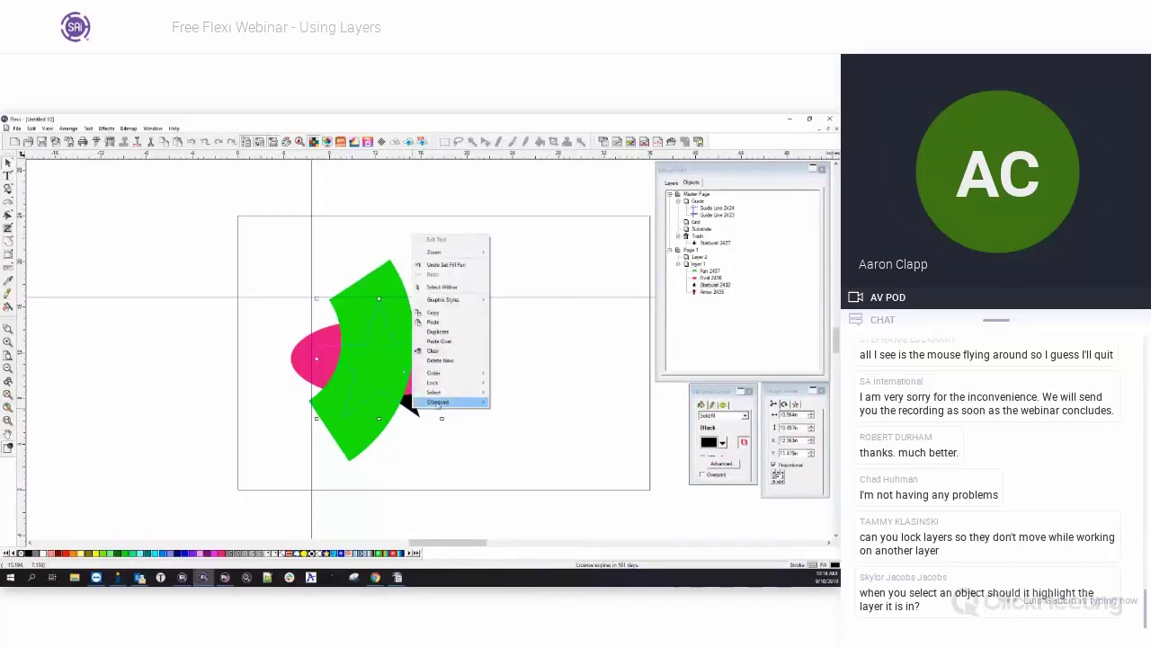
{"action": "mouse_move", "coordinate": [448, 374]}
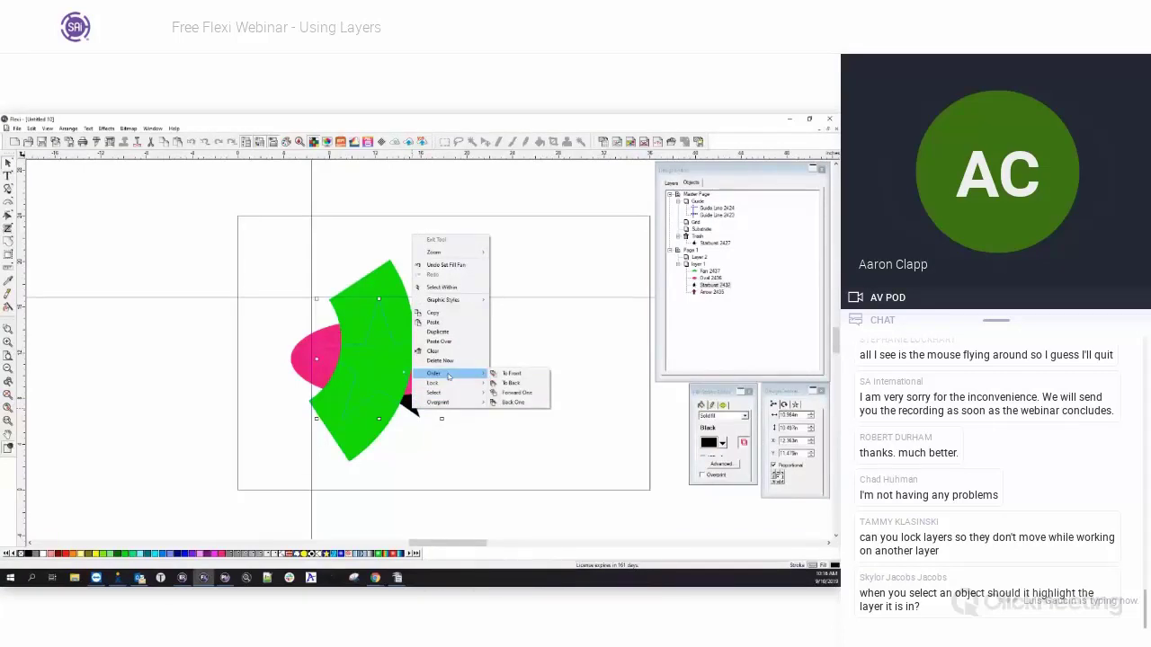
{"action": "left_click", "coordinate": [416, 409]}
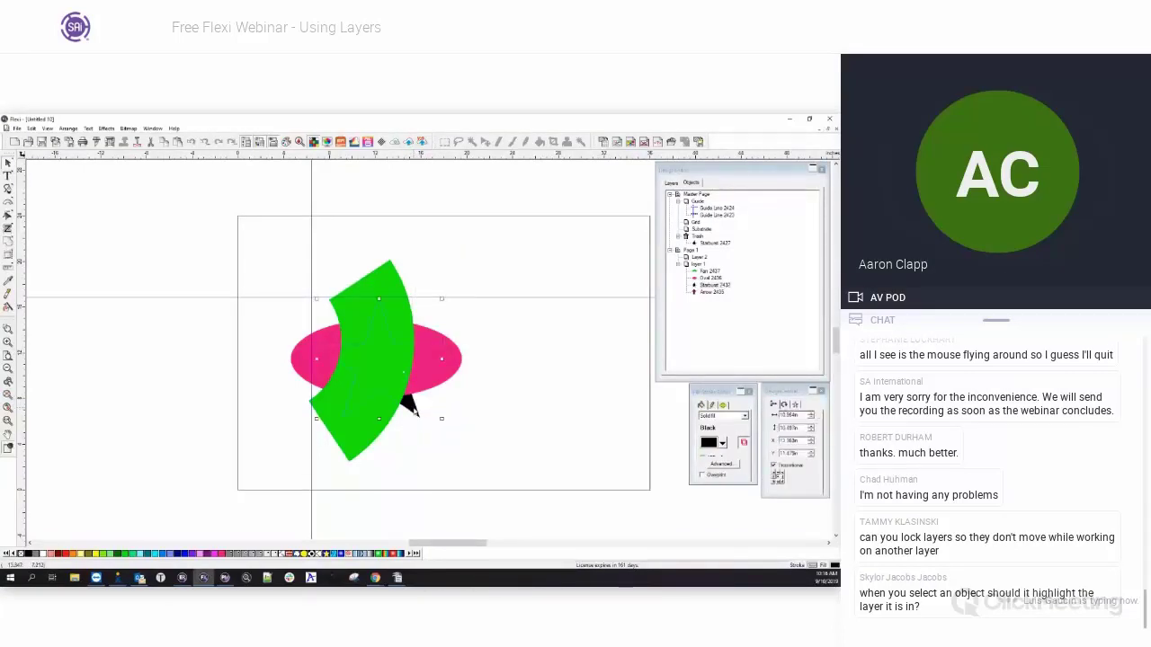
{"action": "double_click", "coordinate": [59, 121]}
{"action": "double_click", "coordinate": [59, 120]}
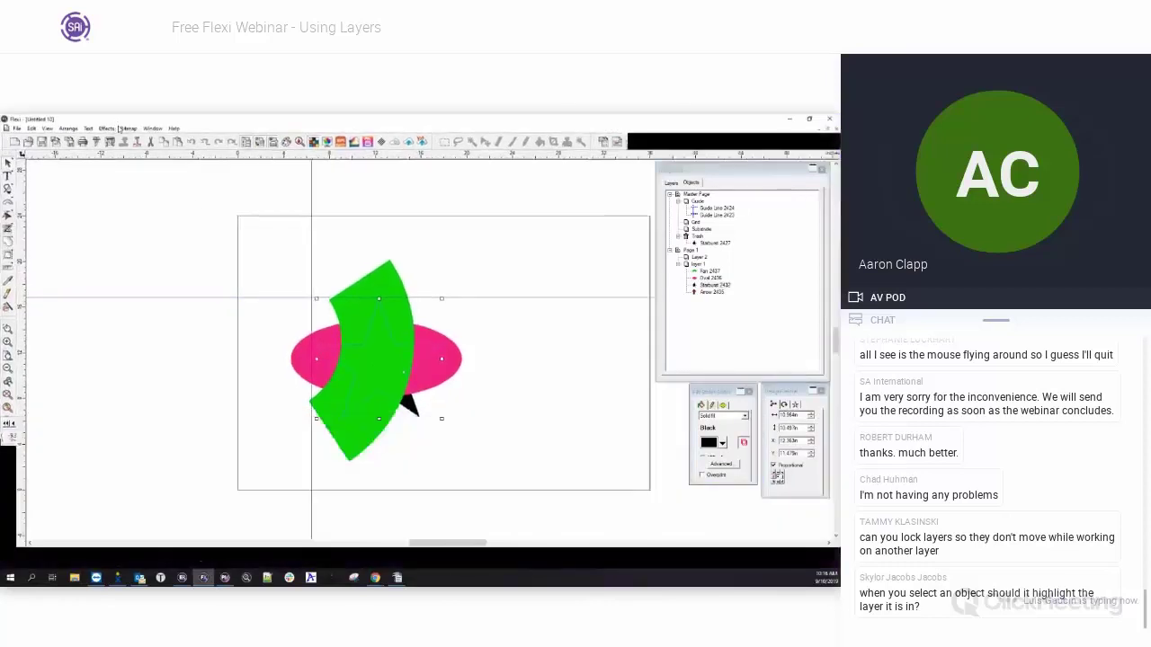
{"action": "left_click", "coordinate": [69, 128]}
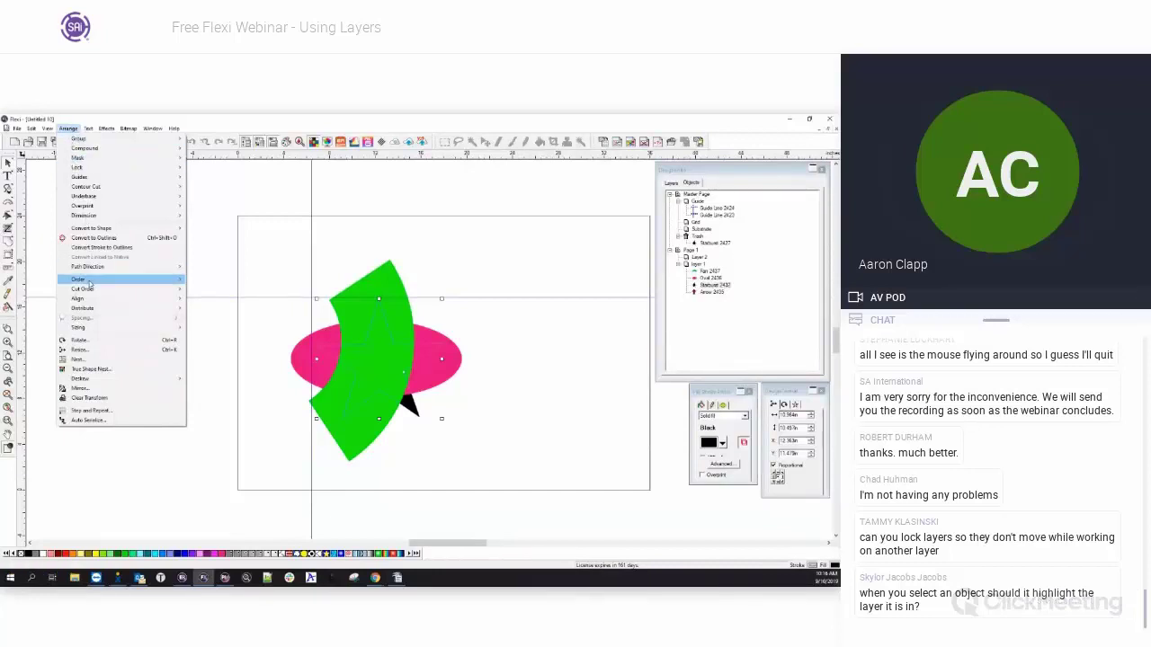
{"action": "mouse_move", "coordinate": [91, 304]}
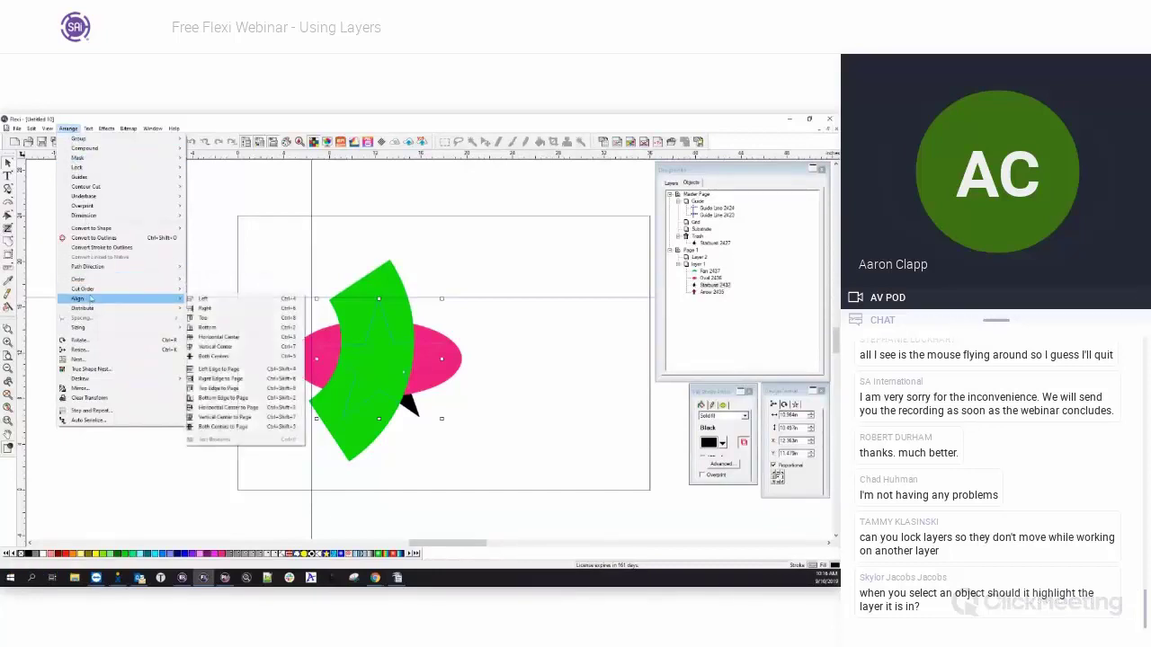
{"action": "mouse_move", "coordinate": [157, 283]}
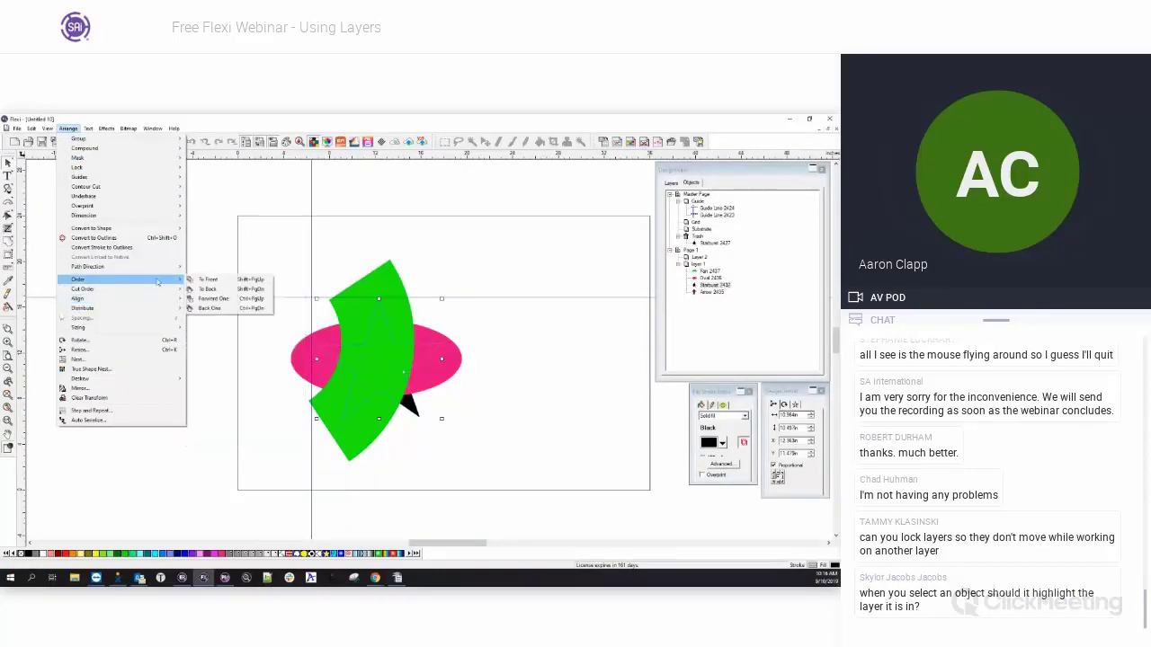
{"action": "left_click", "coordinate": [216, 299]}
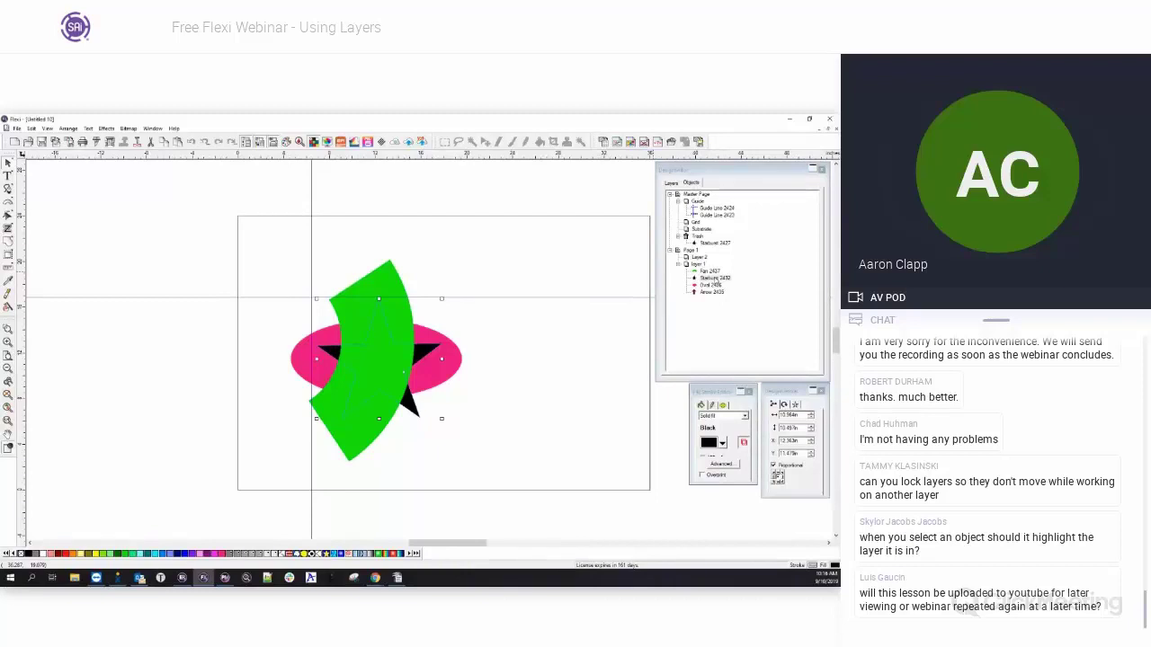
Bring the star forward one more position so it sits above the green fan.
{"action": "right_click", "coordinate": [411, 401]}
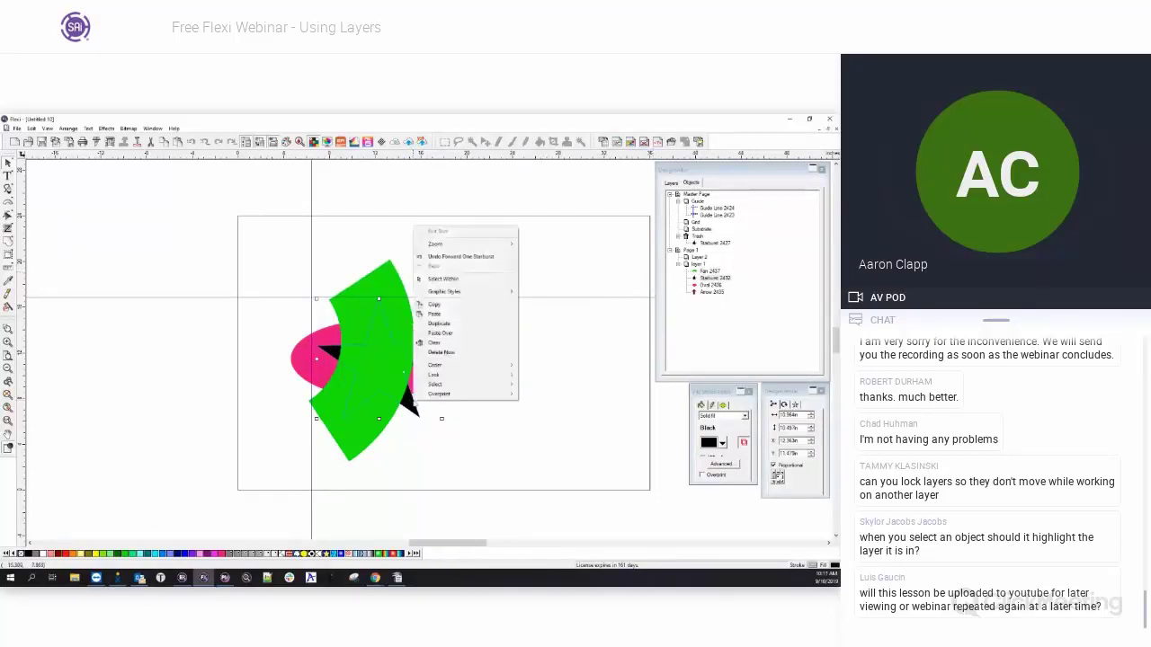
{"action": "mouse_move", "coordinate": [454, 371]}
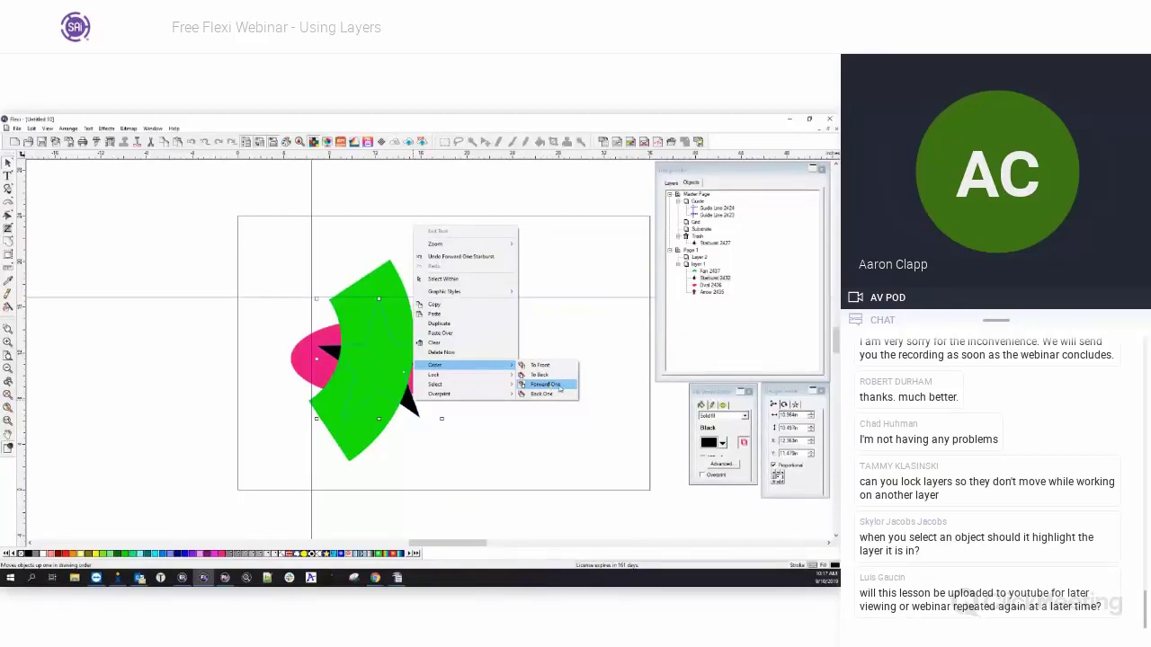
{"action": "left_click", "coordinate": [546, 385]}
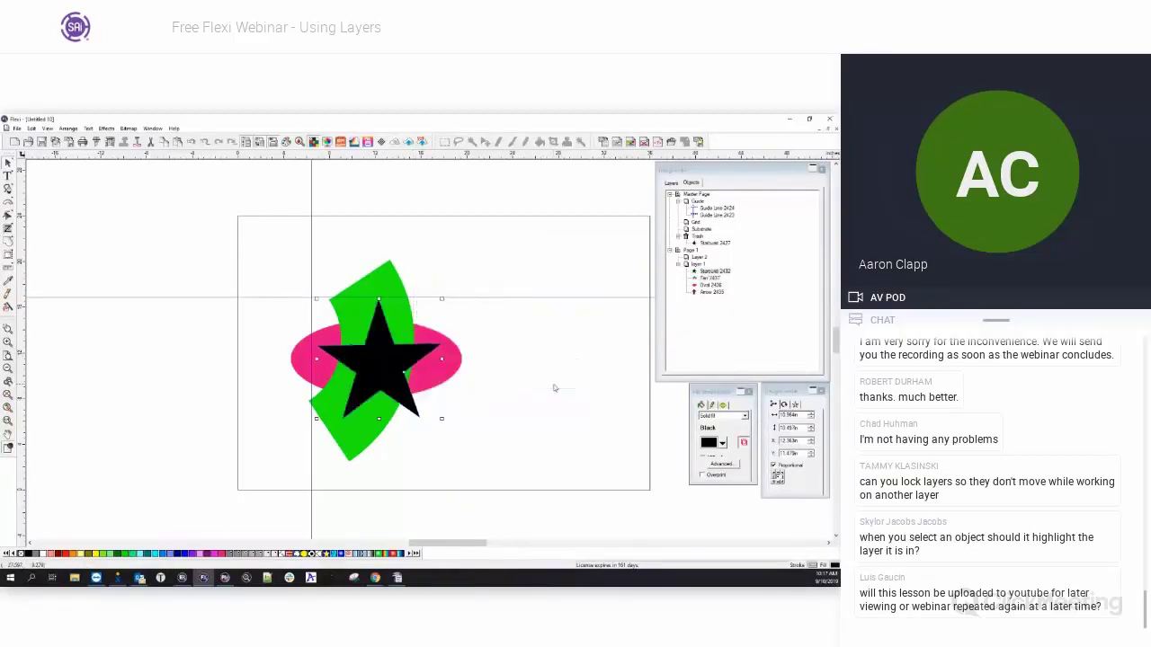
In Layer 1's object list, move the star to the bottom and the oval to the top.
{"action": "left_click", "coordinate": [694, 271]}
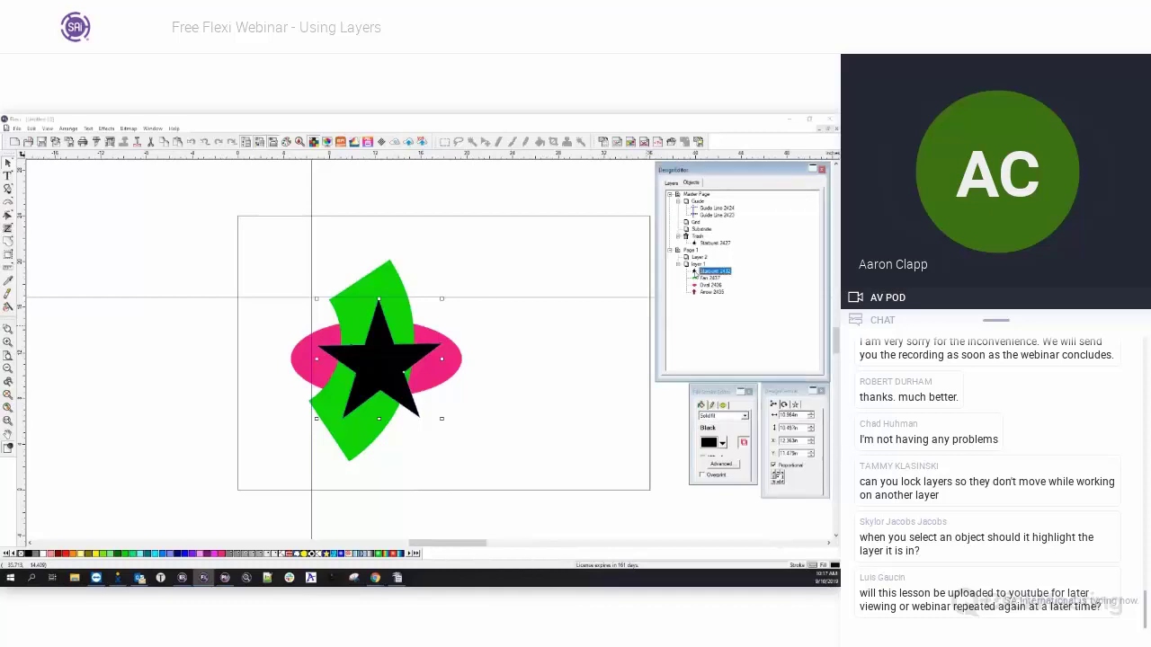
{"action": "left_click_drag", "start_coordinate": [694, 272], "coordinate": [707, 296]}
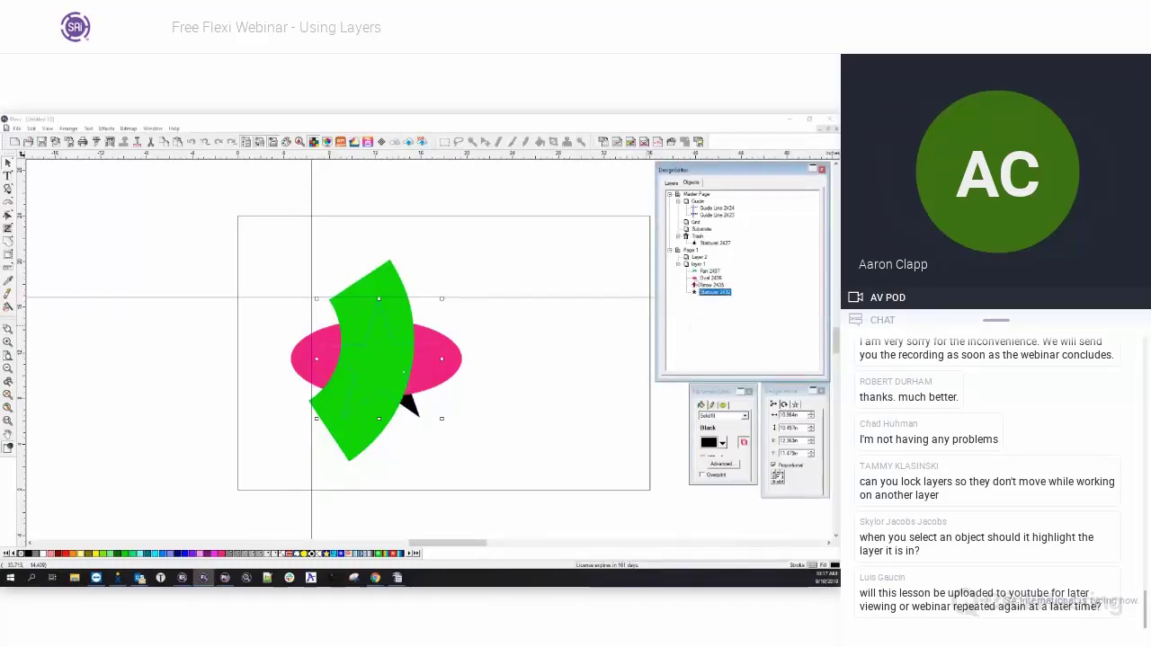
{"action": "left_click", "coordinate": [702, 279]}
{"action": "left_click_drag", "start_coordinate": [701, 279], "coordinate": [700, 291]}
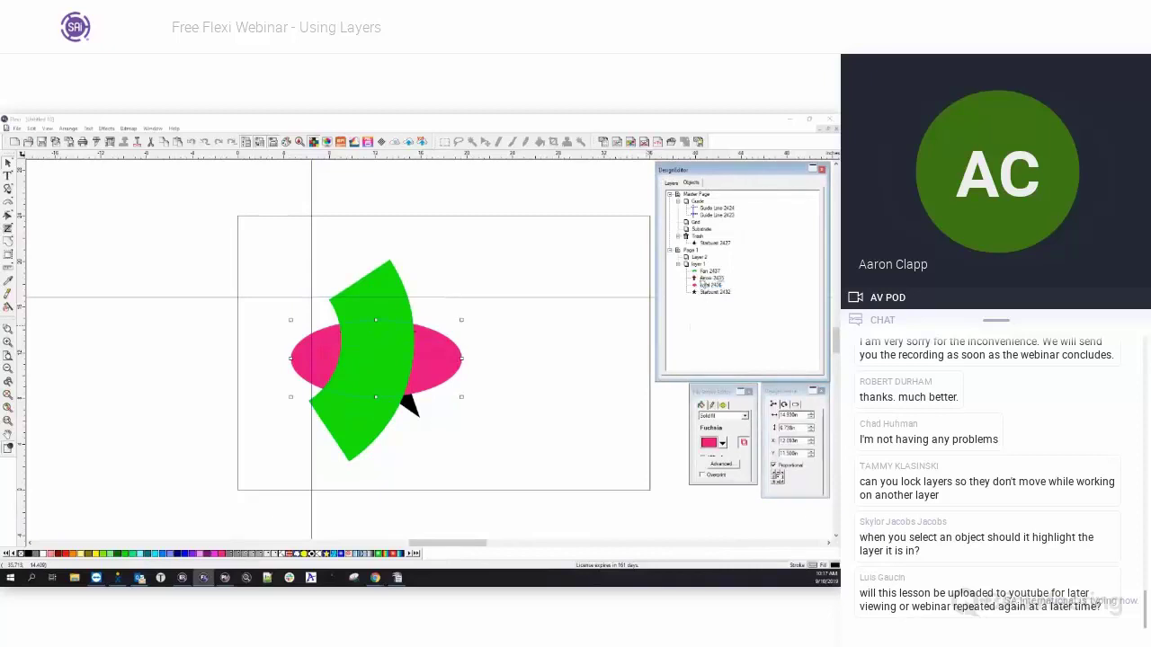
{"action": "left_click_drag", "start_coordinate": [701, 284], "coordinate": [703, 270]}
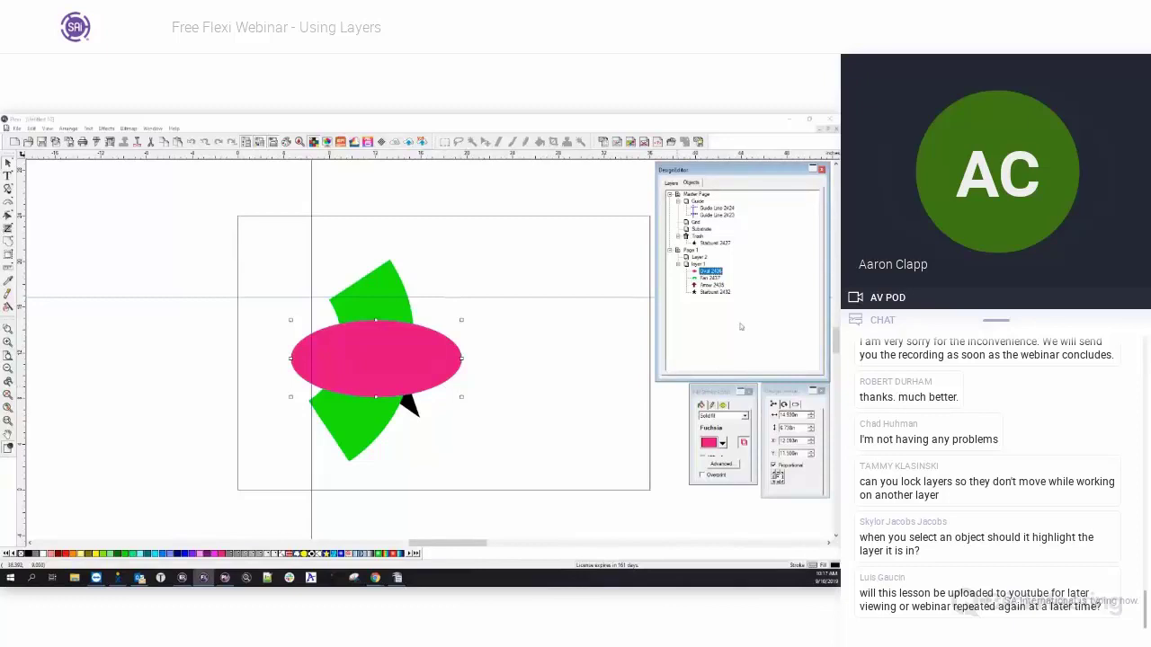
Select all four shapes on the page, weld them together, and clear the selection.
{"action": "left_click_drag", "start_coordinate": [254, 261], "coordinate": [531, 477]}
{"action": "left_click", "coordinate": [8, 248]}
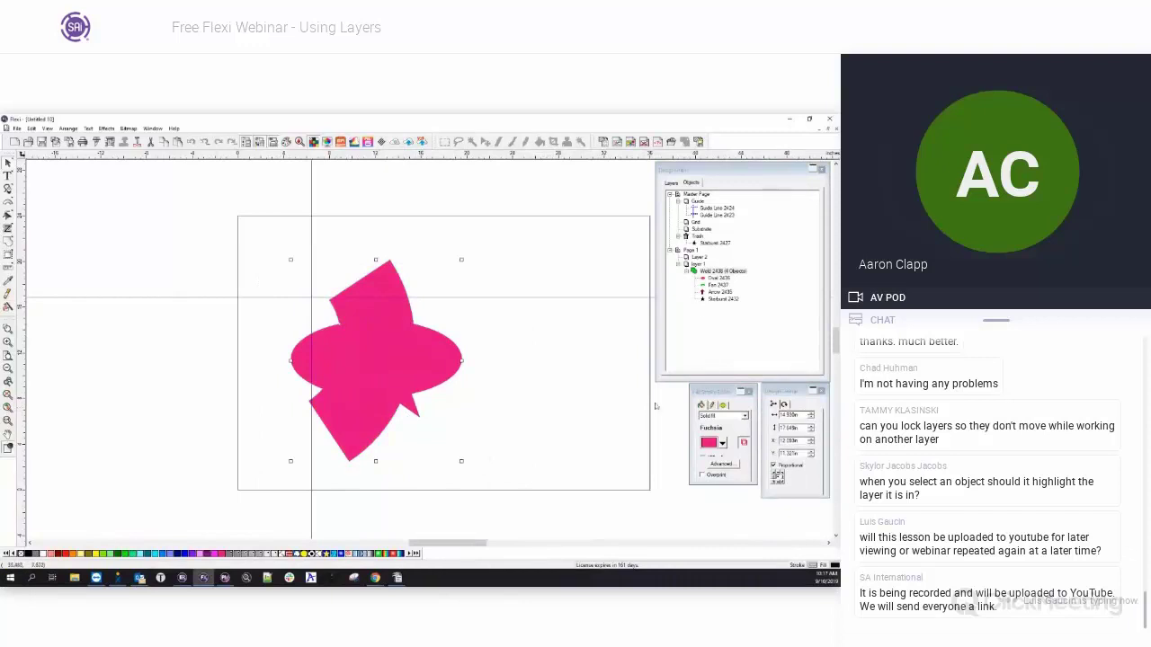
{"action": "left_click", "coordinate": [735, 327]}
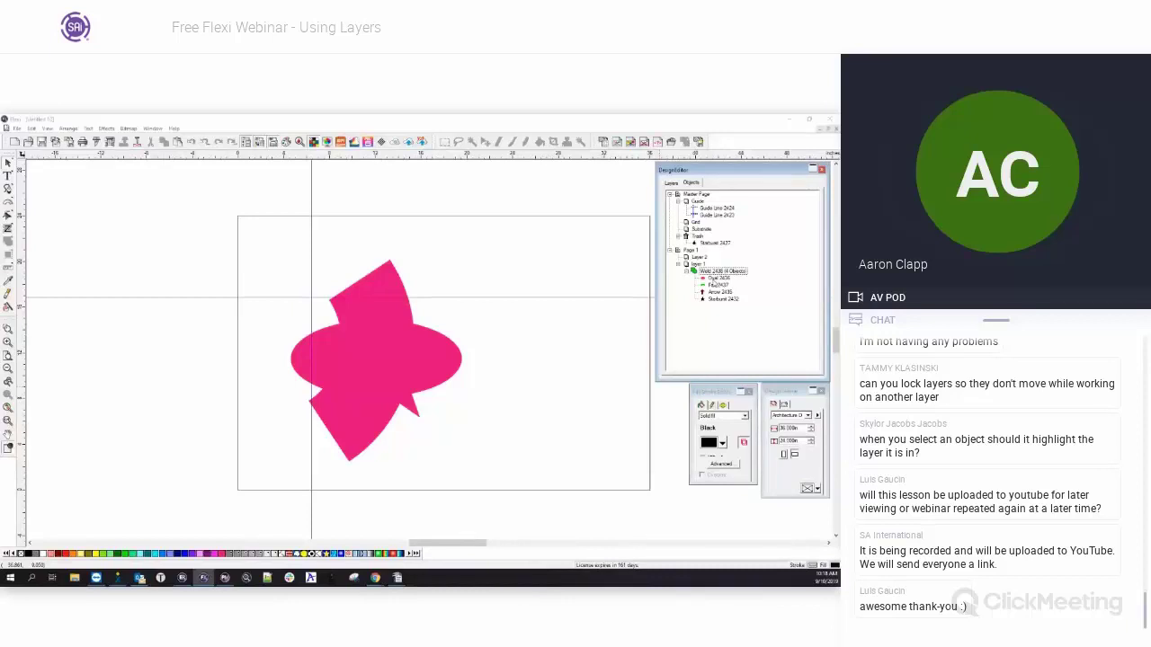
Select the oval inside the weld through the object list, copy it, and try to paste it beside the welded shape.
{"action": "left_click", "coordinate": [702, 279]}
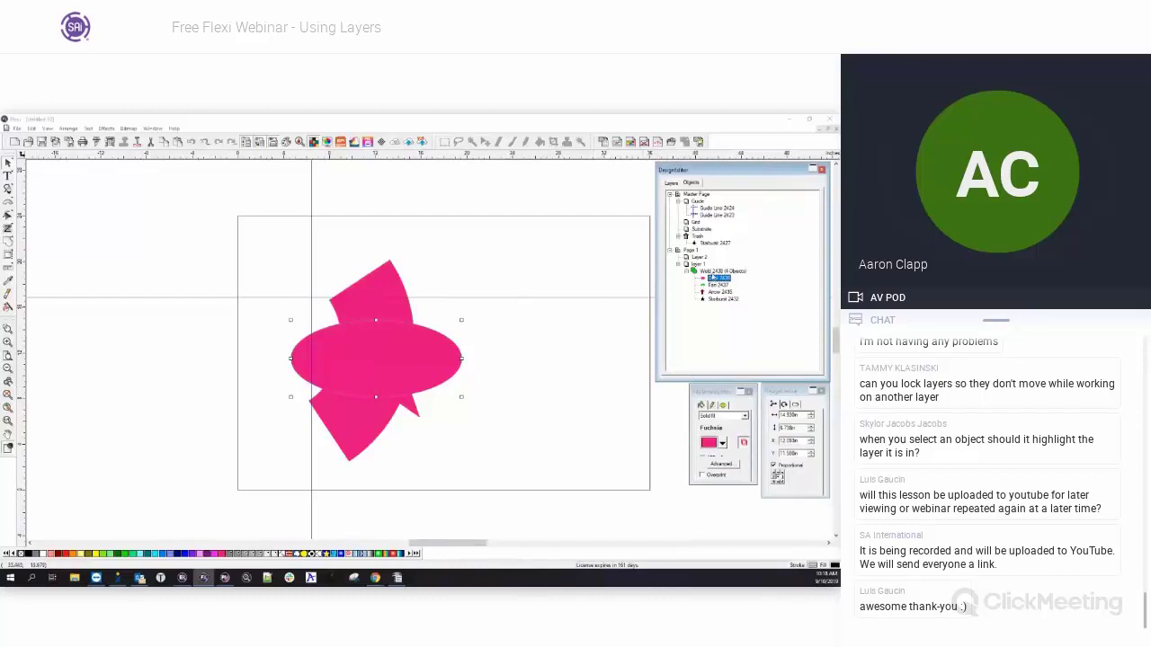
{"action": "left_click", "coordinate": [721, 270]}
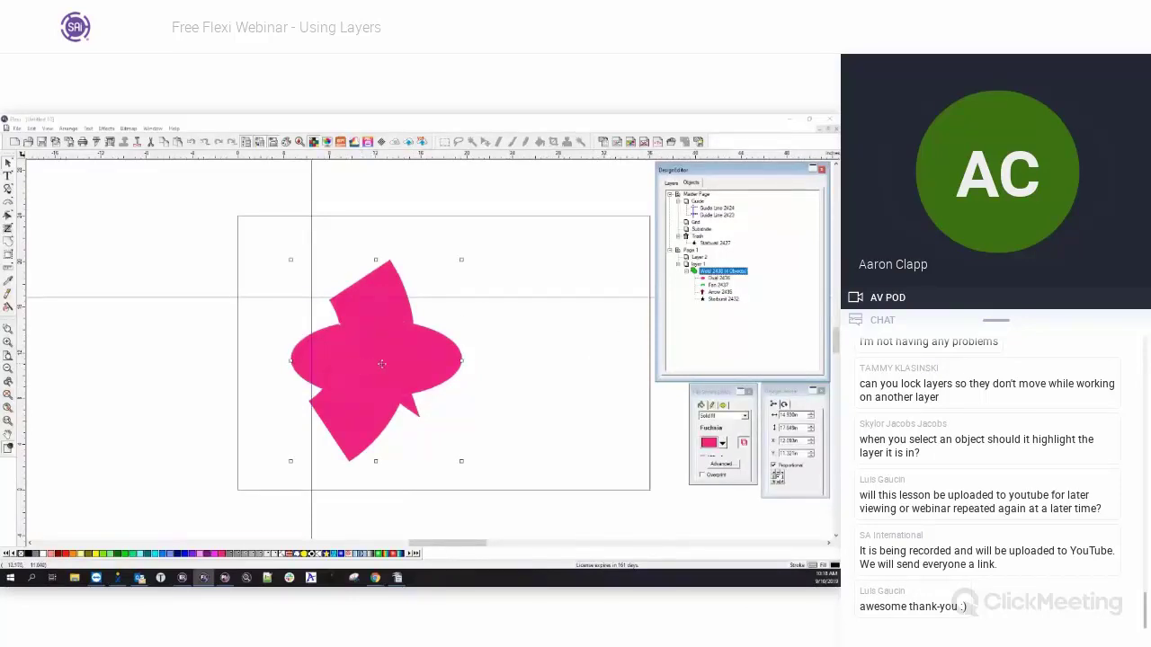
{"action": "left_click", "coordinate": [721, 279]}
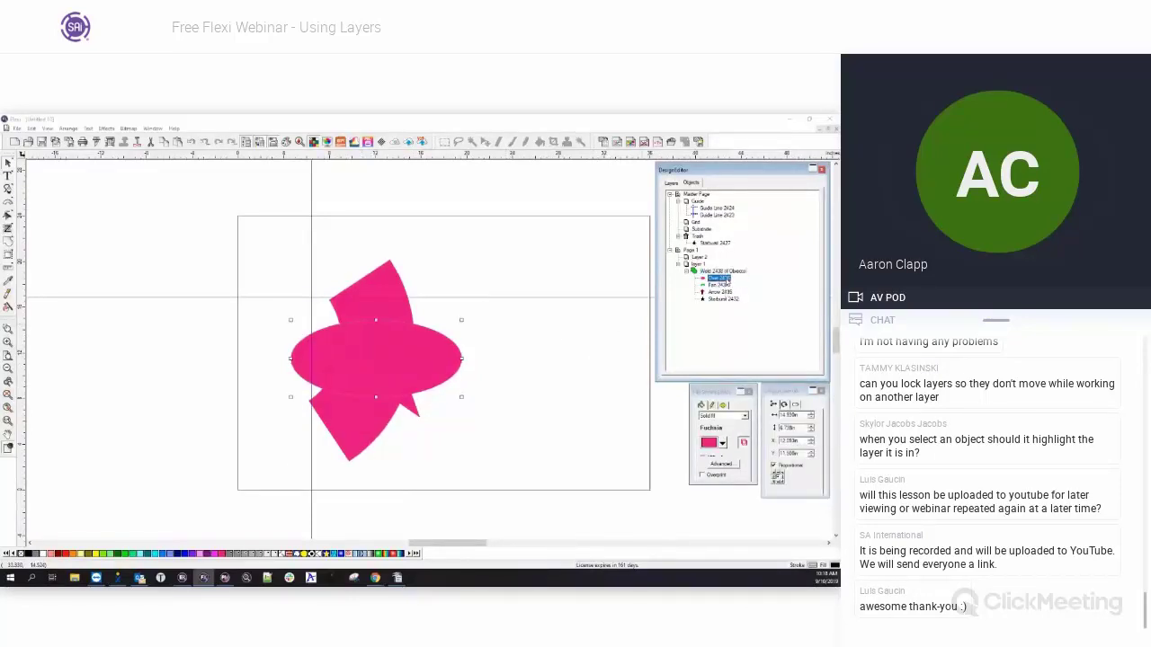
{"action": "right_click", "coordinate": [395, 352]}
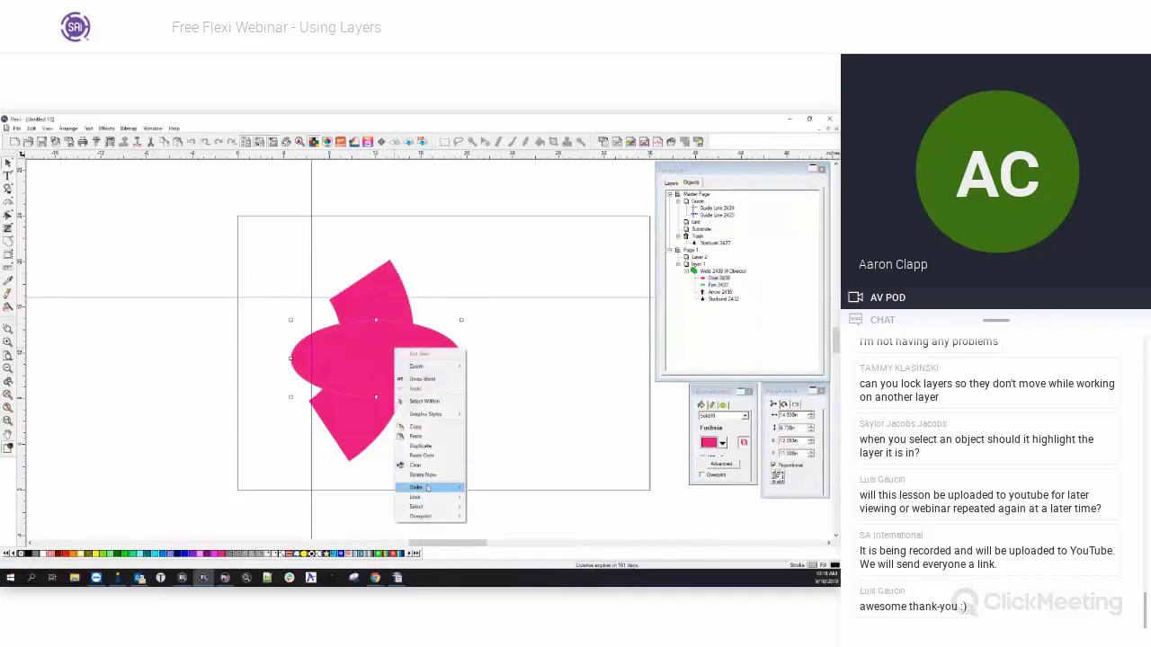
{"action": "left_click", "coordinate": [421, 428]}
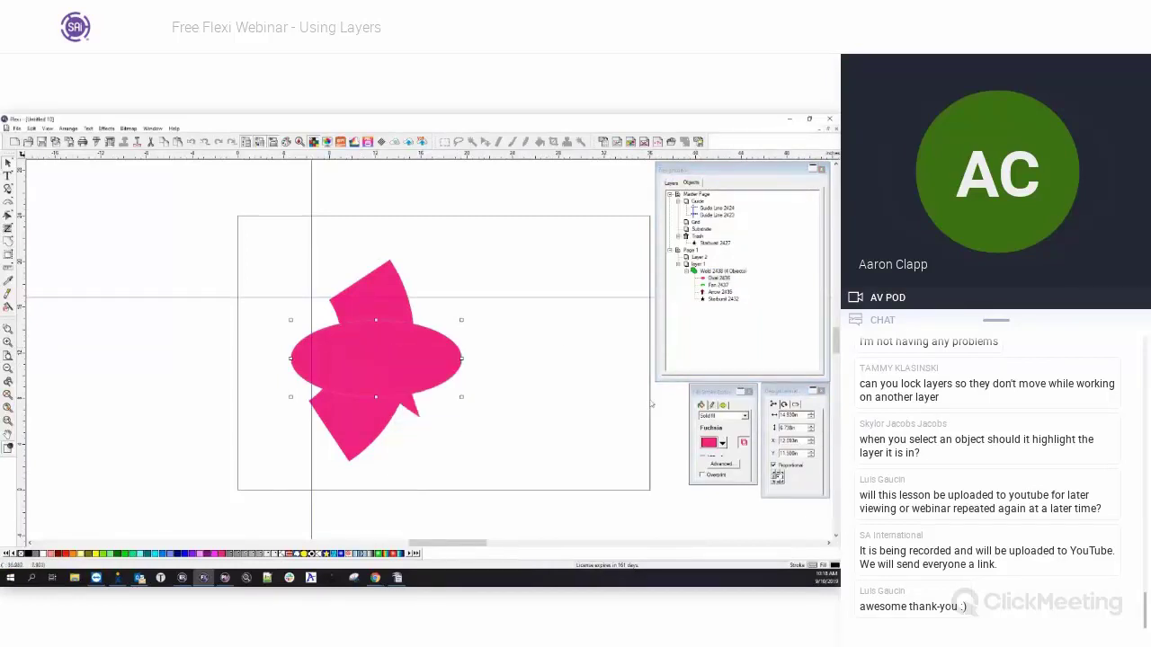
{"action": "right_click", "coordinate": [617, 436]}
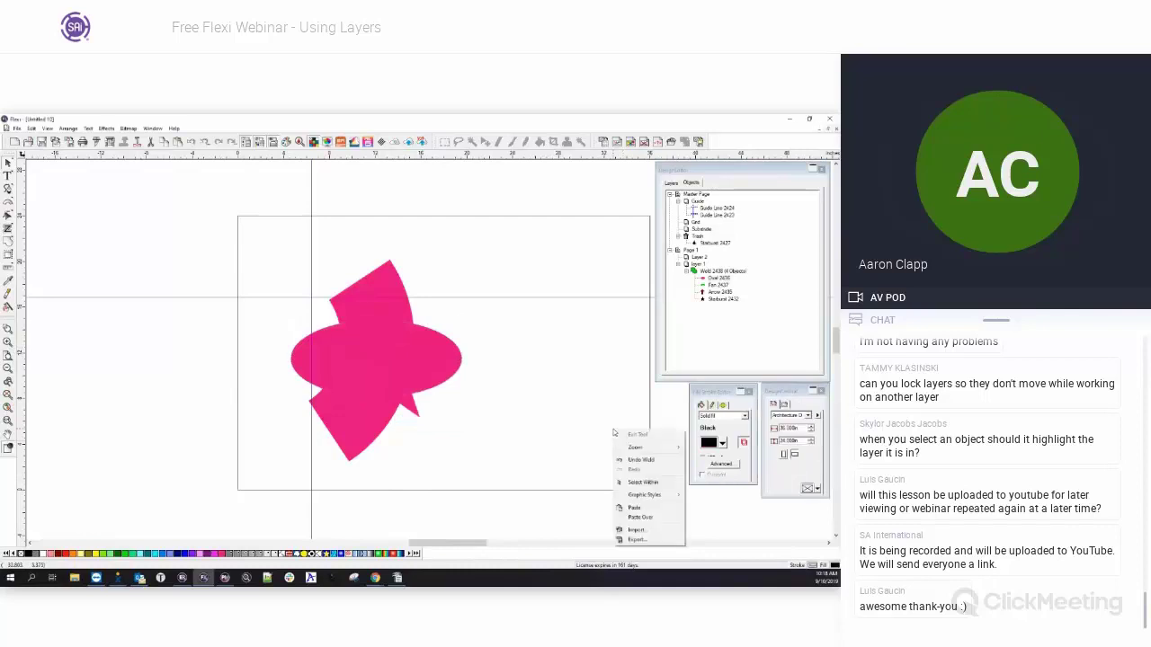
{"action": "left_click", "coordinate": [636, 510]}
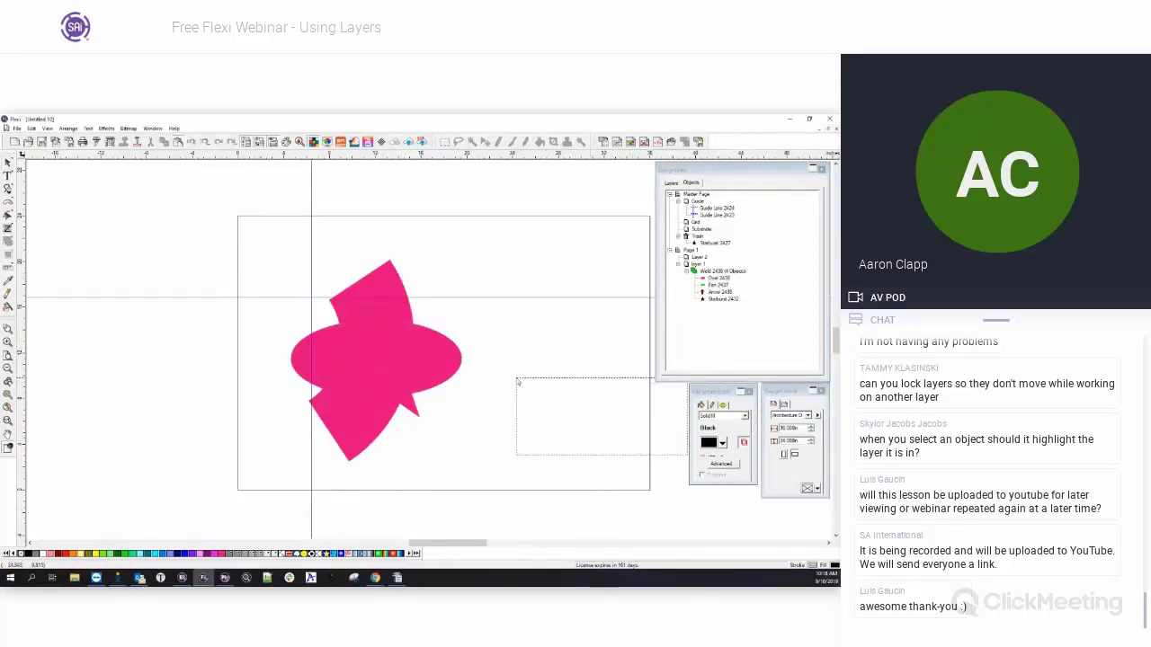
{"action": "key", "text": "ctrl+s"}
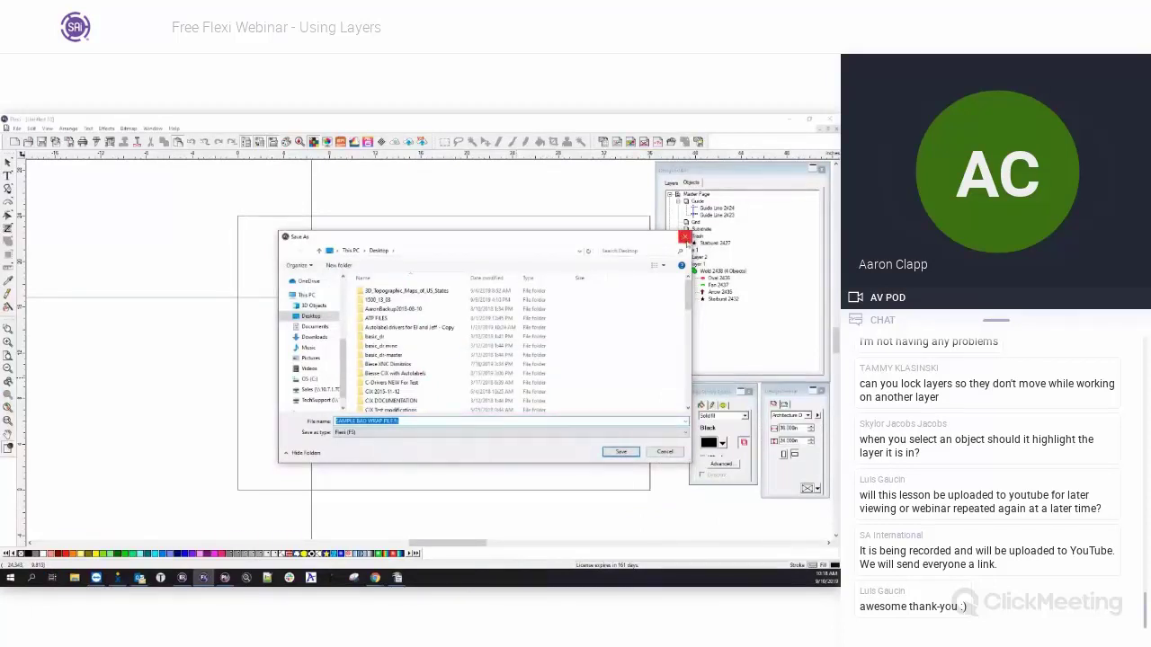
{"action": "left_click", "coordinate": [685, 238]}
{"action": "left_click", "coordinate": [667, 452]}
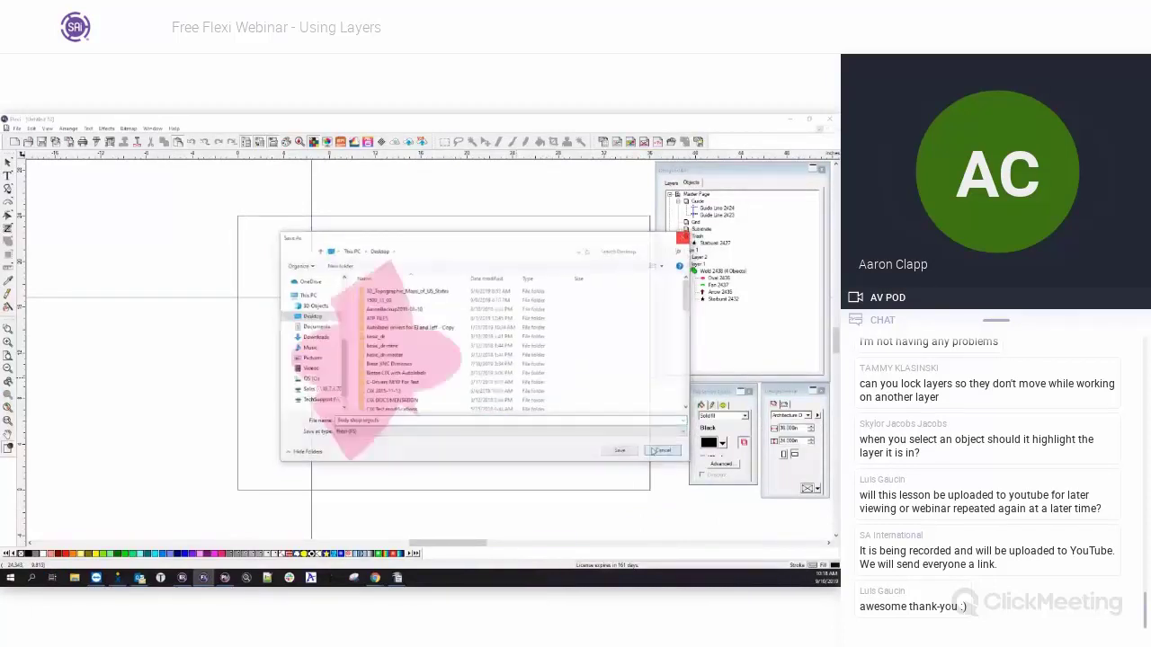
{"action": "left_click", "coordinate": [663, 404]}
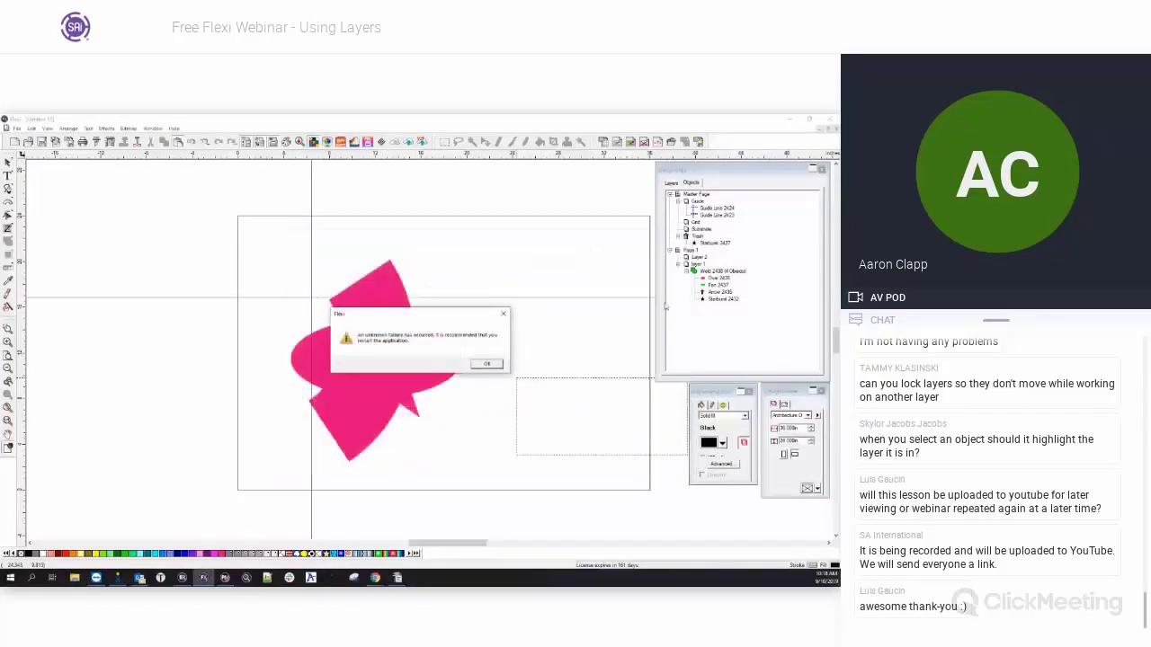
{"action": "left_click", "coordinate": [488, 364]}
{"action": "right_click", "coordinate": [558, 384]}
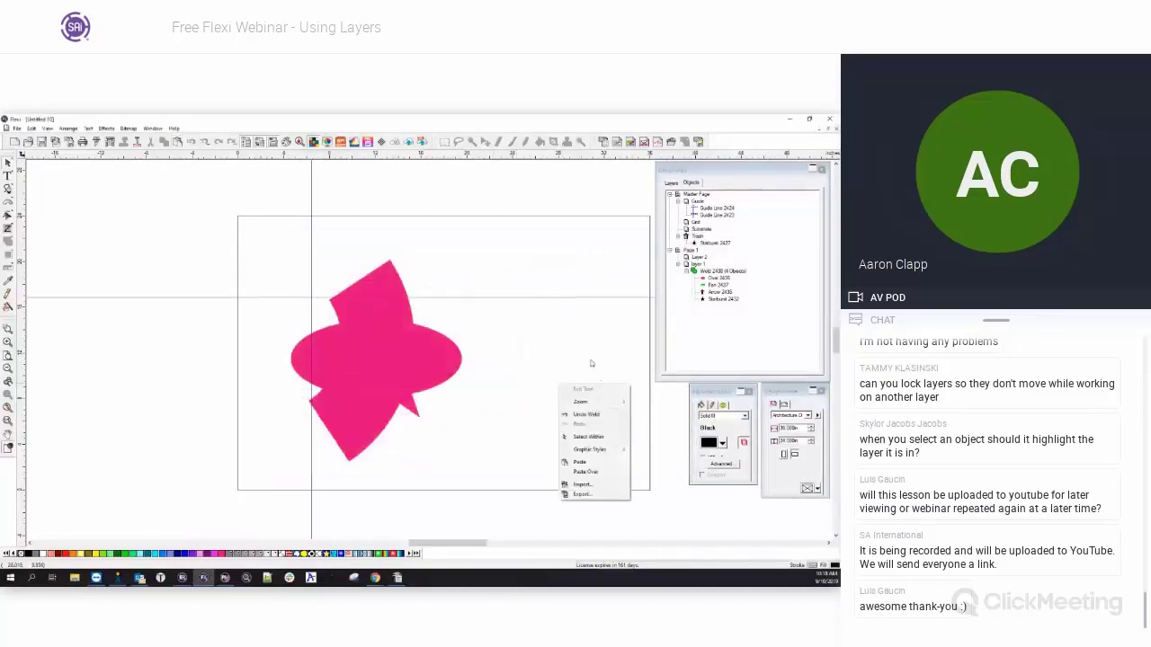
{"action": "key", "text": "Escape"}
{"action": "right_click", "coordinate": [536, 385]}
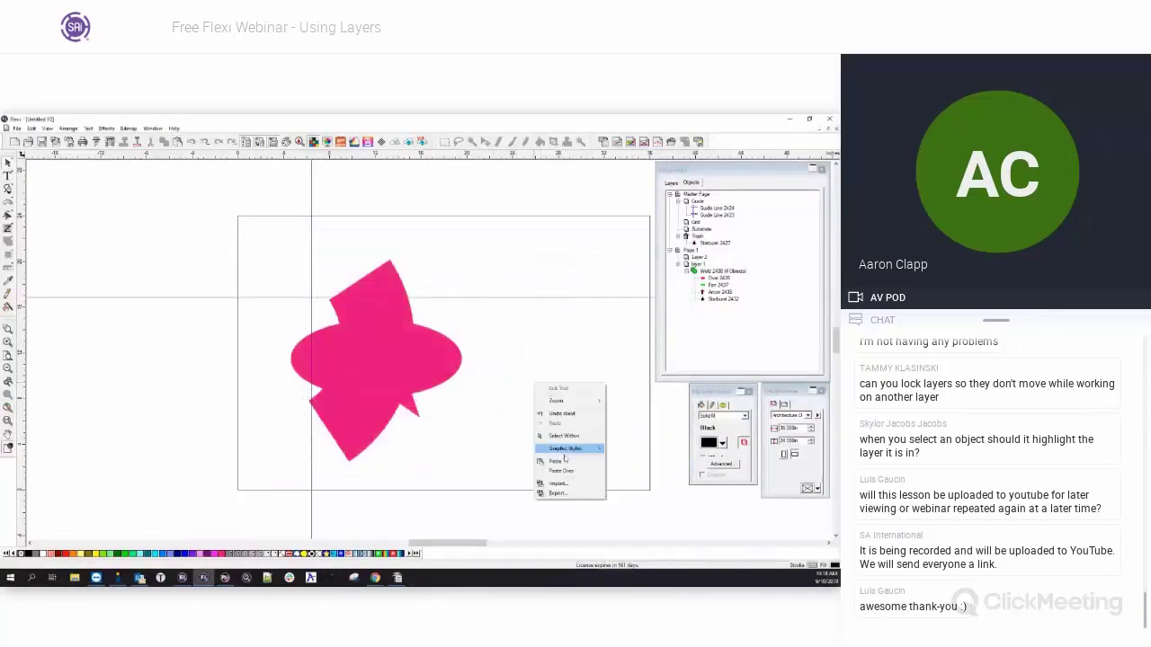
{"action": "key", "text": "Escape"}
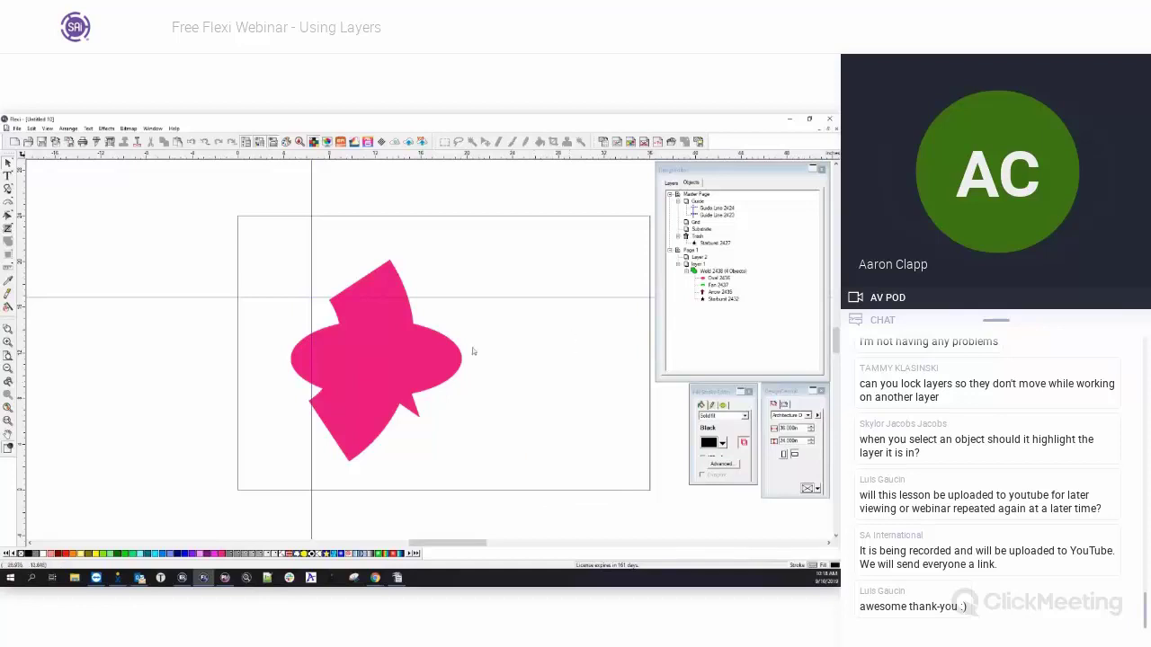
Copy only the oval from within the weld again and retry pasting it to the right of the welded shape.
{"action": "left_click", "coordinate": [441, 355]}
{"action": "right_click", "coordinate": [439, 357]}
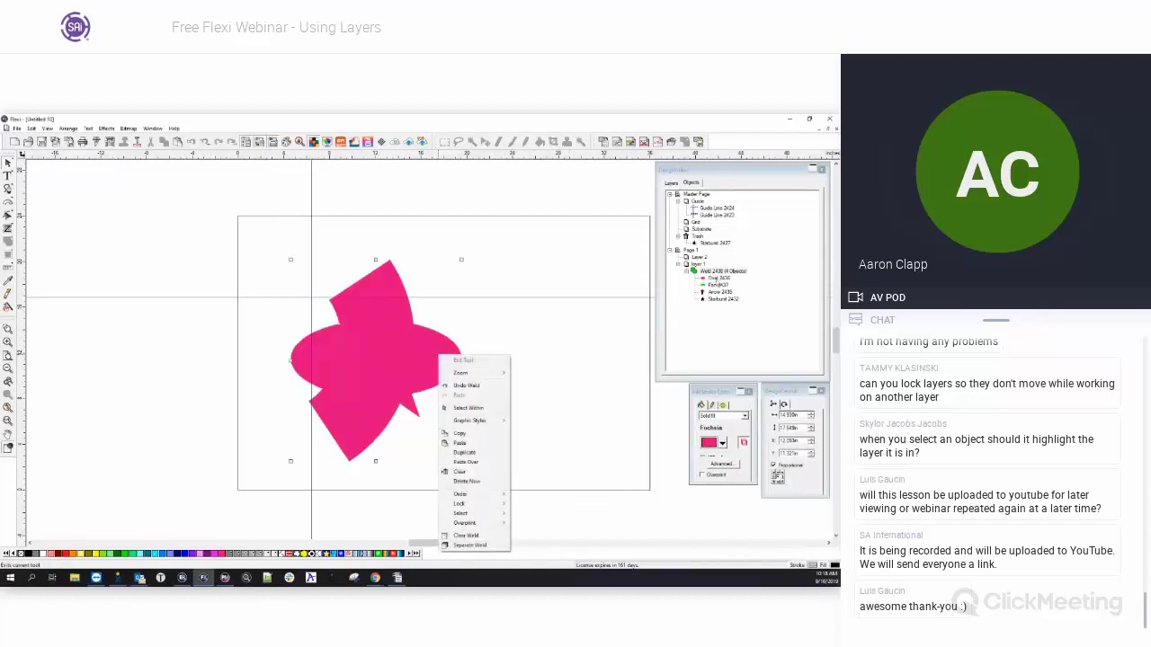
{"action": "left_click", "coordinate": [719, 277]}
{"action": "right_click", "coordinate": [445, 361]}
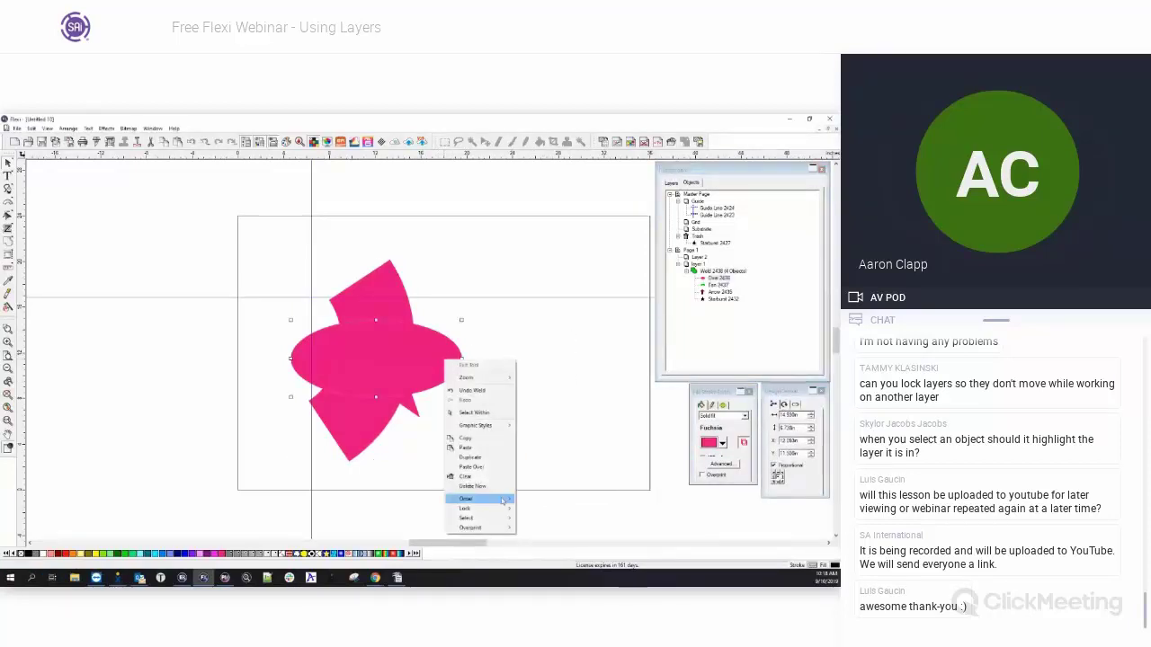
{"action": "left_click", "coordinate": [467, 440]}
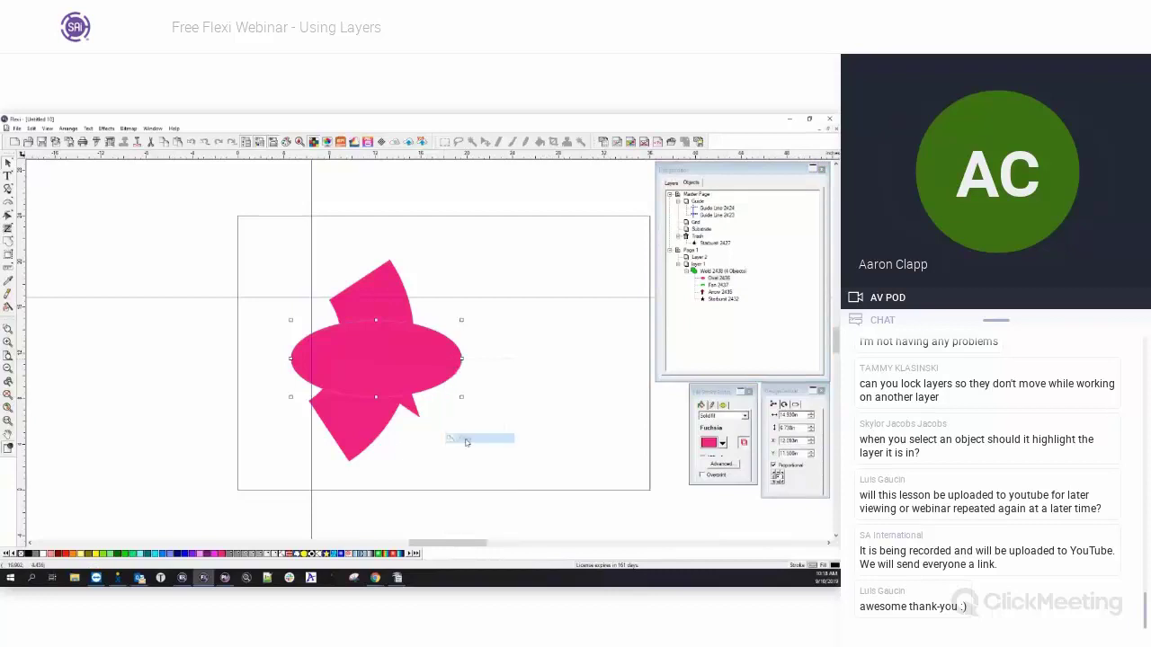
{"action": "right_click", "coordinate": [555, 510]}
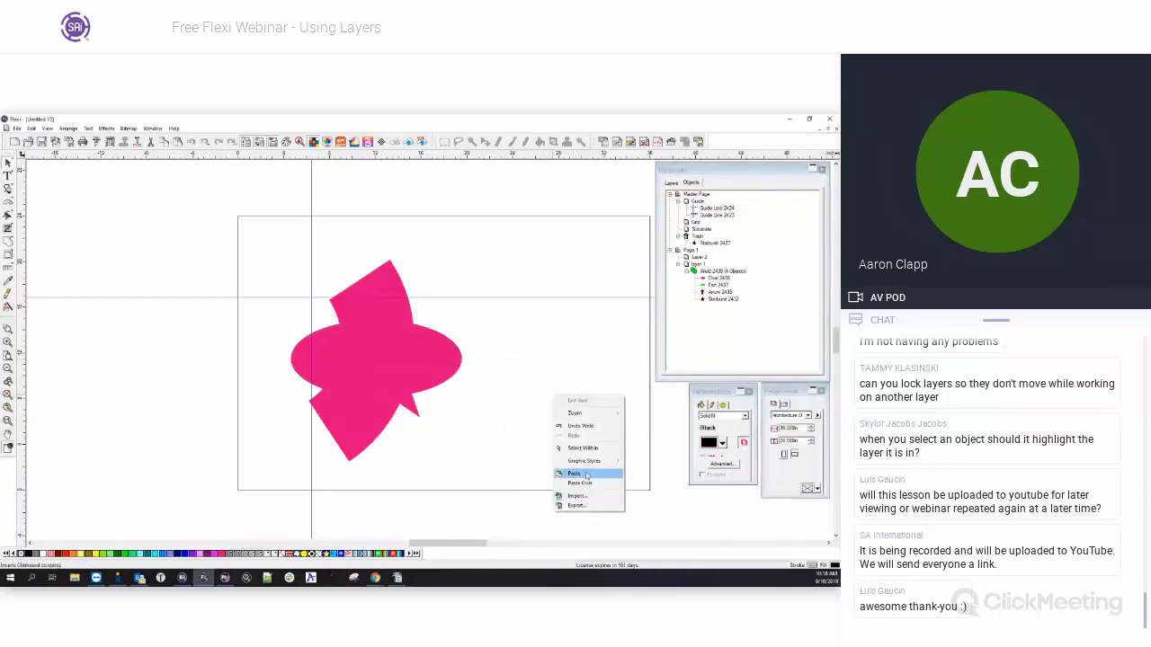
{"action": "left_click", "coordinate": [575, 473]}
{"action": "left_click", "coordinate": [510, 379]}
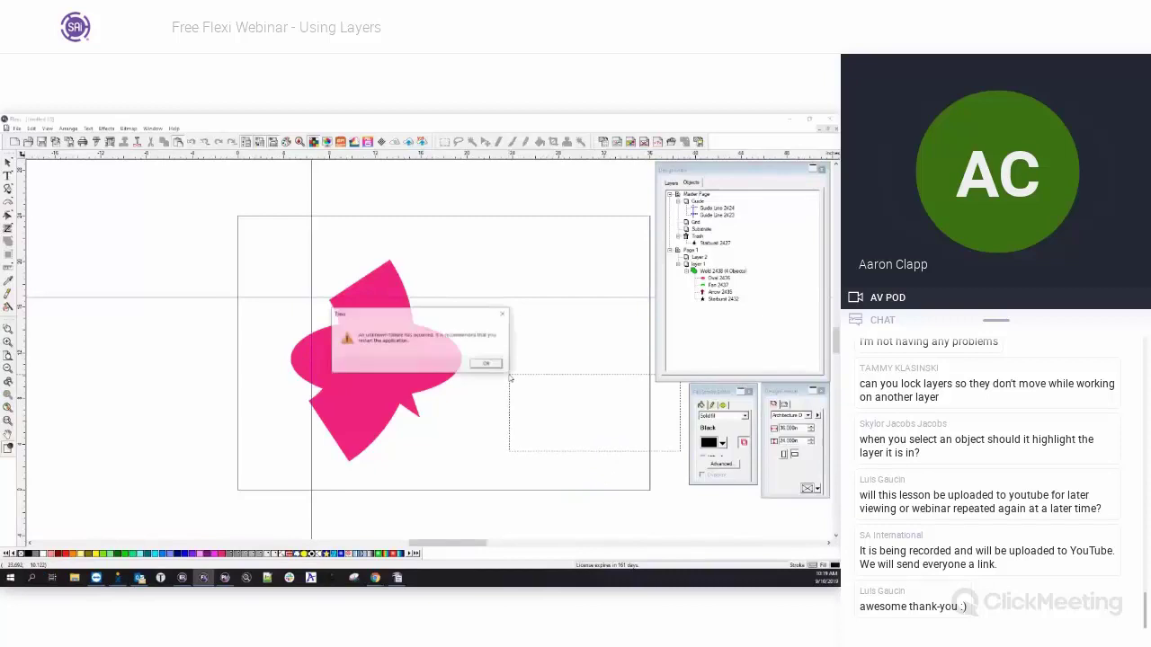
{"action": "left_click", "coordinate": [488, 364]}
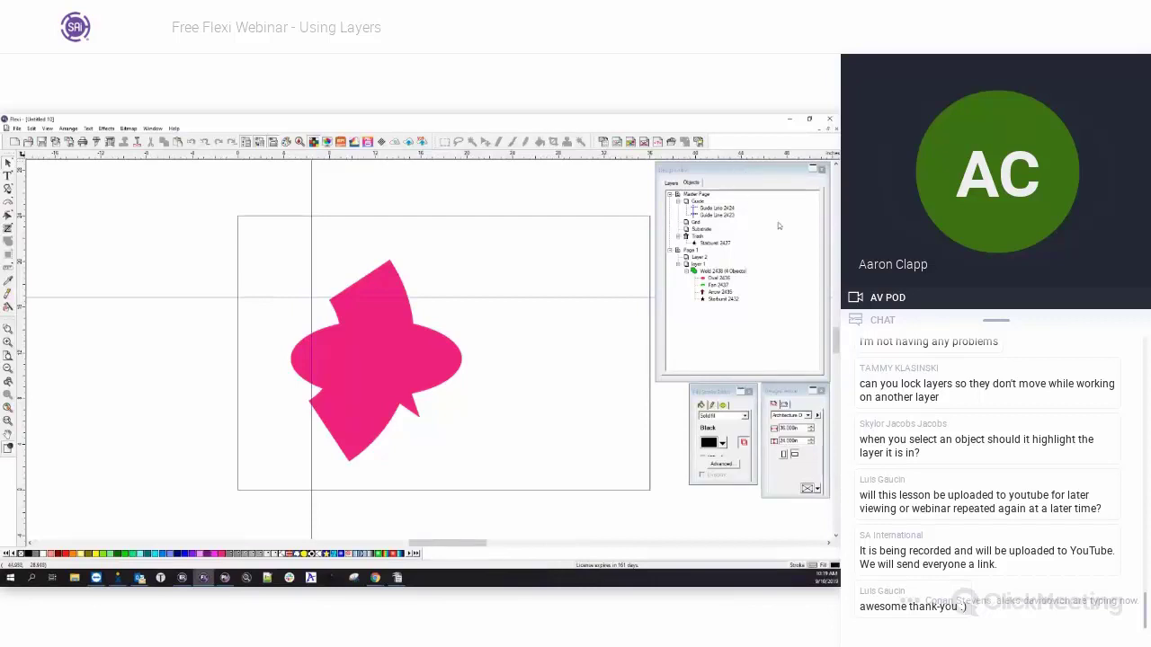
Duplicate the oval inside the weld to the right of the welded shape, and check that both select as one weld.
{"action": "left_click", "coordinate": [715, 278]}
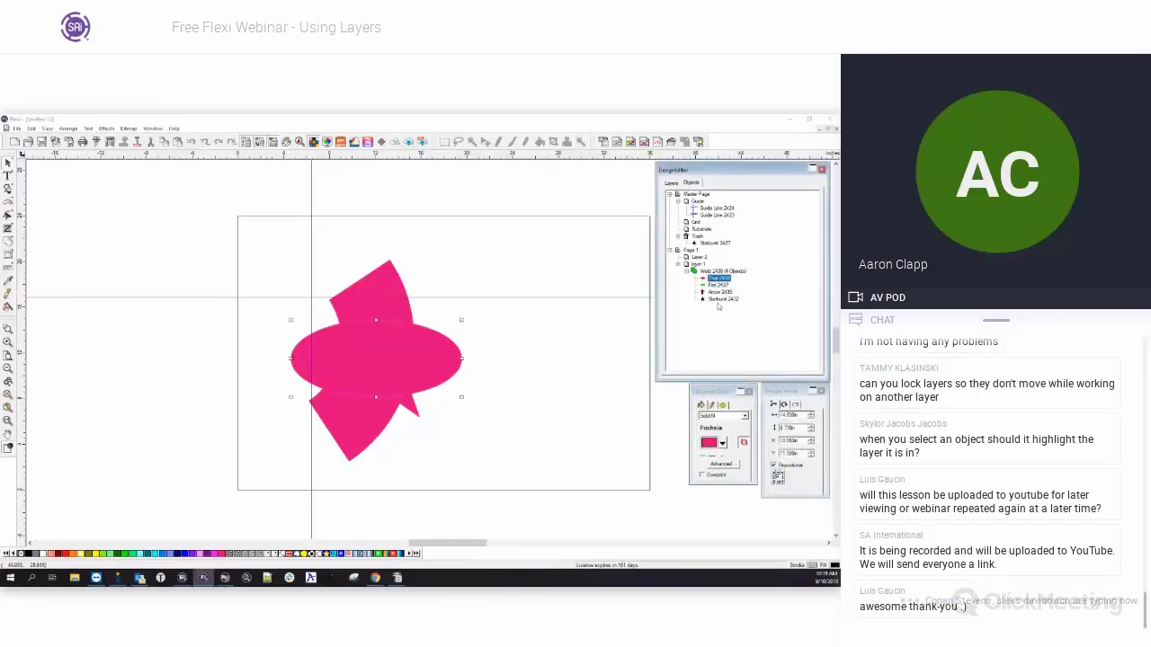
{"action": "left_click_drag", "start_coordinate": [418, 360], "coordinate": [603, 363]}
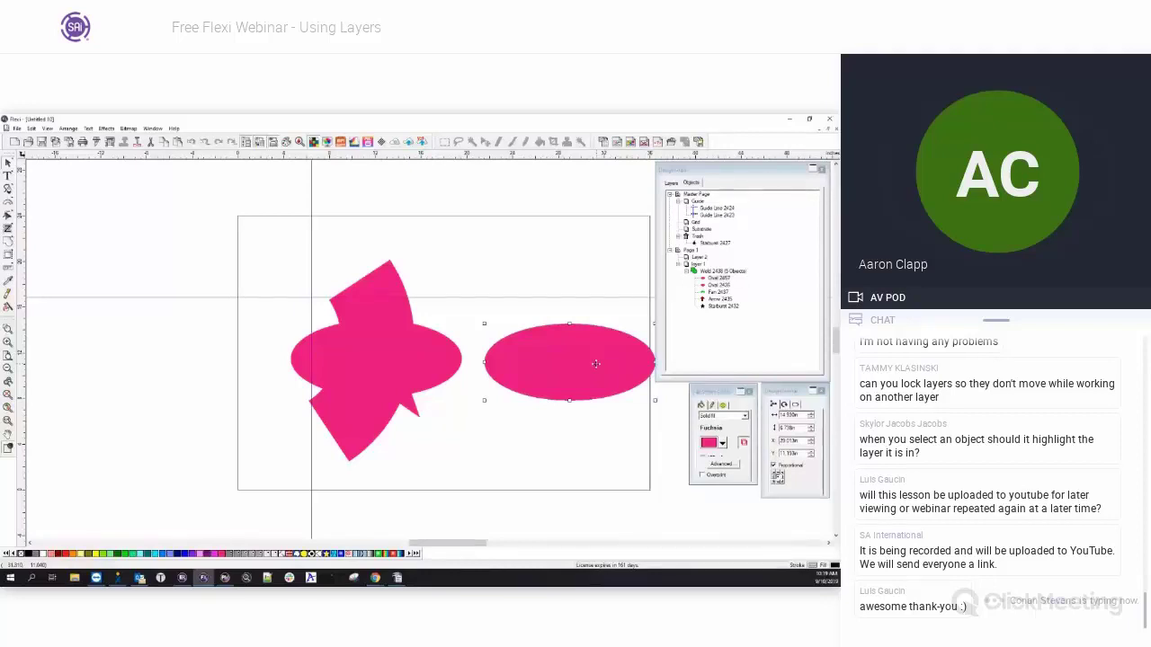
{"action": "left_click", "coordinate": [564, 351]}
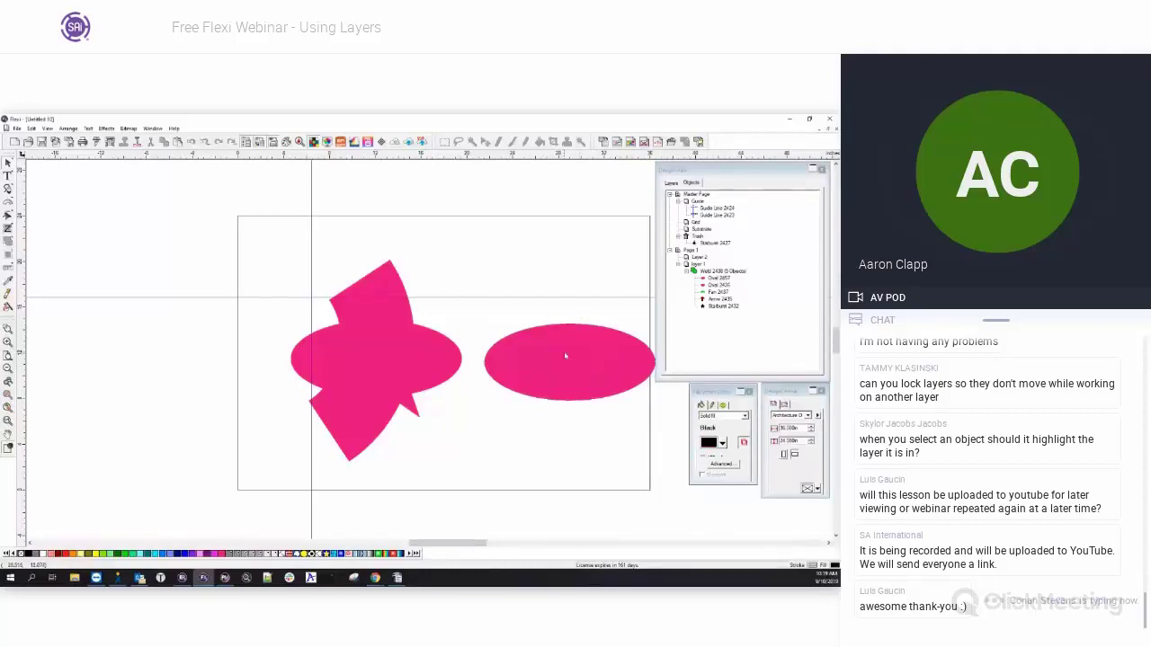
{"action": "left_click", "coordinate": [563, 254]}
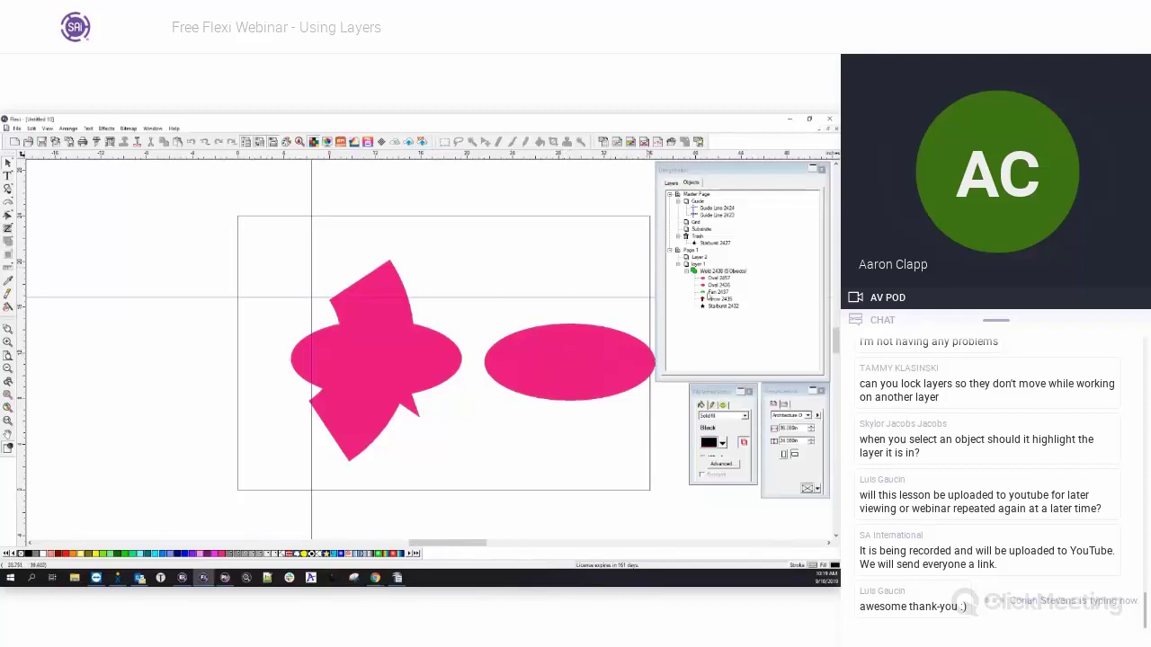
{"action": "left_click", "coordinate": [584, 365]}
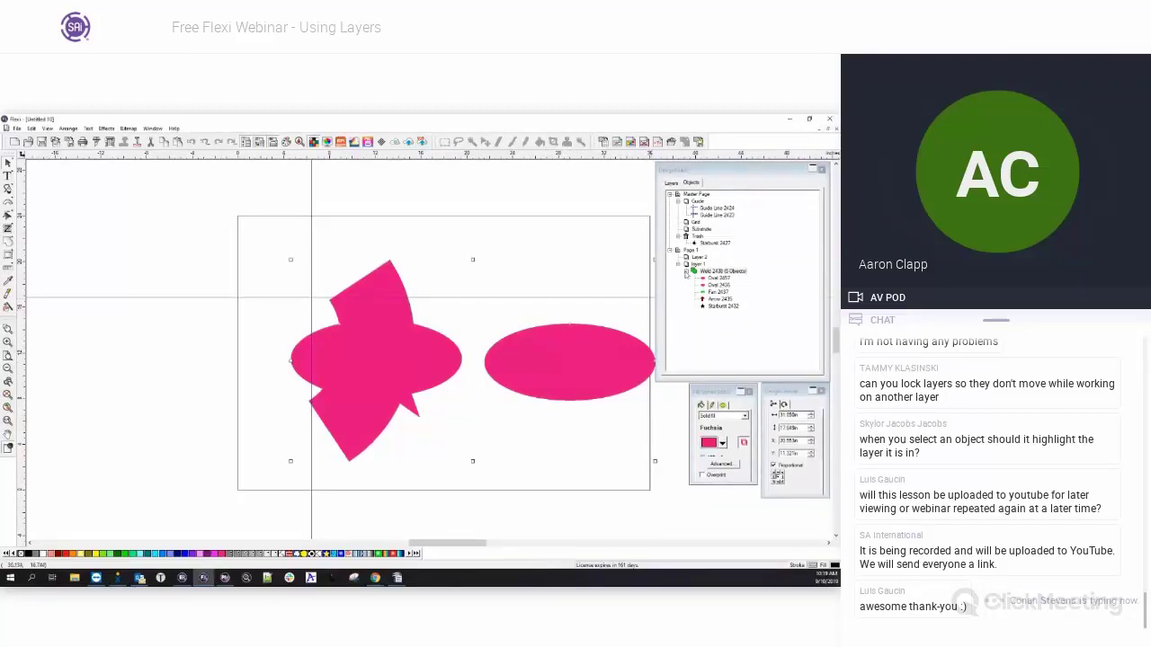
{"action": "left_click", "coordinate": [508, 324]}
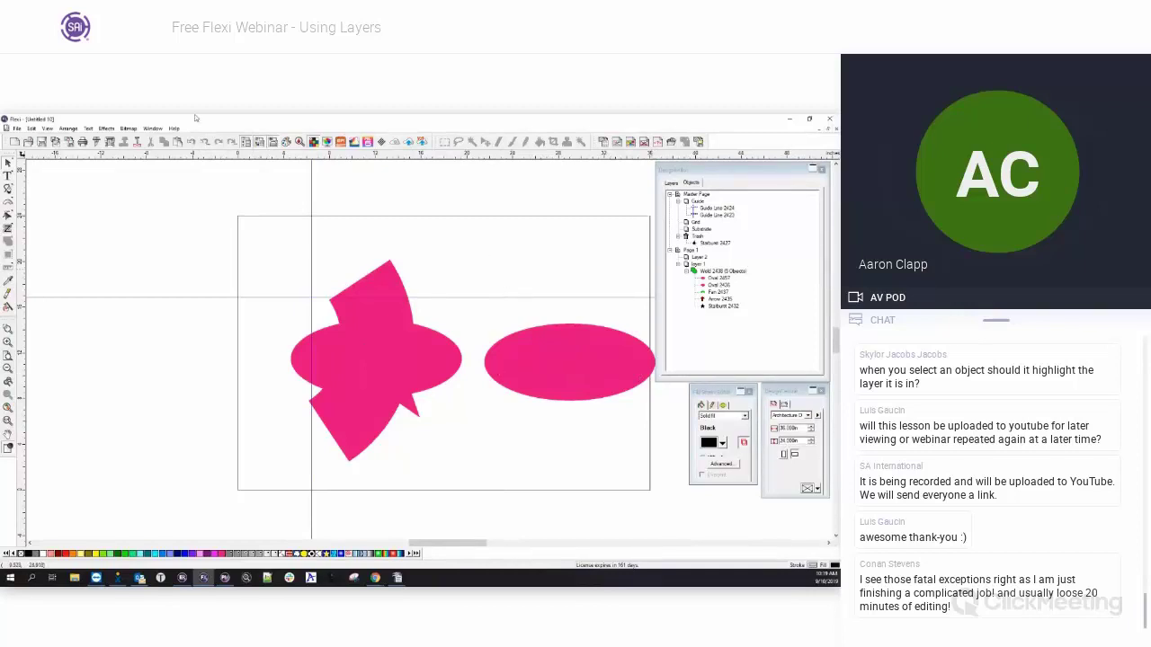
Look over the Master Page and Page 1 layers of the Body shop logo file and return to the untitled document.
{"action": "left_click", "coordinate": [153, 127]}
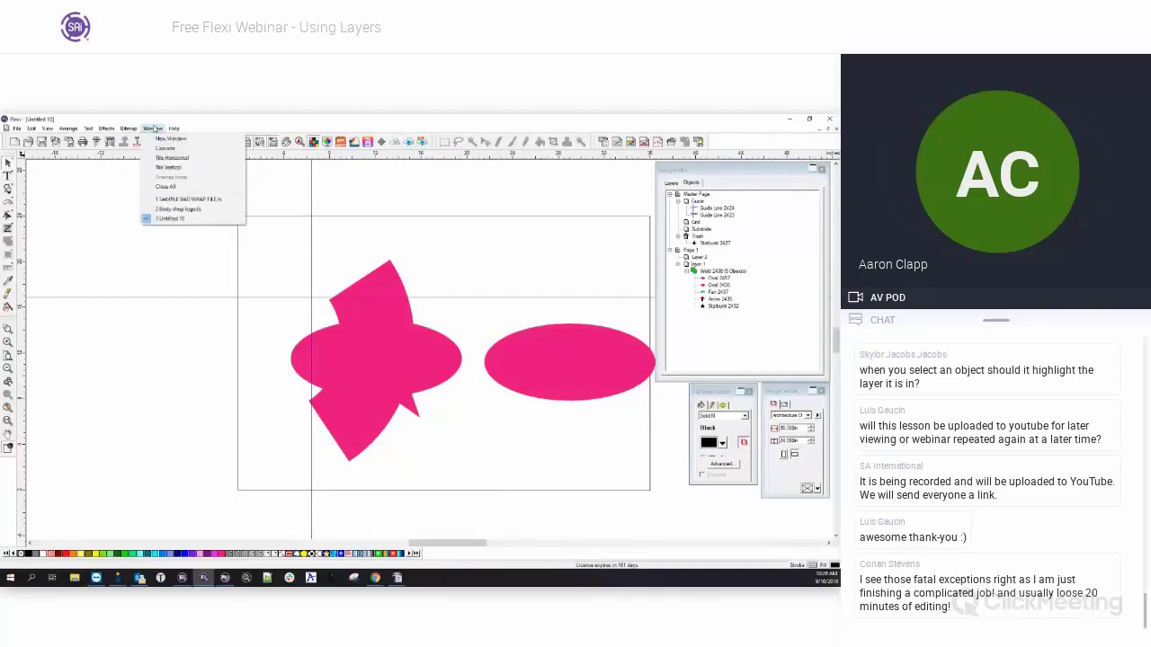
{"action": "left_click", "coordinate": [184, 210]}
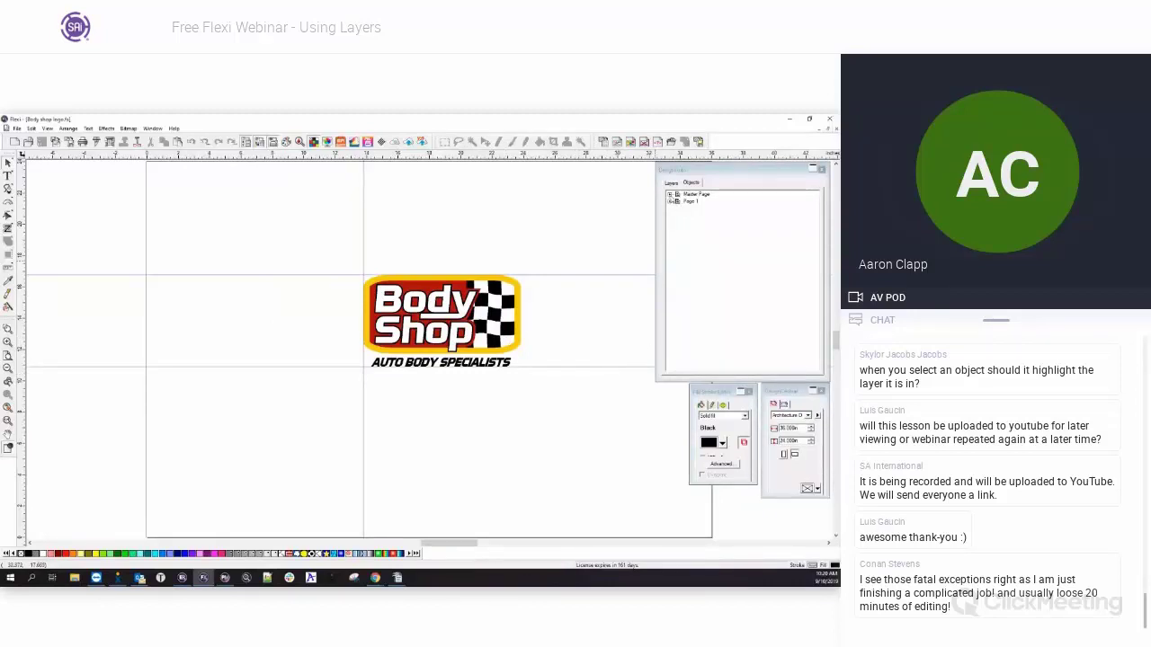
{"action": "left_click", "coordinate": [669, 194]}
{"action": "left_click", "coordinate": [670, 230]}
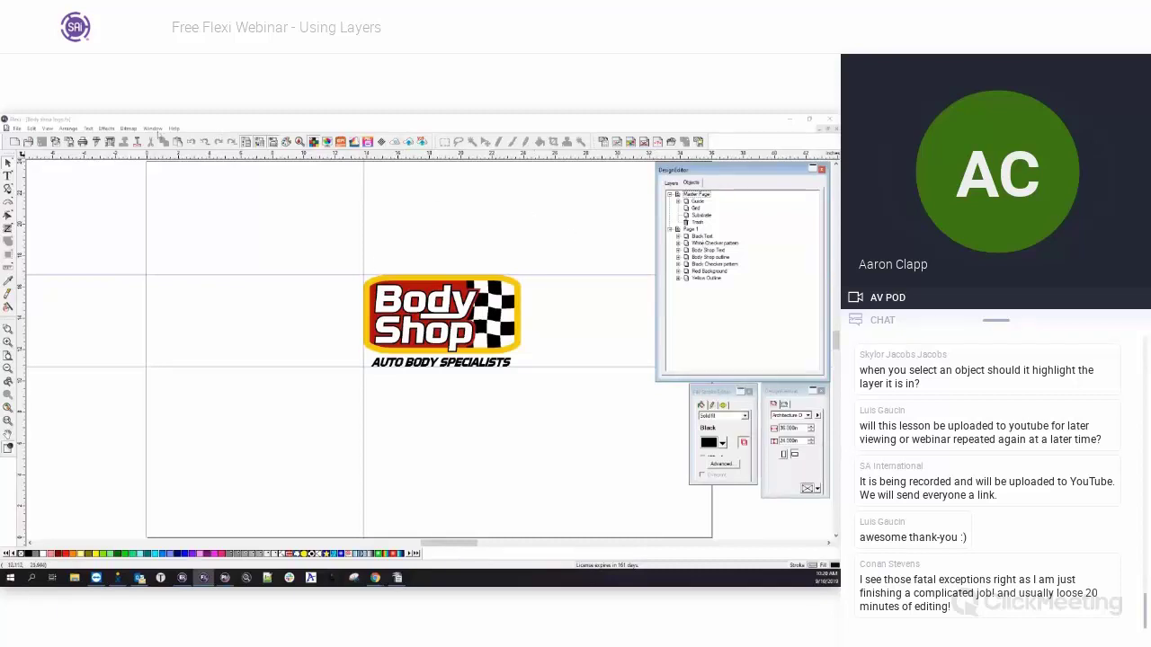
{"action": "left_click", "coordinate": [153, 128]}
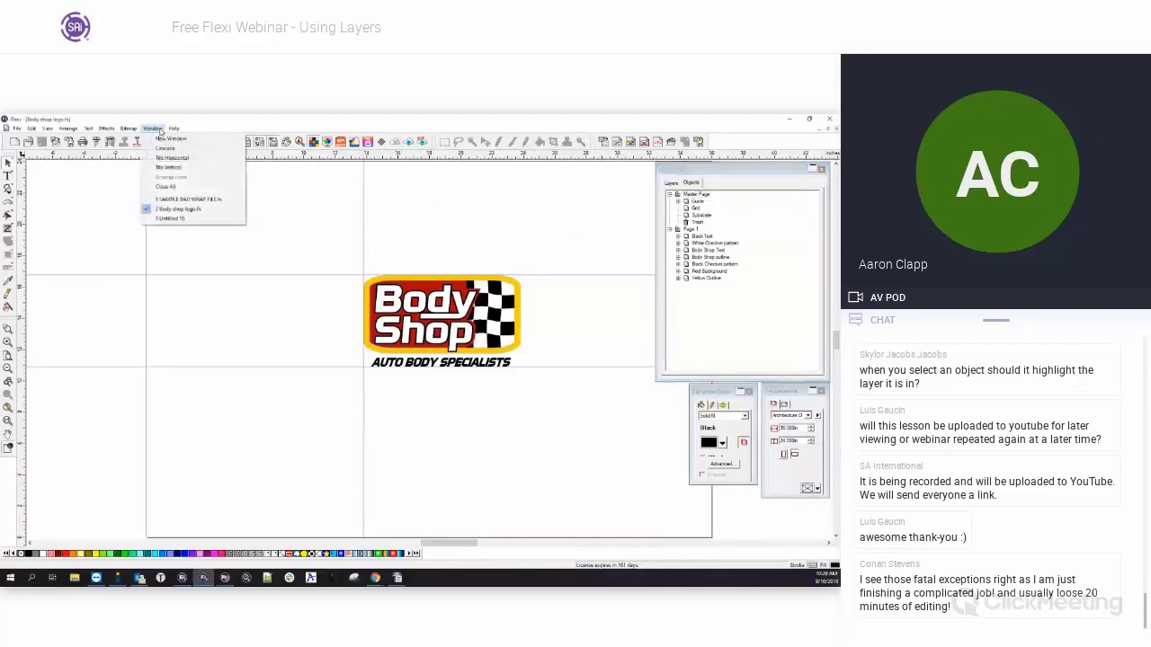
{"action": "left_click", "coordinate": [172, 220]}
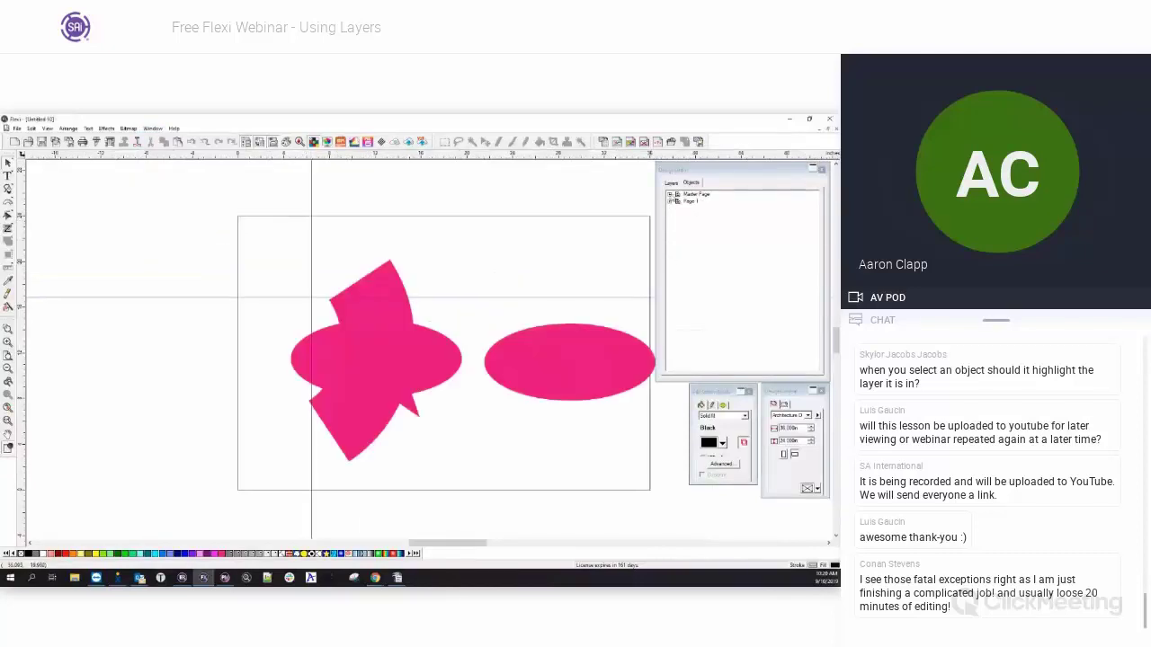
Delete the weld with its duplicated oval from the page and show the Trash contents in the object list.
{"action": "left_click", "coordinate": [685, 222]}
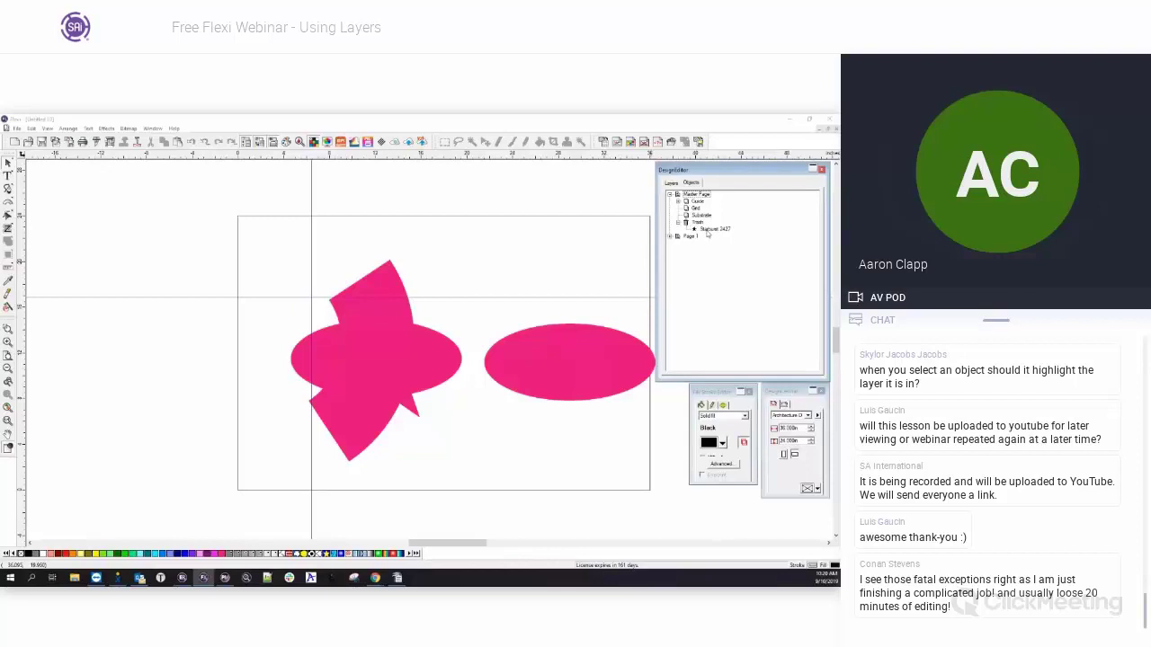
{"action": "left_click_drag", "start_coordinate": [253, 258], "coordinate": [670, 512]}
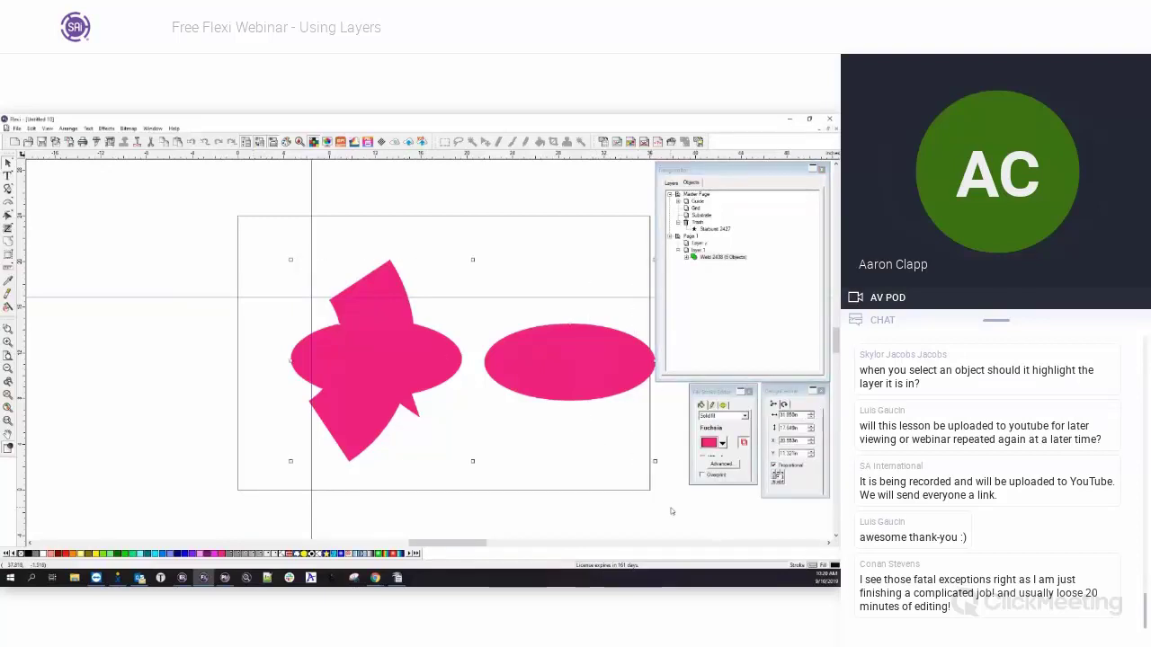
{"action": "key", "text": "Delete"}
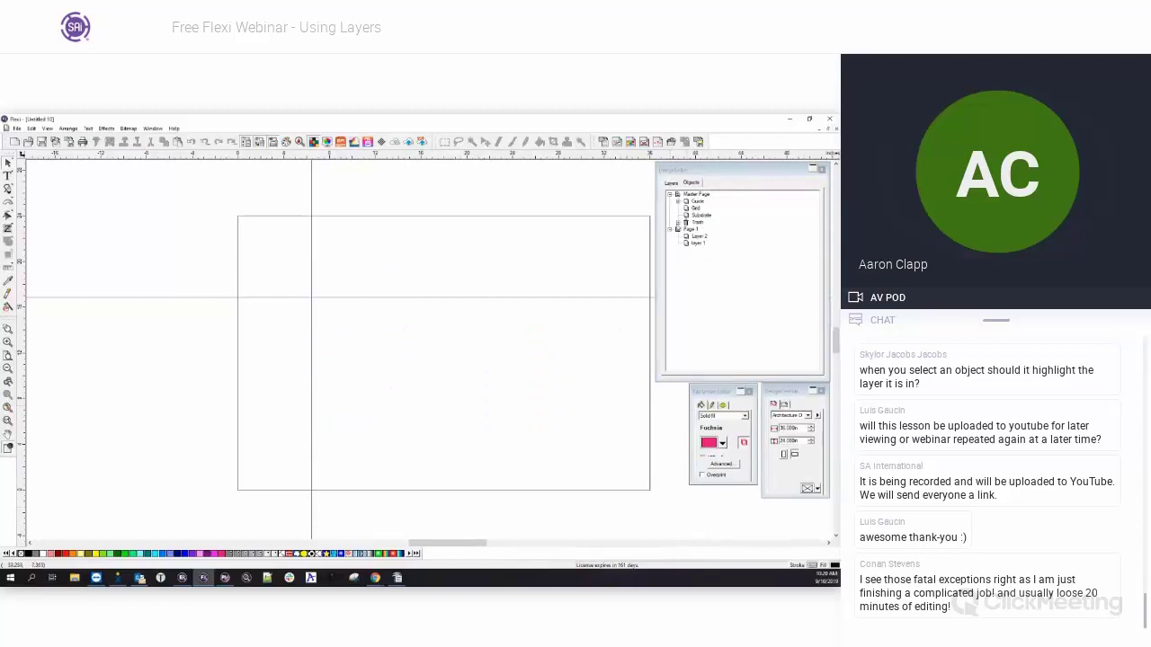
{"action": "left_click", "coordinate": [680, 226]}
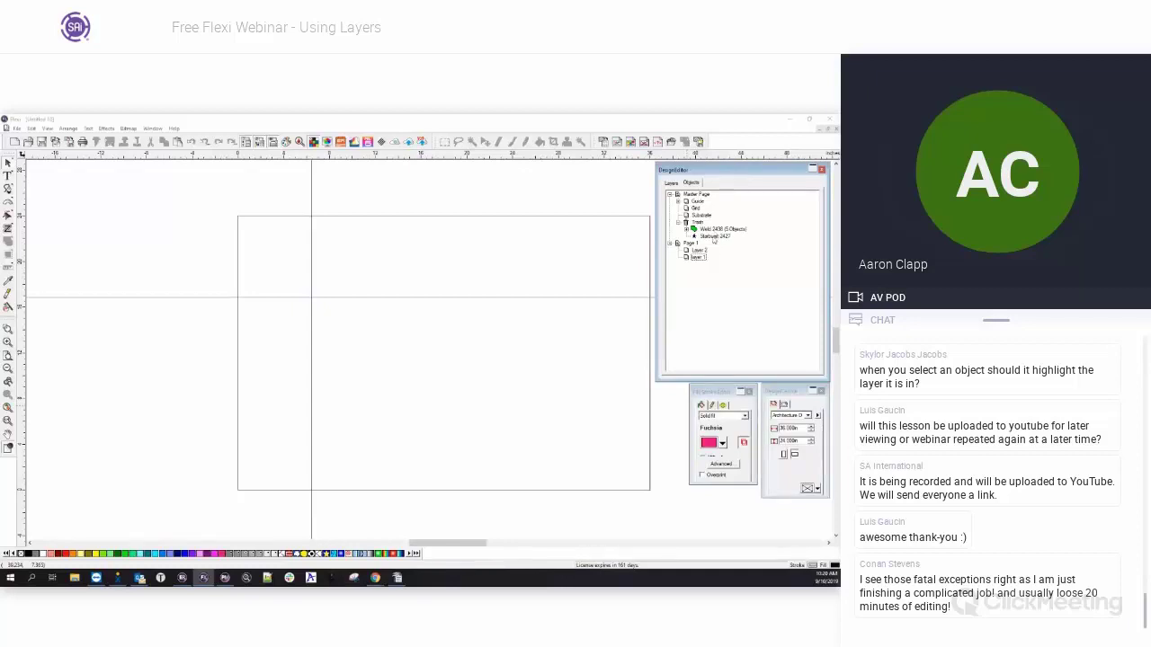
Restore the starburst from the Trash by moving it into Layer 2, and clear the selection.
{"action": "left_click", "coordinate": [707, 237]}
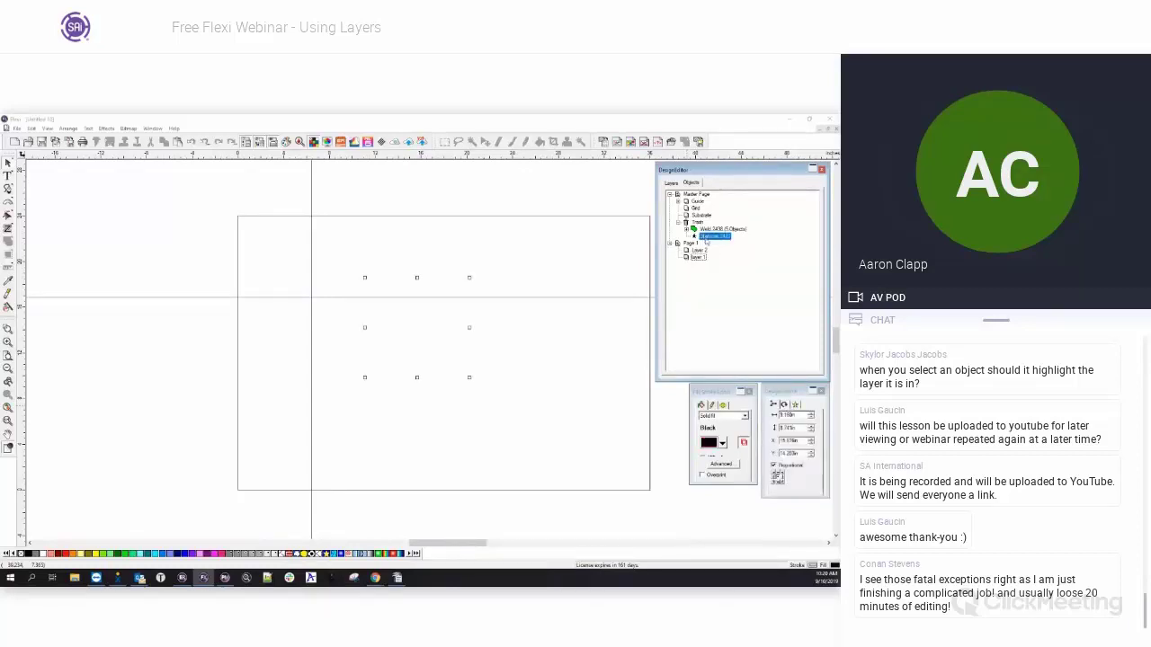
{"action": "left_click", "coordinate": [700, 250]}
{"action": "left_click_drag", "start_coordinate": [700, 257], "coordinate": [701, 254]}
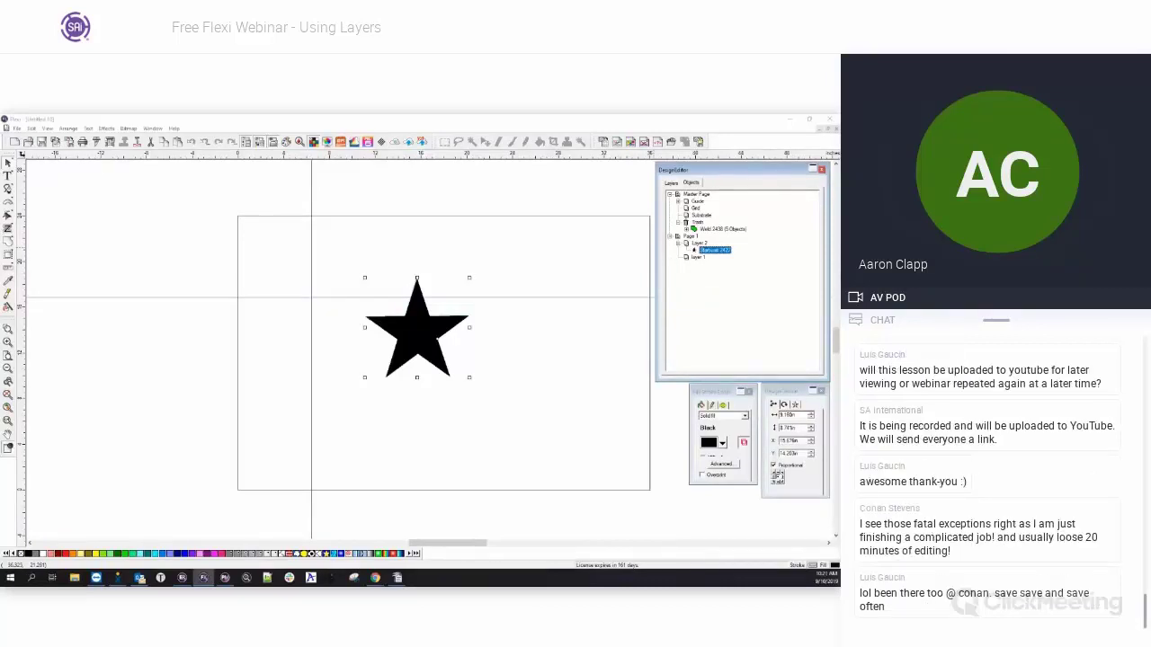
{"action": "key", "text": "alt+Tab"}
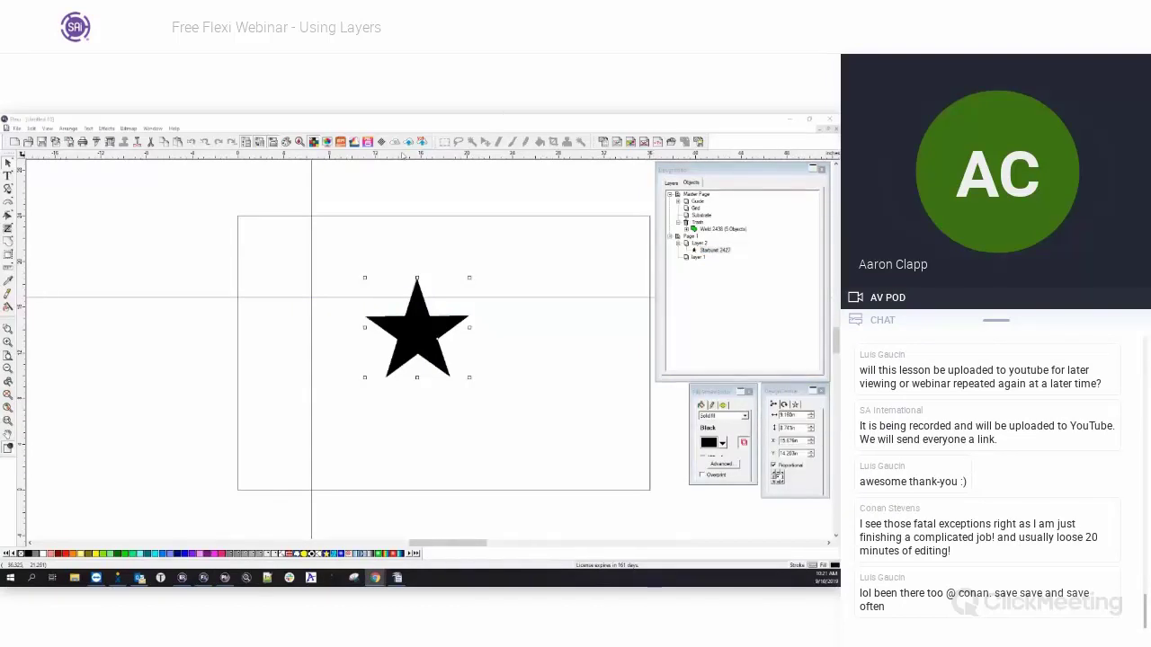
{"action": "left_click", "coordinate": [203, 180]}
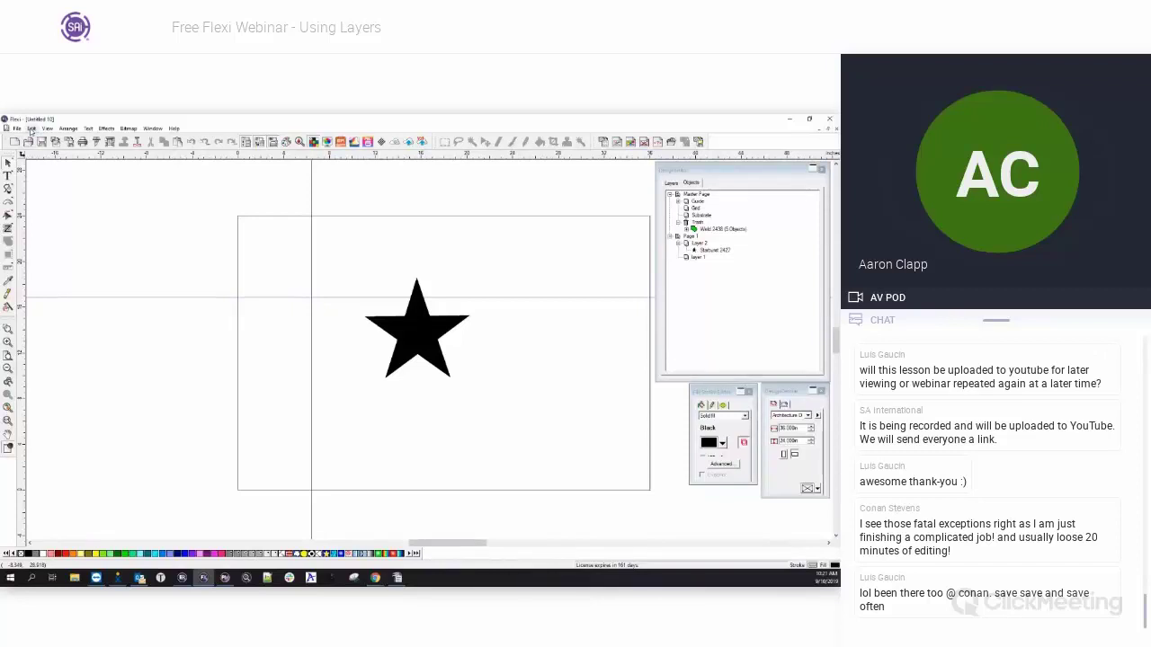
Set the trash capacity to 10 objects in the preferences.
{"action": "left_click", "coordinate": [31, 129]}
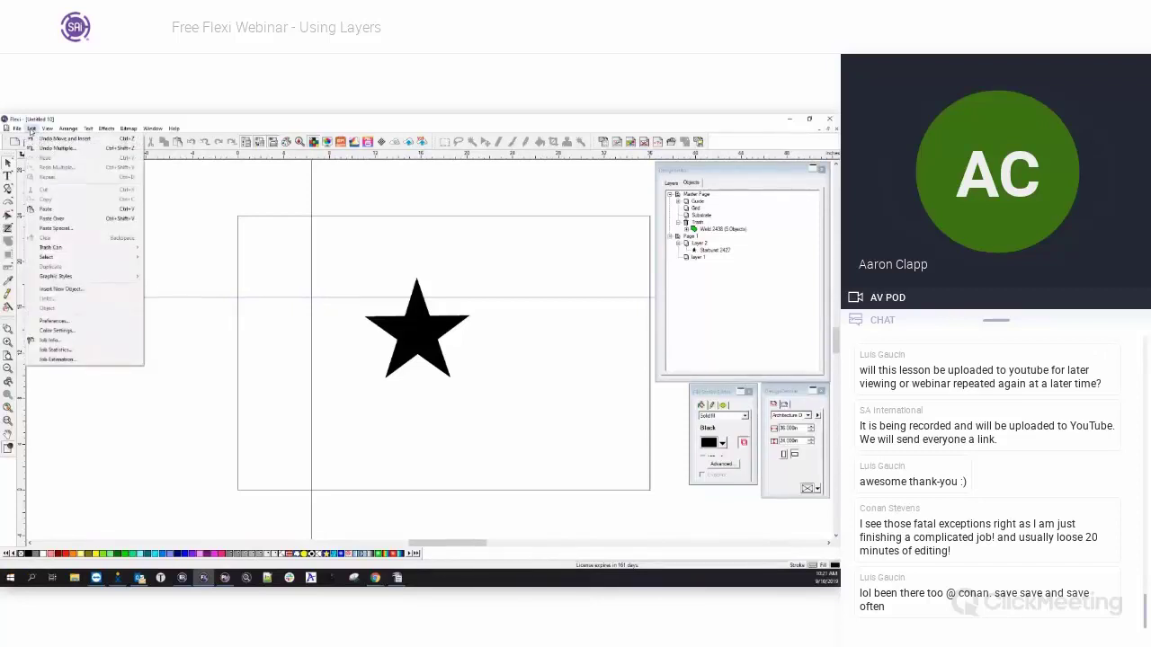
{"action": "left_click", "coordinate": [50, 321]}
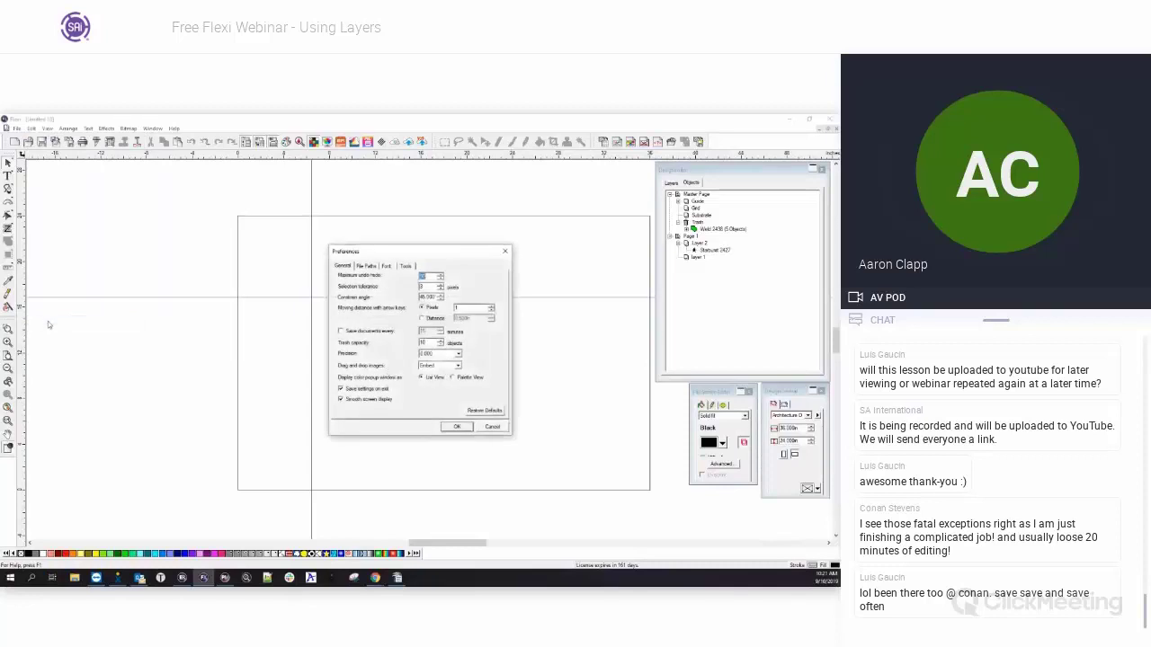
{"action": "double_click", "coordinate": [421, 343]}
{"action": "type", "text": "0"}
{"action": "key", "text": "Tab"}
{"action": "left_click_drag", "start_coordinate": [431, 342], "coordinate": [411, 343]}
{"action": "type", "text": "10"}
{"action": "key", "text": "Tab"}
{"action": "left_click", "coordinate": [455, 427]}
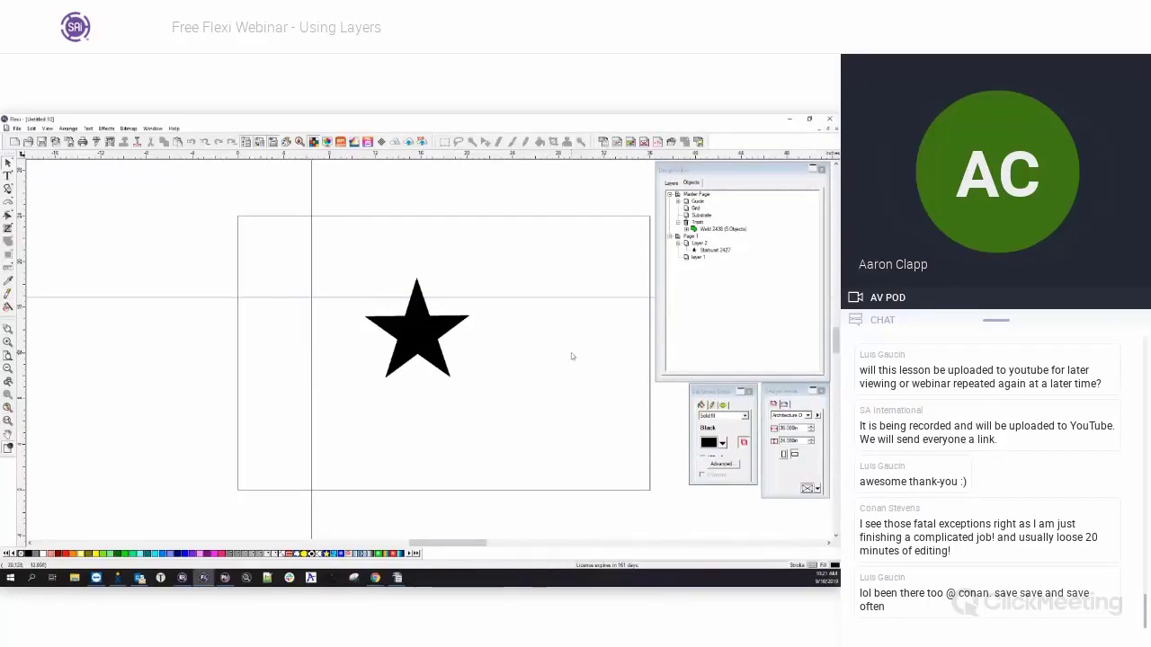
Empty the trash from the layer list and check the Trash entry in the object list.
{"action": "left_click", "coordinate": [698, 186]}
{"action": "left_click", "coordinate": [671, 184]}
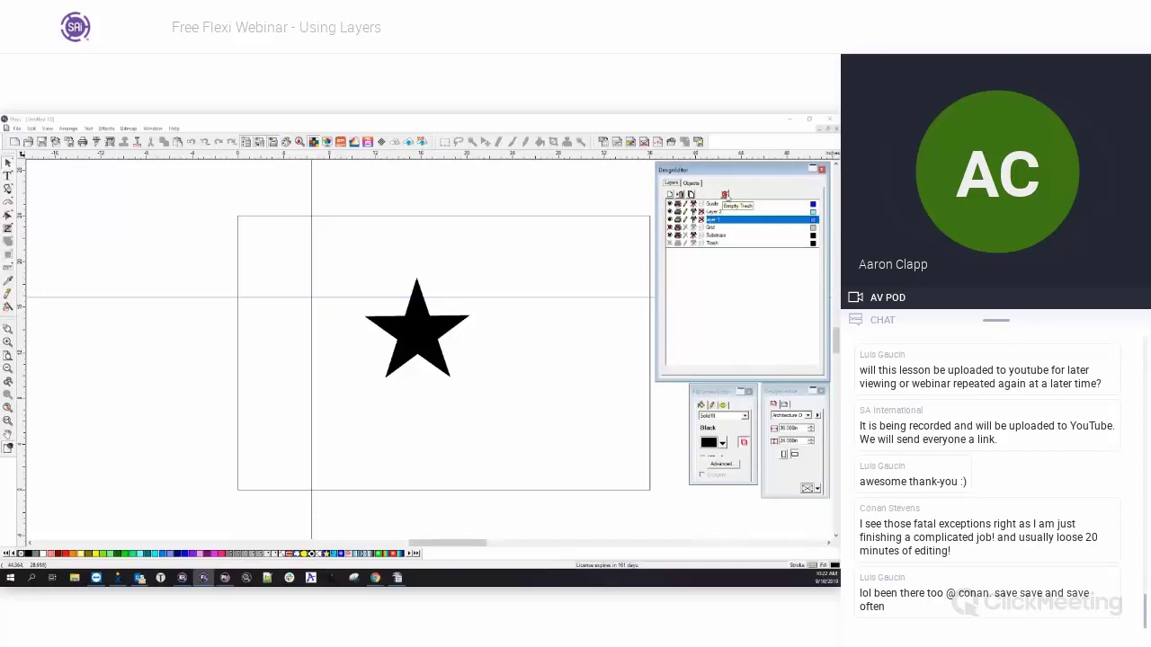
{"action": "left_click", "coordinate": [694, 184]}
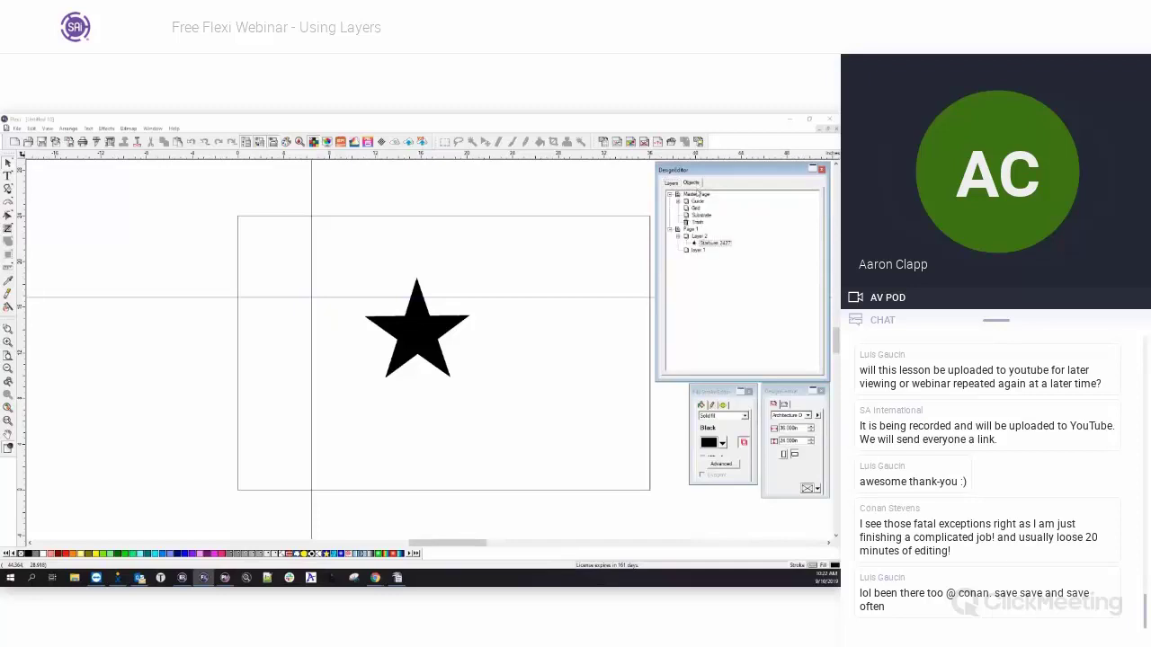
{"action": "left_click", "coordinate": [698, 222]}
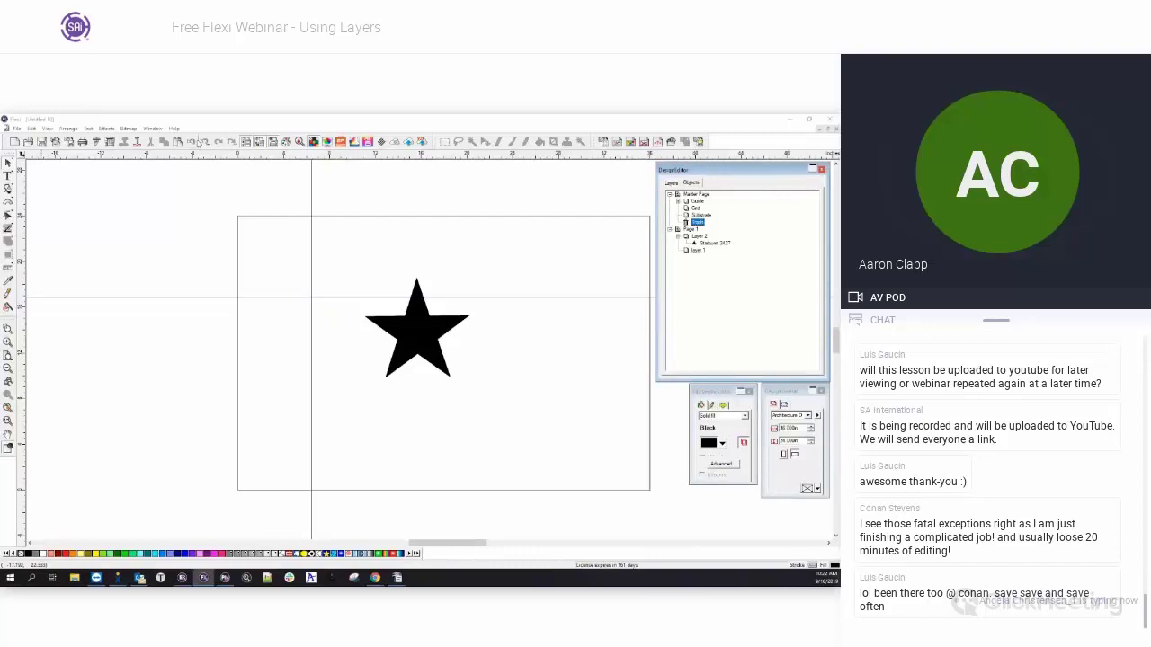
Switch to the Body shop logo file, show its layers, and select the Black Text and White Checker pattern layers in turn.
{"action": "left_click", "coordinate": [155, 128]}
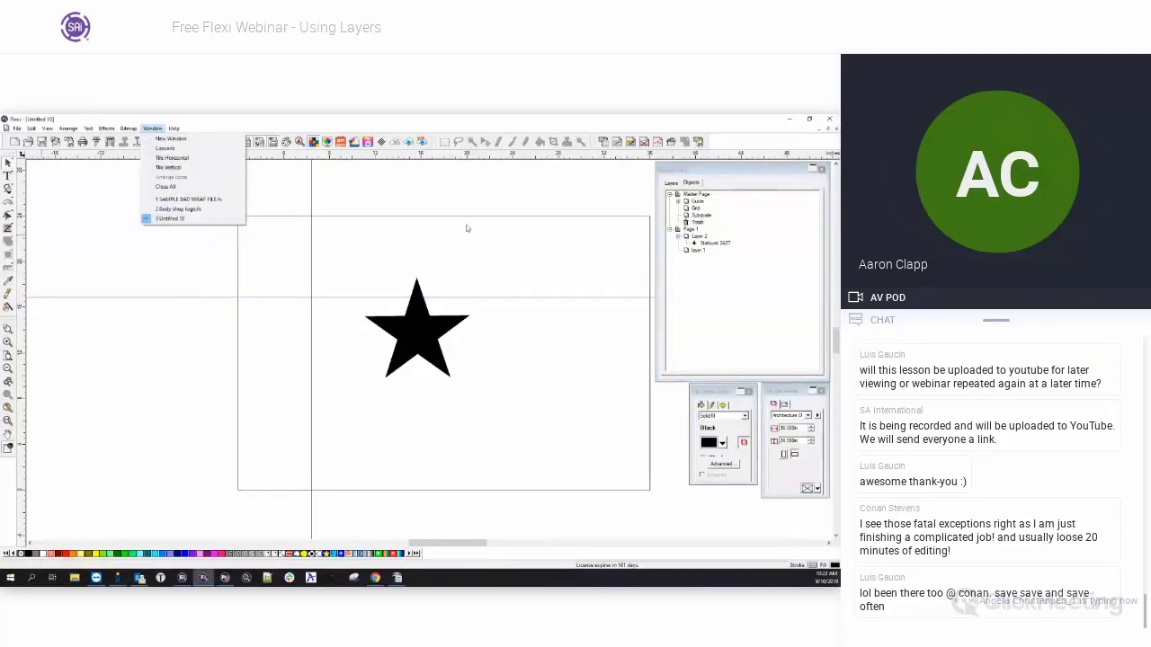
{"action": "left_click", "coordinate": [198, 212]}
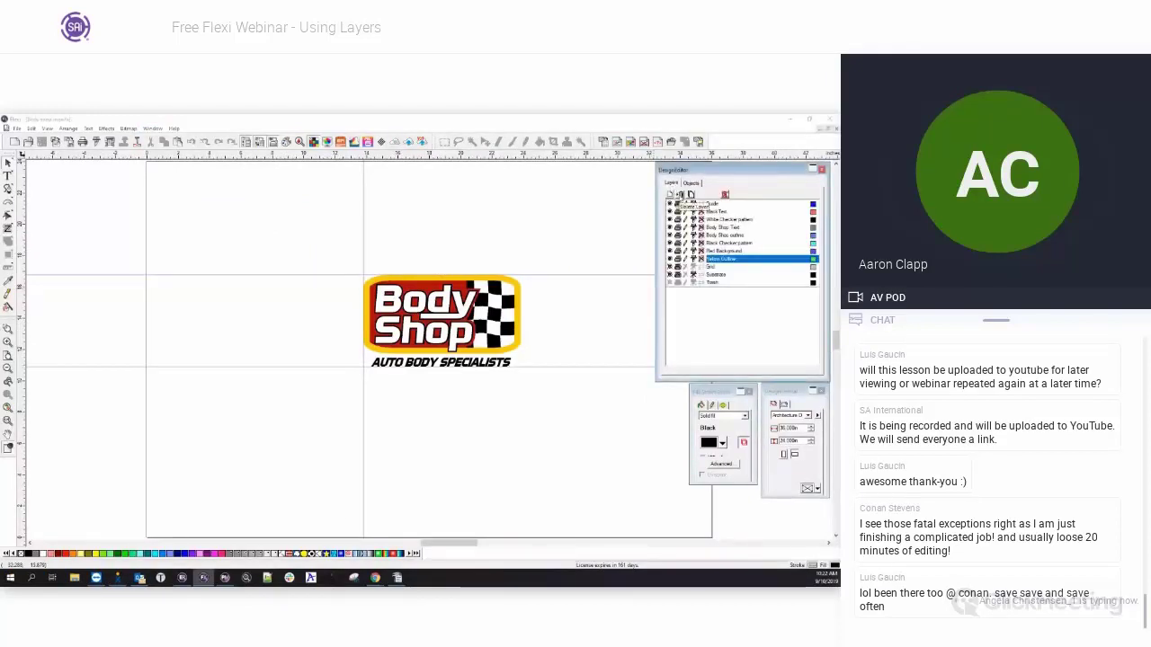
{"action": "left_click", "coordinate": [720, 212]}
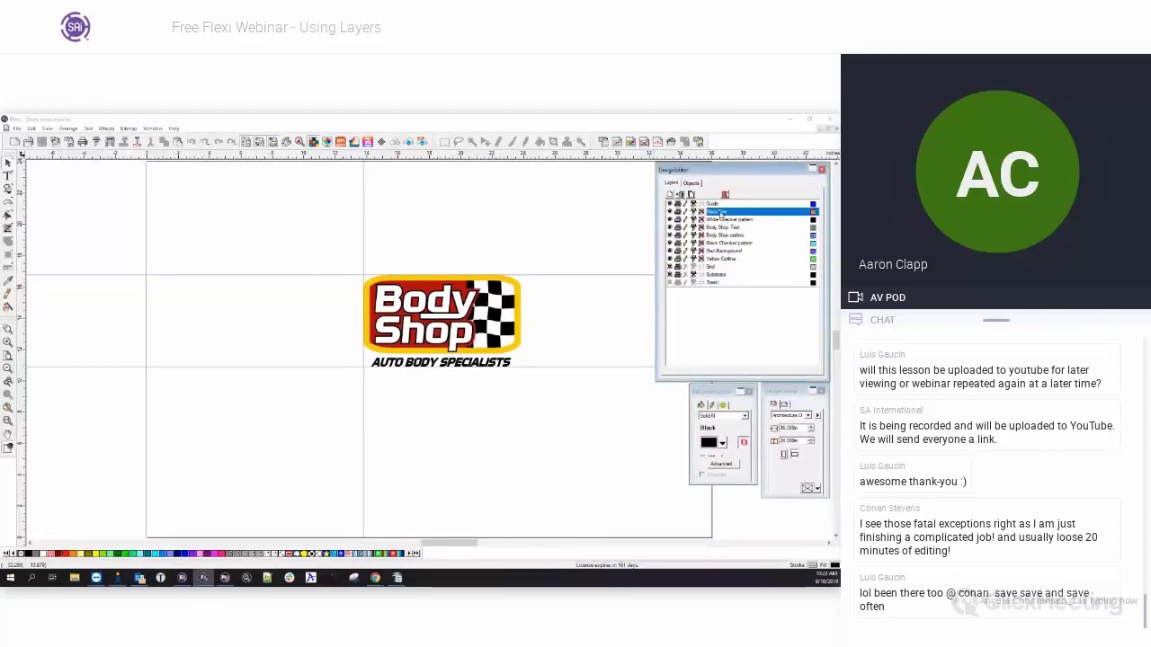
{"action": "left_click", "coordinate": [735, 220]}
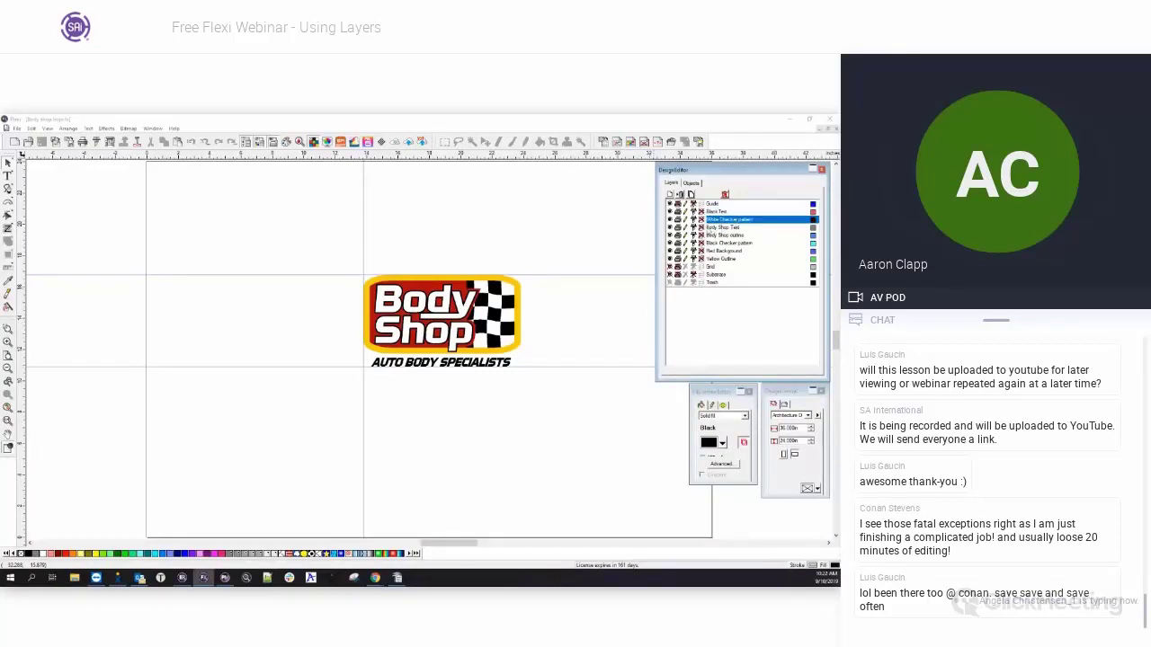
Select the Body Shop outline, Black Checker pattern and Yellow Outline layers in turn.
{"action": "left_click", "coordinate": [728, 237]}
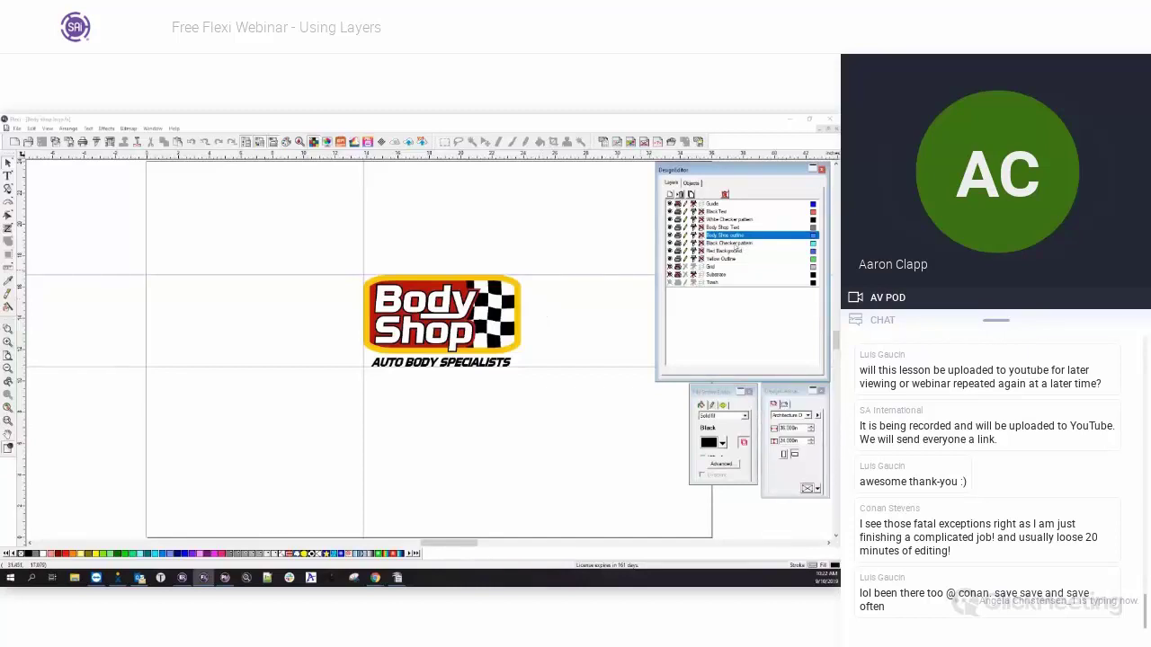
{"action": "left_click", "coordinate": [735, 251]}
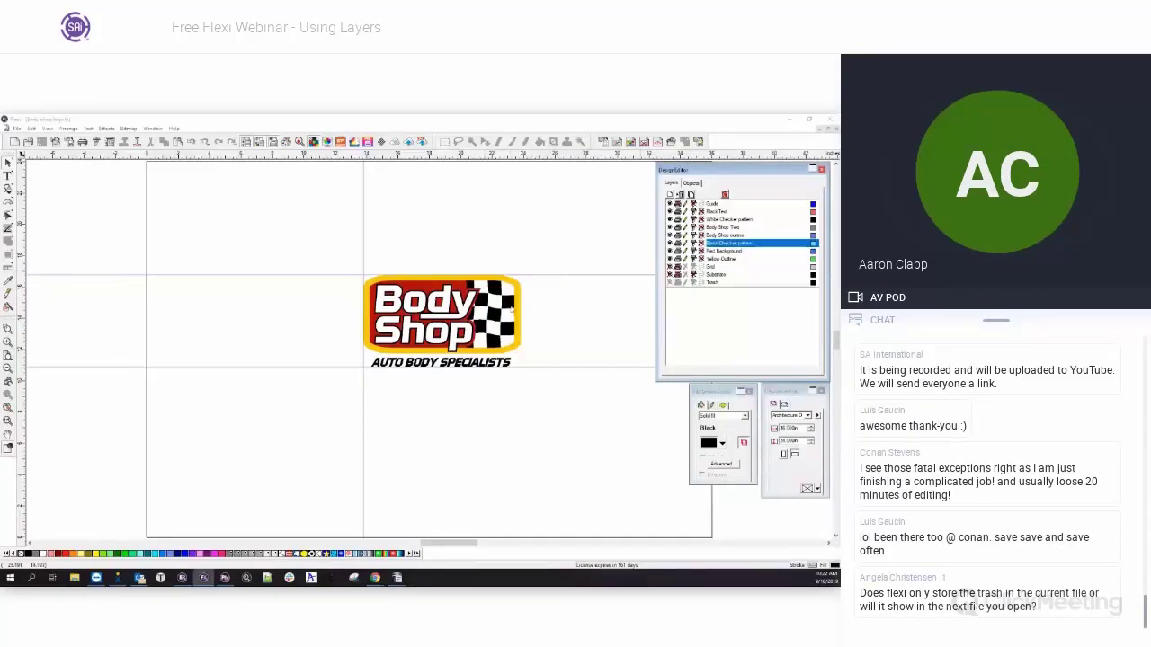
{"action": "left_click", "coordinate": [722, 259]}
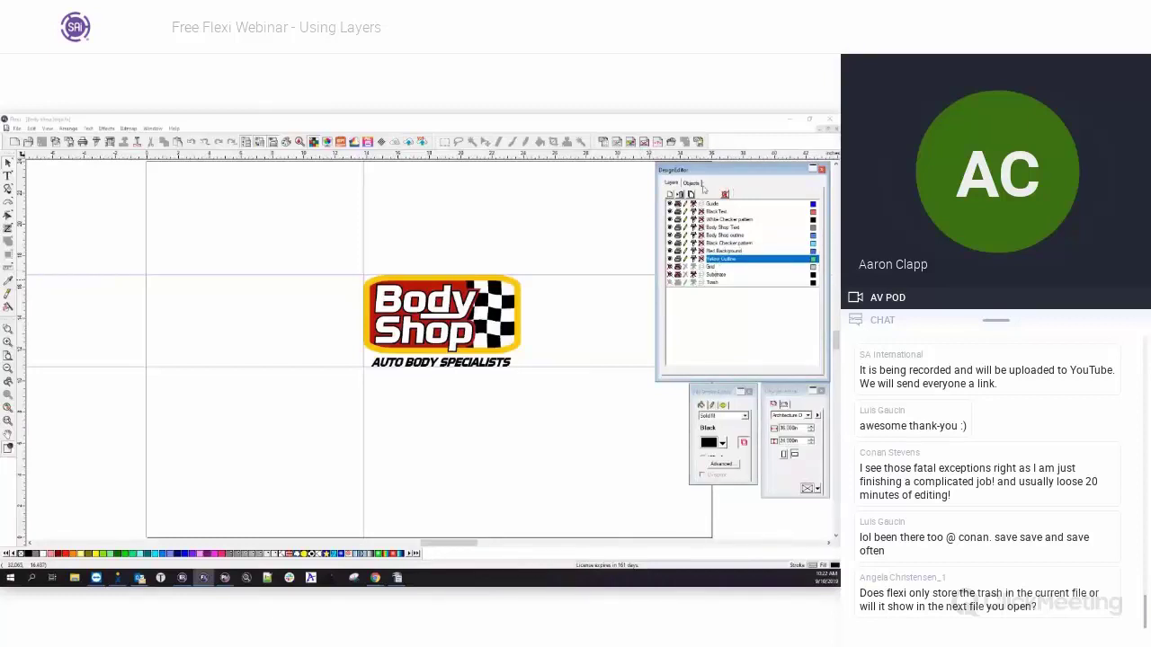
Examine the object list of the logo file, expanding Page 1 and each of its layers to see the compounds they contain.
{"action": "left_click", "coordinate": [691, 183]}
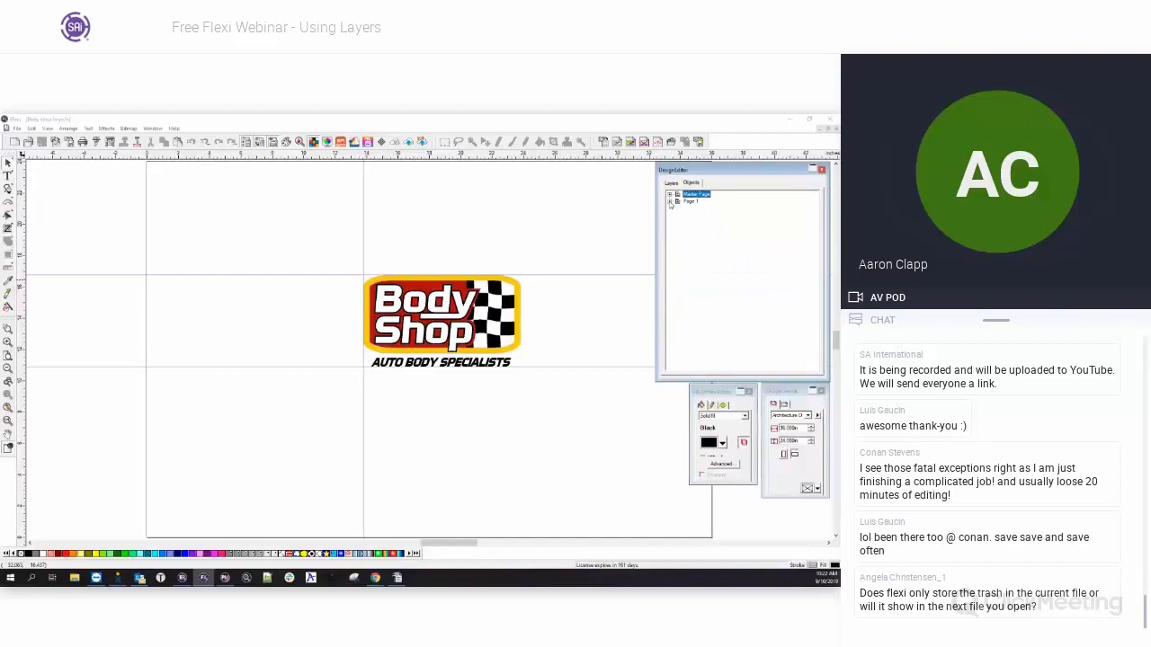
{"action": "left_click", "coordinate": [670, 204]}
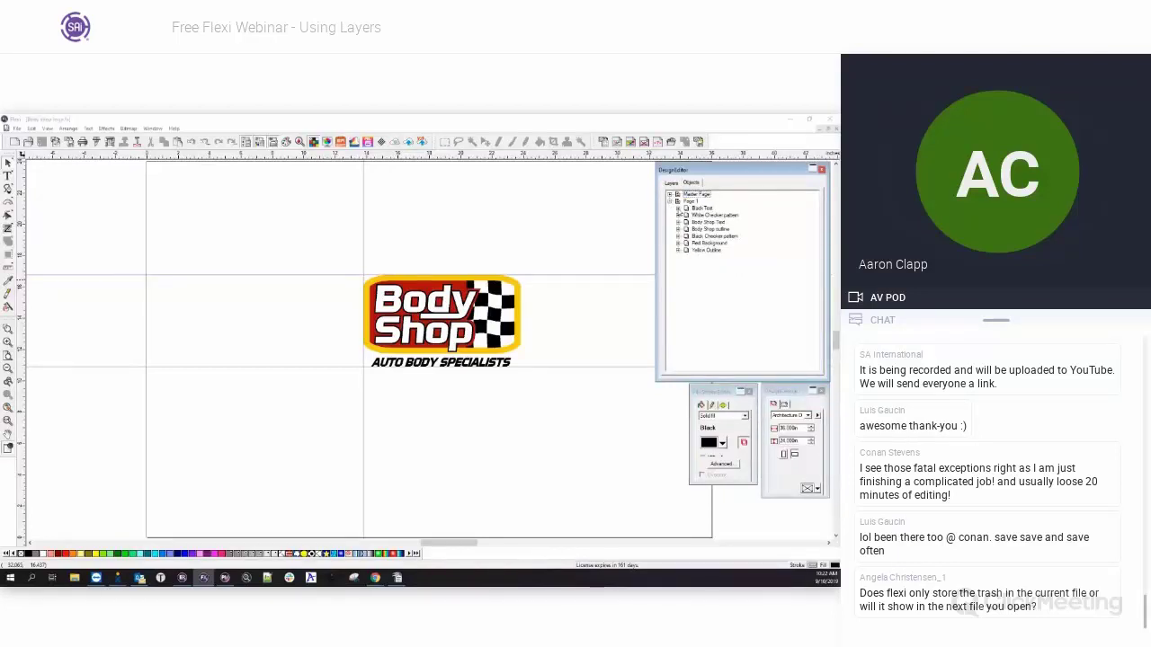
{"action": "left_click", "coordinate": [678, 208]}
{"action": "left_click", "coordinate": [678, 222]}
{"action": "left_click", "coordinate": [678, 235]}
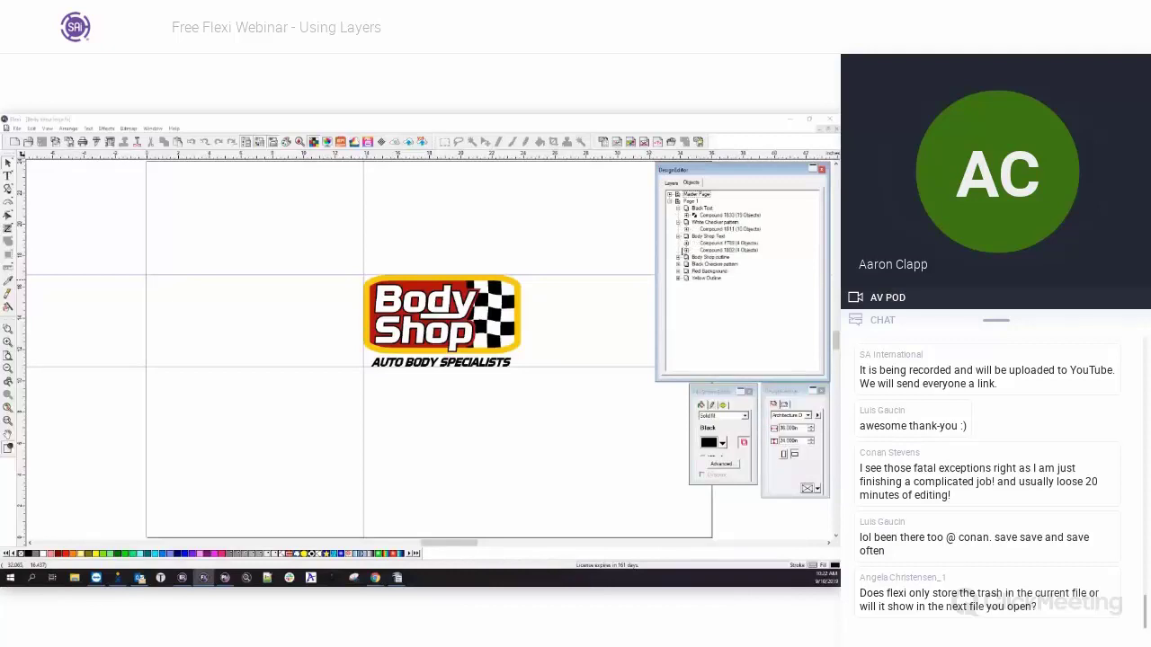
{"action": "left_click", "coordinate": [678, 257]}
{"action": "left_click", "coordinate": [678, 278]}
{"action": "left_click", "coordinate": [677, 292]}
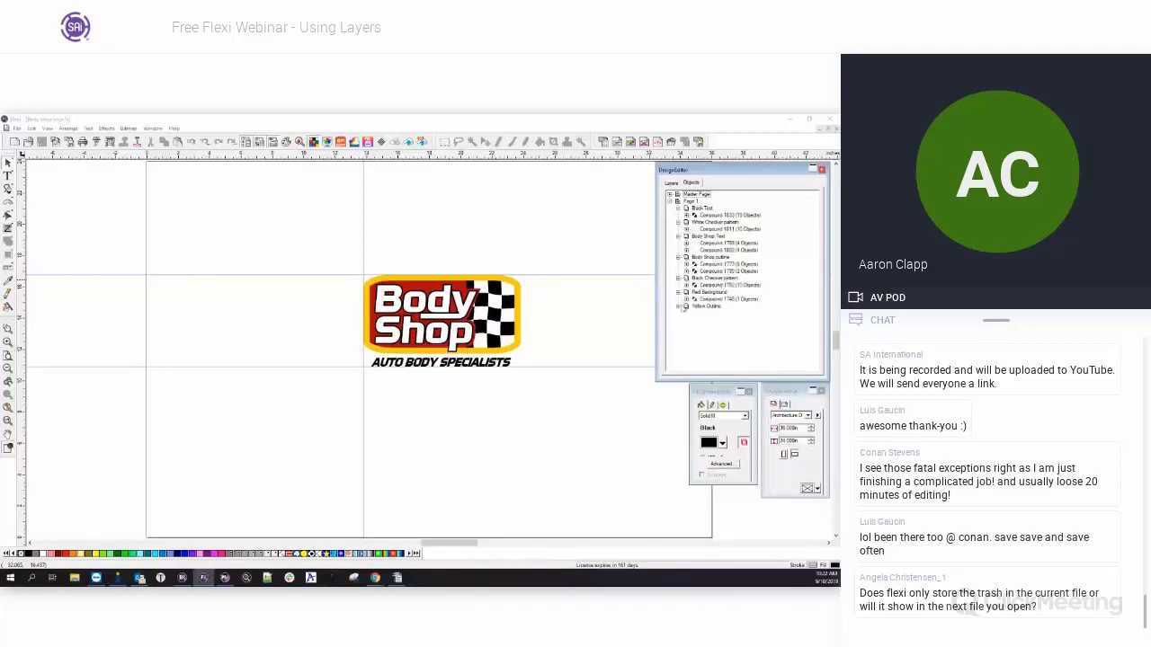
{"action": "left_click", "coordinate": [679, 306]}
Expand and select the compound in the Black Checker pattern layer, and return to the layer list.
{"action": "left_click", "coordinate": [686, 285]}
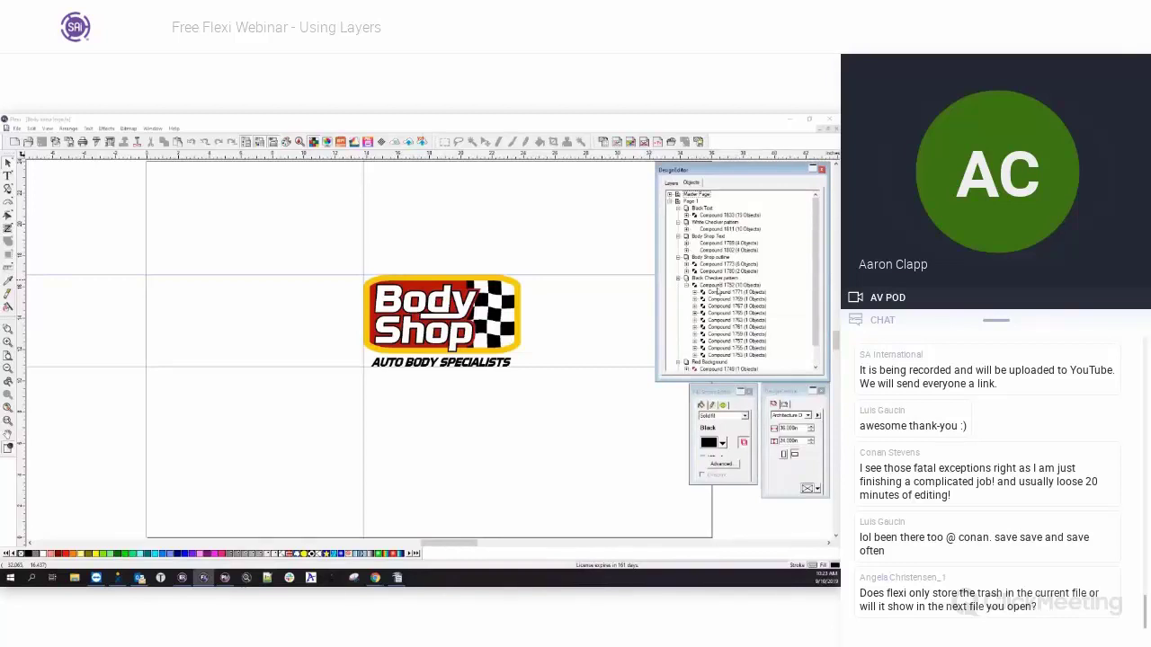
{"action": "left_click", "coordinate": [724, 285]}
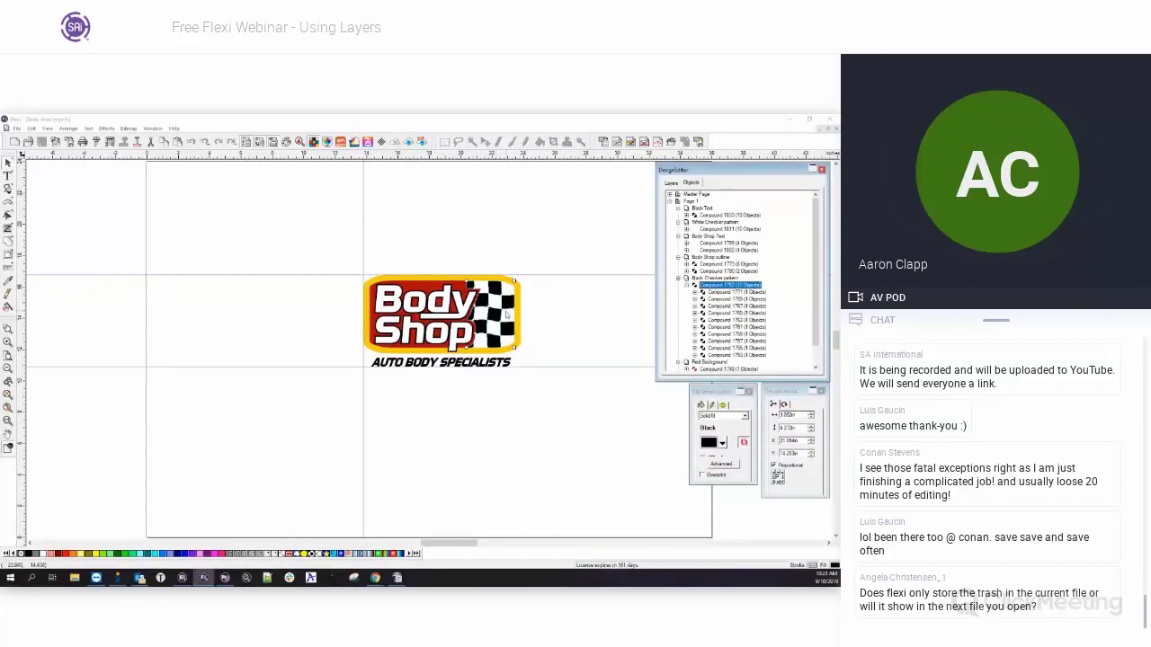
{"action": "left_click", "coordinate": [677, 185]}
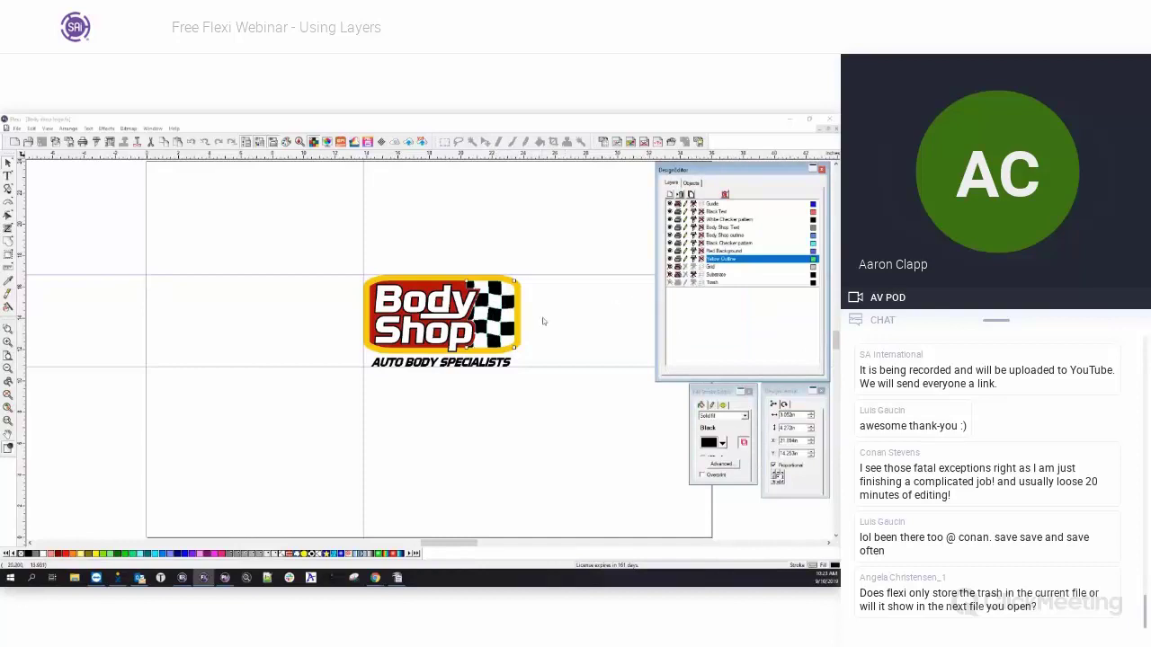
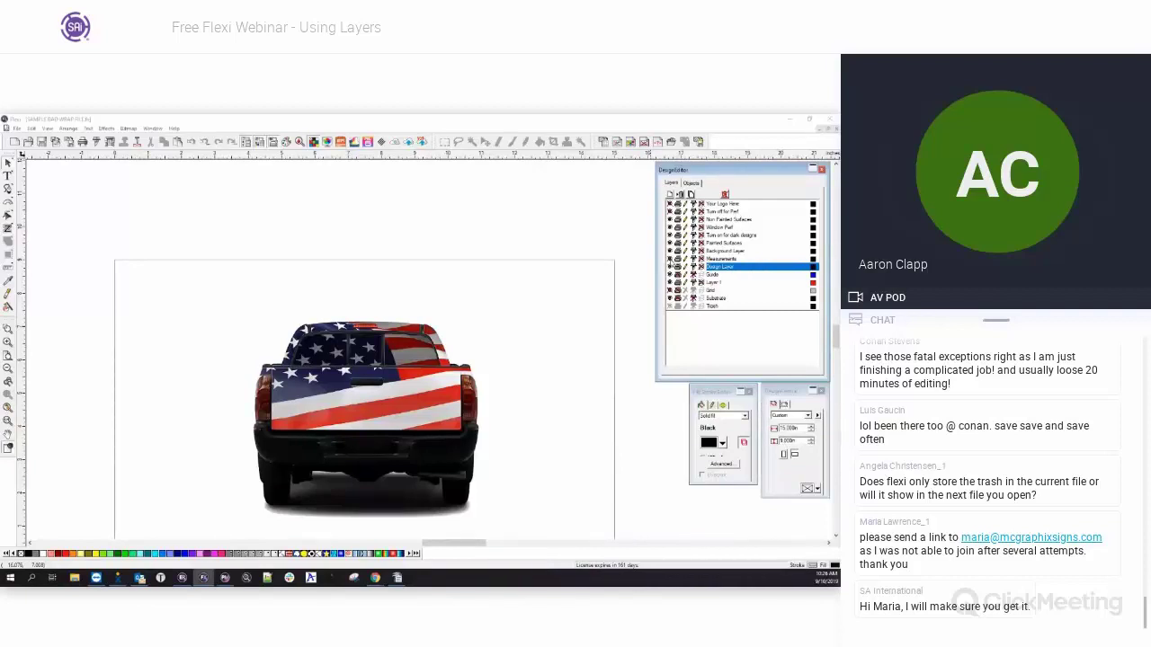
Make the Turn off for Perf and Your Logo Here layers visible in the truck wrap file, and pick the Design Layer.
{"action": "scroll", "coordinate": [590, 302], "scroll_direction": "down", "scroll_amount": 2}
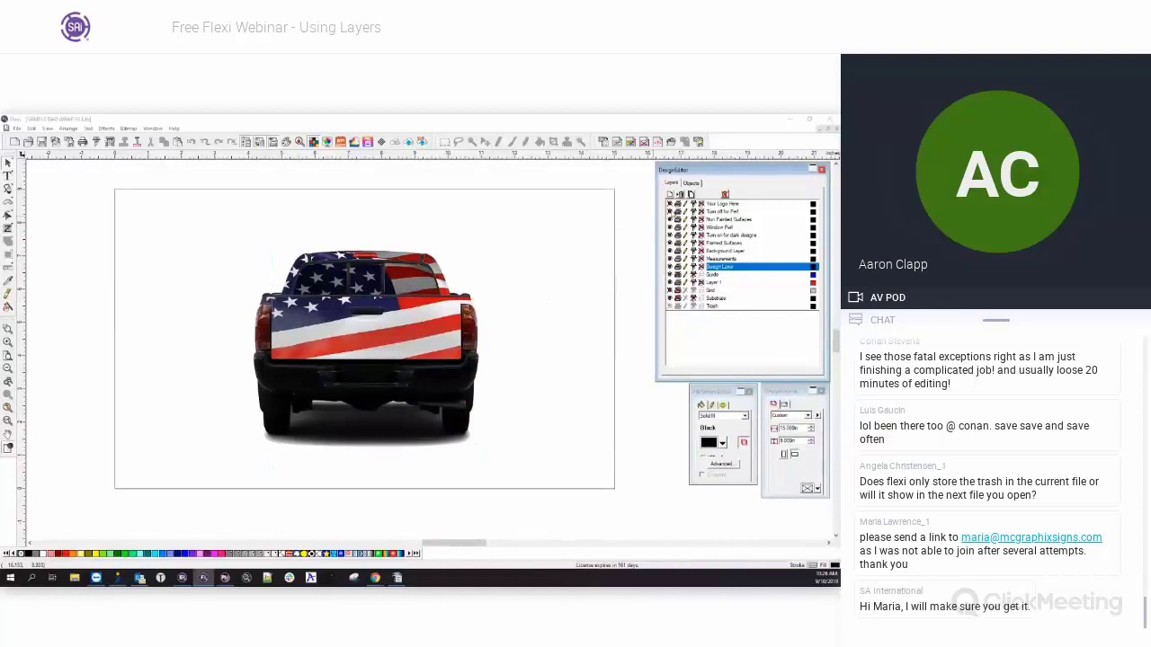
{"action": "left_click", "coordinate": [669, 227]}
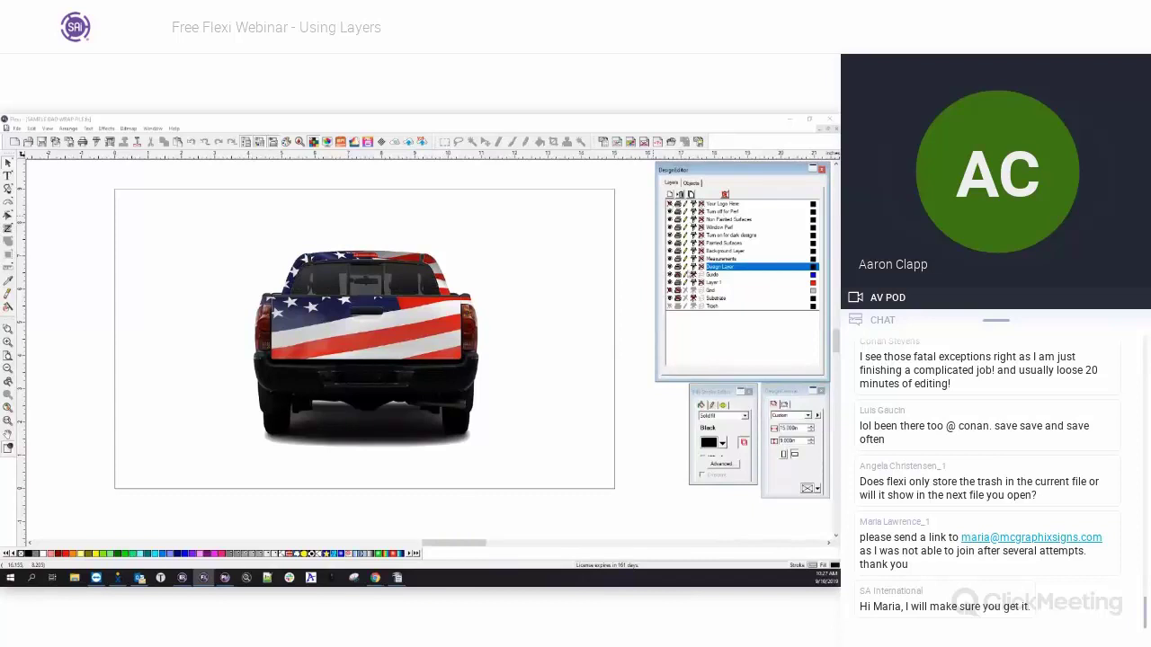
{"action": "left_click", "coordinate": [670, 203]}
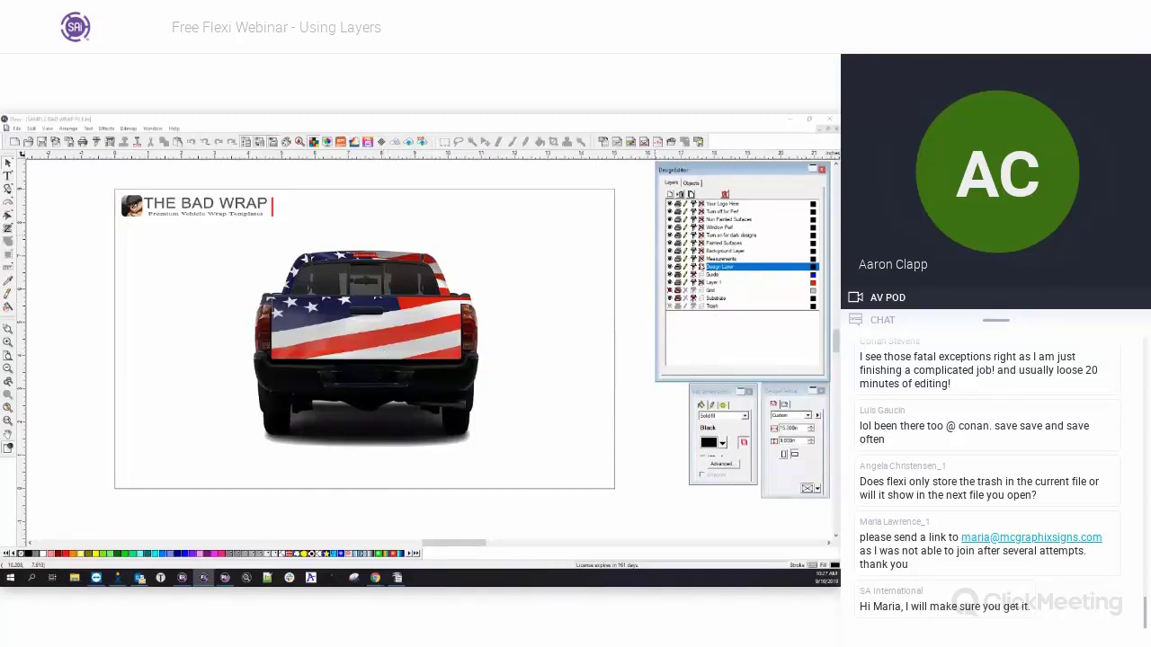
{"action": "double_click", "coordinate": [724, 267]}
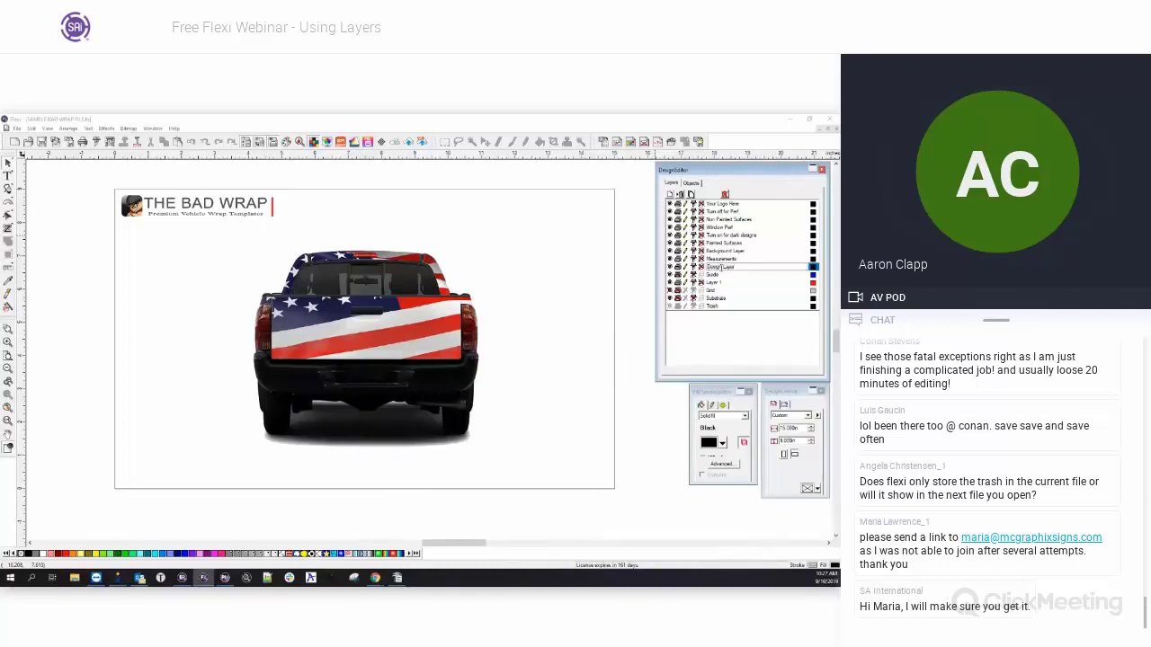
Select the US flag image under Design Layer in the object list and move it slightly left and down on the truck.
{"action": "left_click", "coordinate": [691, 182]}
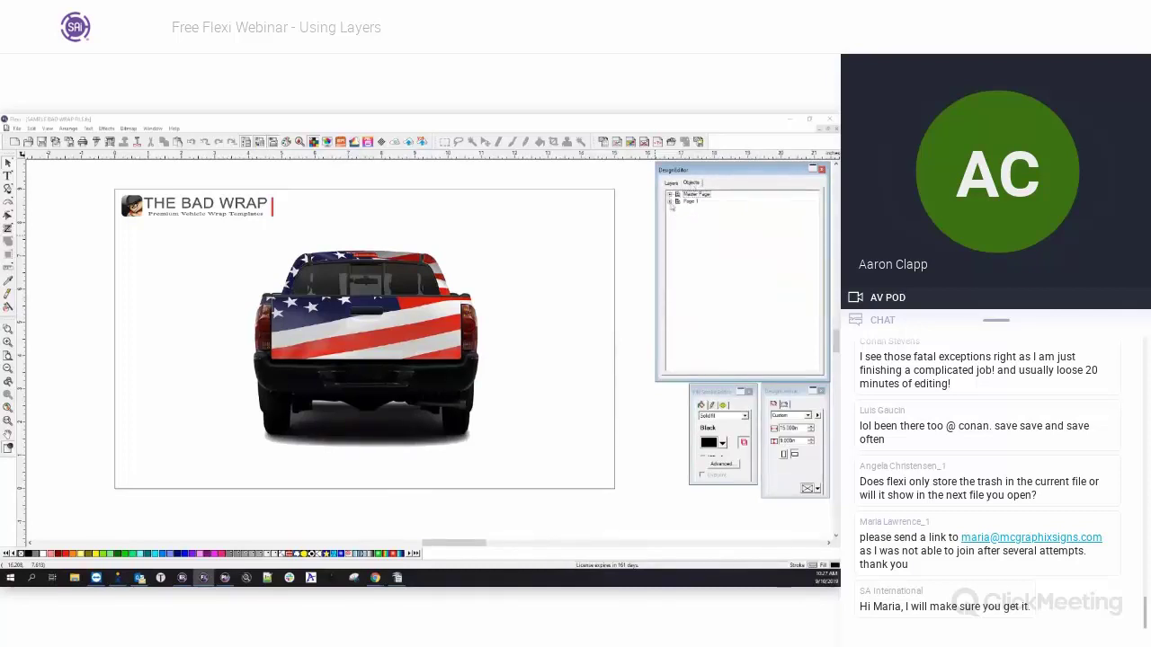
{"action": "left_click", "coordinate": [670, 202]}
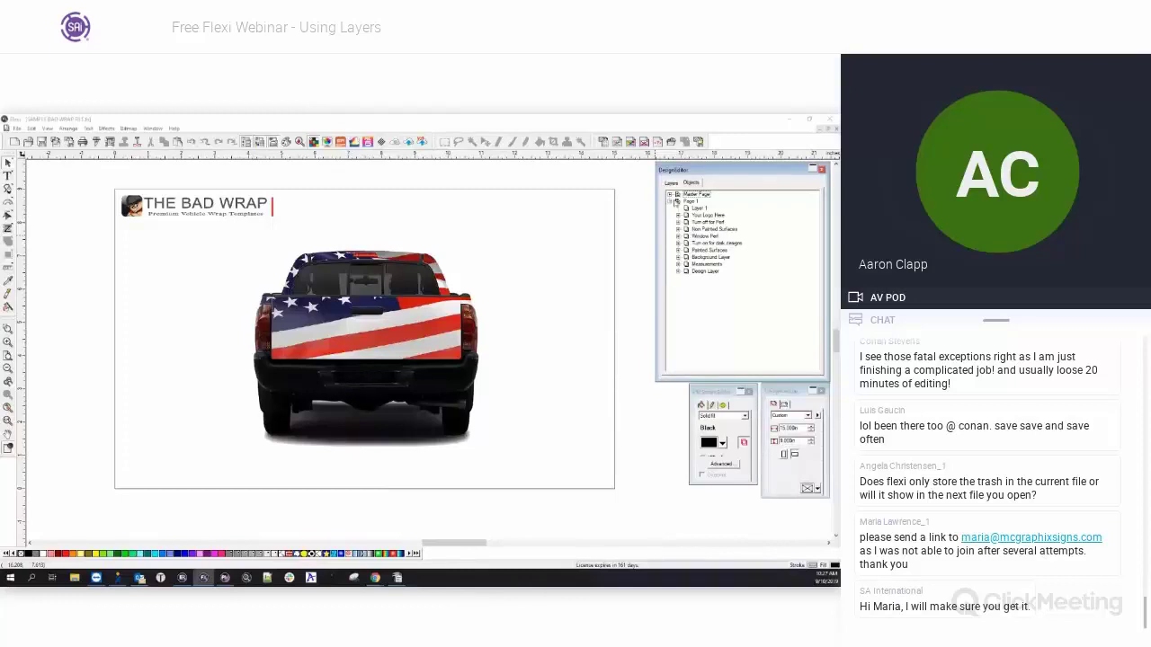
{"action": "left_click", "coordinate": [678, 270]}
{"action": "left_click", "coordinate": [725, 278]}
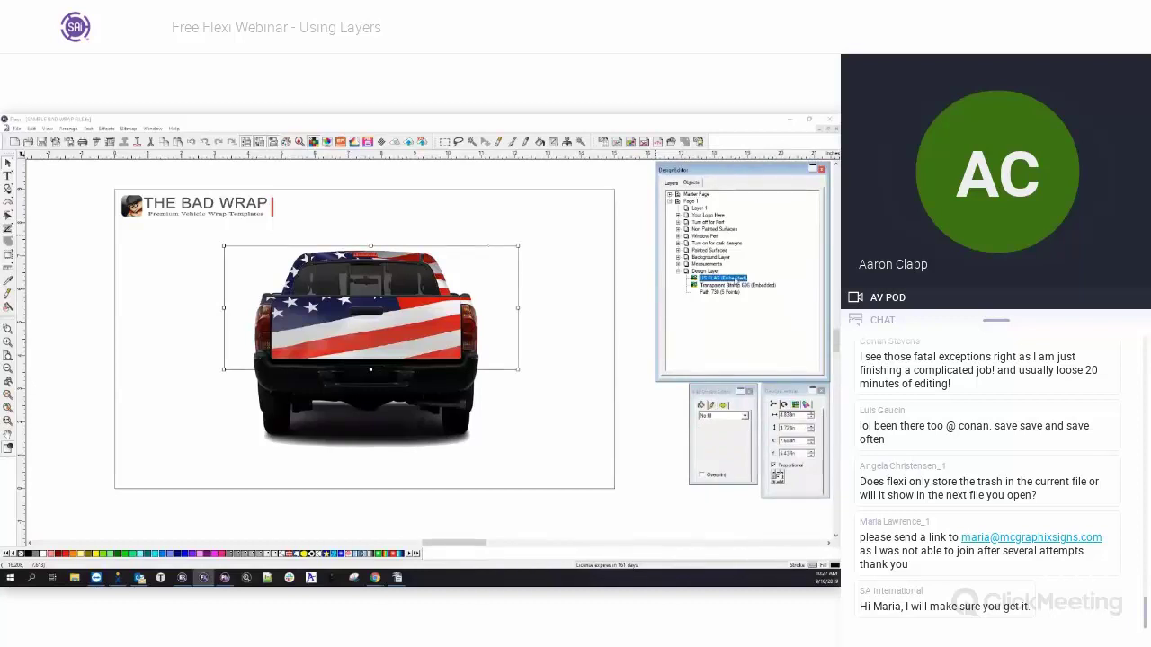
{"action": "mouse_move", "coordinate": [468, 270]}
{"action": "left_mouse_down"}
{"action": "mouse_move", "coordinate": [435, 275]}
{"action": "mouse_move", "coordinate": [509, 271]}
{"action": "mouse_move", "coordinate": [456, 275]}
{"action": "left_mouse_up"}
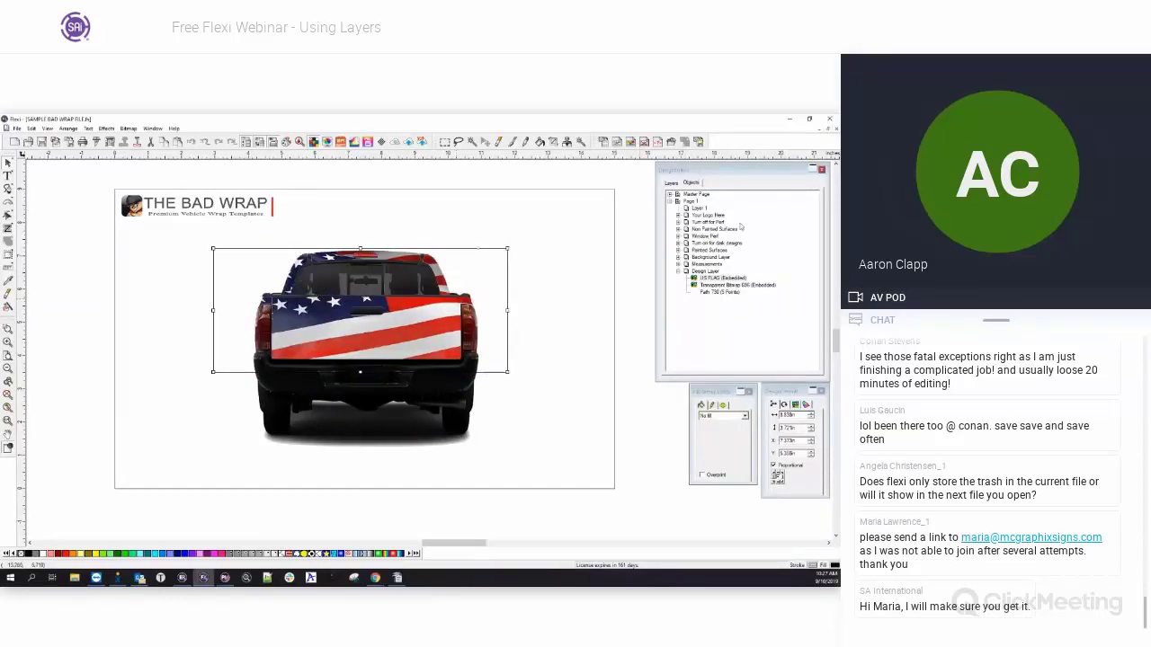
Hide the logo, perf, non-painted, dark-design, painted and background template layers one by one, leaving the flag artwork and measurements.
{"action": "left_click", "coordinate": [673, 185]}
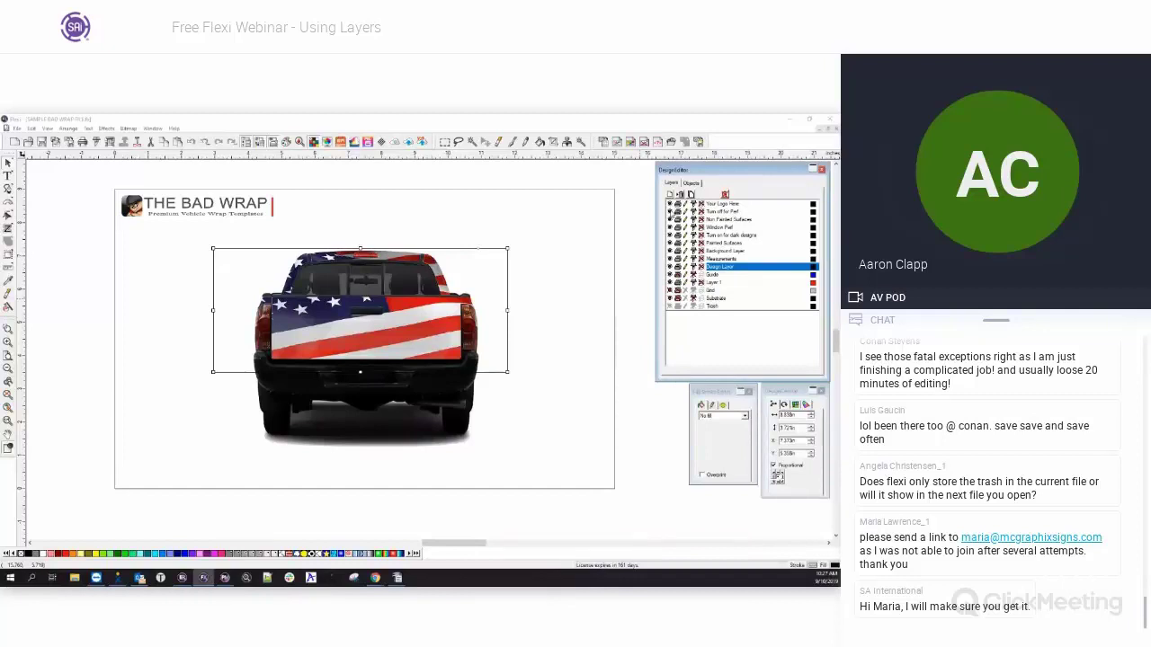
{"action": "left_click", "coordinate": [670, 204]}
{"action": "left_click", "coordinate": [671, 227]}
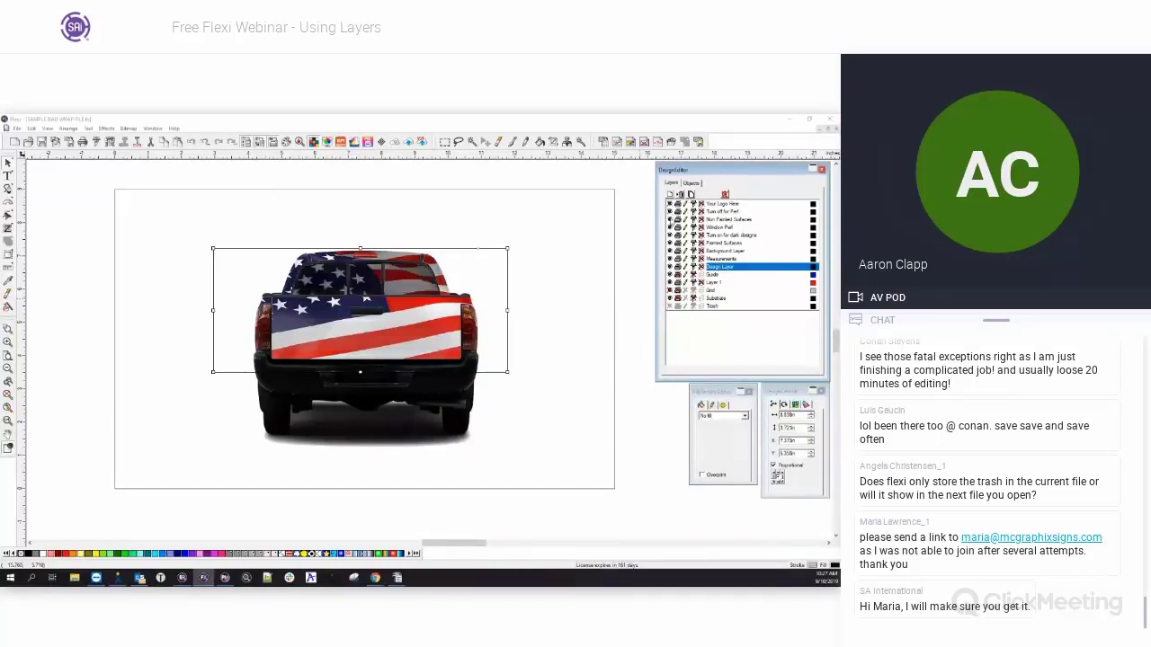
{"action": "left_click", "coordinate": [671, 219]}
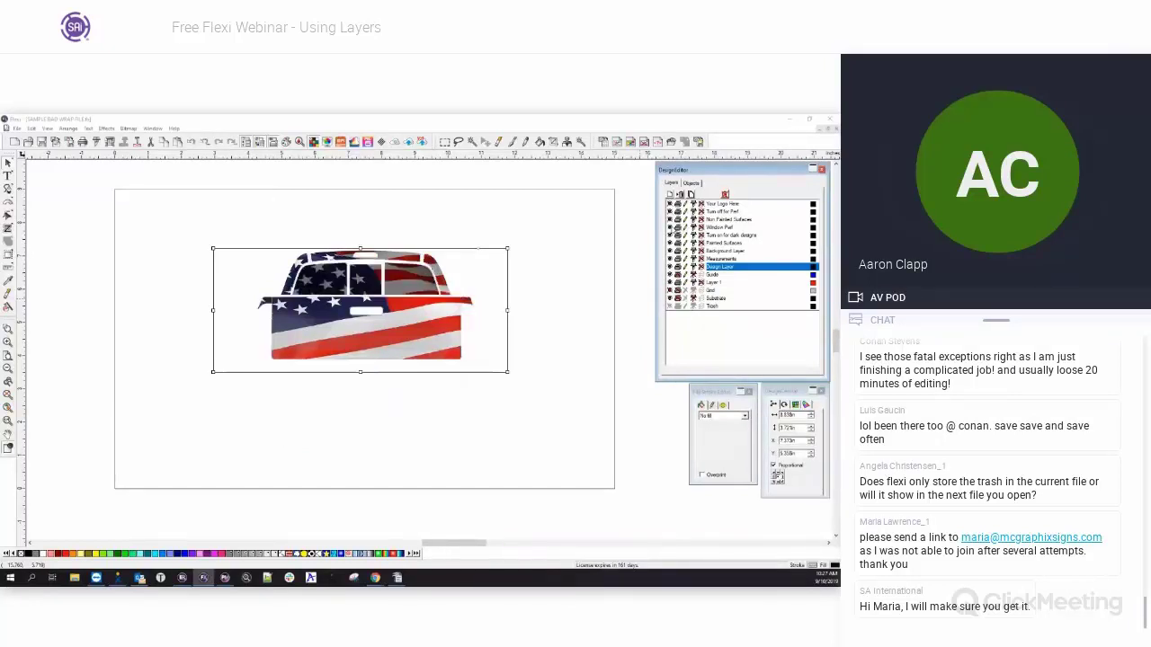
{"action": "left_click", "coordinate": [671, 235]}
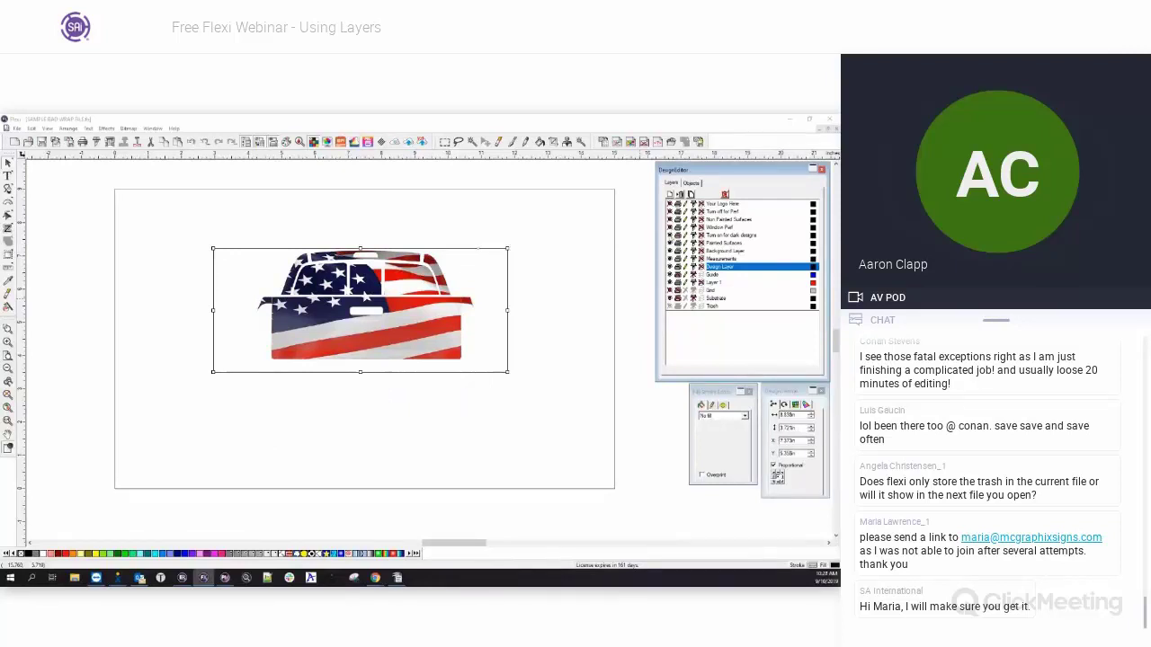
{"action": "left_click", "coordinate": [671, 243]}
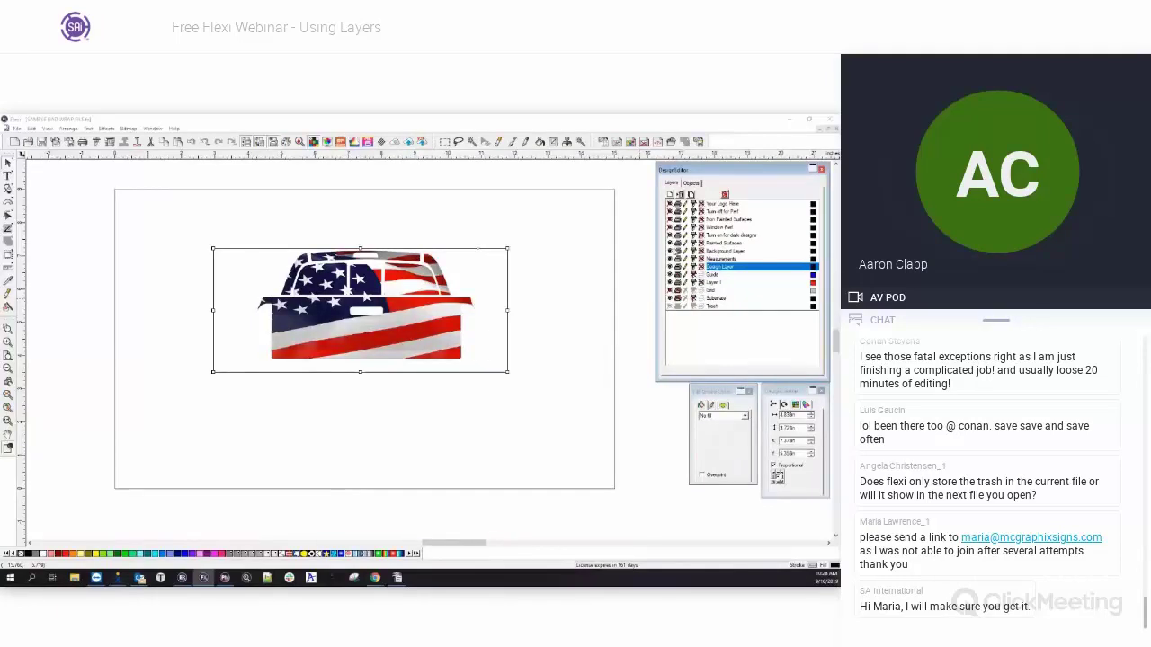
{"action": "left_click", "coordinate": [670, 251]}
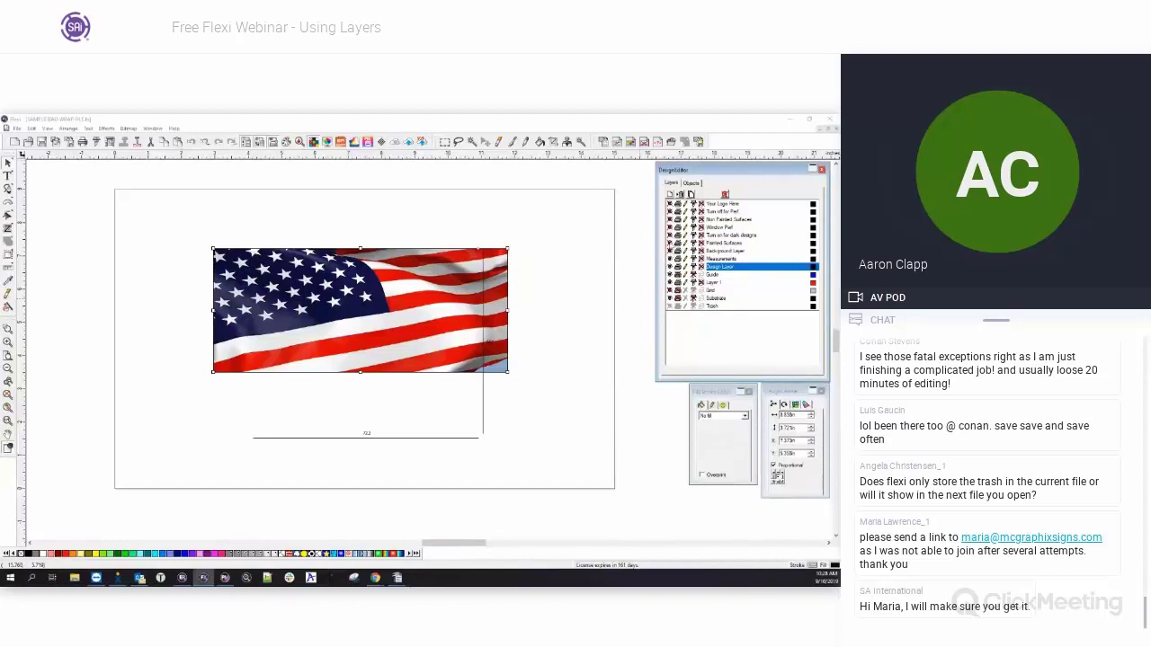
Show the template layers again except Your Logo Here, toggling the Turn off for Perf layer to compare the rear window with and without perf.
{"action": "left_click", "coordinate": [671, 253]}
{"action": "left_click", "coordinate": [670, 239]}
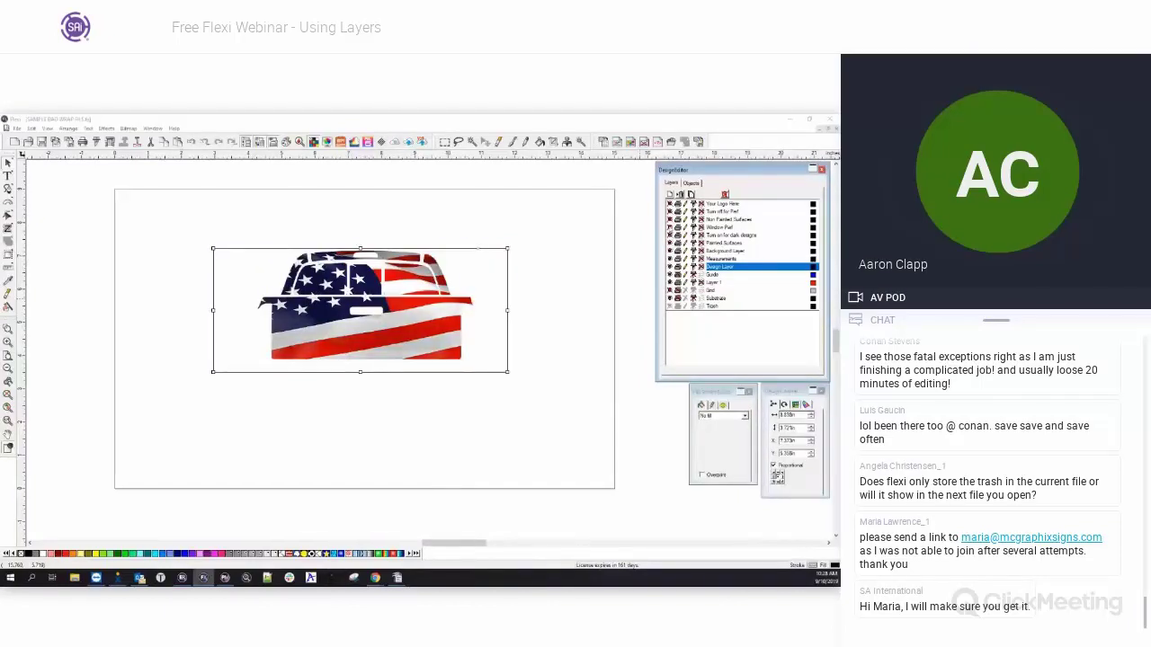
{"action": "left_click", "coordinate": [672, 228]}
{"action": "left_click", "coordinate": [670, 220]}
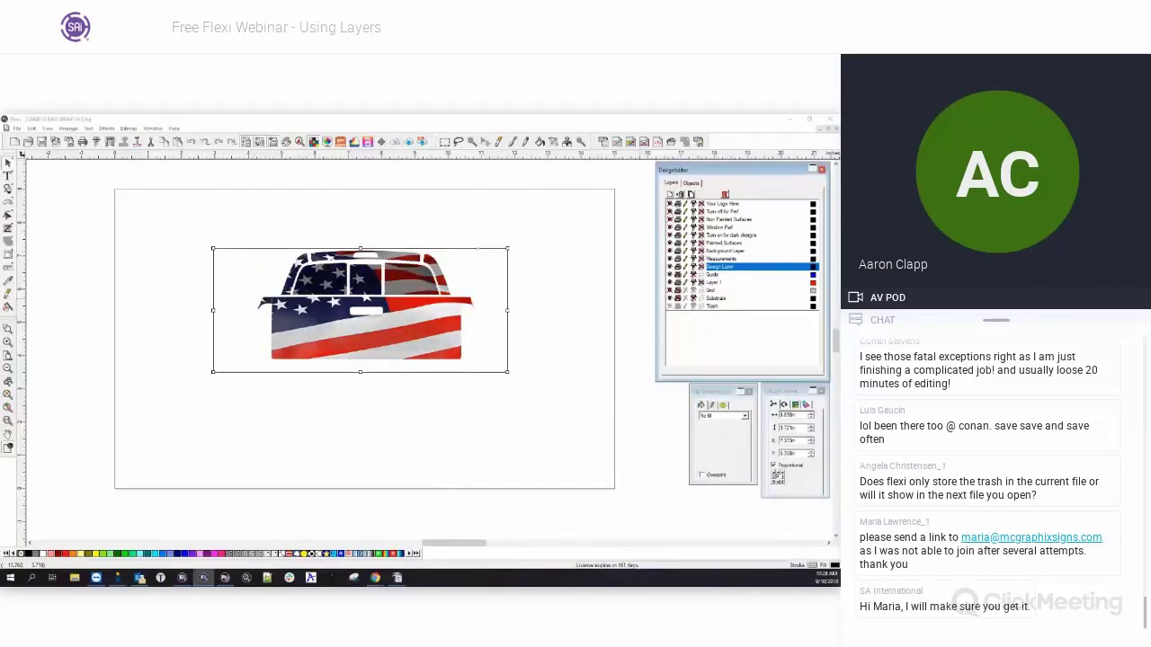
{"action": "left_click", "coordinate": [671, 220]}
{"action": "left_click", "coordinate": [670, 212]}
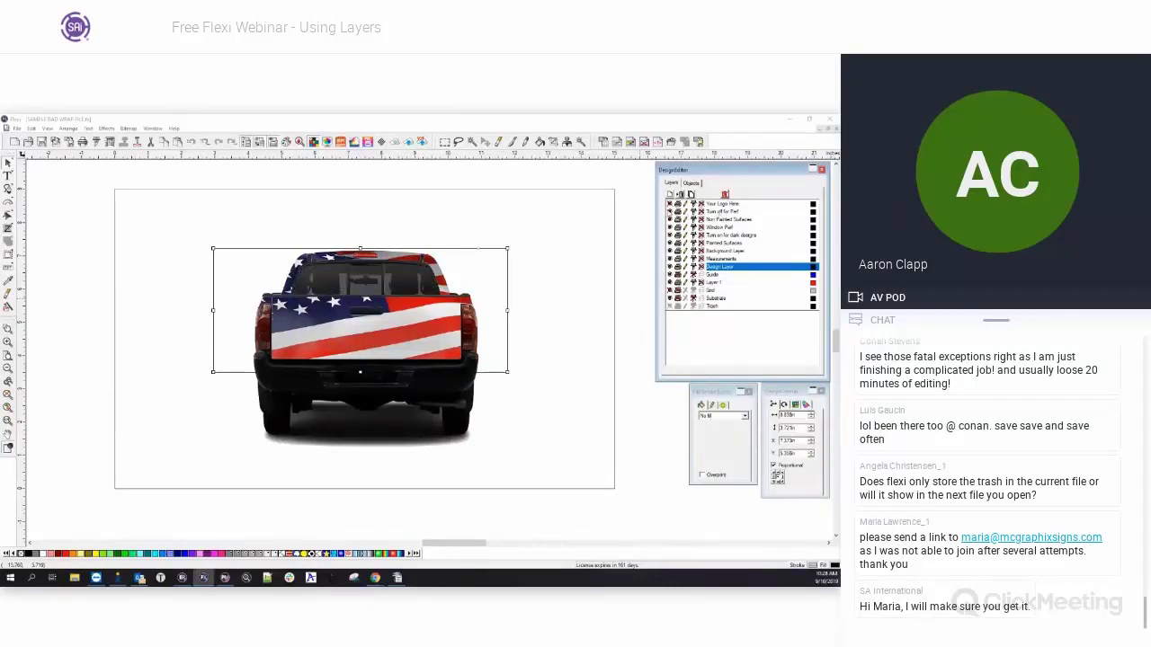
{"action": "left_click", "coordinate": [670, 212]}
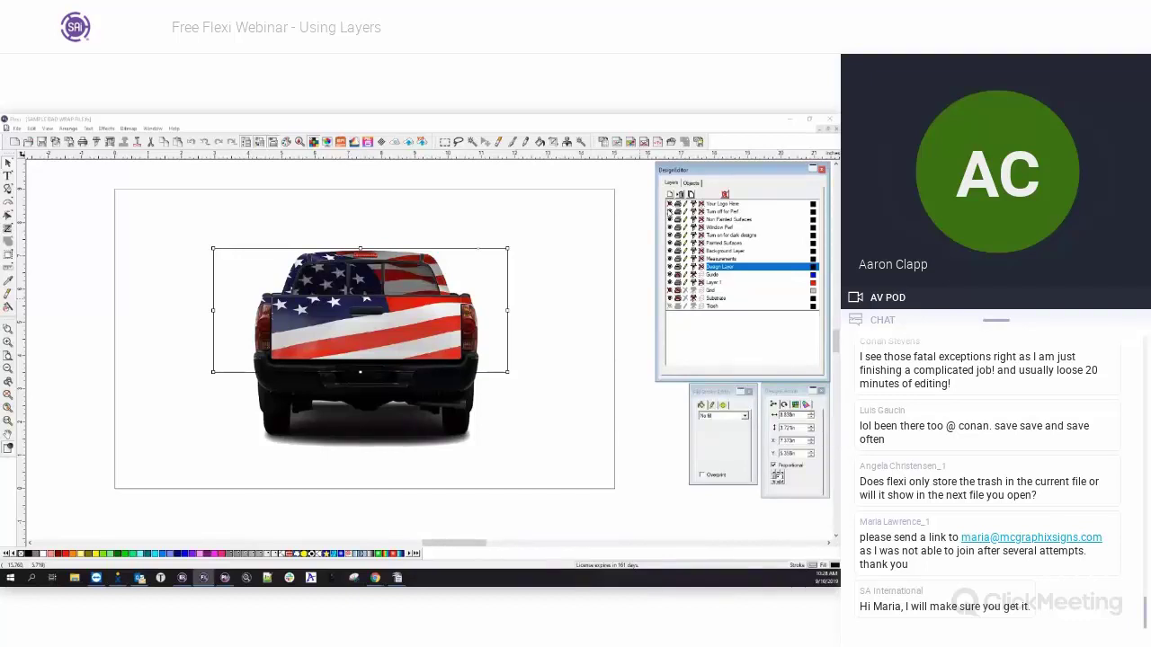
{"action": "left_click", "coordinate": [670, 212]}
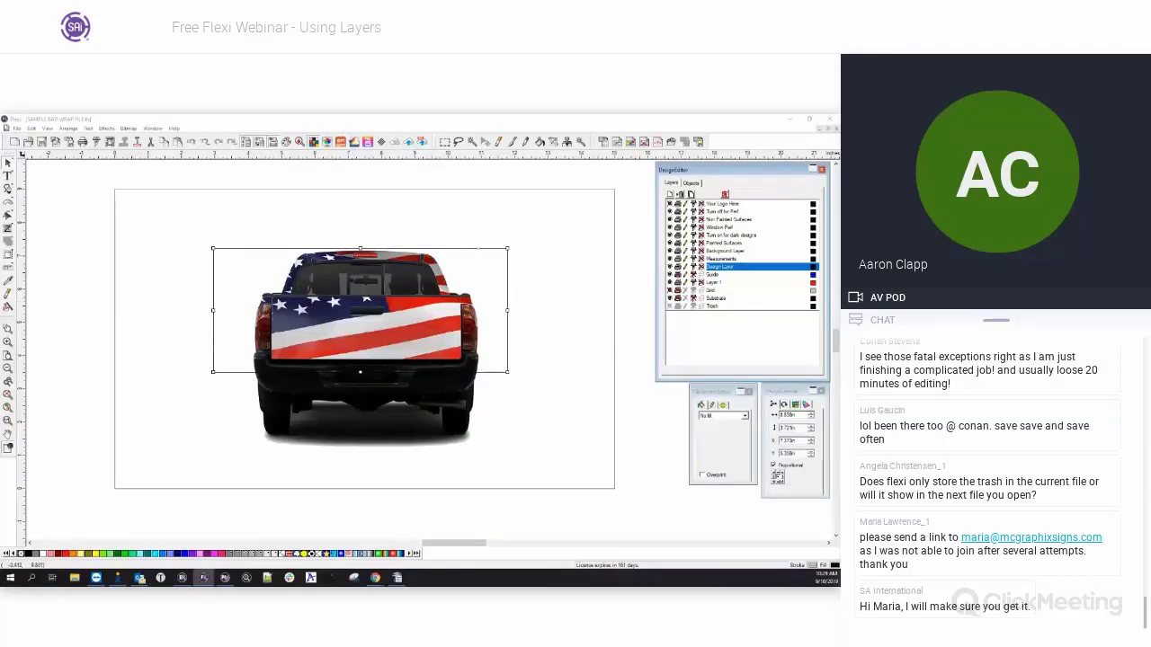
Switch to the Body shop logo file, make Body Shop Text the current layer, and bring up the object list.
{"action": "left_click", "coordinate": [152, 129]}
{"action": "left_click", "coordinate": [193, 206]}
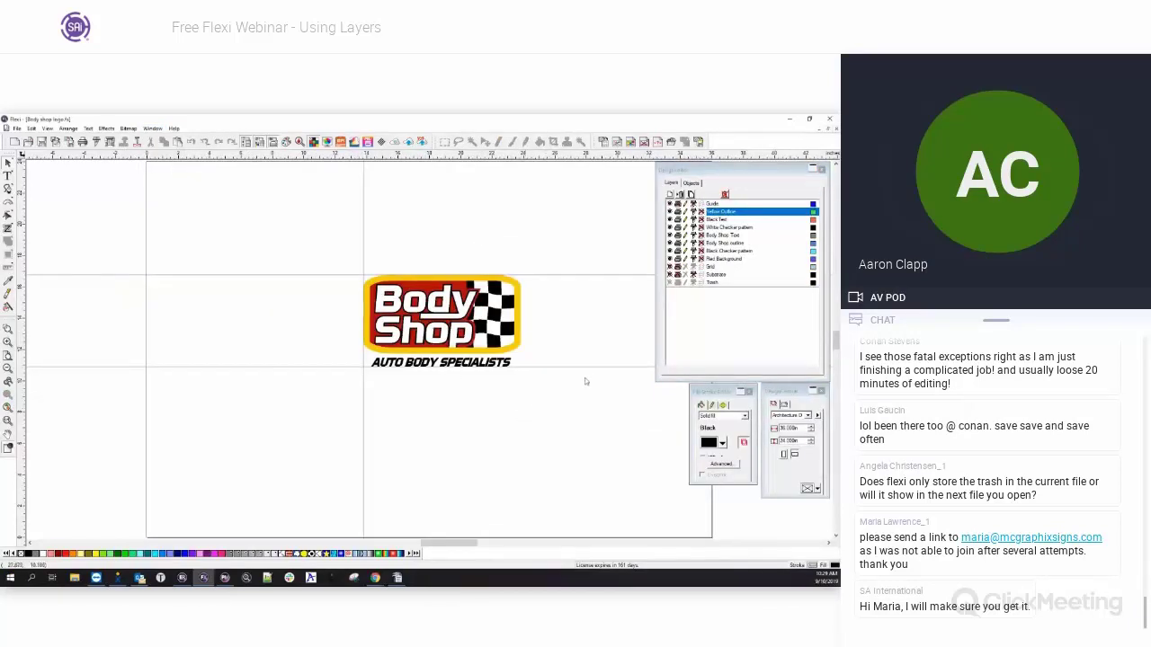
{"action": "left_click", "coordinate": [691, 182]}
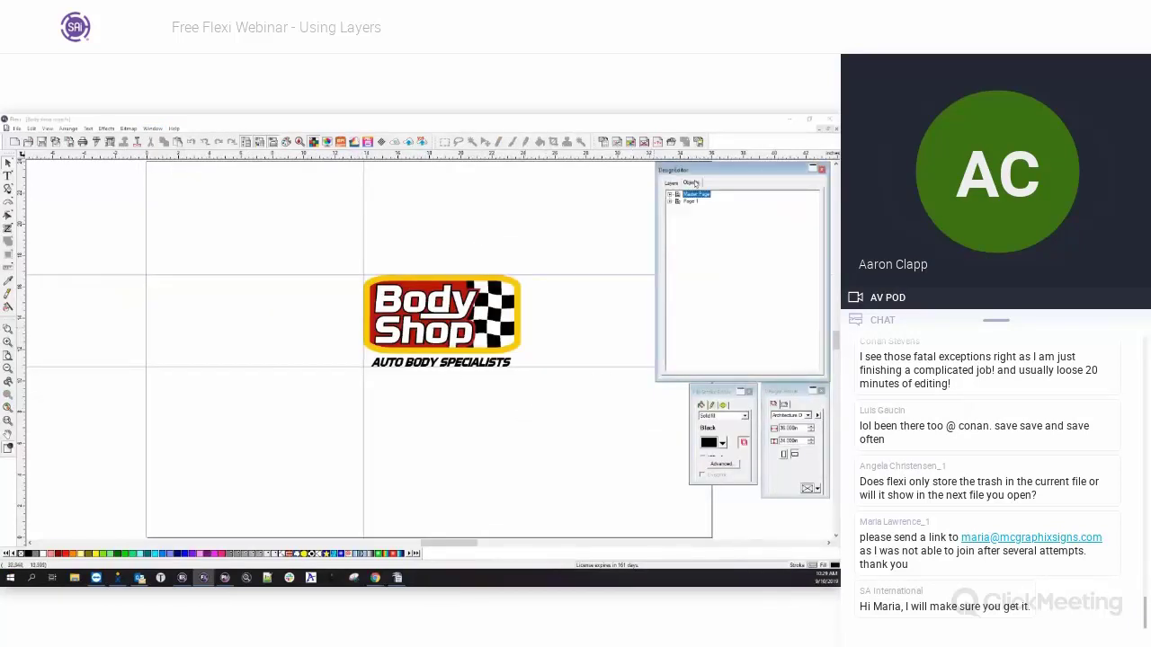
{"action": "left_click", "coordinate": [673, 184]}
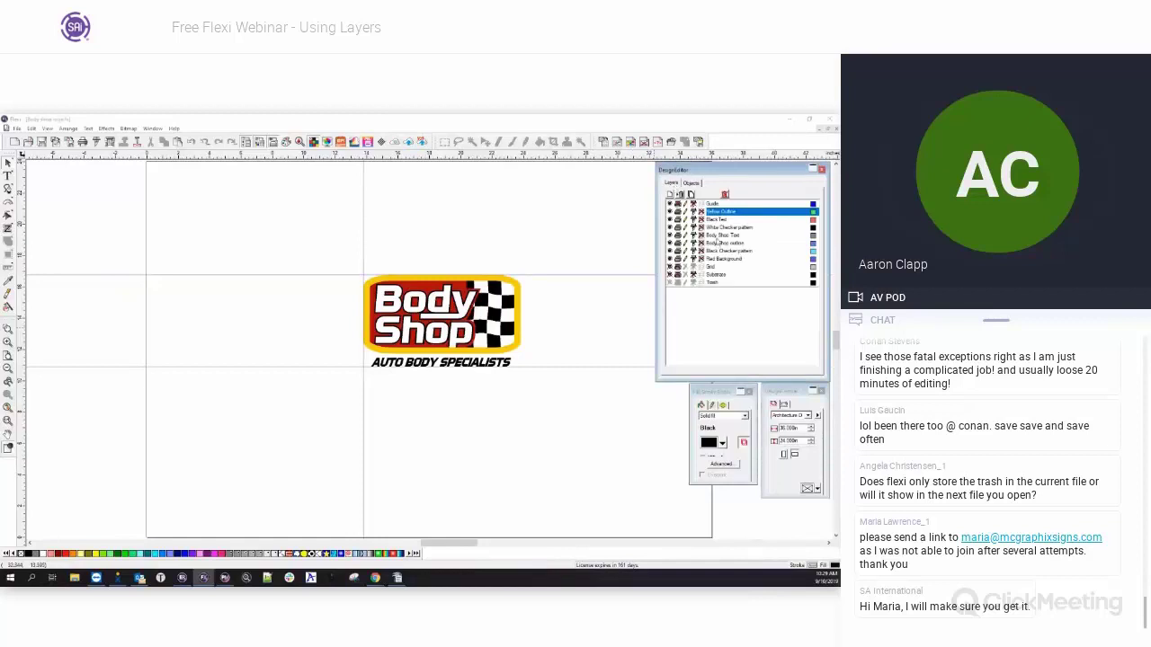
{"action": "left_click", "coordinate": [720, 235]}
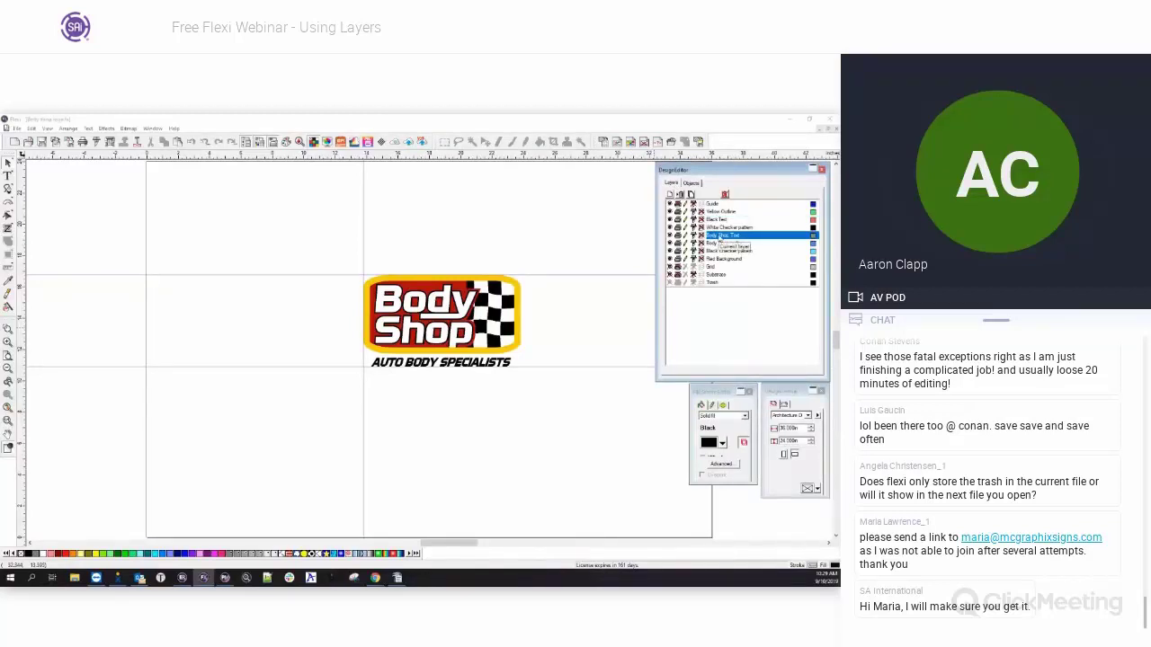
{"action": "left_click", "coordinate": [691, 183]}
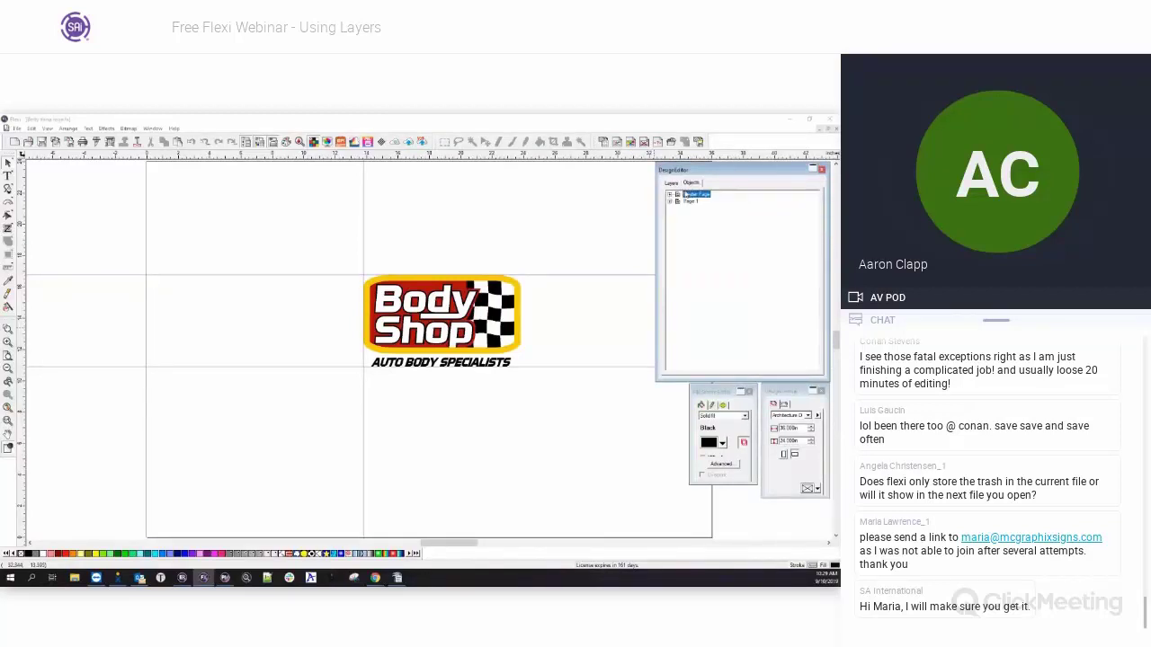
Expand Page 1 and Body Shop Text in the object list, select the first compound, and set its fill to Burgundy.
{"action": "left_click", "coordinate": [672, 201]}
{"action": "left_click", "coordinate": [678, 230]}
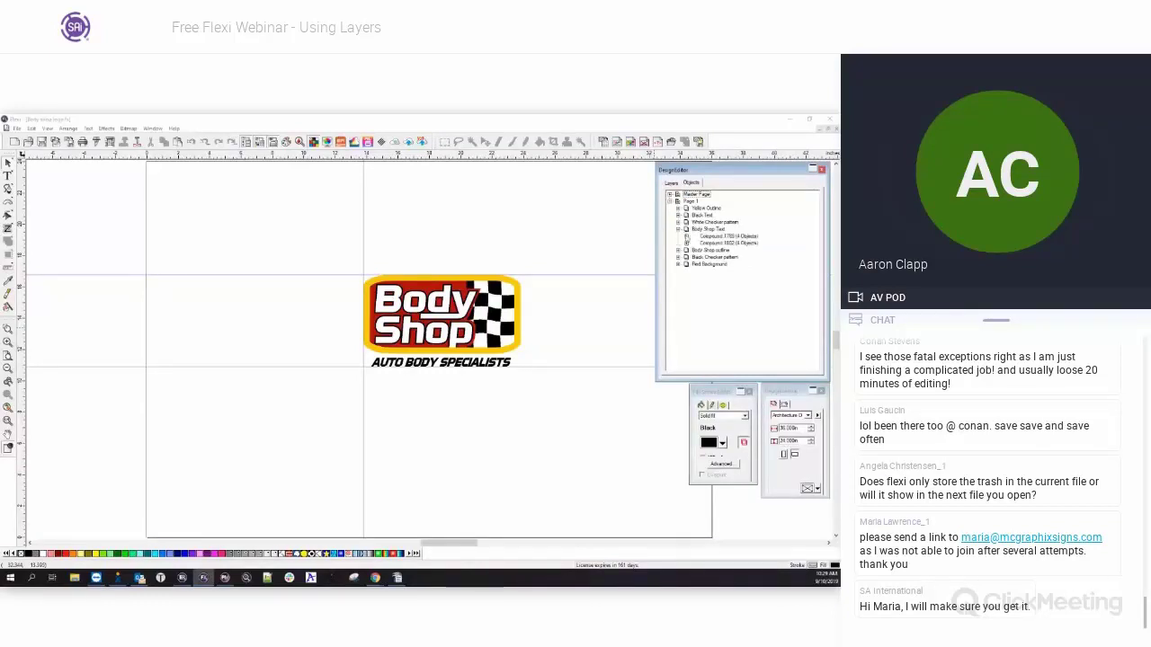
{"action": "left_click", "coordinate": [709, 237]}
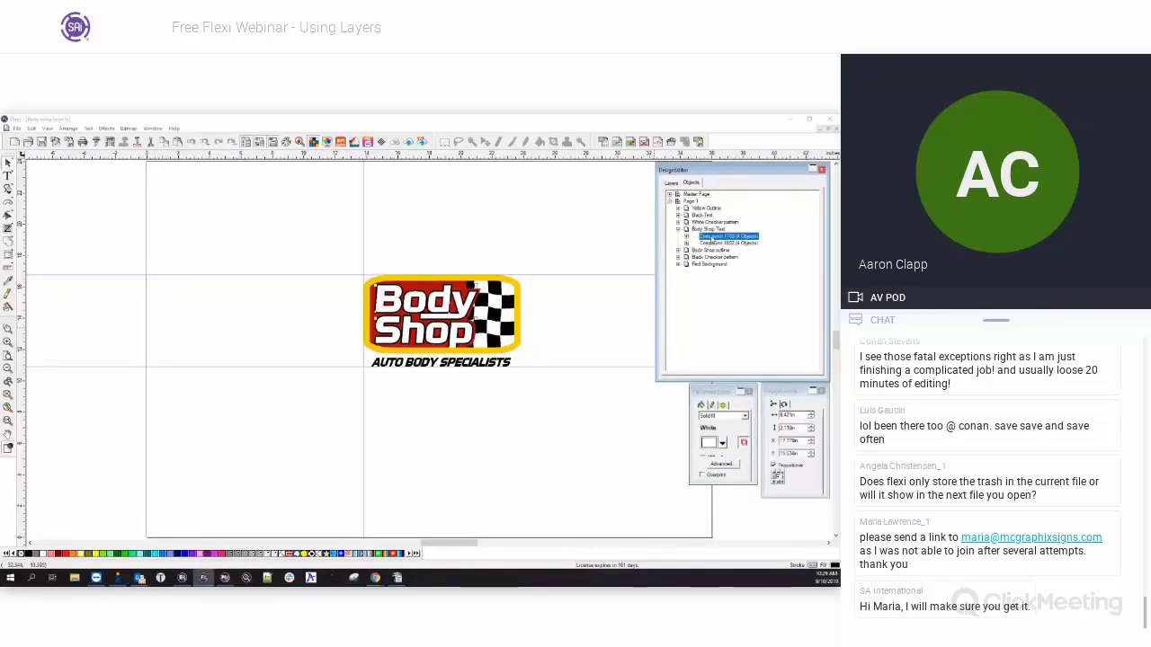
{"action": "left_click", "coordinate": [722, 444]}
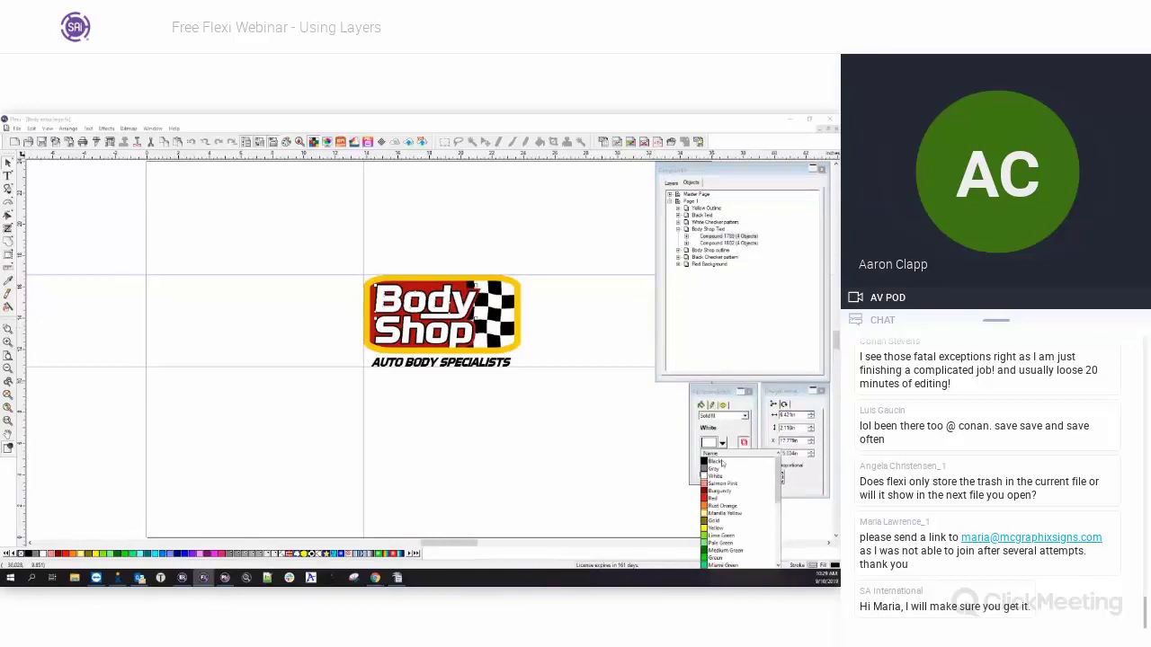
{"action": "left_click", "coordinate": [719, 493]}
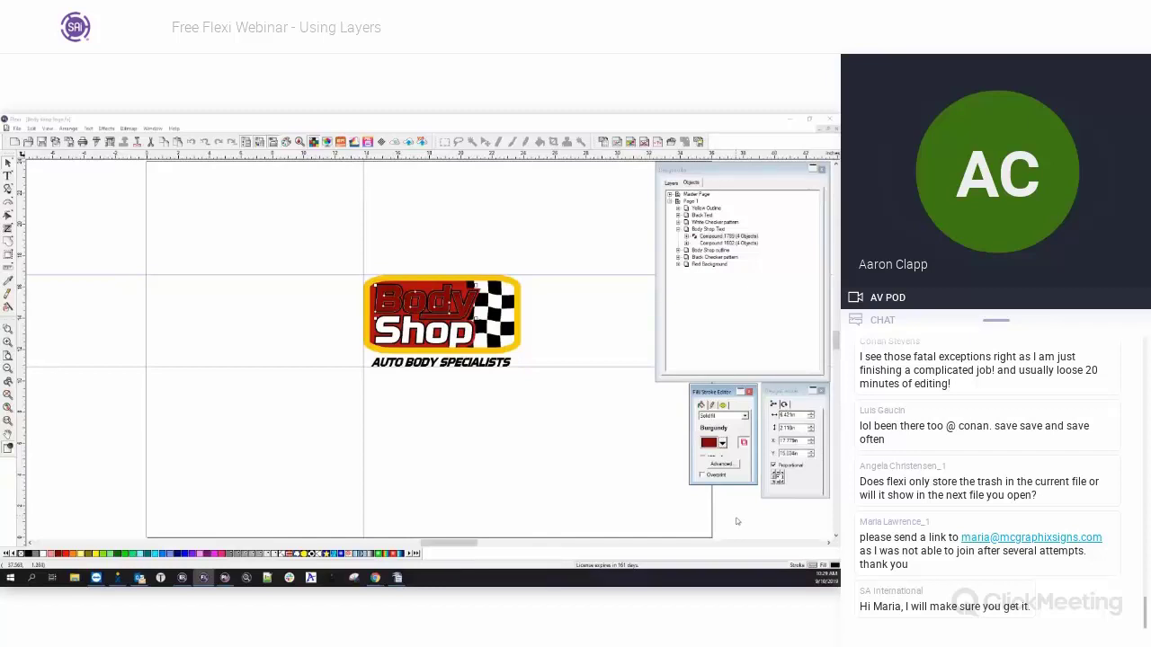
Return to the layer list, hide the Guide layer and show the Grid layer.
{"action": "left_click", "coordinate": [670, 183]}
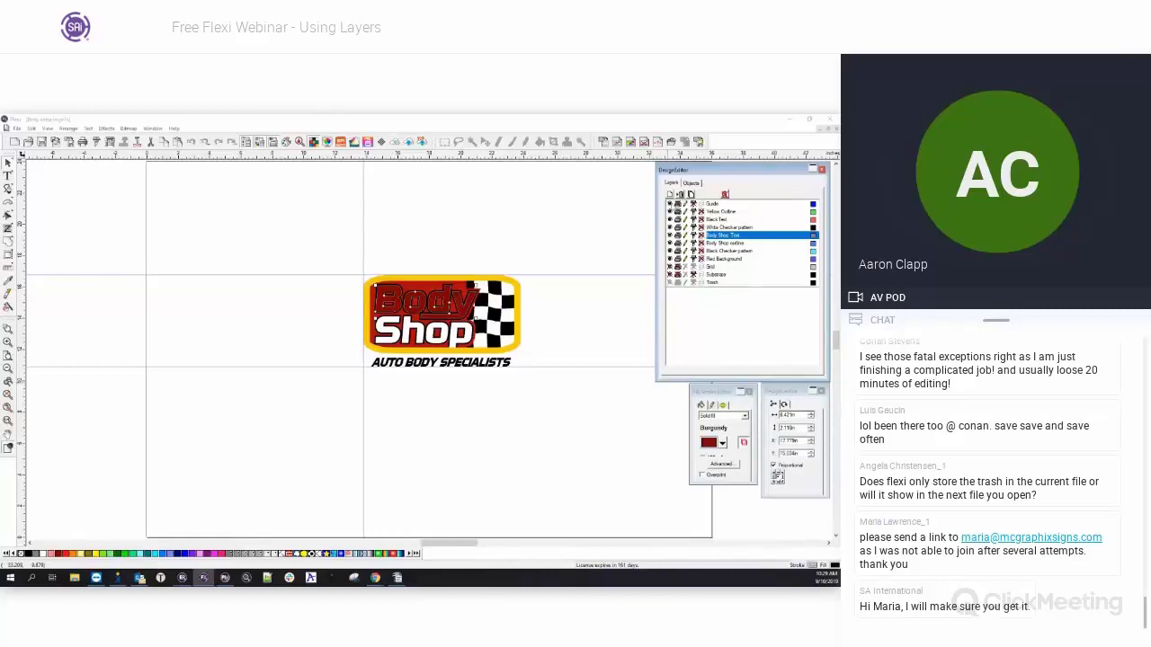
{"action": "left_click", "coordinate": [670, 205]}
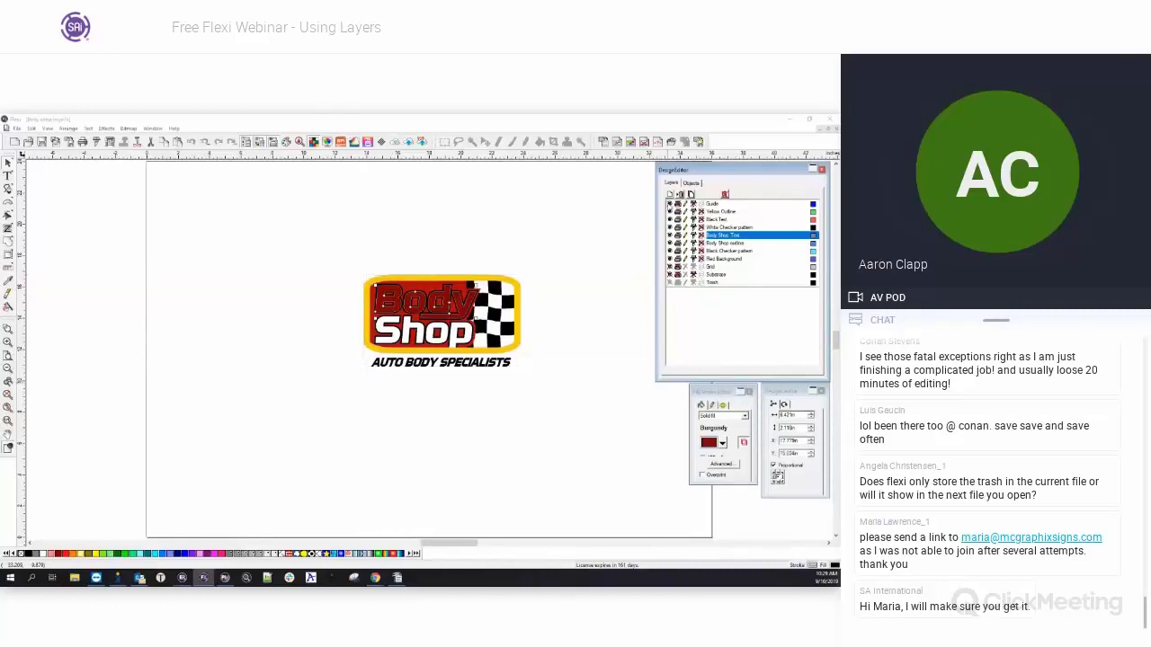
{"action": "left_click", "coordinate": [670, 205]}
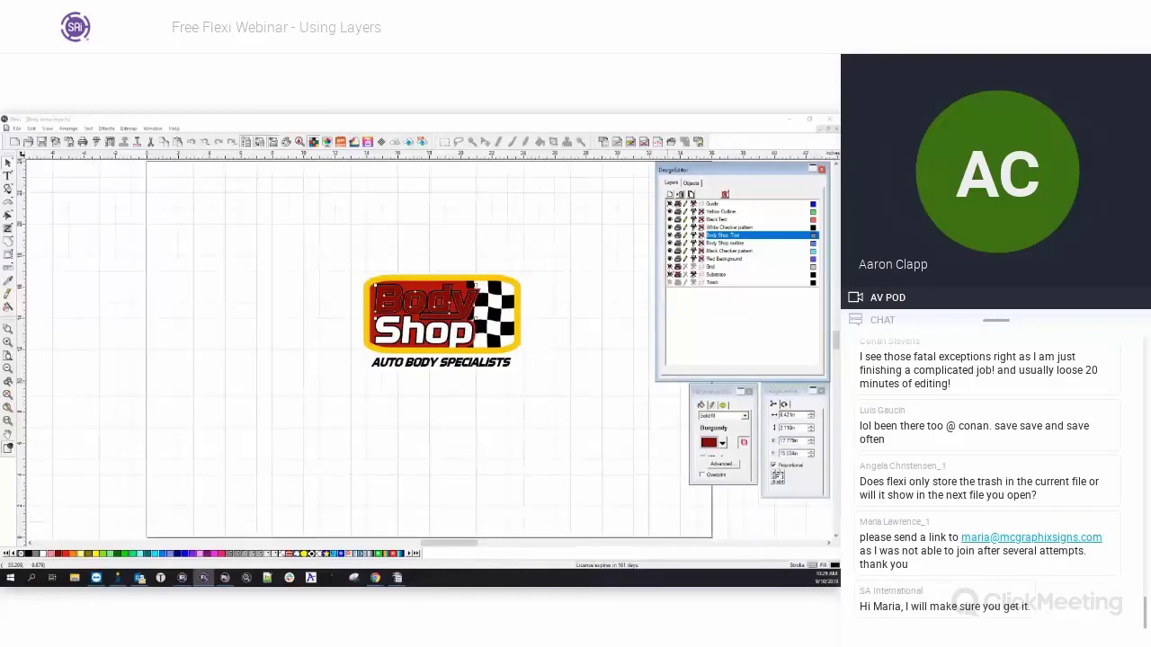
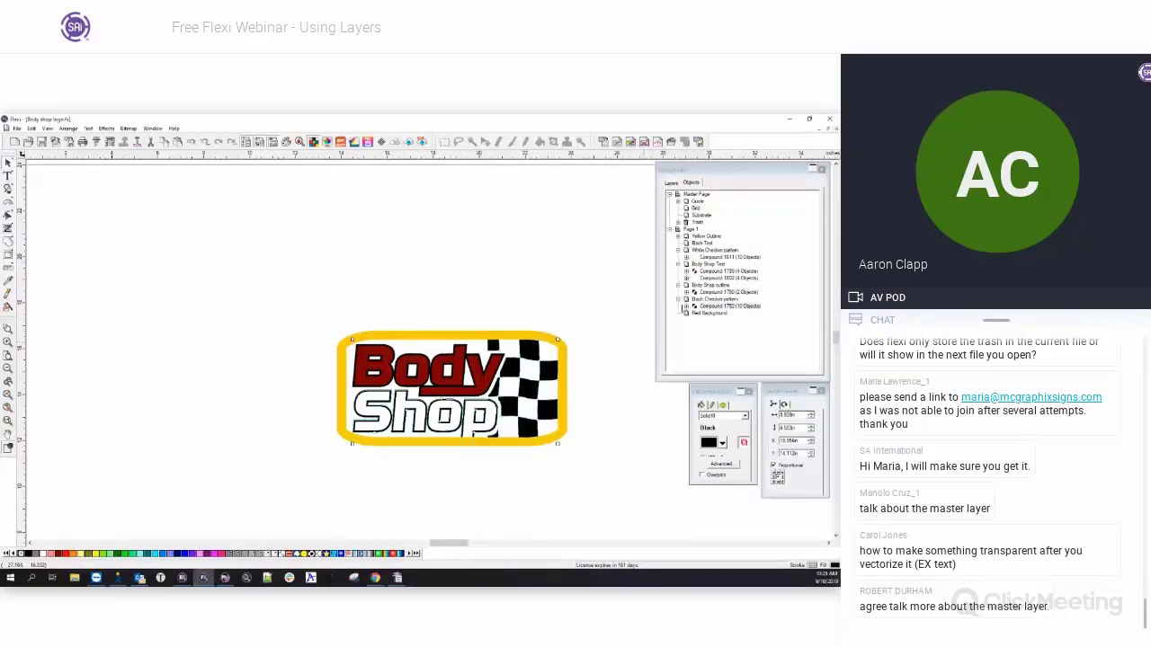
Collapse the White Checker pattern, Body Shop Text, Body Shop outline and Black Checker pattern entries in the object list, and deselect the artwork.
{"action": "left_click", "coordinate": [678, 298]}
{"action": "left_click", "coordinate": [532, 393]}
{"action": "left_click", "coordinate": [681, 248]}
{"action": "left_click", "coordinate": [677, 250]}
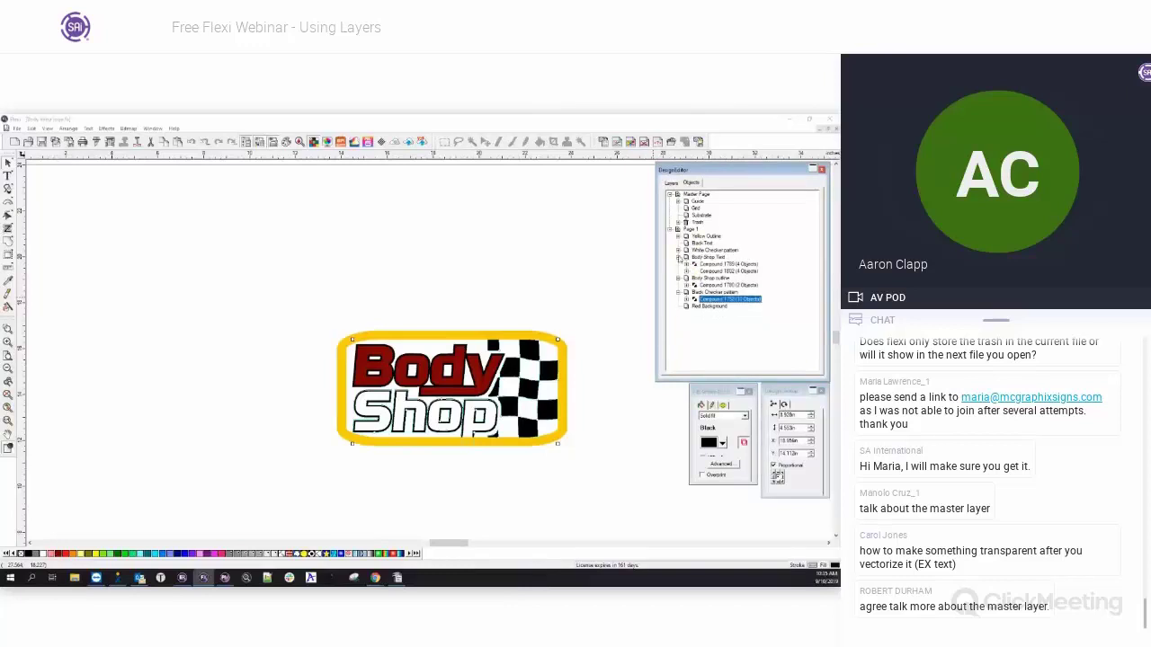
{"action": "left_click", "coordinate": [678, 258]}
{"action": "left_click", "coordinate": [678, 264]}
{"action": "left_click", "coordinate": [678, 270]}
{"action": "left_click", "coordinate": [697, 330]}
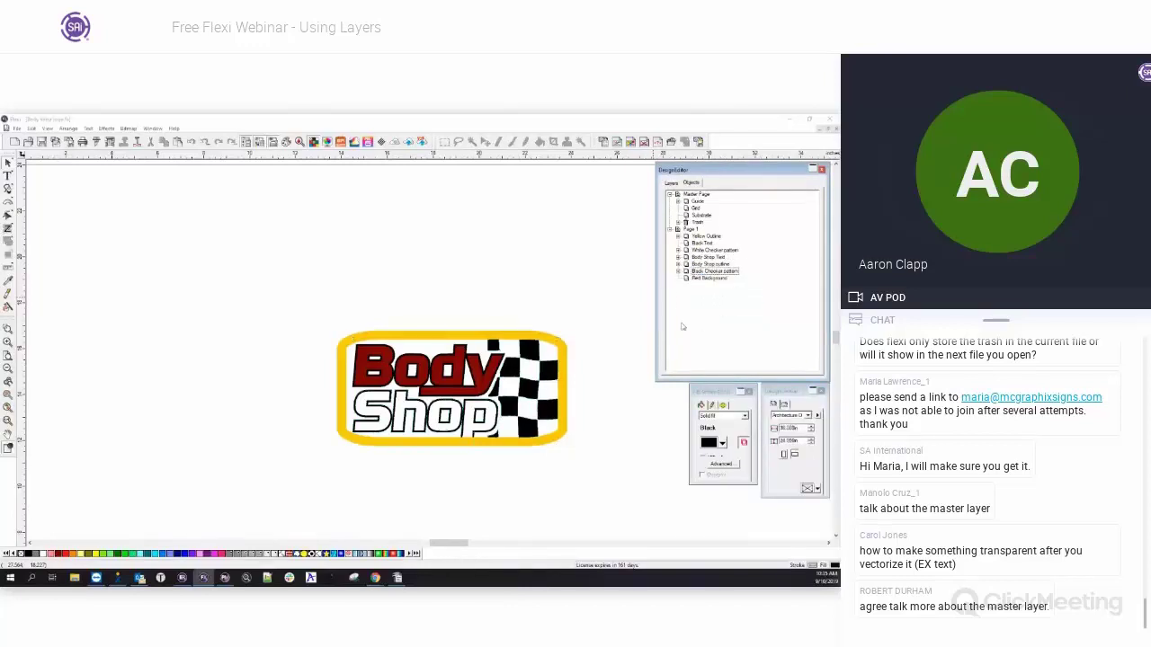
Select the black checker artwork on the logo and try different current layers in the layer list, ending on Black Checker pattern.
{"action": "left_click", "coordinate": [527, 391]}
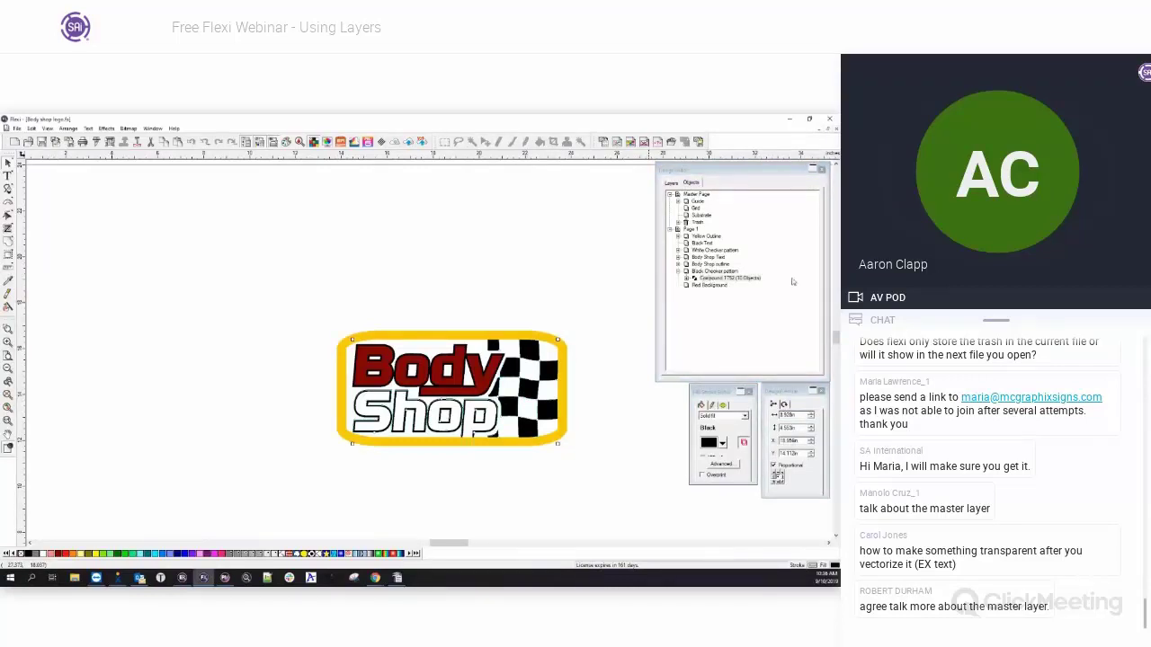
{"action": "left_click", "coordinate": [671, 184]}
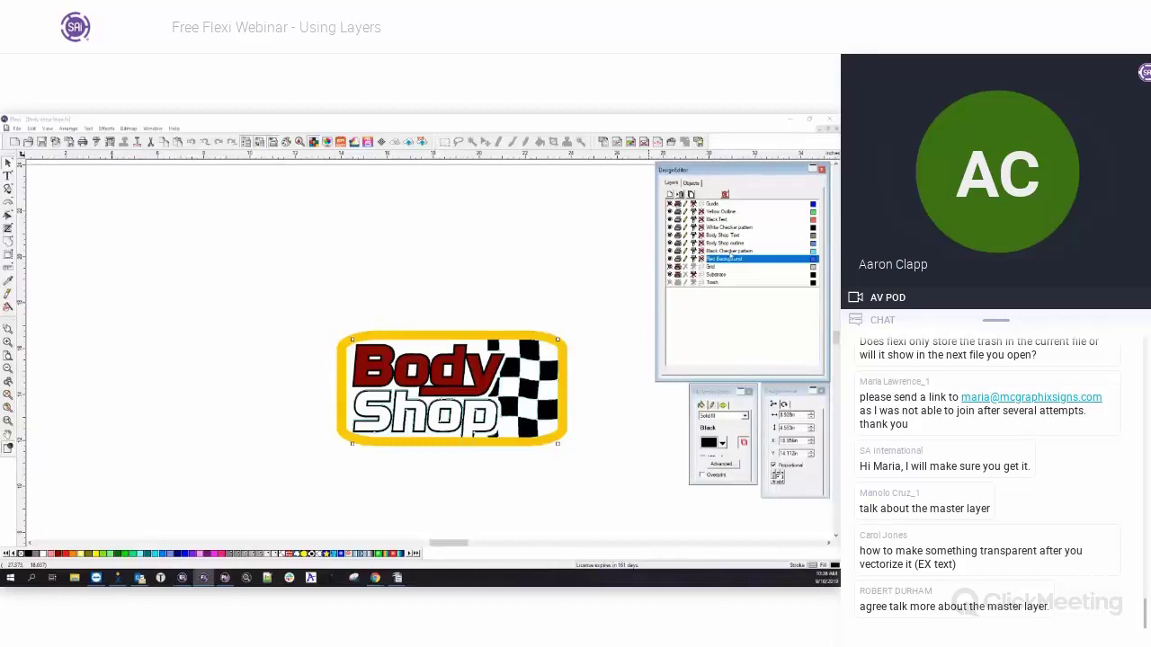
{"action": "left_click_drag", "start_coordinate": [727, 258], "coordinate": [726, 231]}
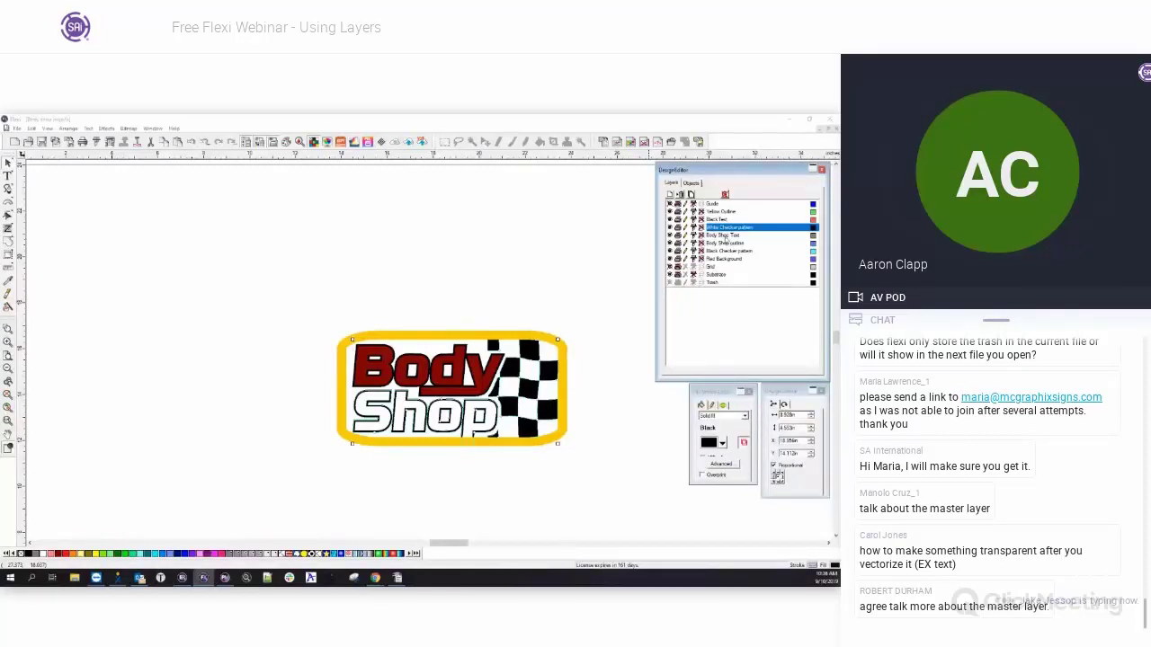
{"action": "left_click", "coordinate": [726, 234]}
{"action": "left_click", "coordinate": [726, 250]}
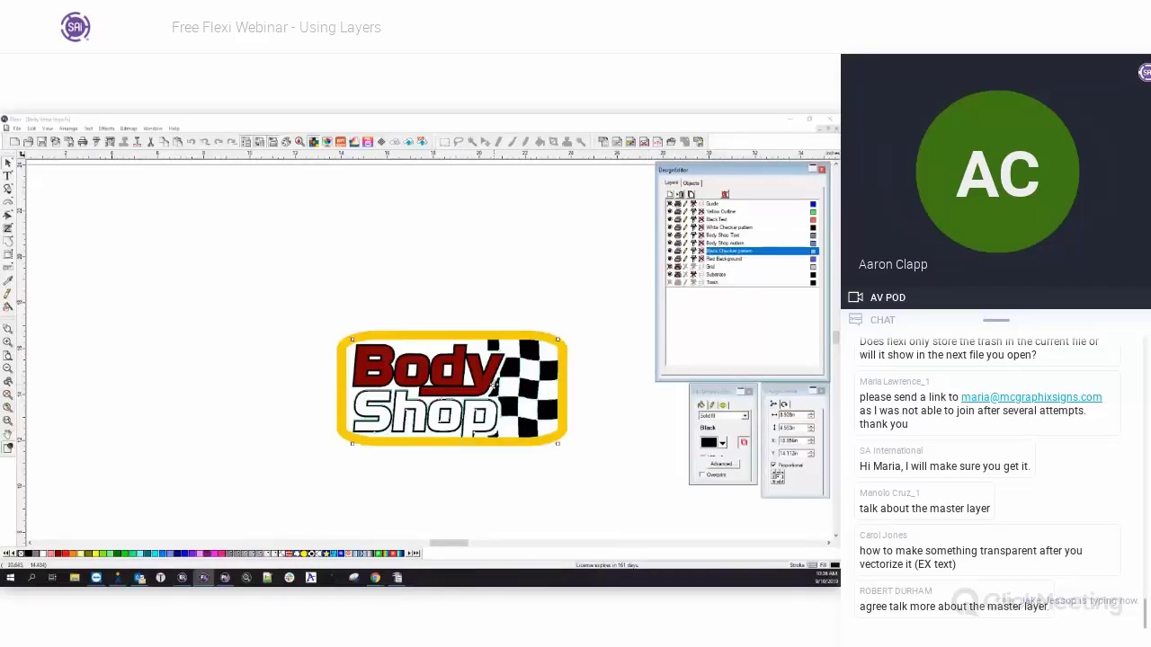
Delete the black checker artwork with Black Checker pattern as the current layer, and undo the deletion.
{"action": "left_click", "coordinate": [509, 378]}
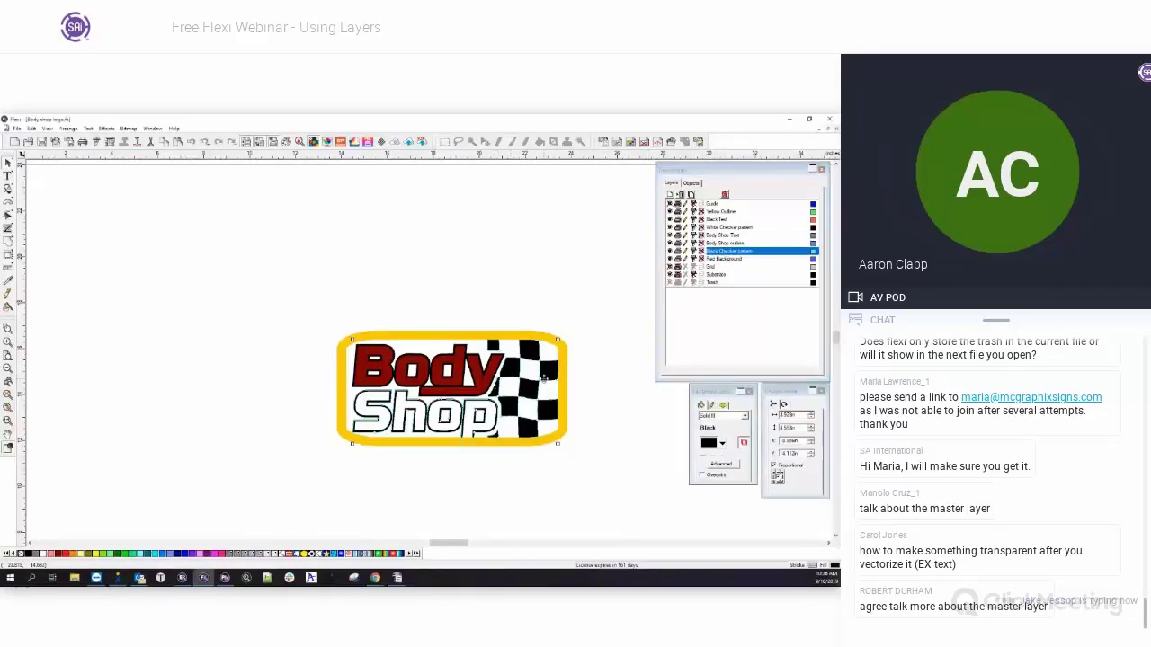
{"action": "key", "text": "Delete"}
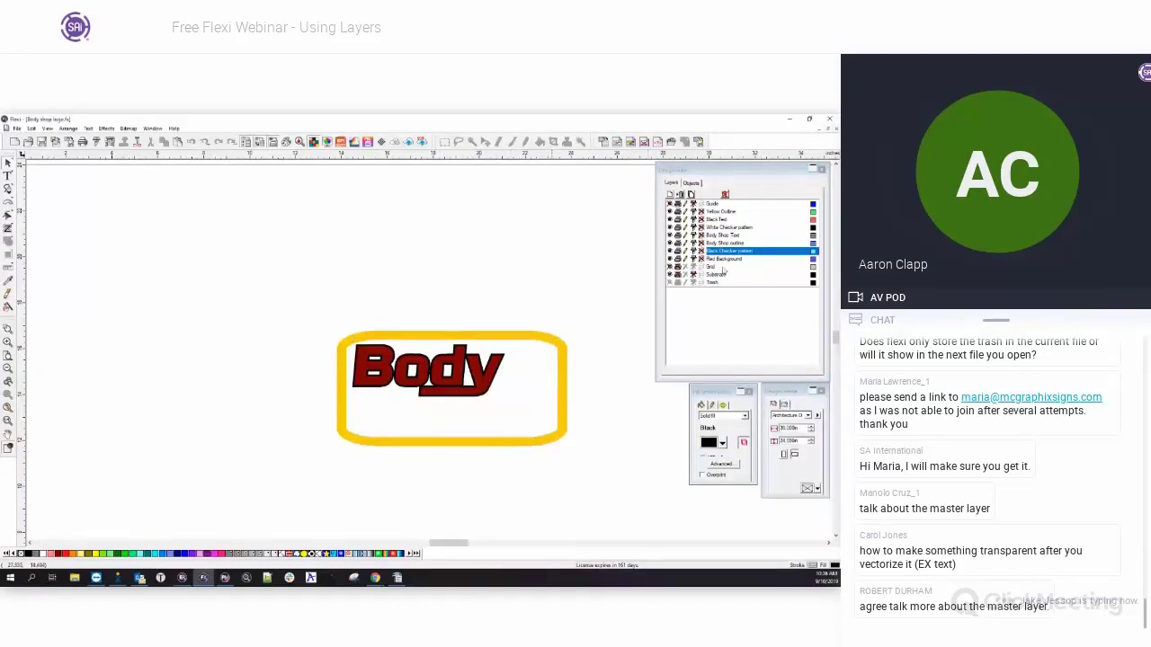
{"action": "key", "text": "ctrl+z"}
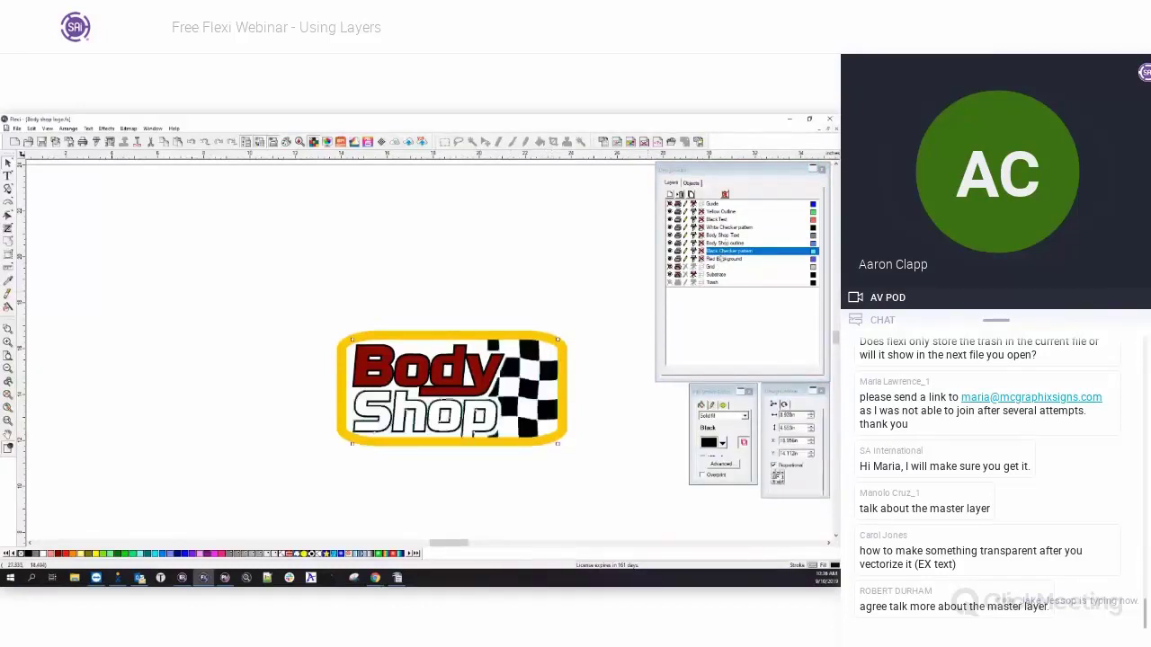
Make Red Background the current layer and delete the black checker artwork from the logo.
{"action": "left_click", "coordinate": [727, 259]}
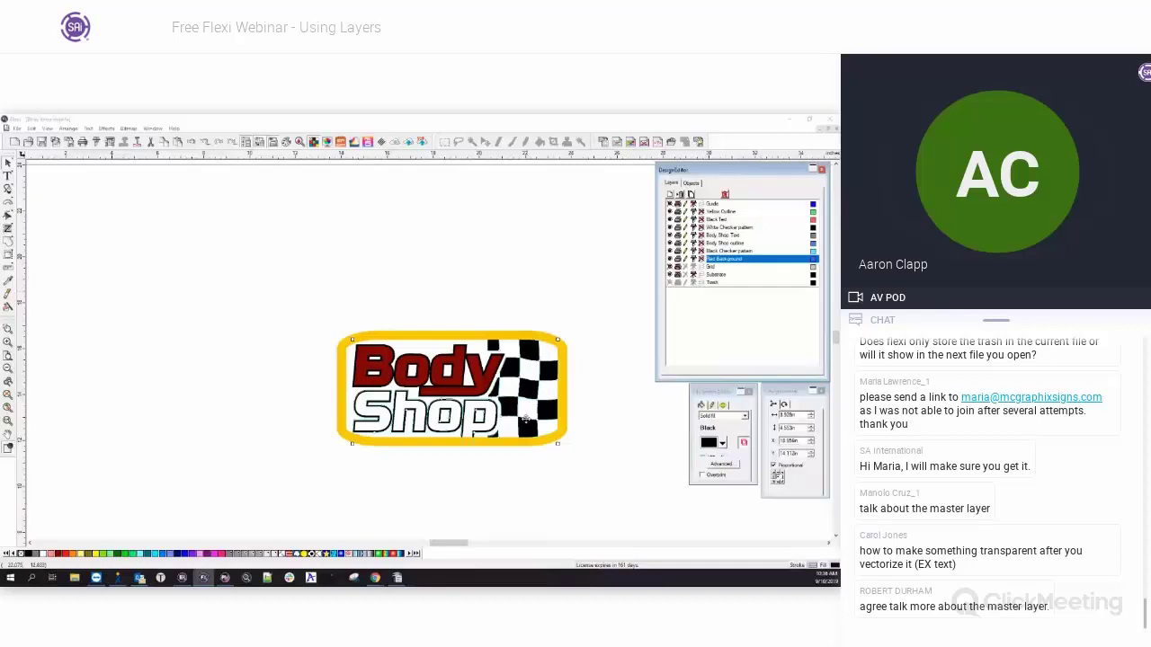
{"action": "left_click", "coordinate": [592, 385]}
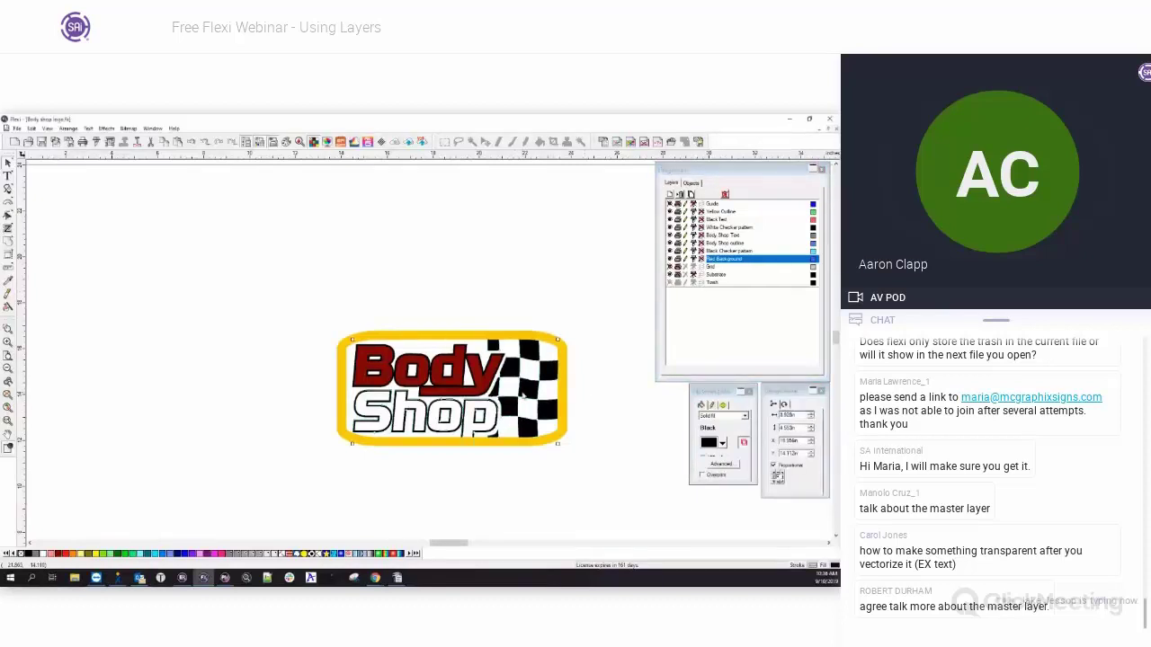
{"action": "key", "text": "ctrl+y"}
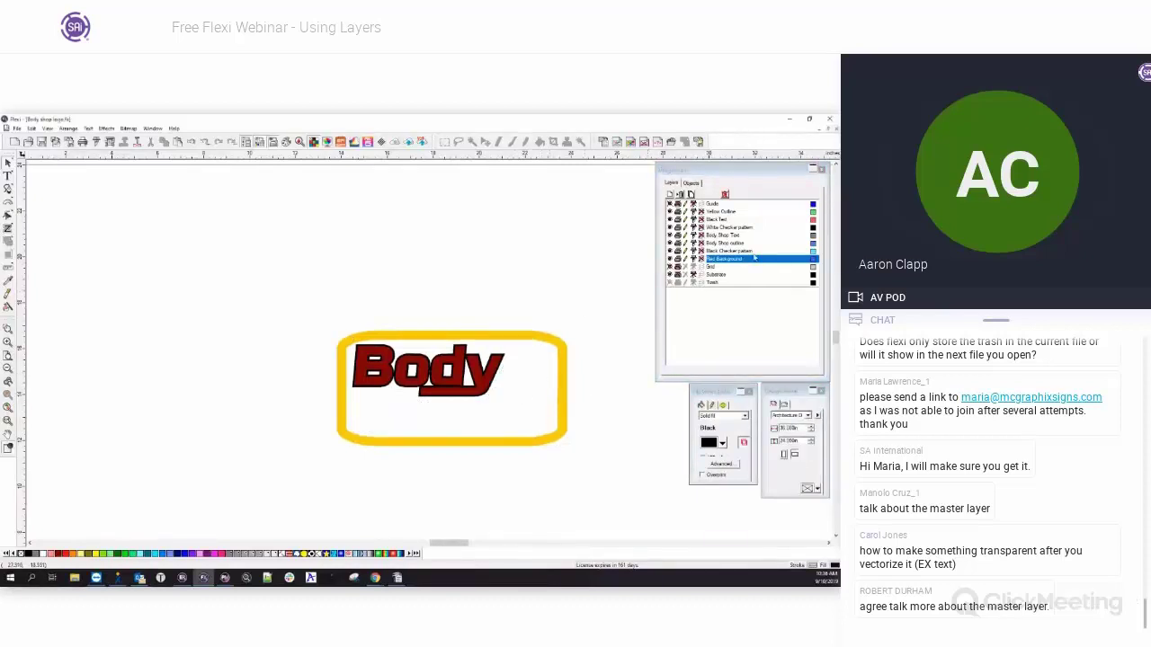
Make Black Checker pattern the current layer, and examine the deleted compounds under Trash in the object list.
{"action": "left_click", "coordinate": [722, 253]}
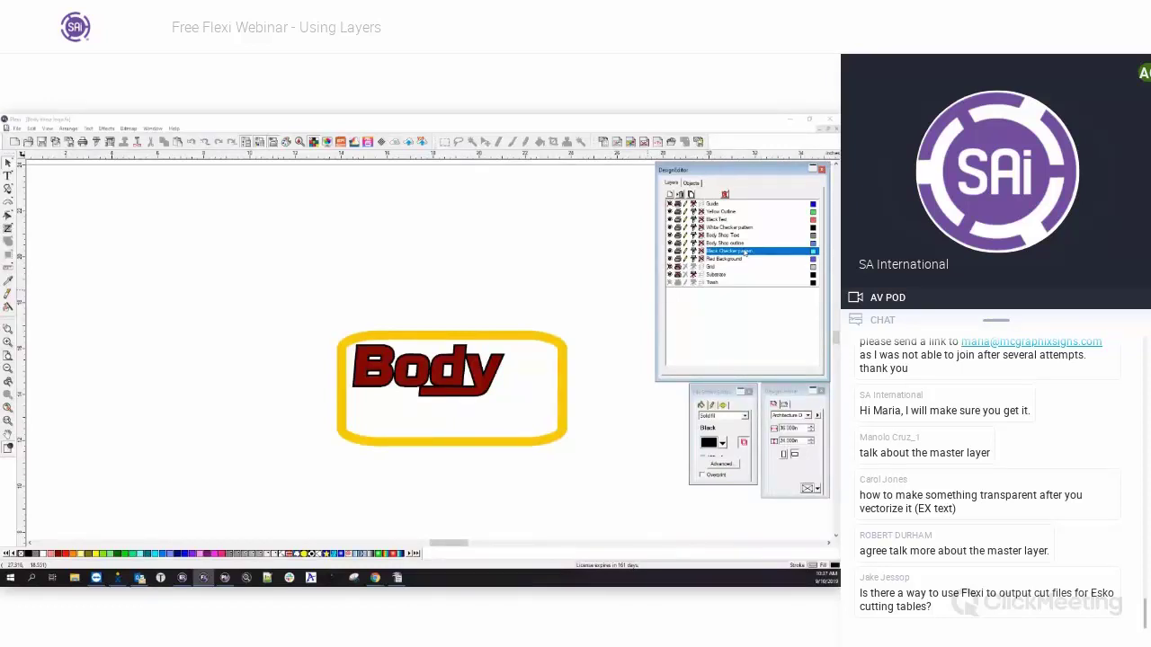
{"action": "left_click", "coordinate": [691, 184]}
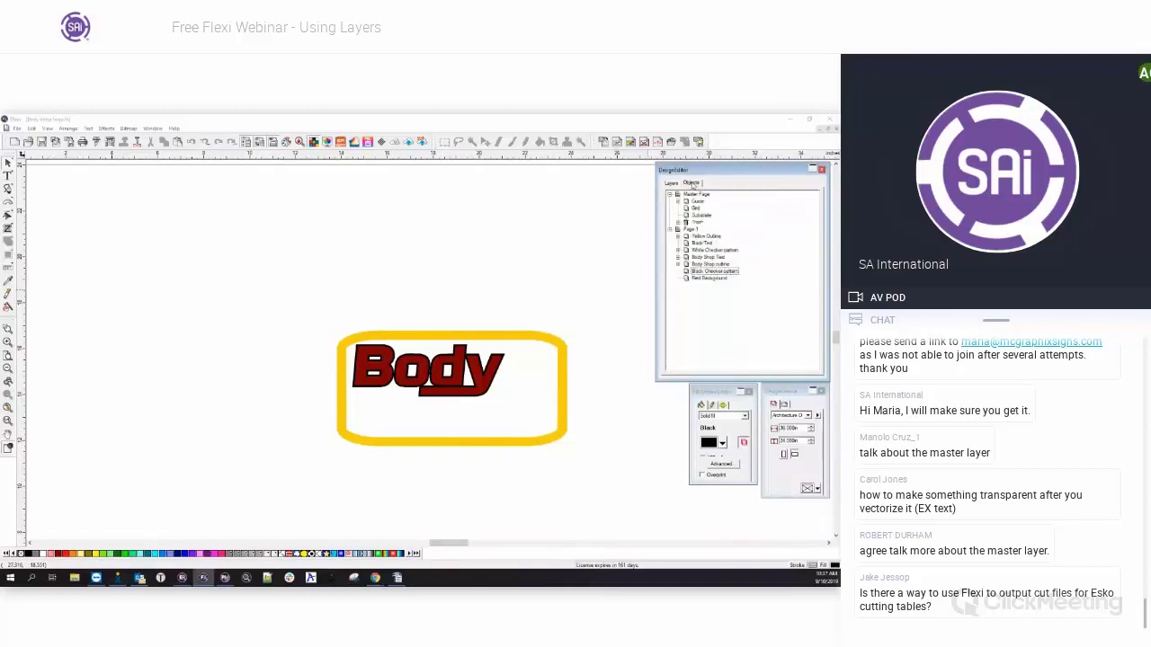
{"action": "left_click", "coordinate": [678, 222]}
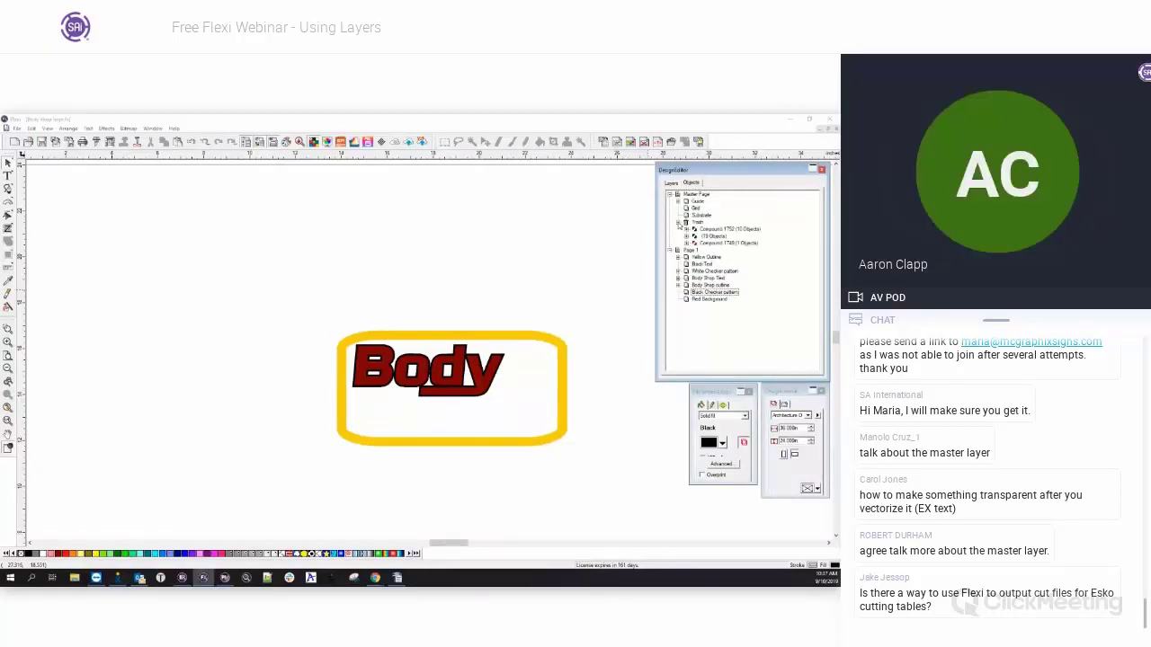
{"action": "left_click", "coordinate": [716, 230]}
{"action": "left_click", "coordinate": [720, 243]}
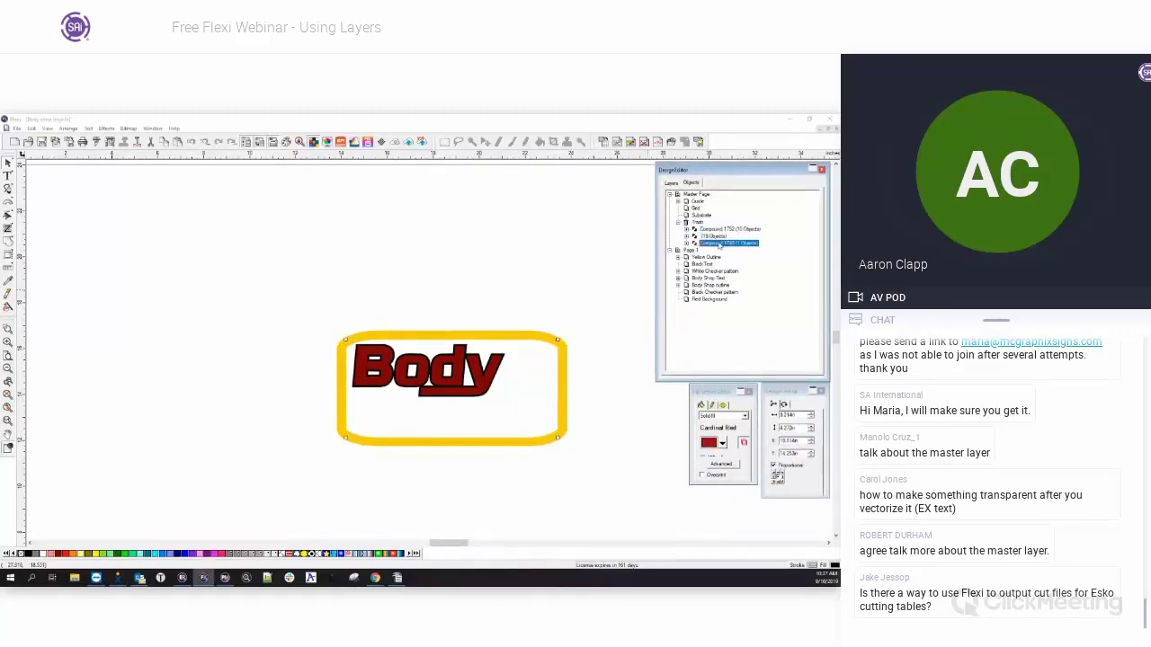
{"action": "left_click", "coordinate": [552, 264]}
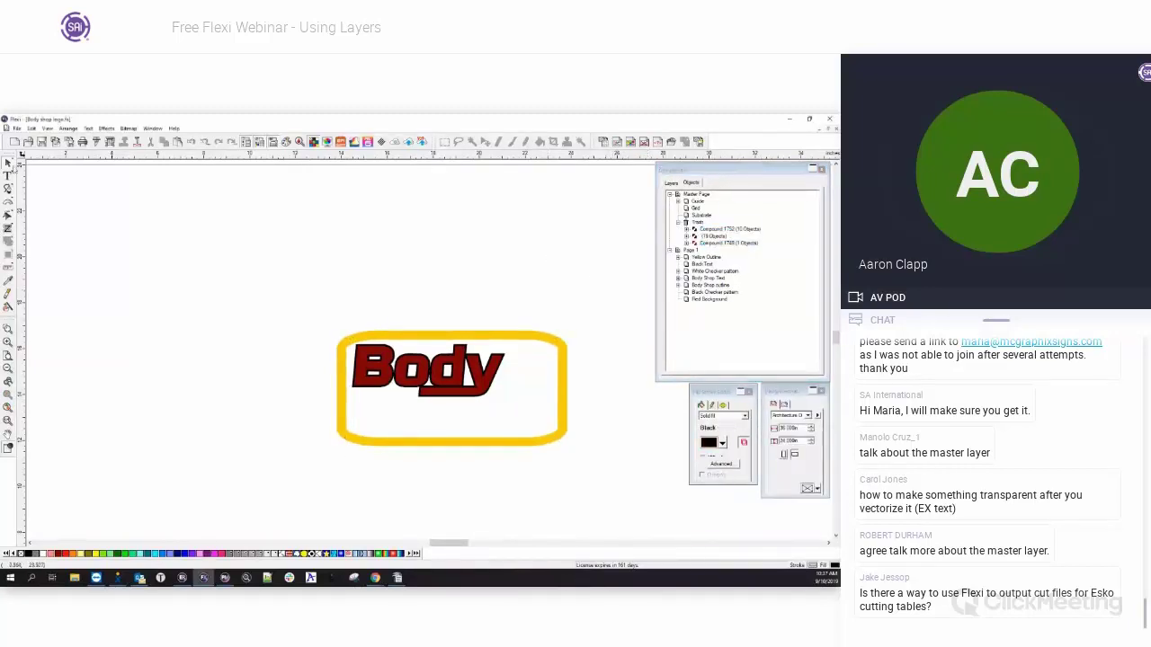
Save the Body shop logo file and close it.
{"action": "left_click", "coordinate": [16, 129]}
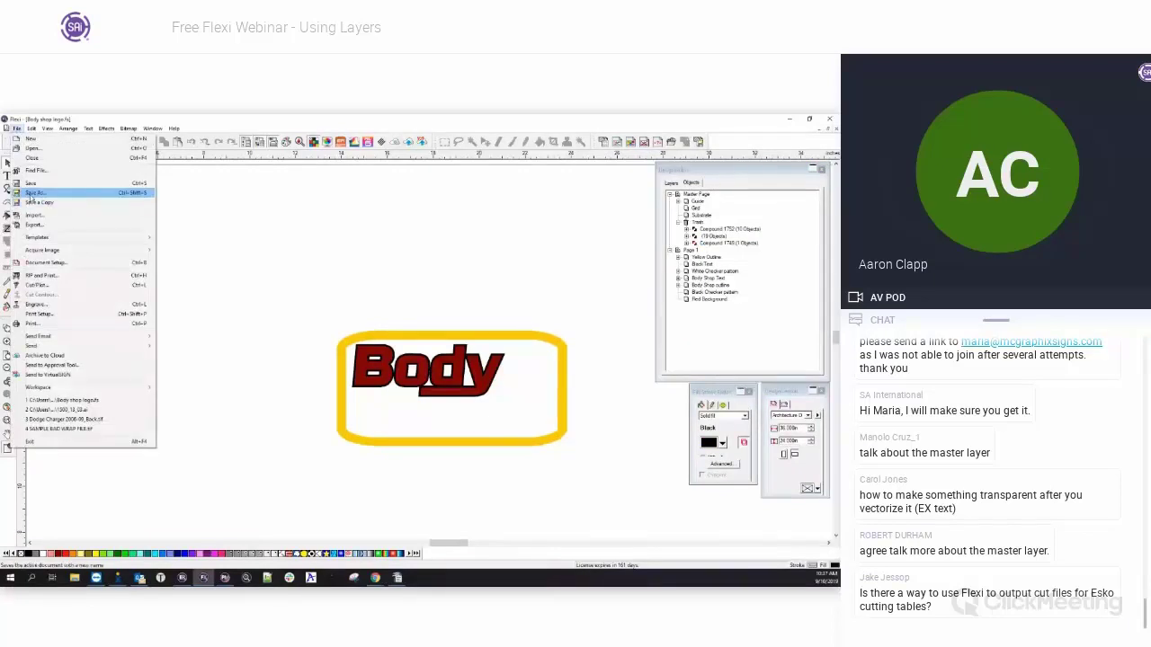
{"action": "left_click", "coordinate": [31, 184]}
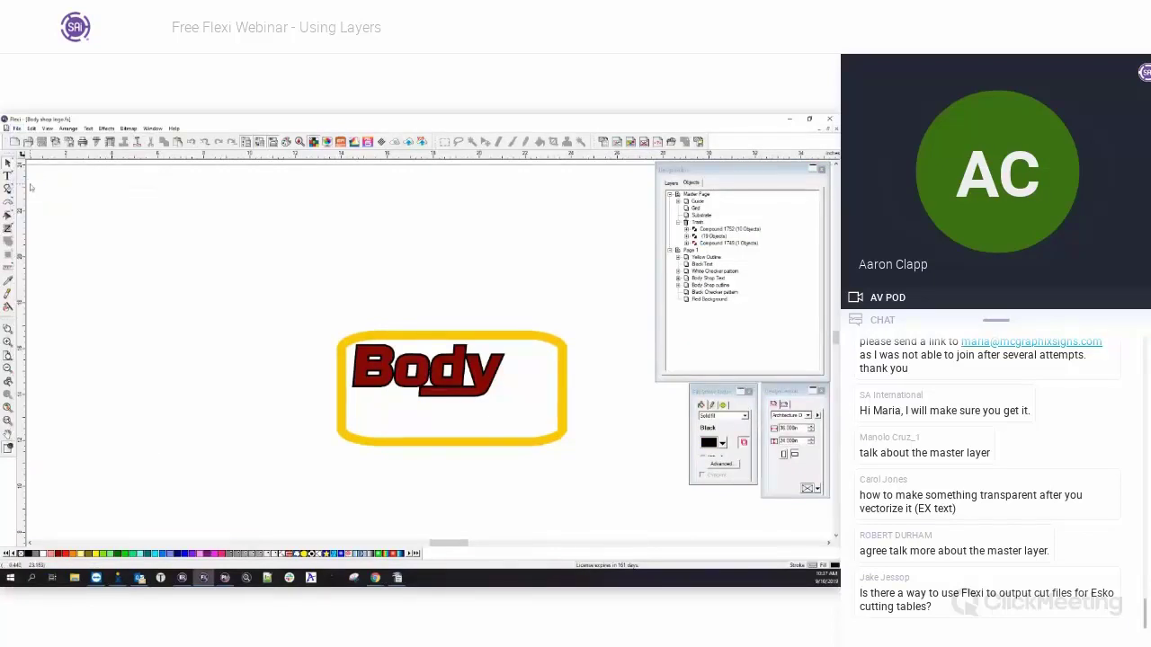
{"action": "left_click", "coordinate": [828, 129]}
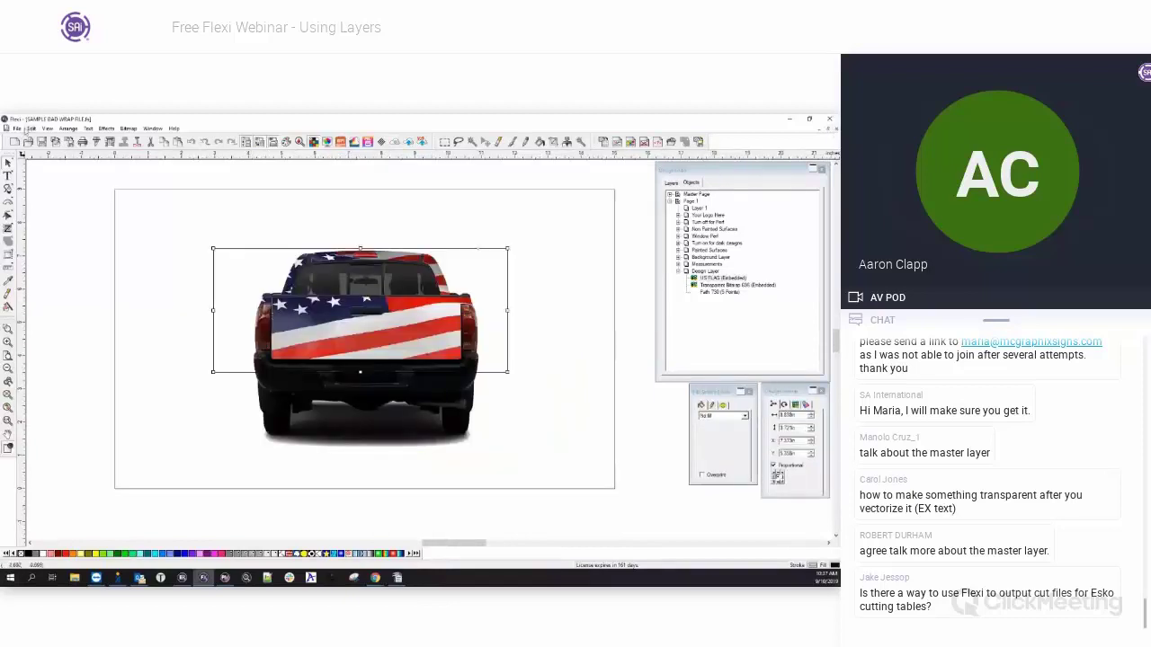
Open the Body shop logo file from the Desktop, with the file type limited to Flexi files.
{"action": "left_click", "coordinate": [17, 129]}
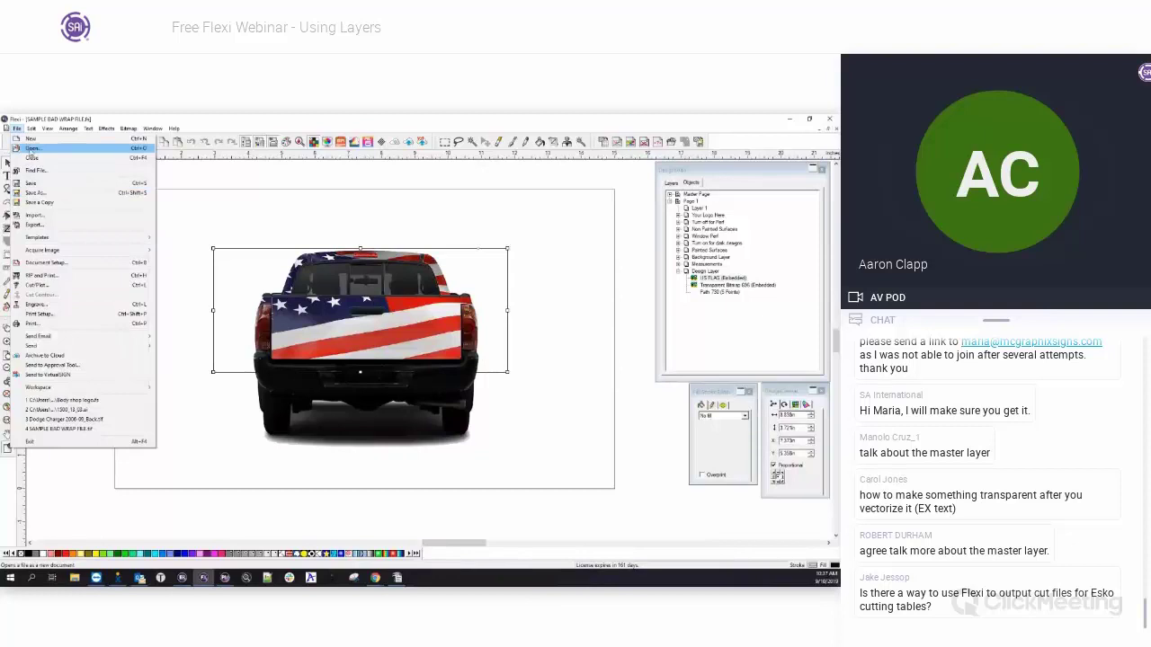
{"action": "left_click", "coordinate": [32, 150]}
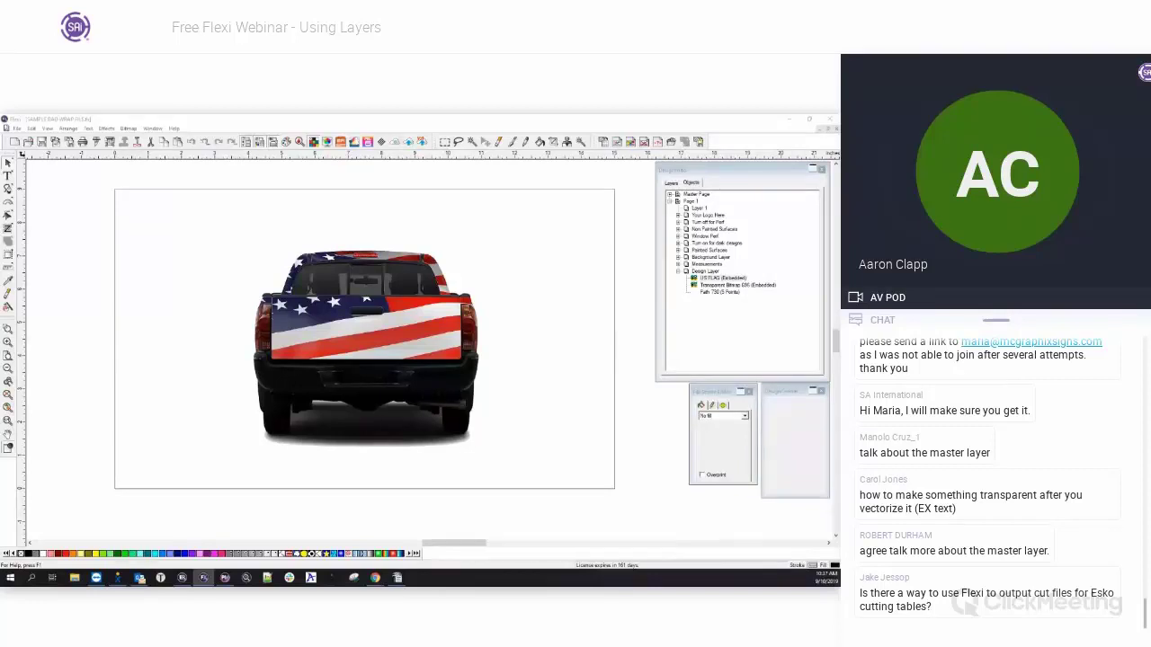
{"action": "key", "text": "ctrl+o"}
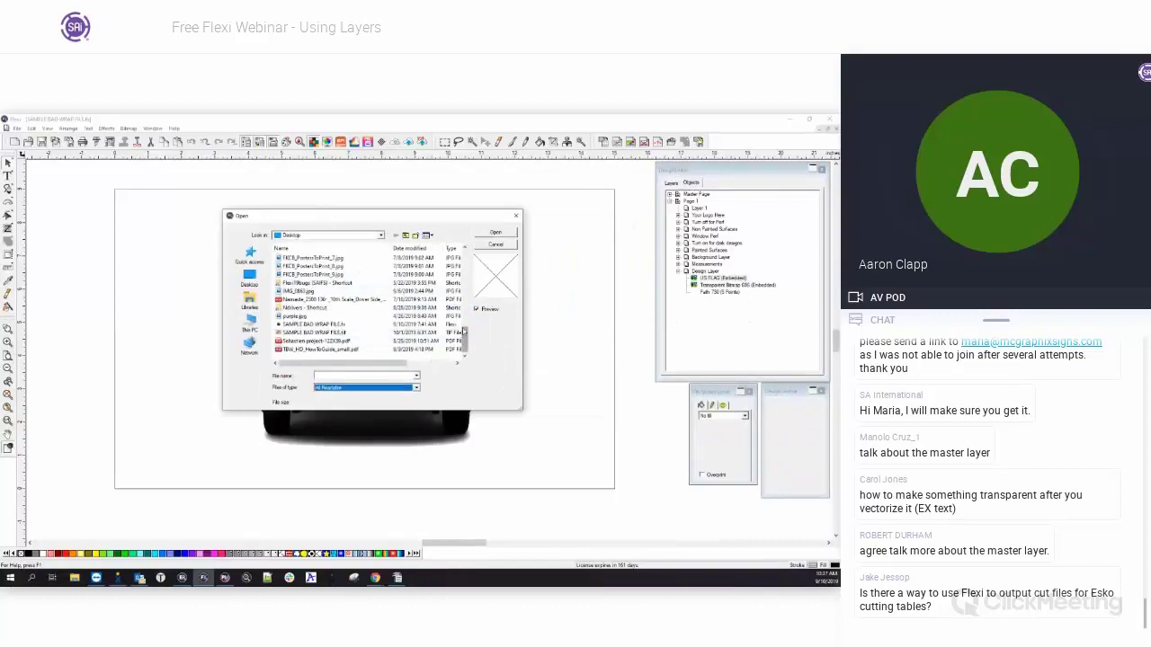
{"action": "left_click", "coordinate": [406, 389]}
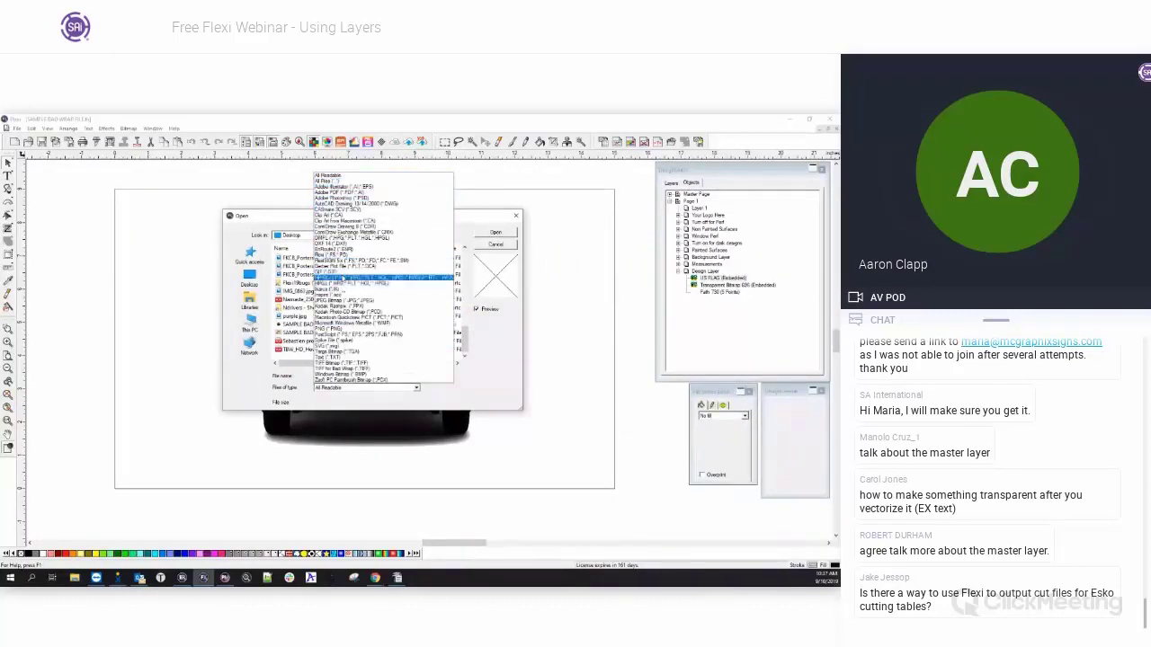
{"action": "left_click", "coordinate": [360, 256]}
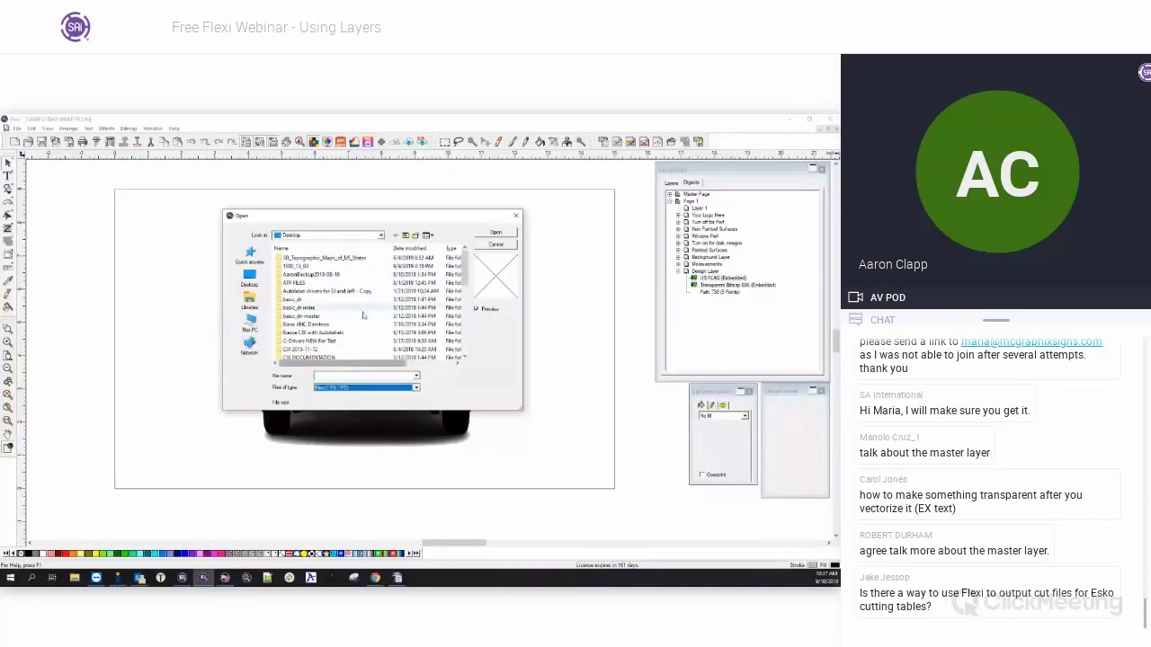
{"action": "scroll", "coordinate": [346, 301], "scroll_direction": "down", "scroll_amount": 5}
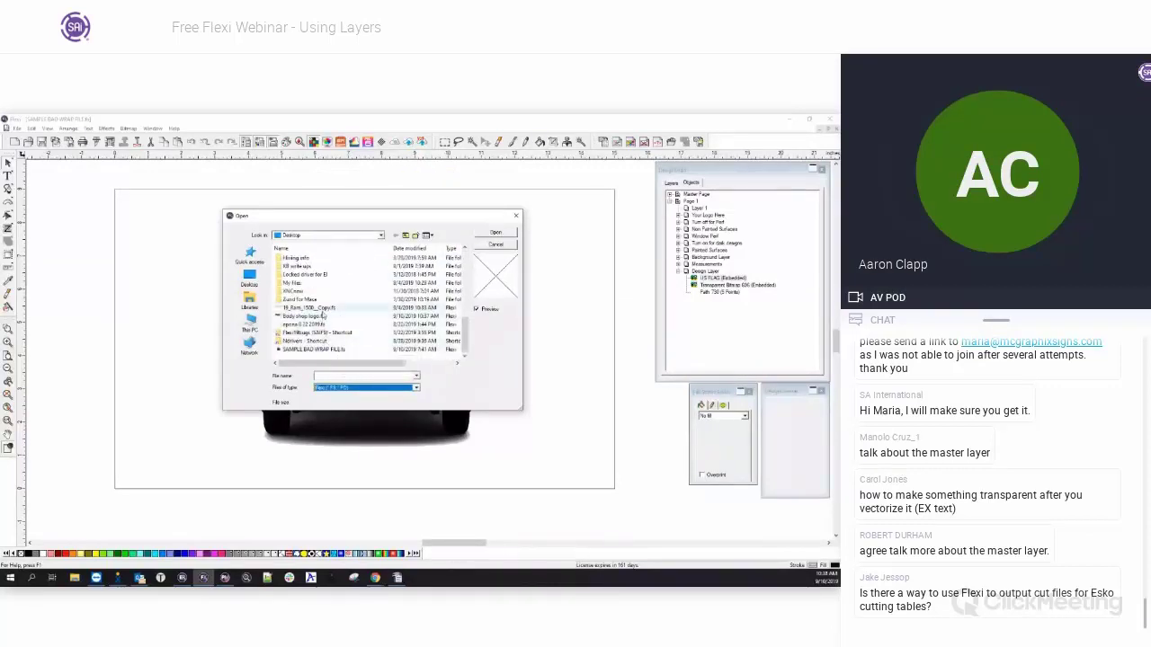
{"action": "left_click", "coordinate": [328, 349]}
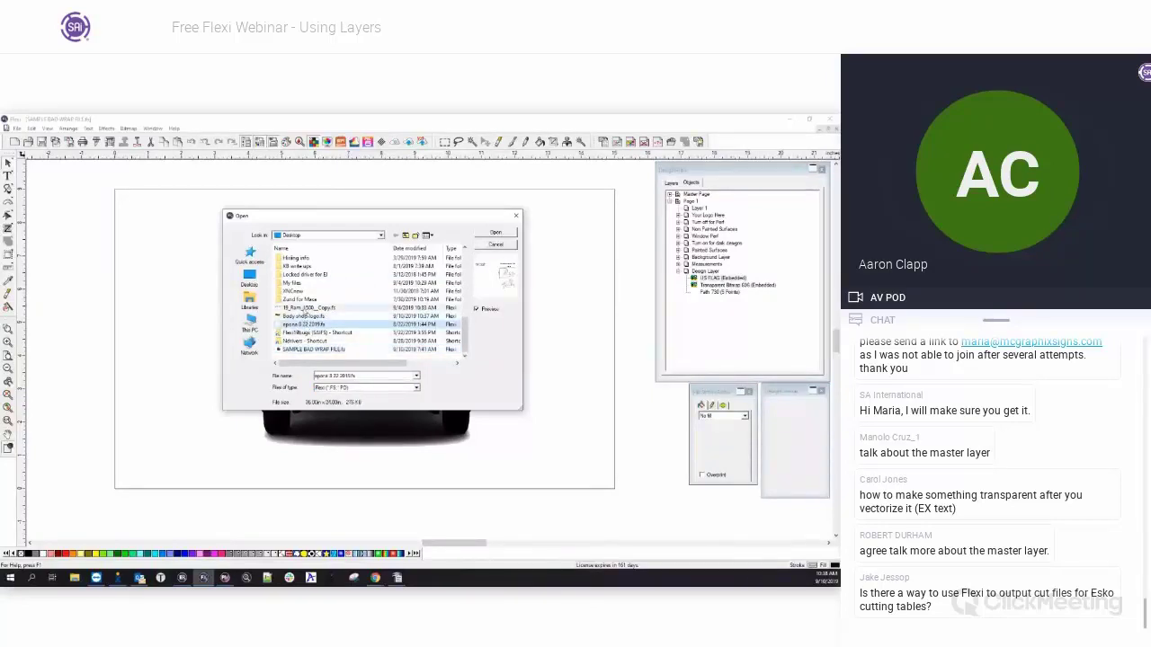
{"action": "left_click", "coordinate": [304, 315]}
{"action": "left_click", "coordinate": [495, 233]}
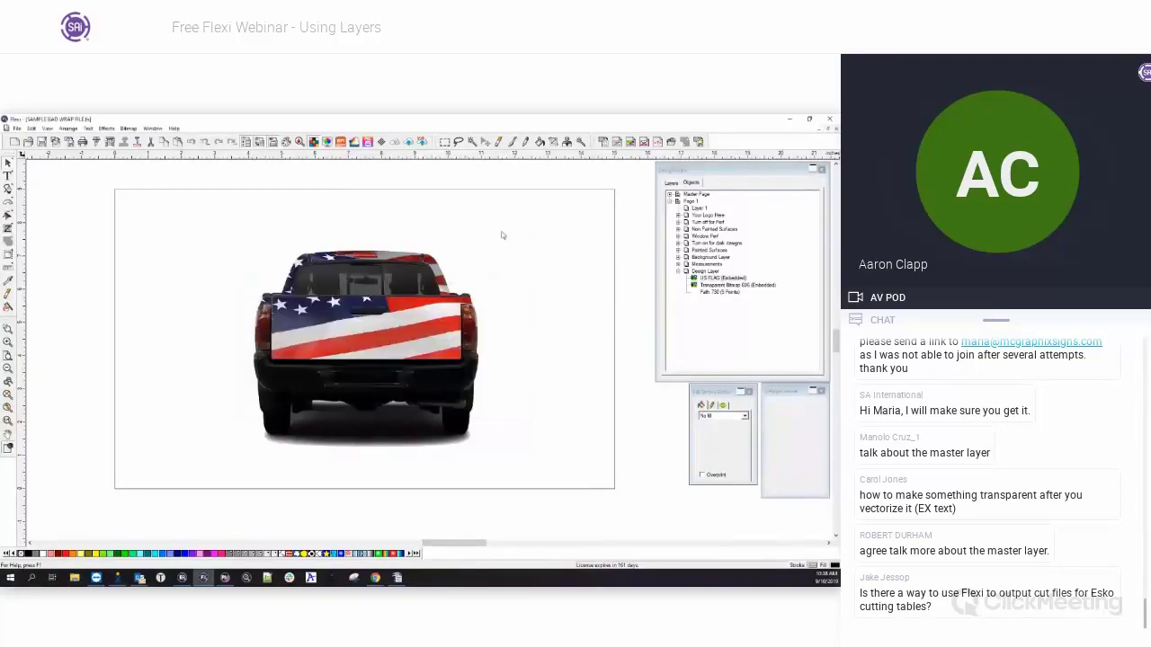
Expand Master Page in the reopened logo's object list and examine Trash for the deleted artwork.
{"action": "left_click", "coordinate": [670, 201]}
{"action": "left_click", "coordinate": [669, 194]}
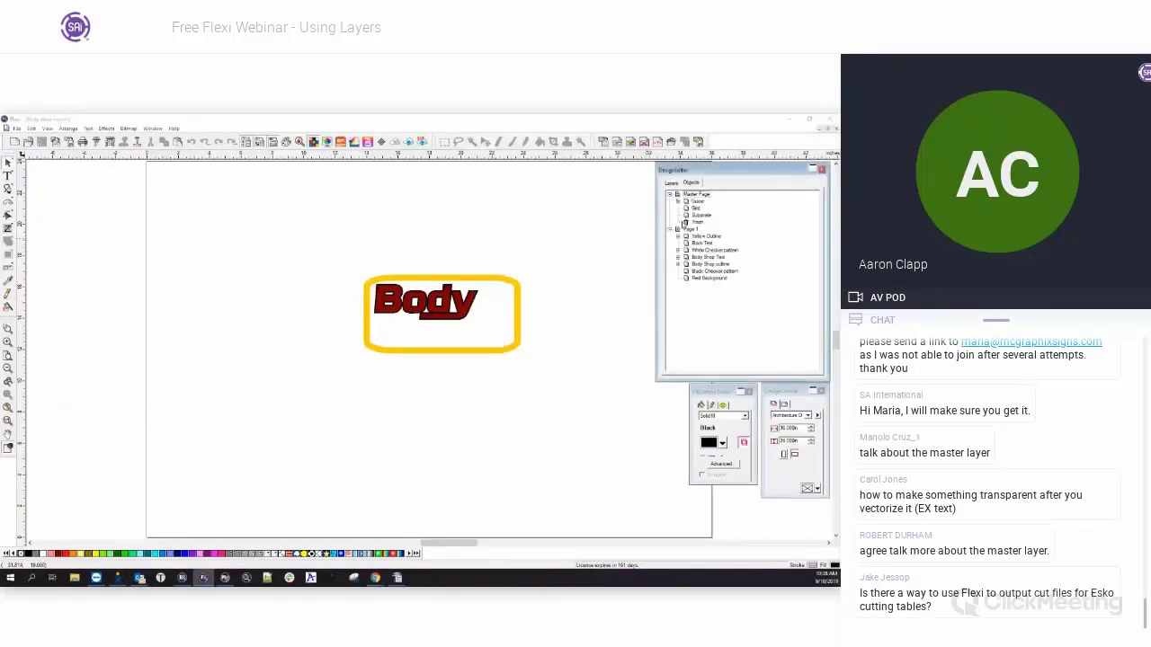
{"action": "left_click", "coordinate": [697, 222]}
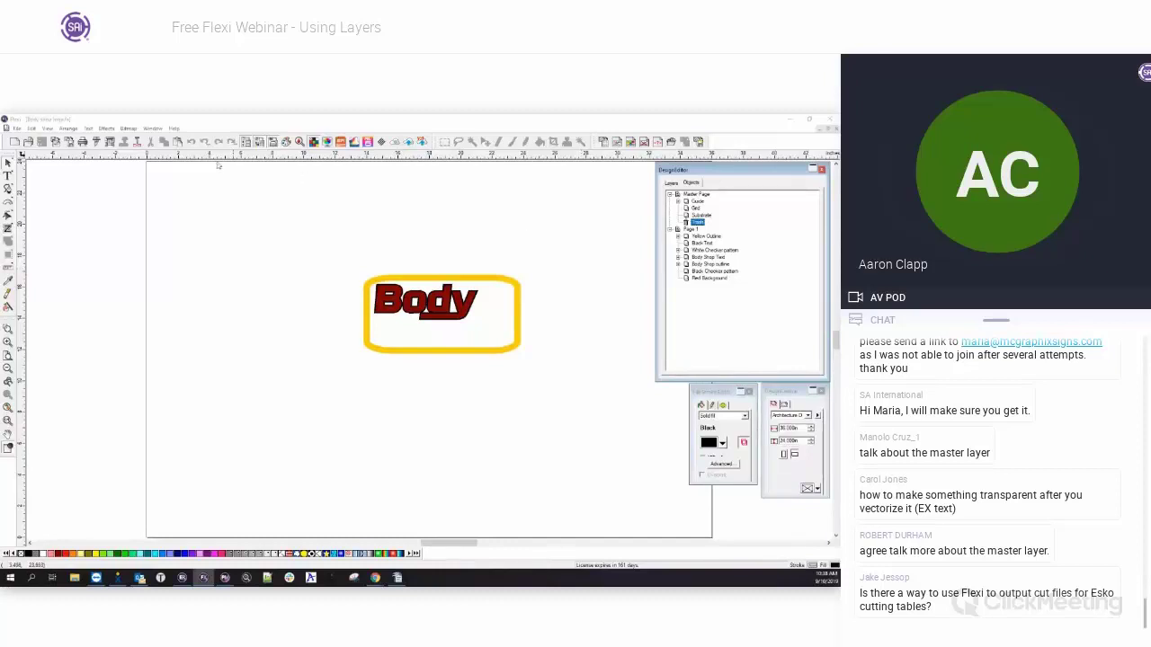
Switch to the SAMPLE BAD WRAP FILE document and examine Trash under its Master Page.
{"action": "left_click", "coordinate": [129, 130]}
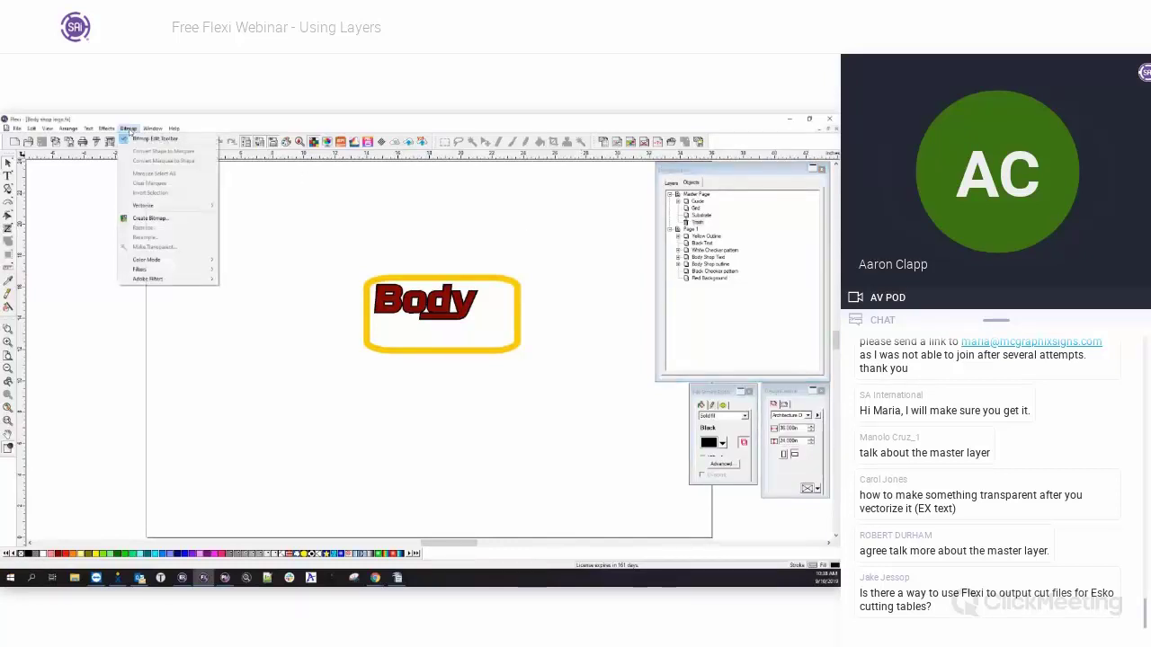
{"action": "mouse_move", "coordinate": [153, 129]}
{"action": "left_click", "coordinate": [170, 200]}
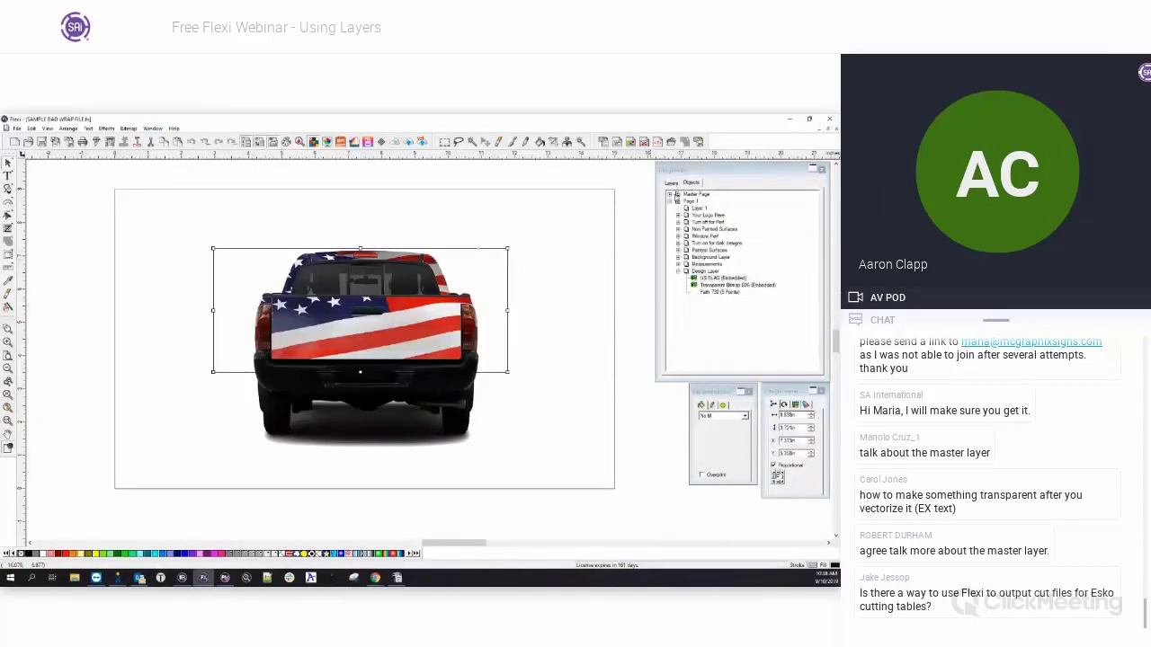
{"action": "left_click", "coordinate": [669, 194]}
{"action": "left_click", "coordinate": [698, 223]}
Delete the transparent bitmap on the Background Layer of the truck wrap design.
{"action": "left_click", "coordinate": [560, 289]}
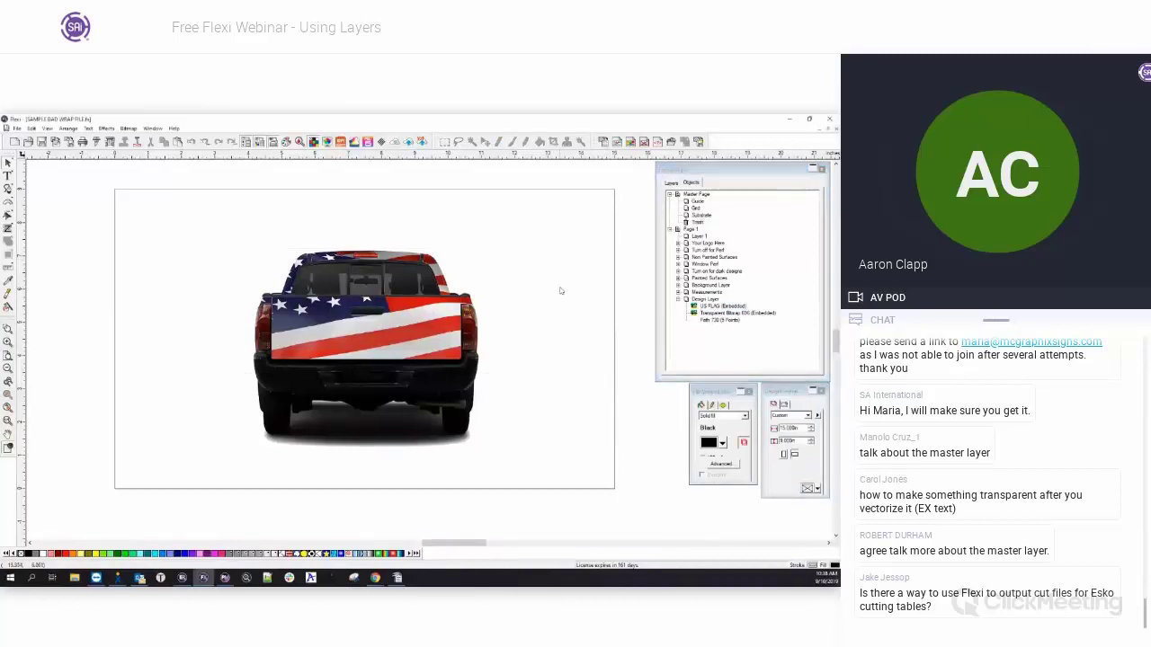
{"action": "key", "text": "Delete"}
{"action": "key", "text": "ctrl+z"}
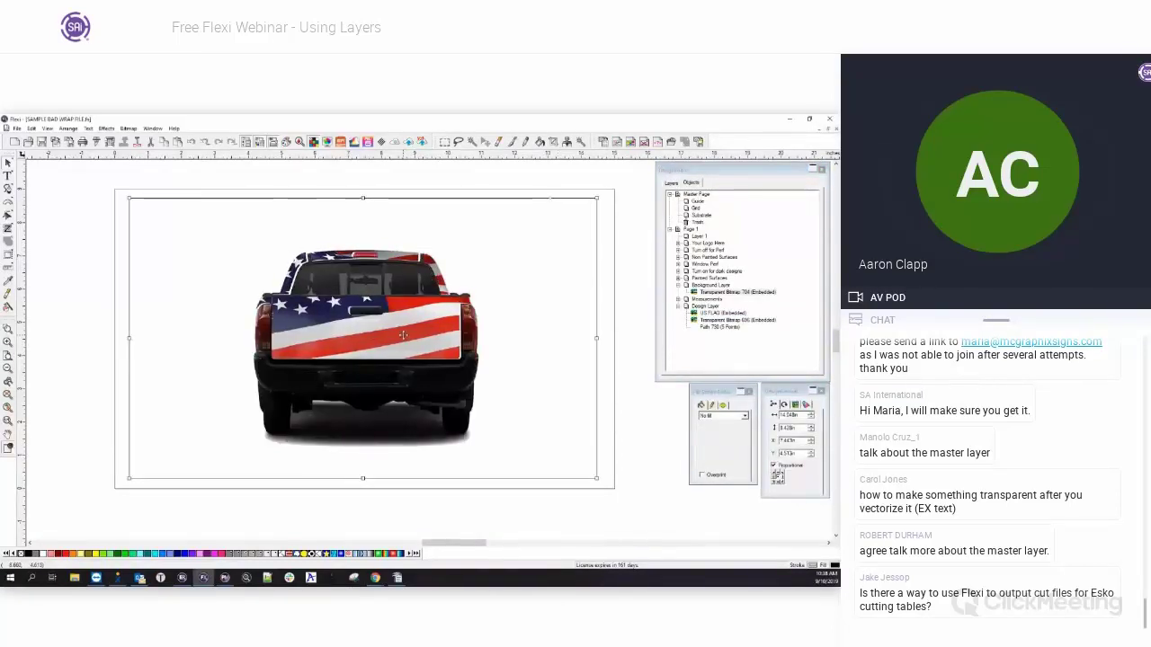
{"action": "key", "text": "Delete"}
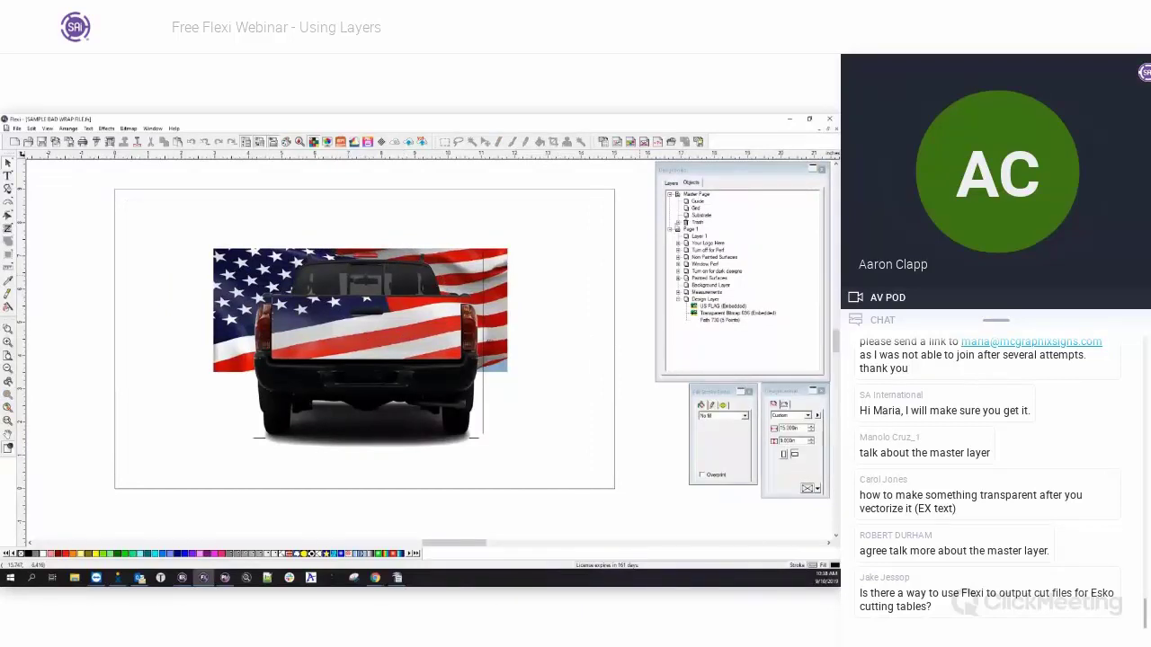
Expand Trash in the object list and copy the deleted transparent bitmap.
{"action": "left_click", "coordinate": [678, 222]}
{"action": "left_click", "coordinate": [730, 230]}
{"action": "right_click", "coordinate": [730, 230]}
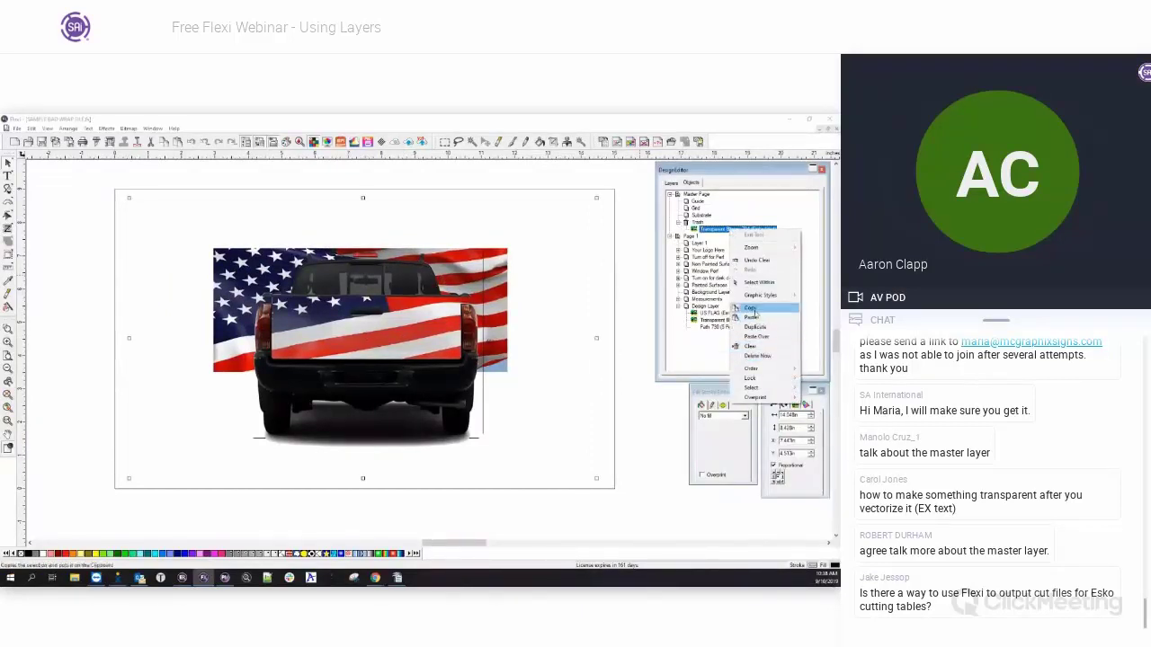
{"action": "left_click", "coordinate": [751, 308]}
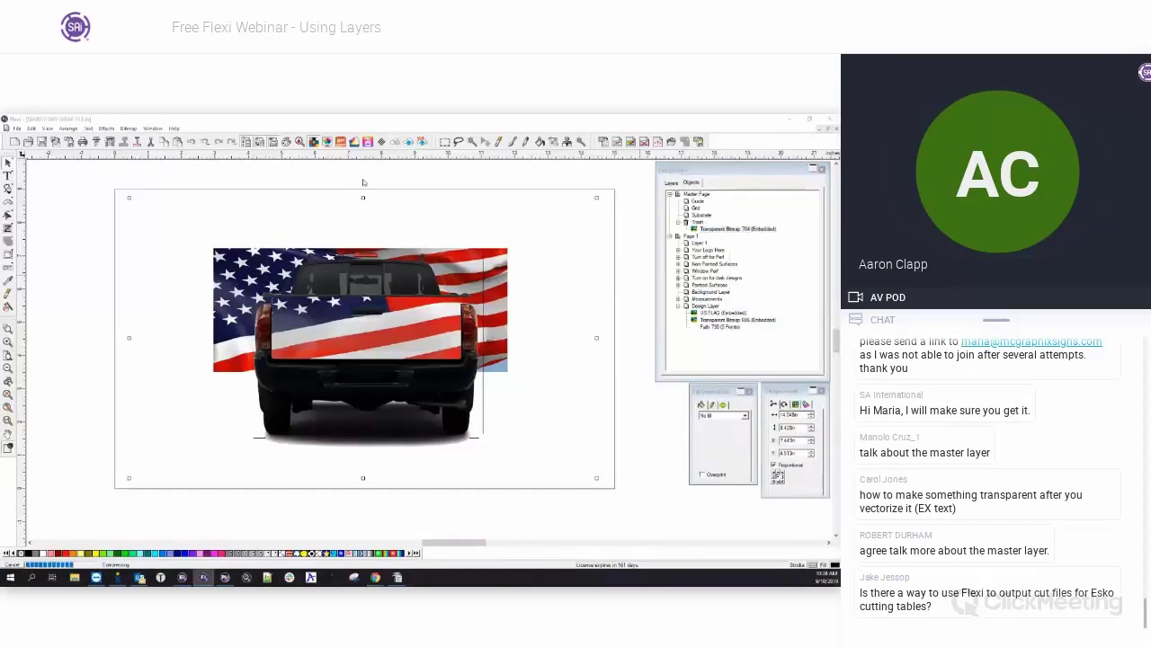
Switch to the Body shop logo document and paste the copied bitmap on the page below the logo.
{"action": "left_click", "coordinate": [153, 128]}
{"action": "left_click", "coordinate": [175, 219]}
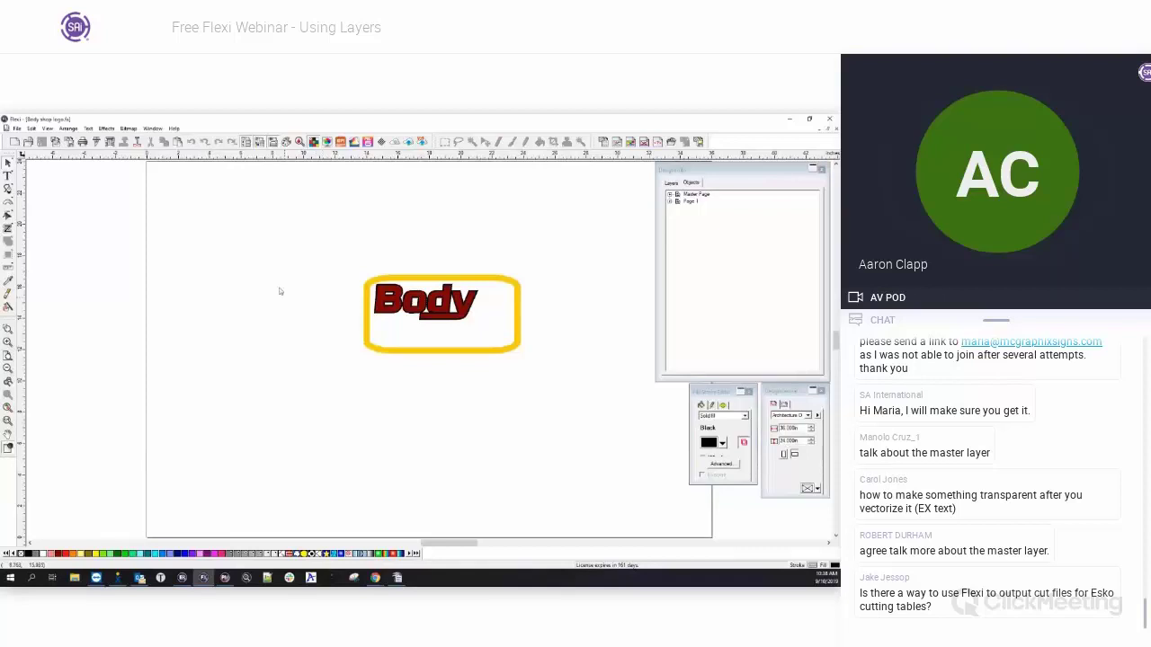
{"action": "right_click", "coordinate": [249, 290]}
{"action": "left_click", "coordinate": [267, 369]}
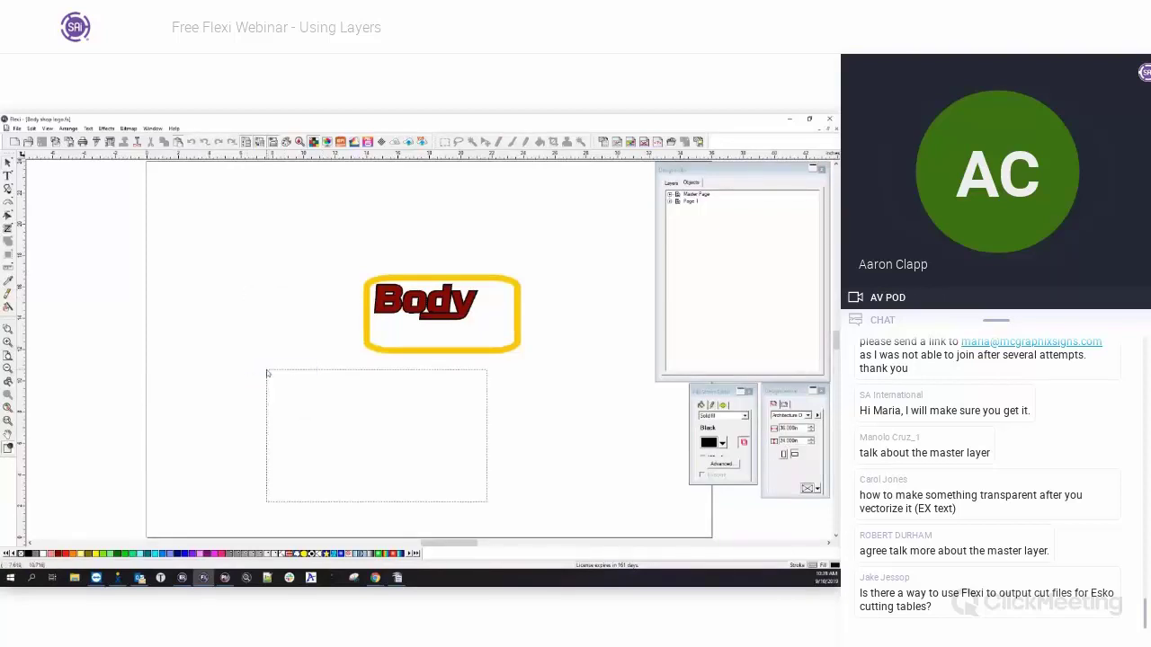
{"action": "left_click", "coordinate": [202, 370]}
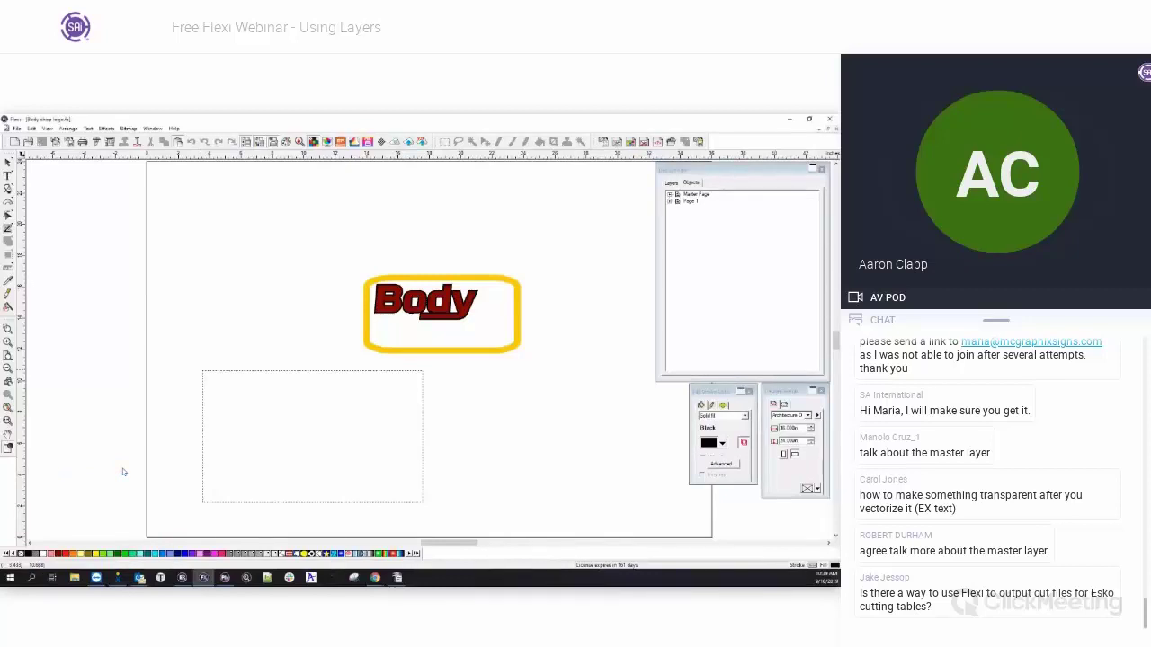
{"action": "key", "text": "Tab"}
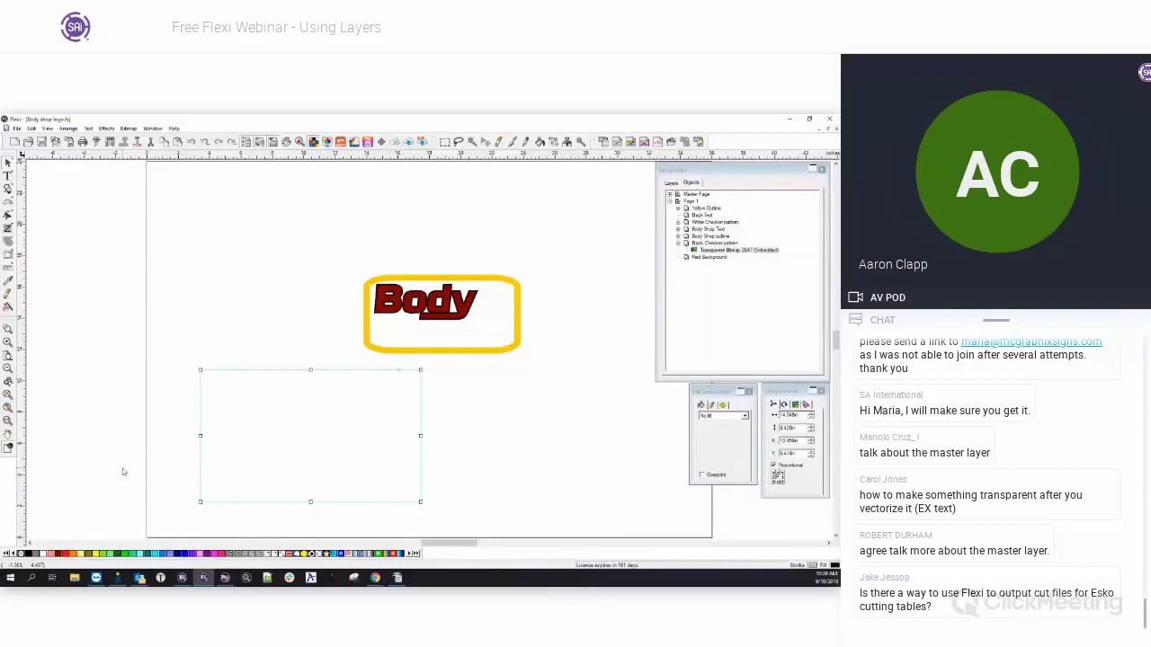
Delete the pasted bitmap from the Body shop logo page.
{"action": "left_click", "coordinate": [416, 444]}
{"action": "left_click", "coordinate": [385, 437]}
{"action": "right_click", "coordinate": [373, 437]}
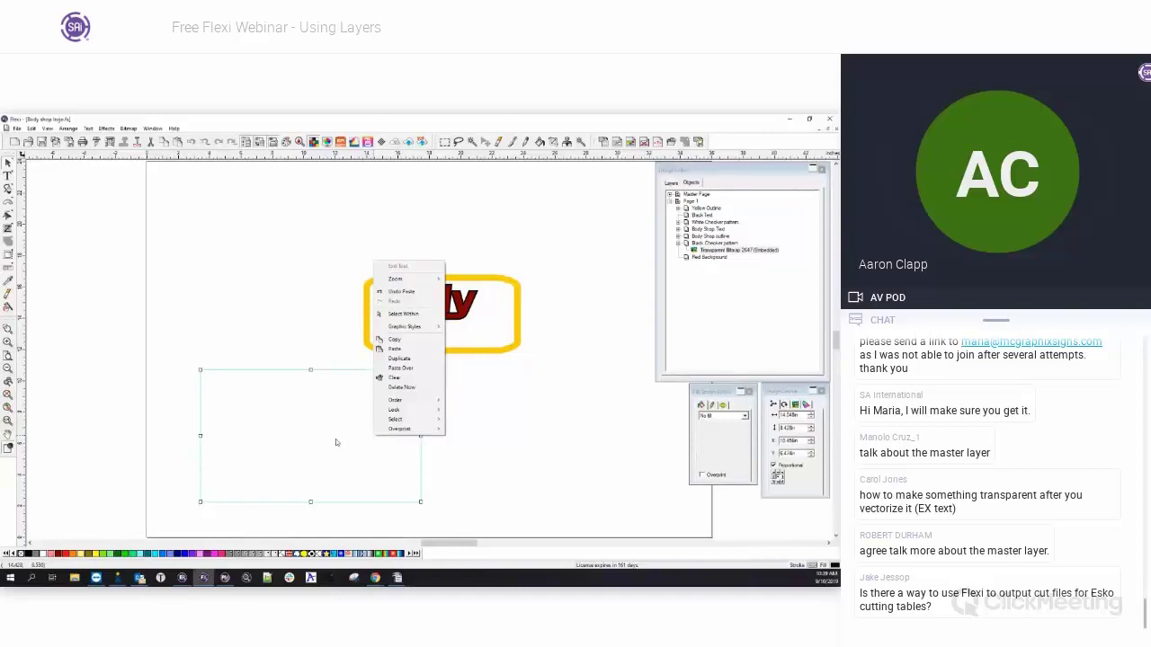
{"action": "left_click", "coordinate": [295, 419]}
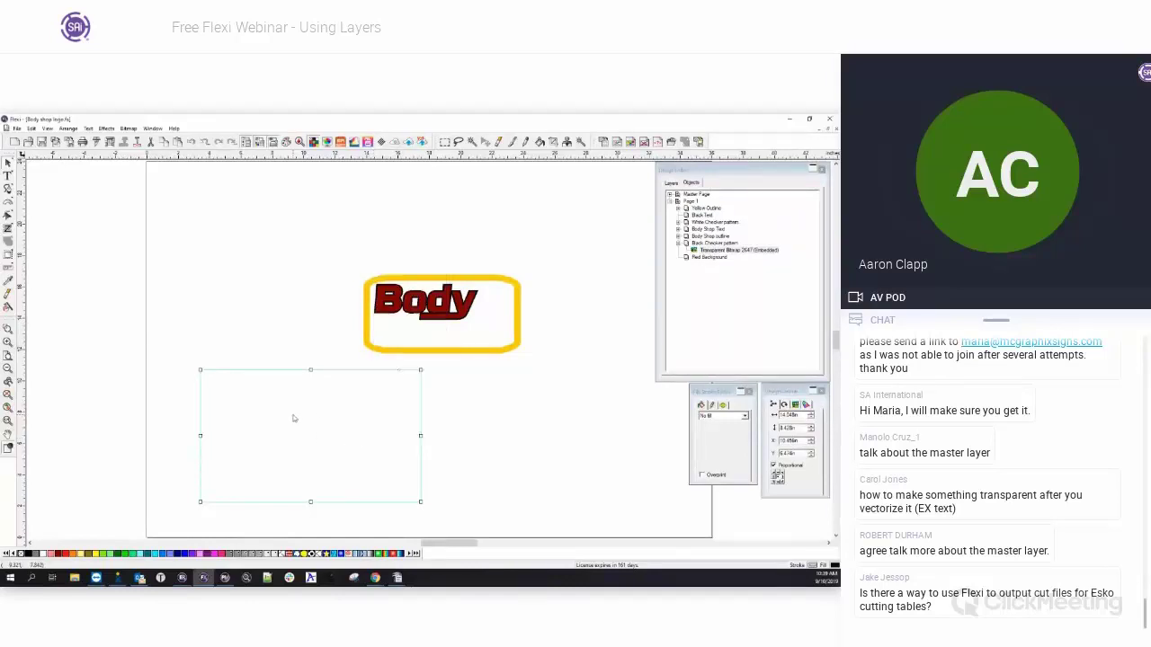
{"action": "key", "text": "Delete"}
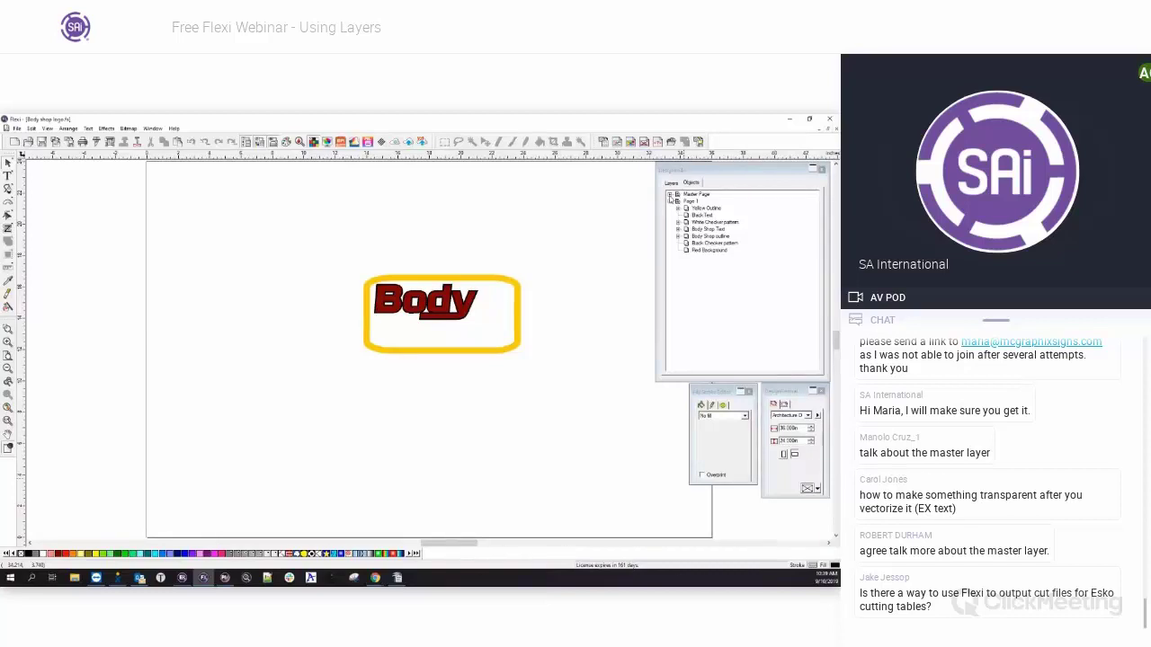
Examine the Master Page layers and the guide lines under Guide, comparing the object list with the layer list.
{"action": "left_click", "coordinate": [670, 195]}
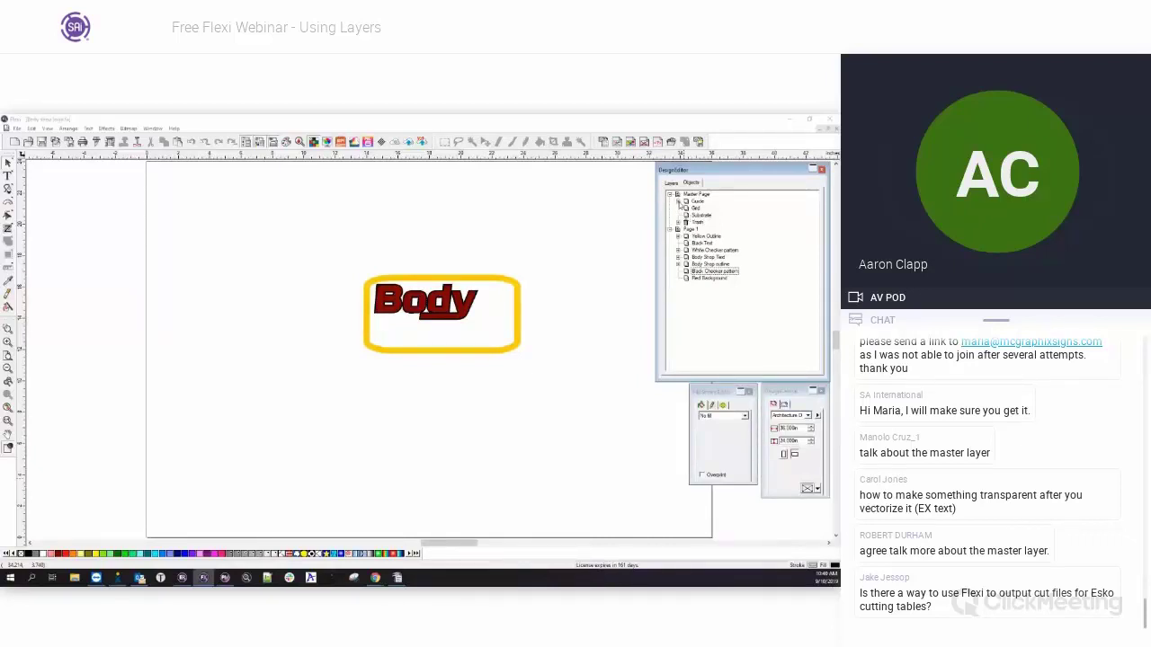
{"action": "left_click", "coordinate": [679, 201]}
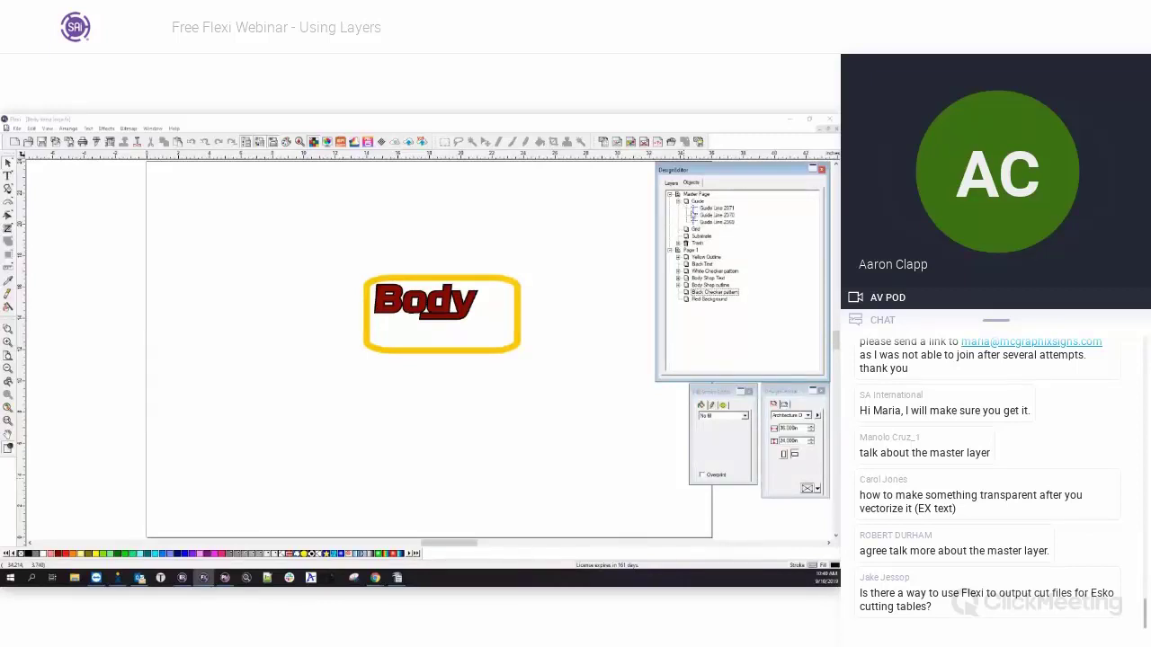
{"action": "left_click", "coordinate": [672, 182]}
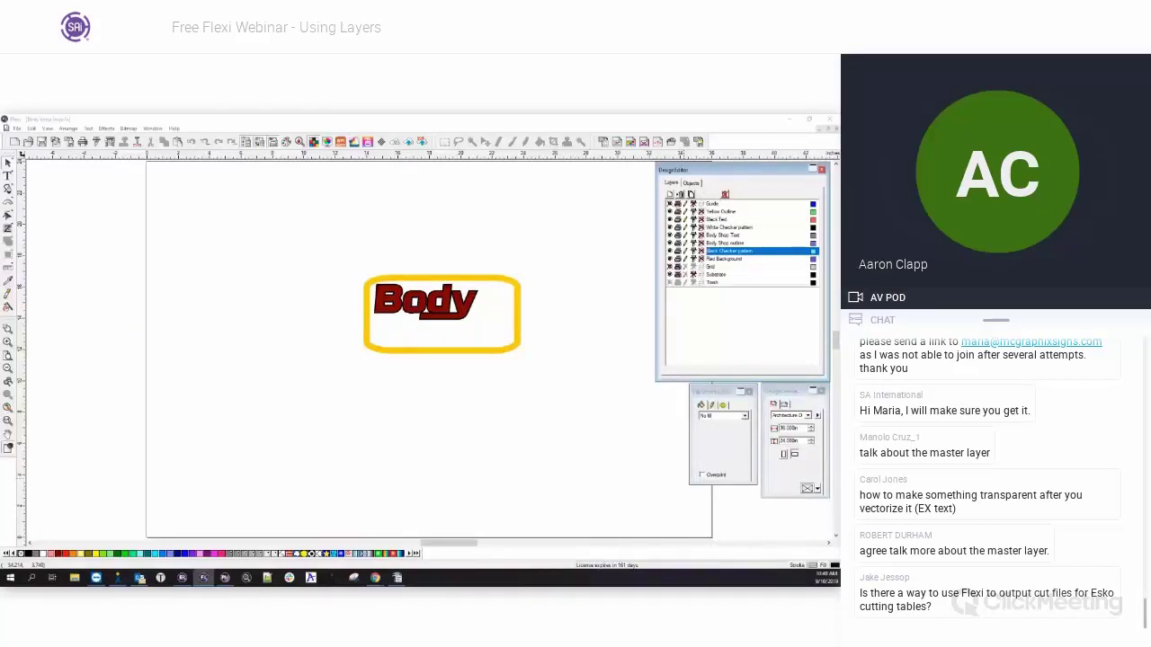
{"action": "left_click", "coordinate": [689, 183]}
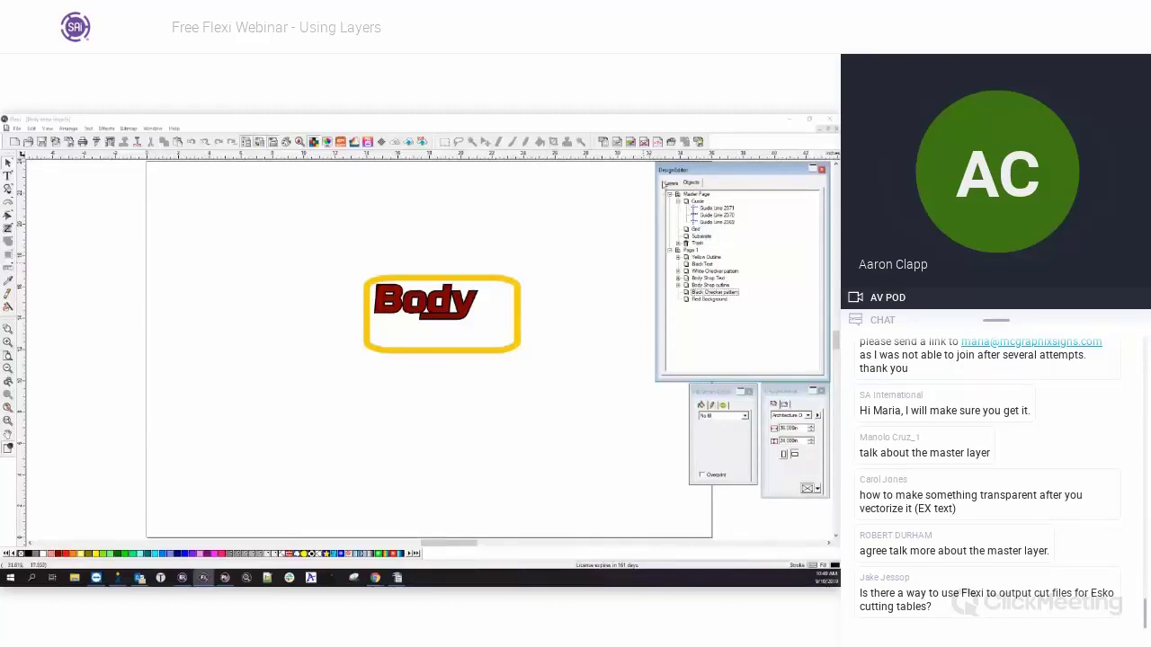
Show the Guide layer, then move the upper horizontal guide down and the lower one up so both cross the yellow outline.
{"action": "left_click", "coordinate": [670, 184]}
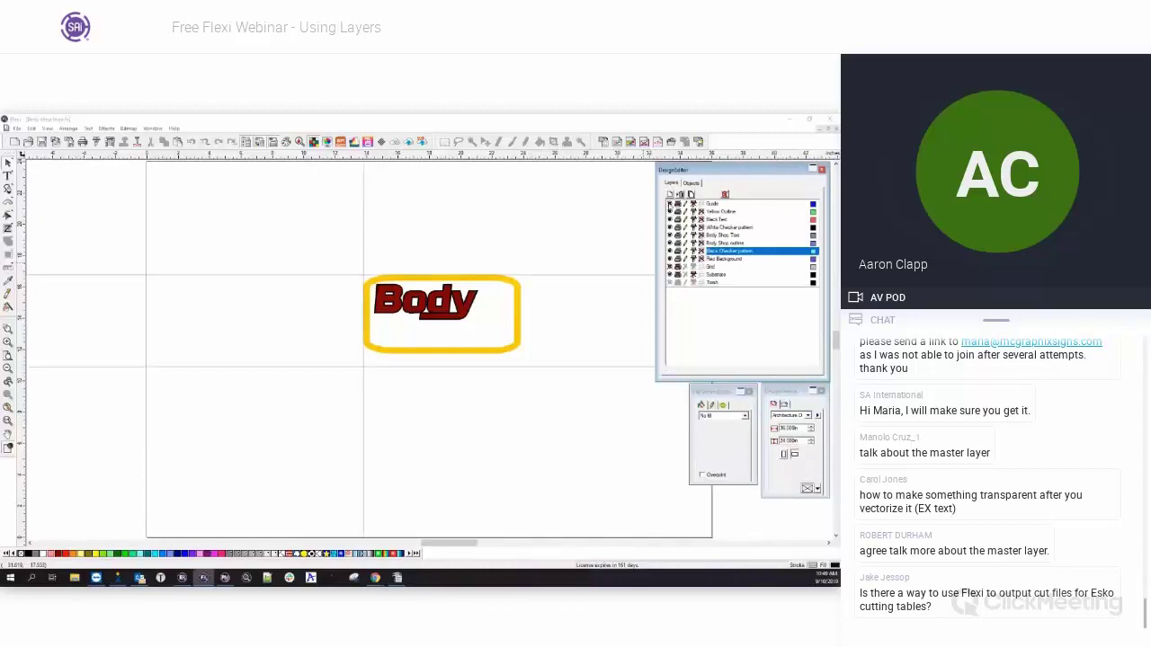
{"action": "left_click", "coordinate": [526, 284]}
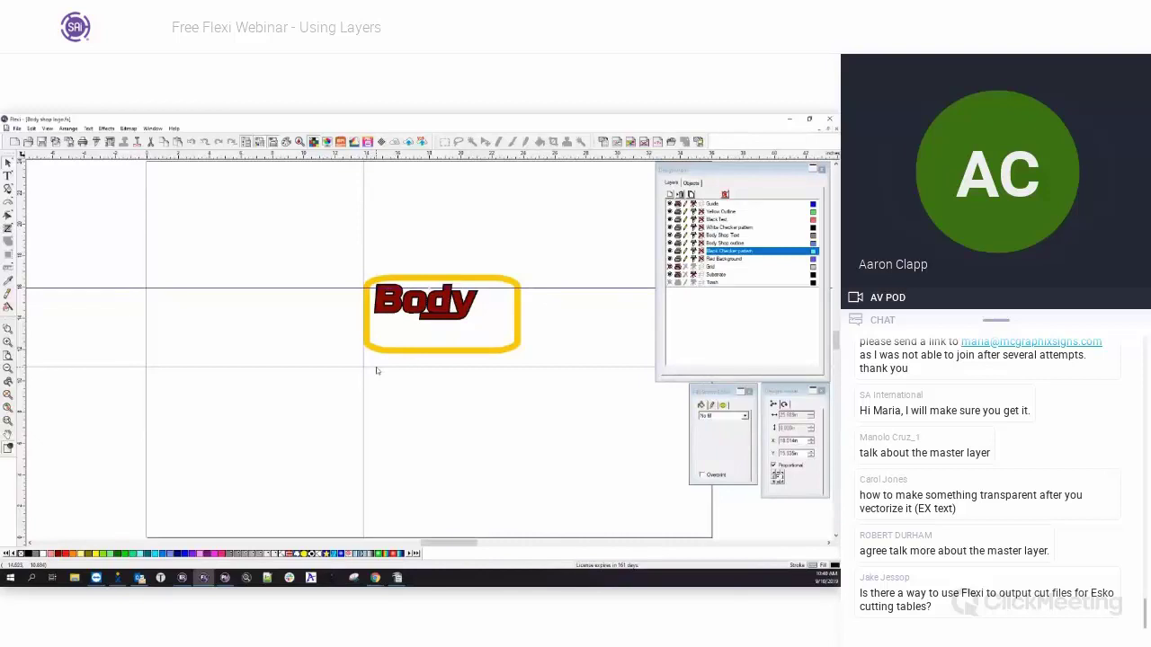
{"action": "left_click_drag", "start_coordinate": [375, 367], "coordinate": [377, 345]}
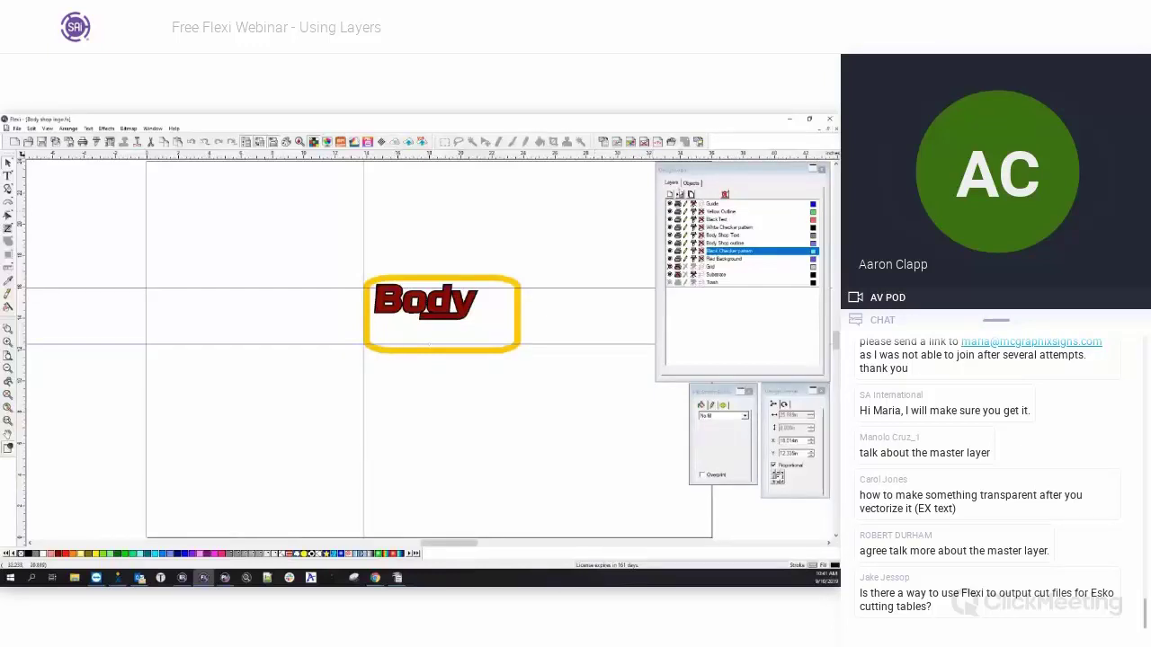
Examine the guide lines in the object list, and the Grid and Trash layers in the layer list.
{"action": "left_click", "coordinate": [690, 184]}
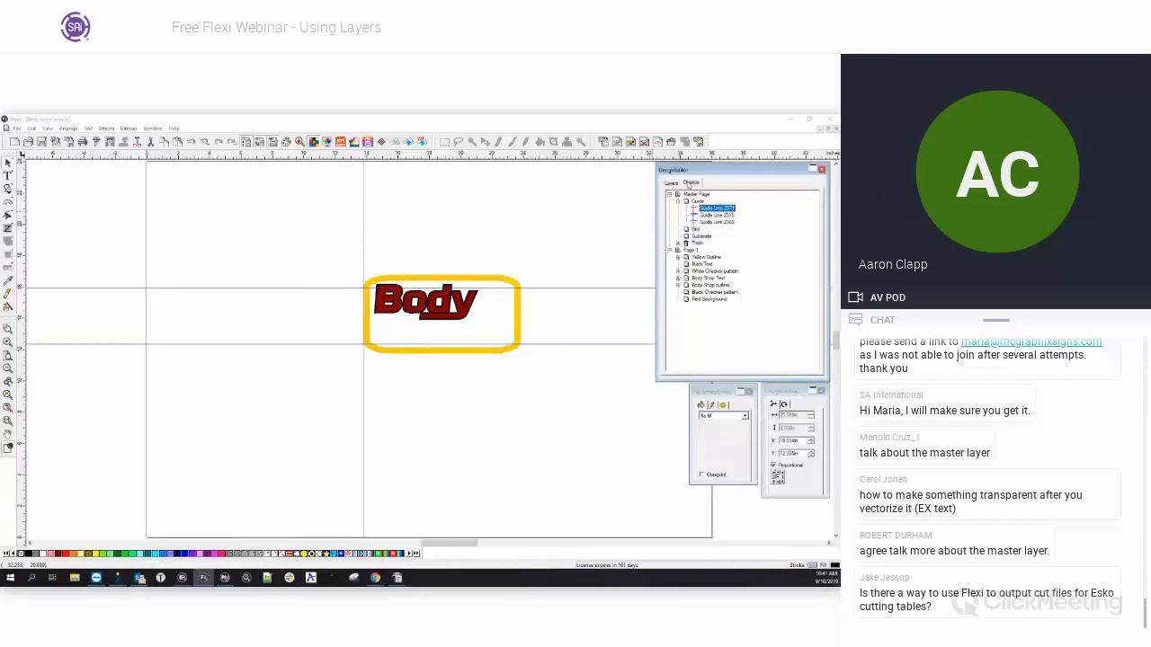
{"action": "left_click", "coordinate": [670, 182]}
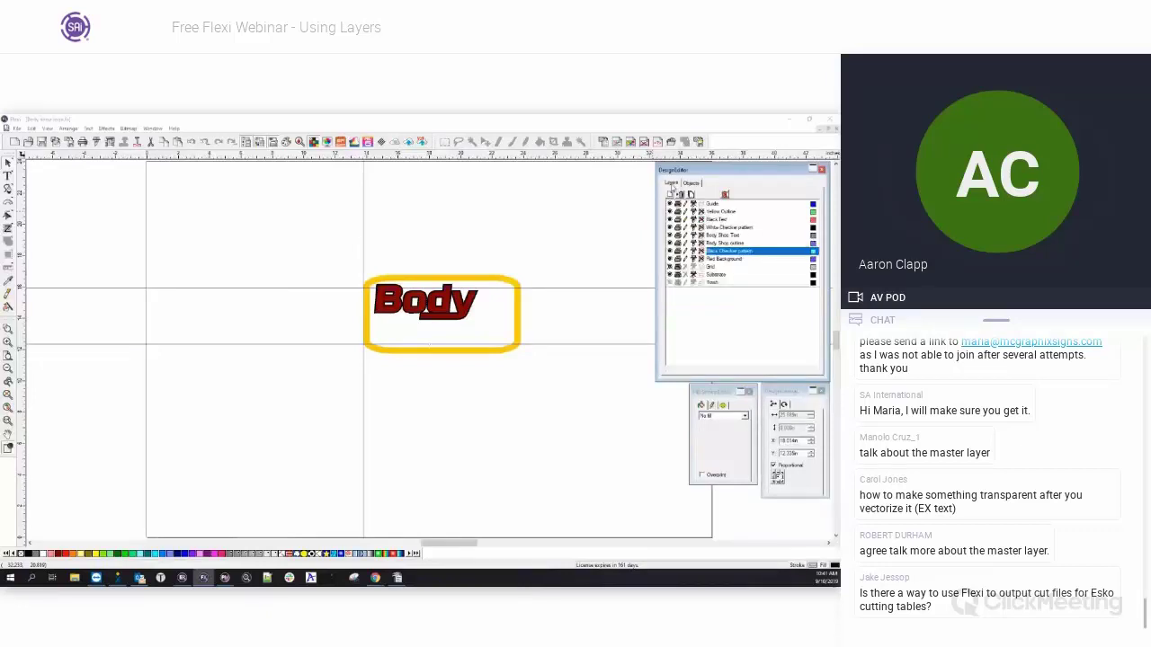
{"action": "left_click", "coordinate": [713, 273]}
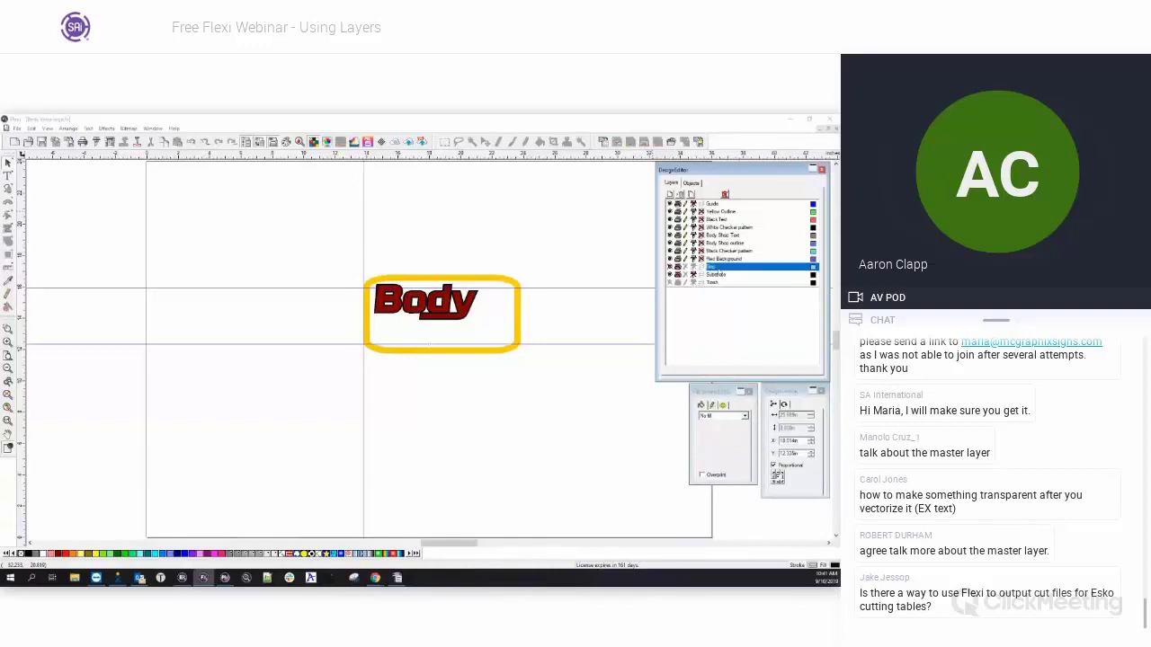
{"action": "left_click", "coordinate": [717, 283]}
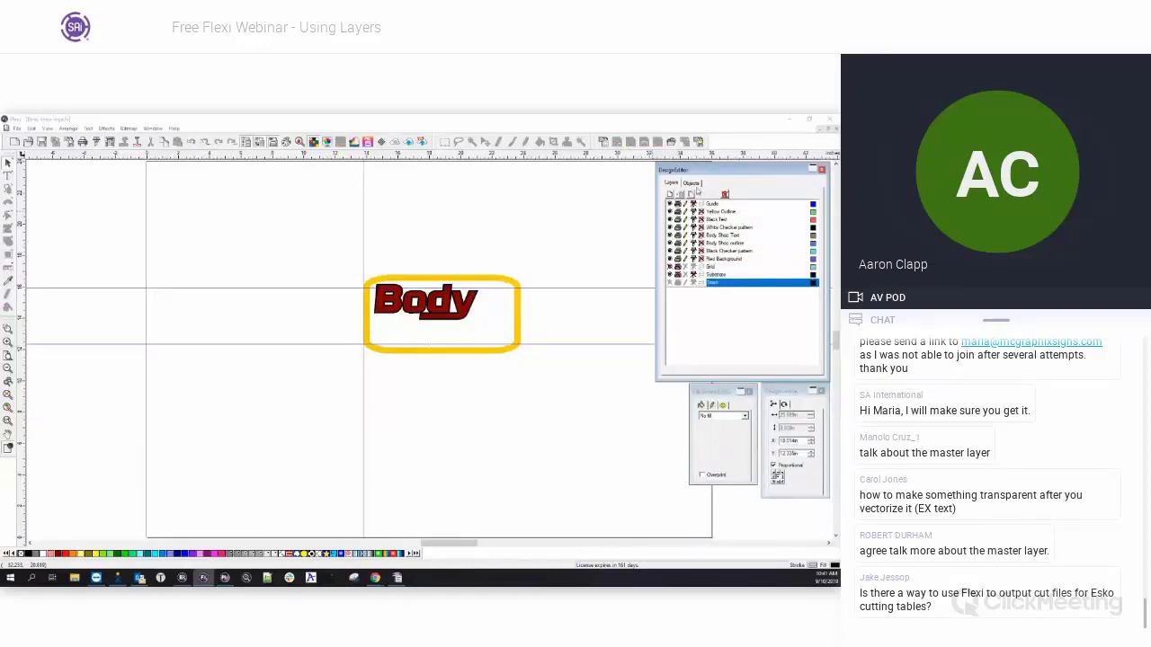
Move the yellow outline compound from its Page 1 layer into the Guide layer, between the guide lines.
{"action": "left_click", "coordinate": [693, 184]}
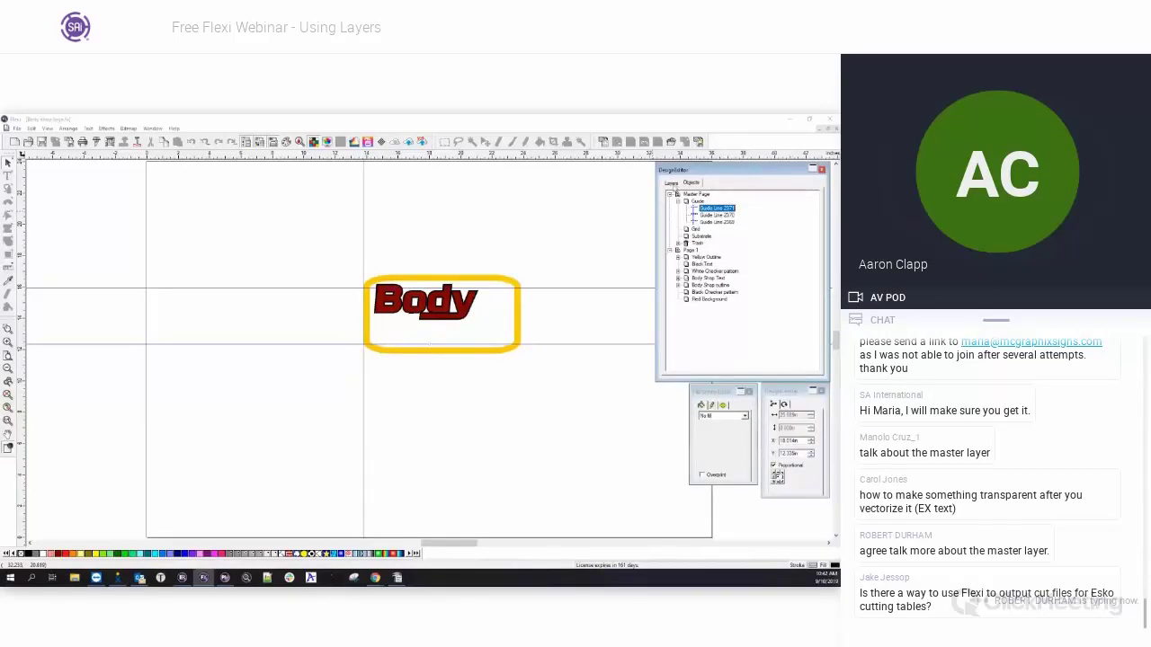
{"action": "left_click", "coordinate": [672, 184]}
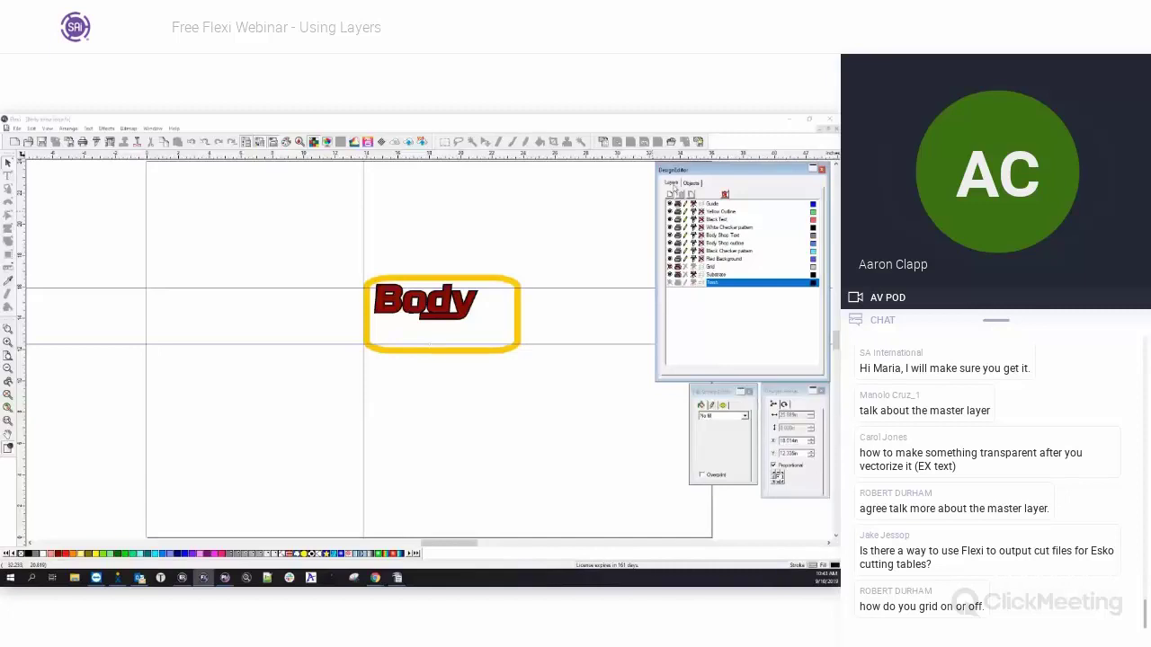
{"action": "left_click", "coordinate": [690, 183]}
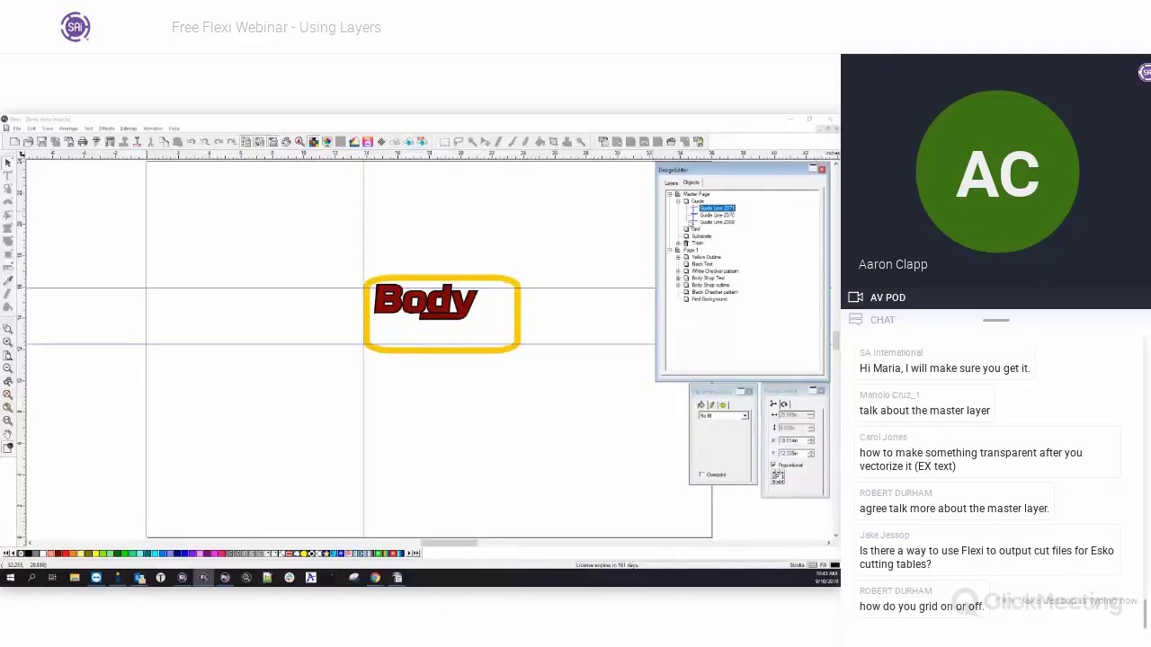
{"action": "left_click", "coordinate": [706, 258]}
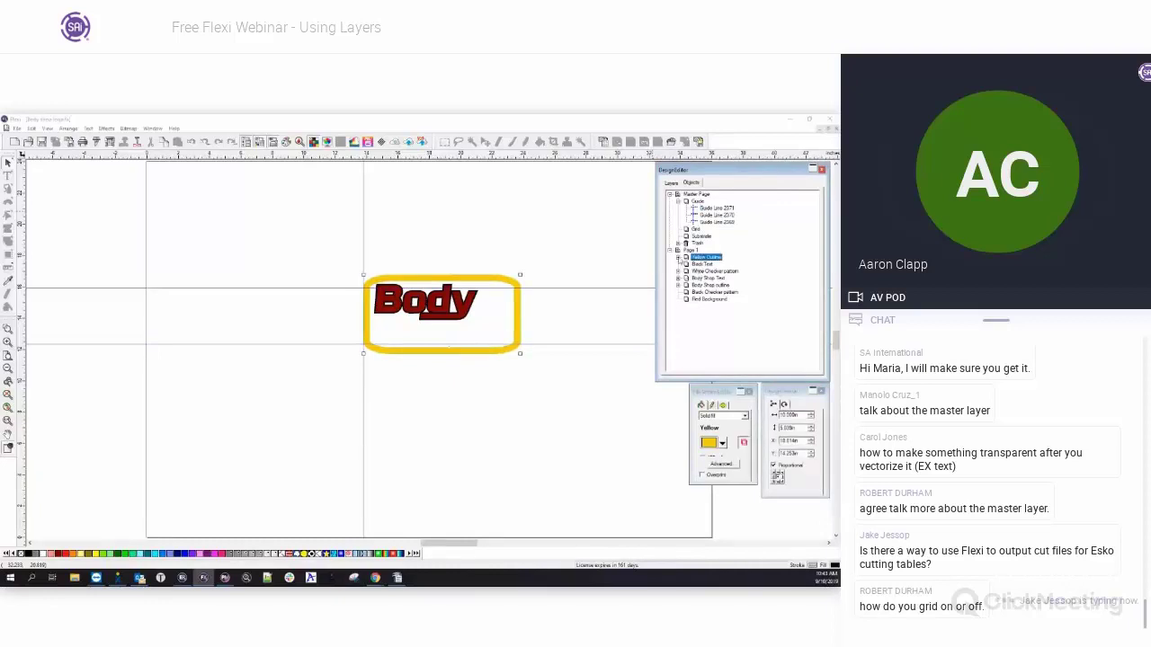
{"action": "left_click", "coordinate": [678, 258]}
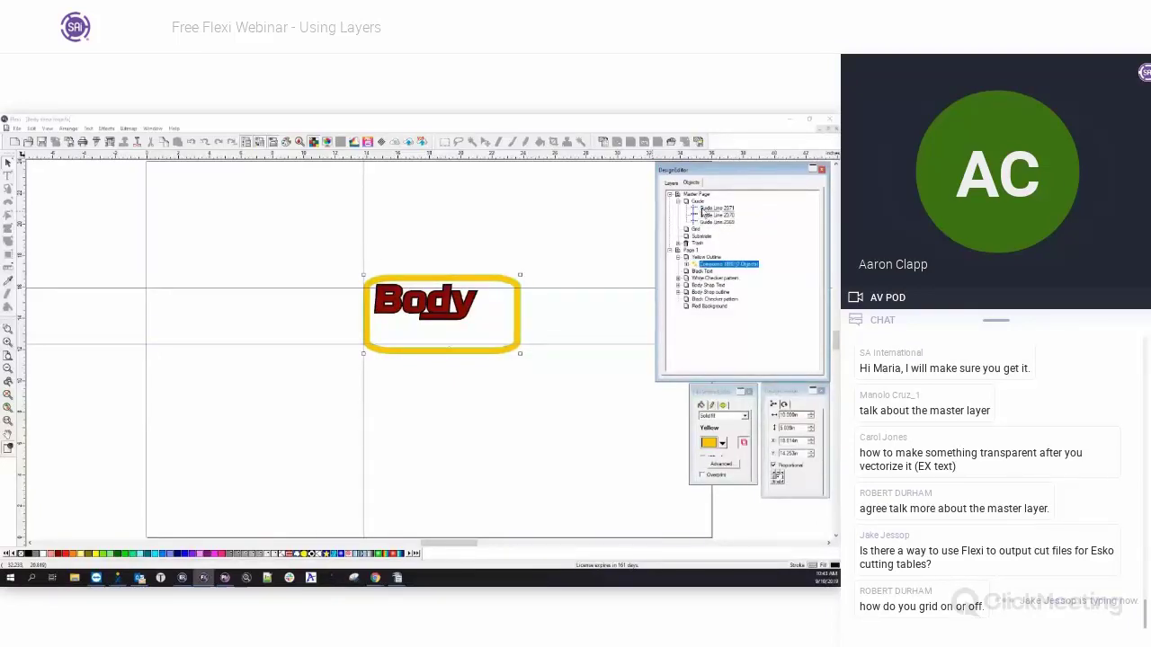
{"action": "mouse_move", "coordinate": [702, 212]}
{"action": "left_mouse_down"}
{"action": "mouse_move", "coordinate": [710, 232]}
{"action": "mouse_move", "coordinate": [699, 235]}
{"action": "mouse_move", "coordinate": [701, 217]}
{"action": "left_mouse_up"}
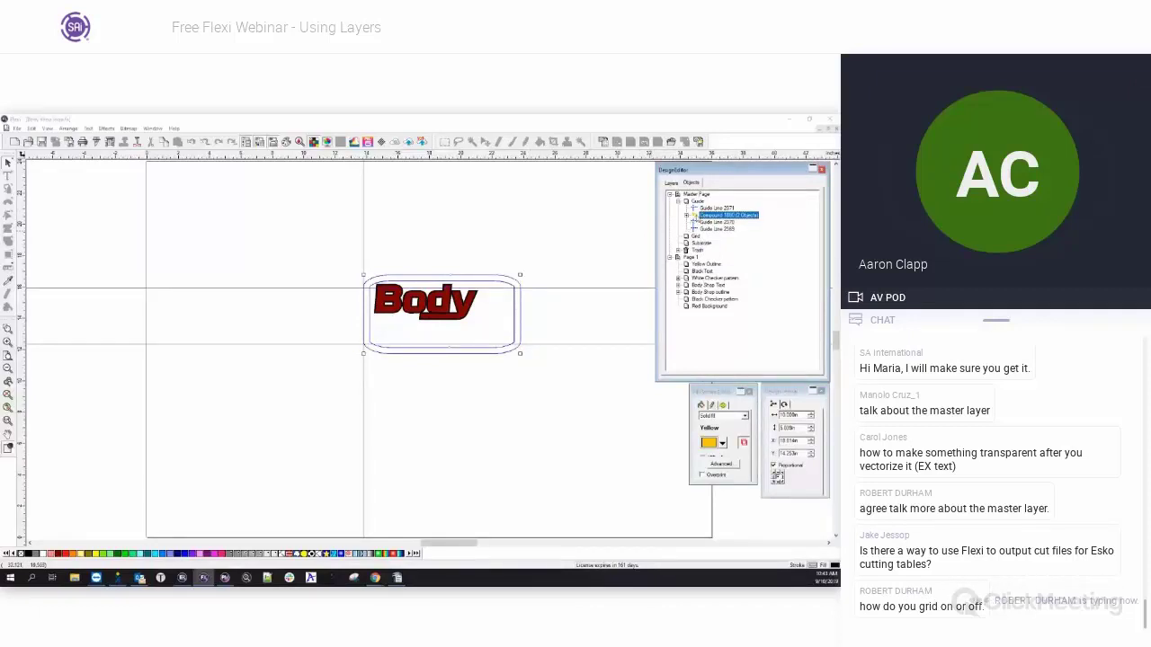
{"action": "left_click", "coordinate": [690, 215]}
Make Body Shop Text a Master Page layer and check its place and contents in the object list.
{"action": "left_click", "coordinate": [670, 184]}
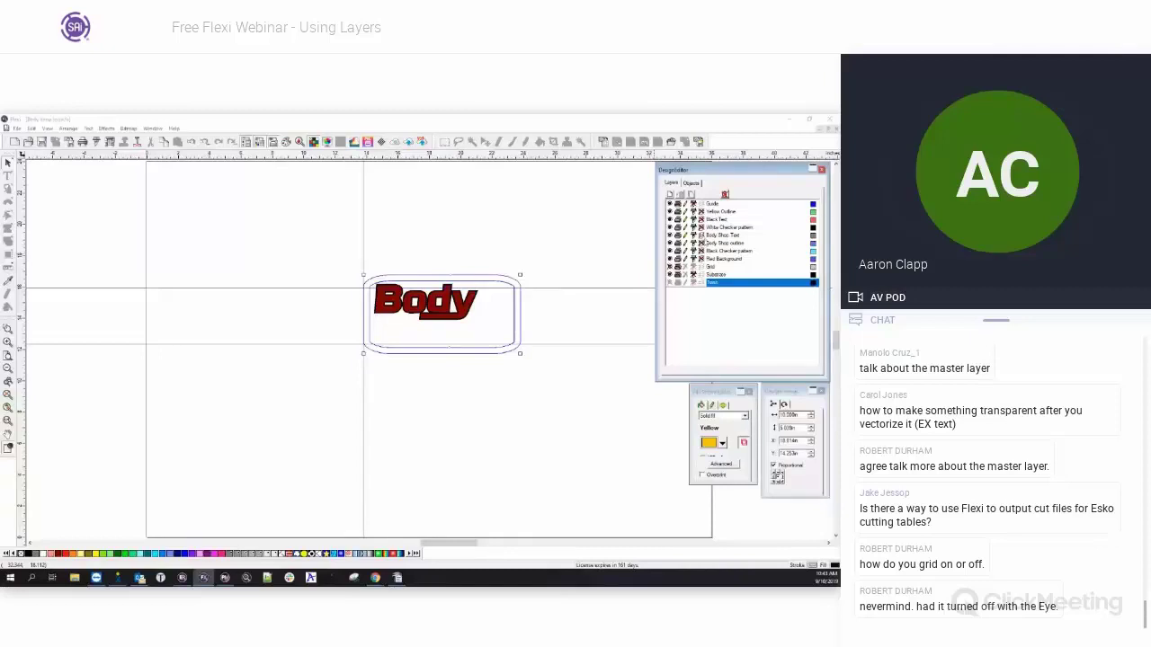
{"action": "left_click", "coordinate": [690, 183]}
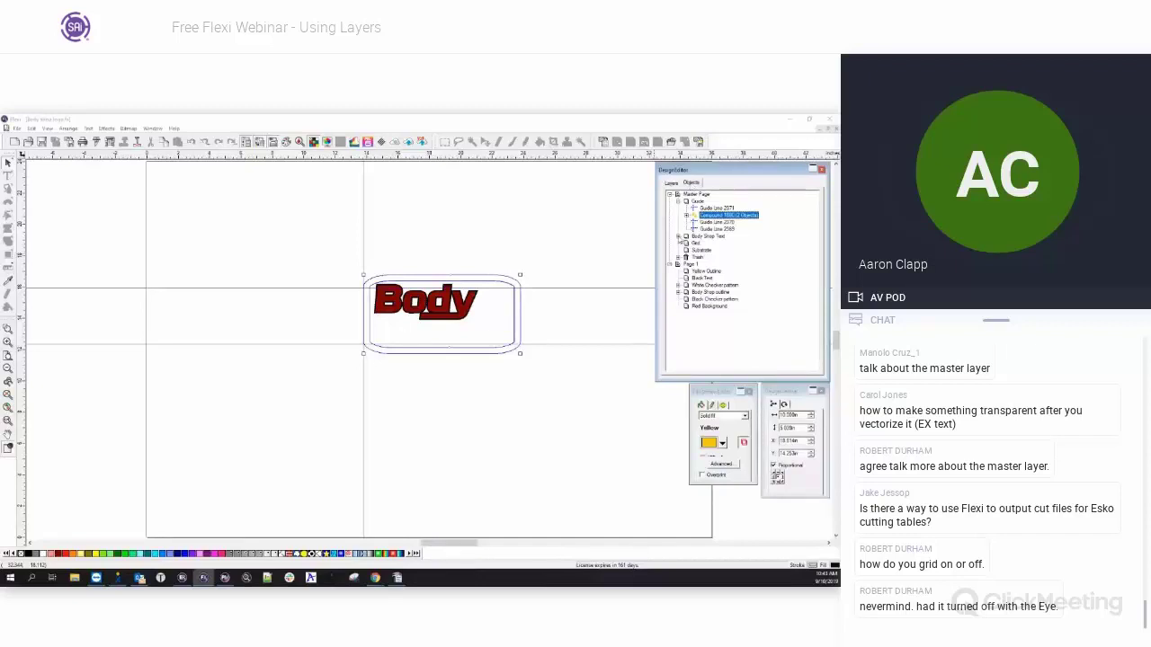
{"action": "left_click", "coordinate": [697, 237]}
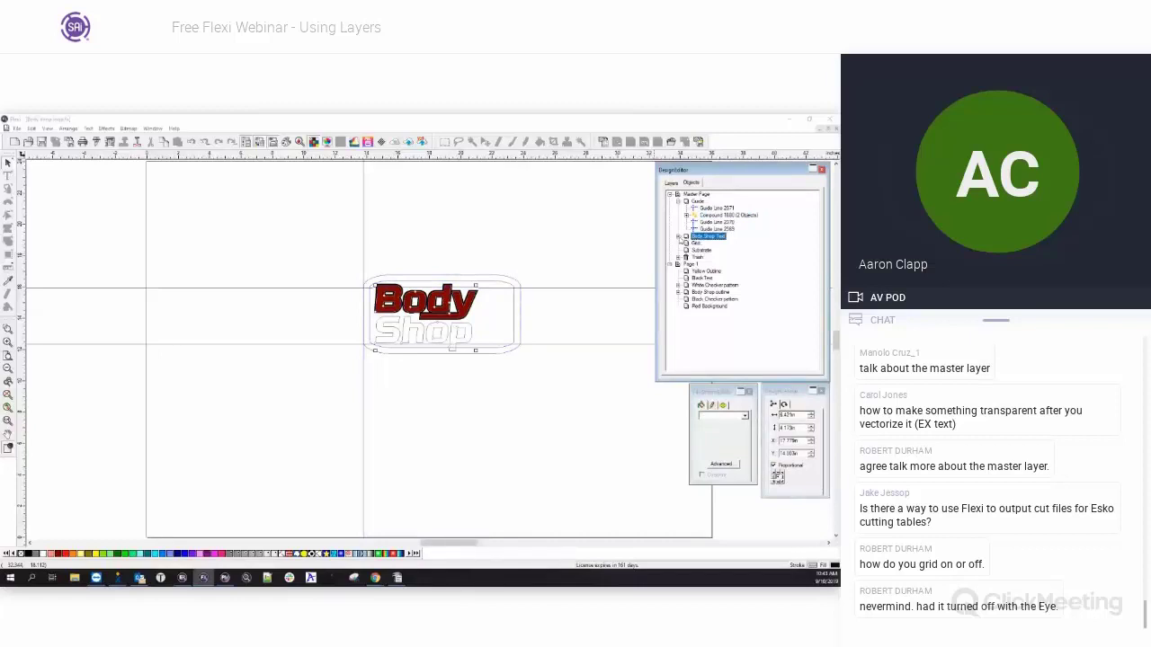
{"action": "left_click", "coordinate": [679, 238]}
{"action": "left_click", "coordinate": [679, 237]}
{"action": "left_click", "coordinate": [695, 194]}
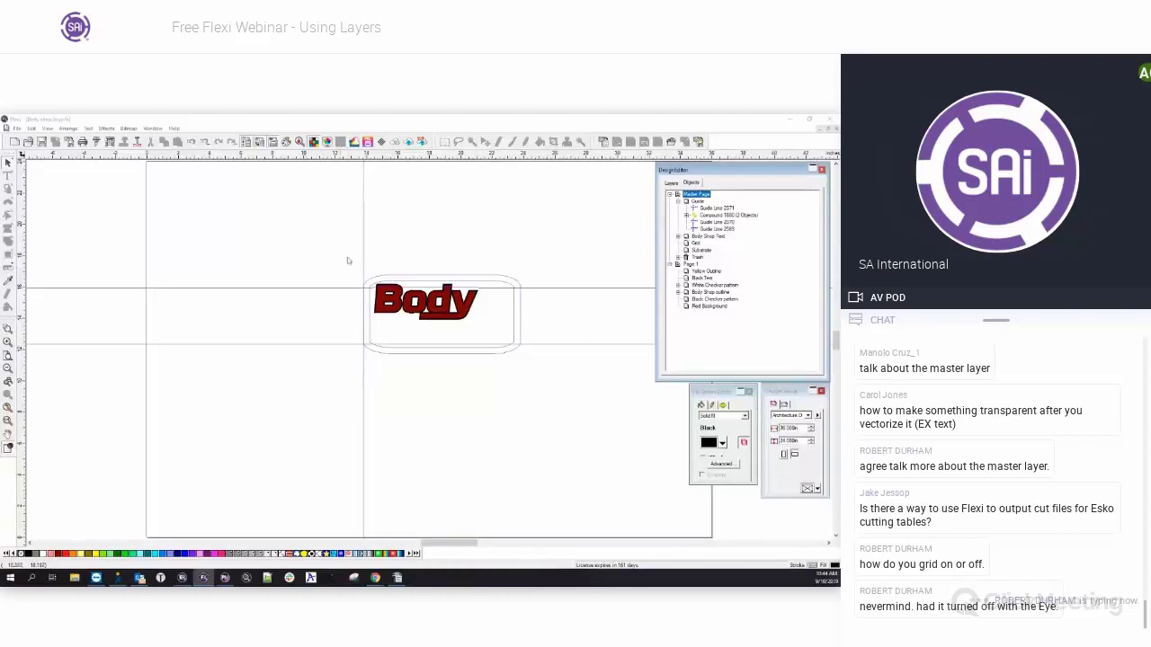
{"action": "left_click", "coordinate": [455, 241]}
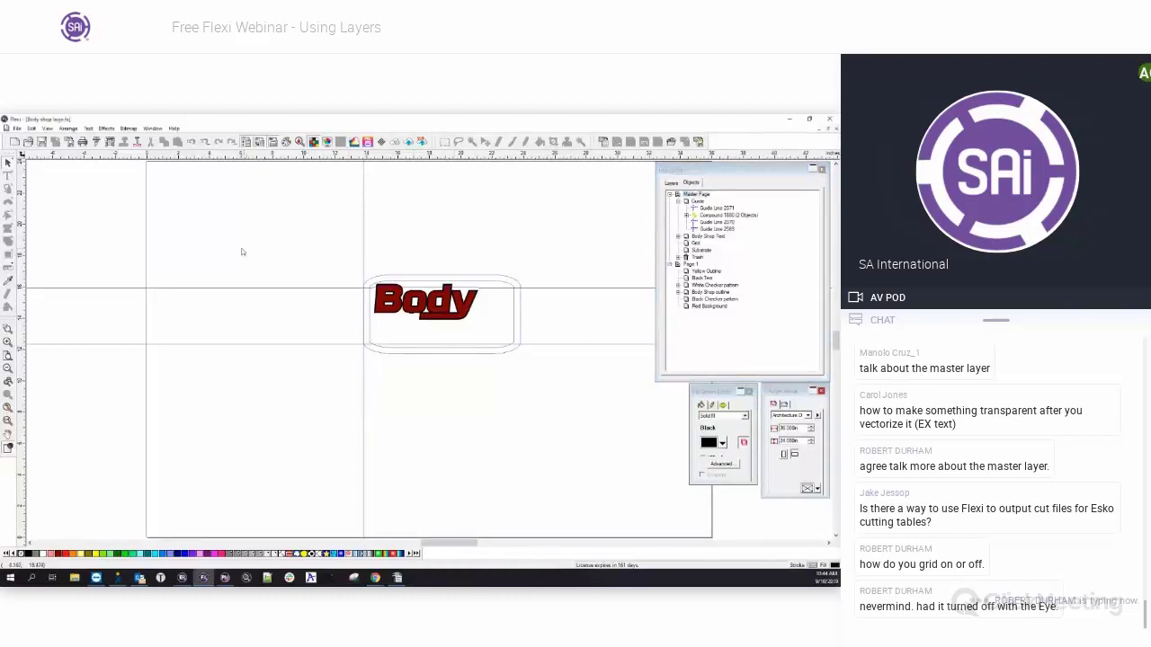
Move the burgundy Body lettering off its black outline to the empty upper-left area of the page.
{"action": "left_click", "coordinate": [390, 313]}
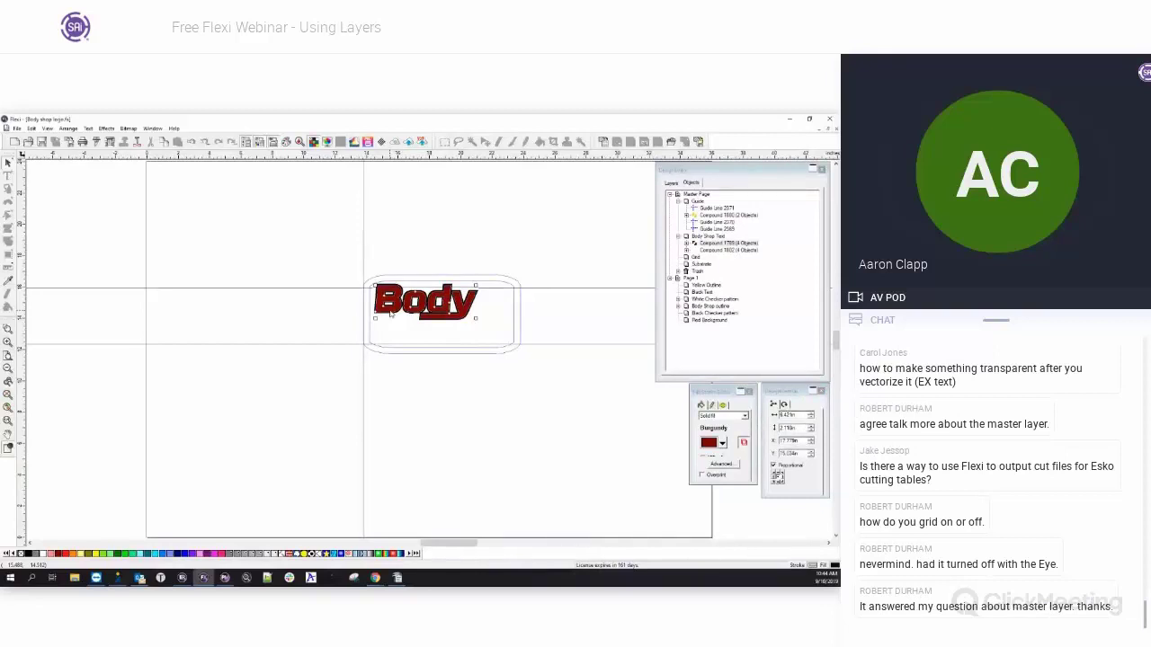
{"action": "left_click_drag", "start_coordinate": [390, 314], "coordinate": [333, 356]}
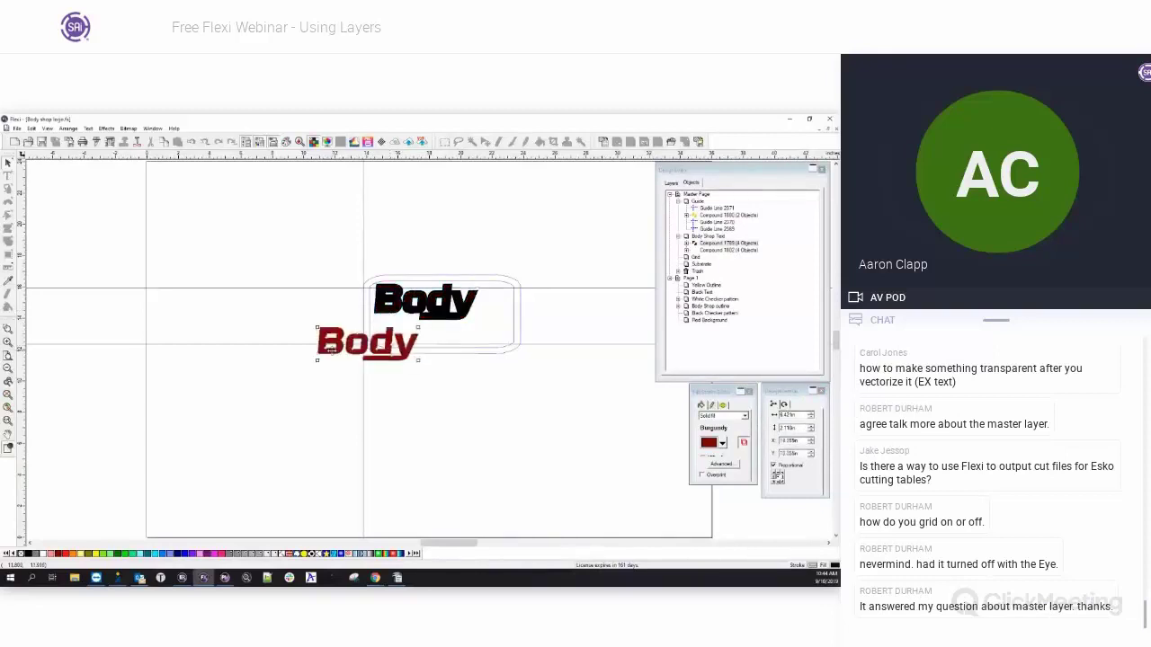
{"action": "left_click", "coordinate": [399, 310]}
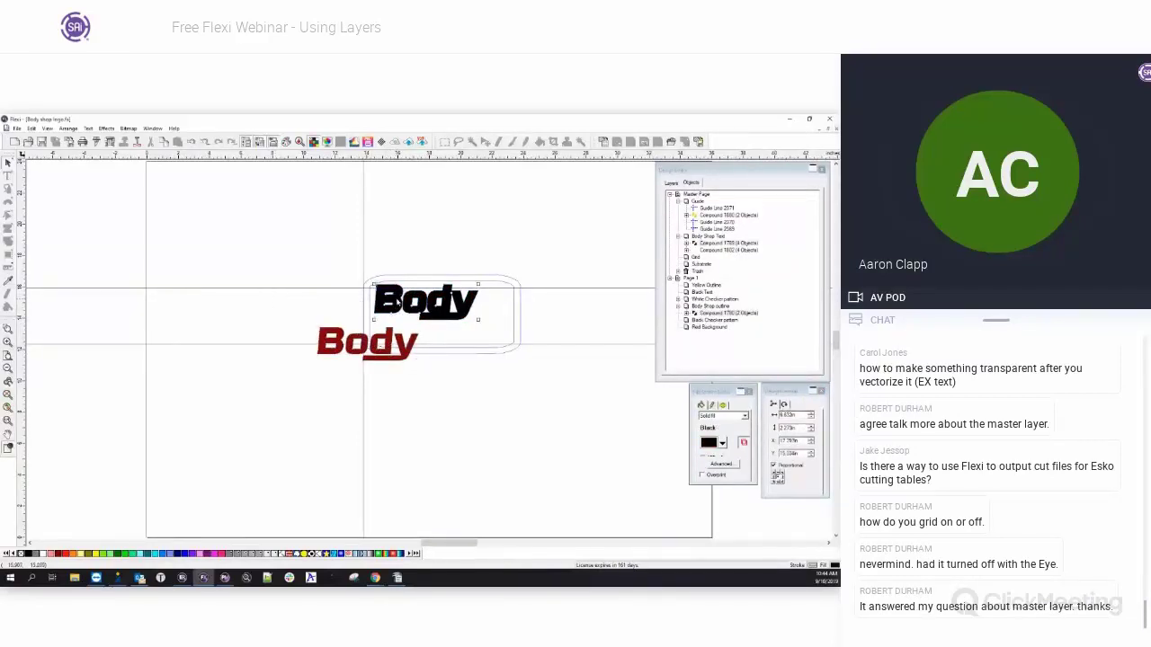
{"action": "left_click_drag", "start_coordinate": [372, 343], "coordinate": [261, 252]}
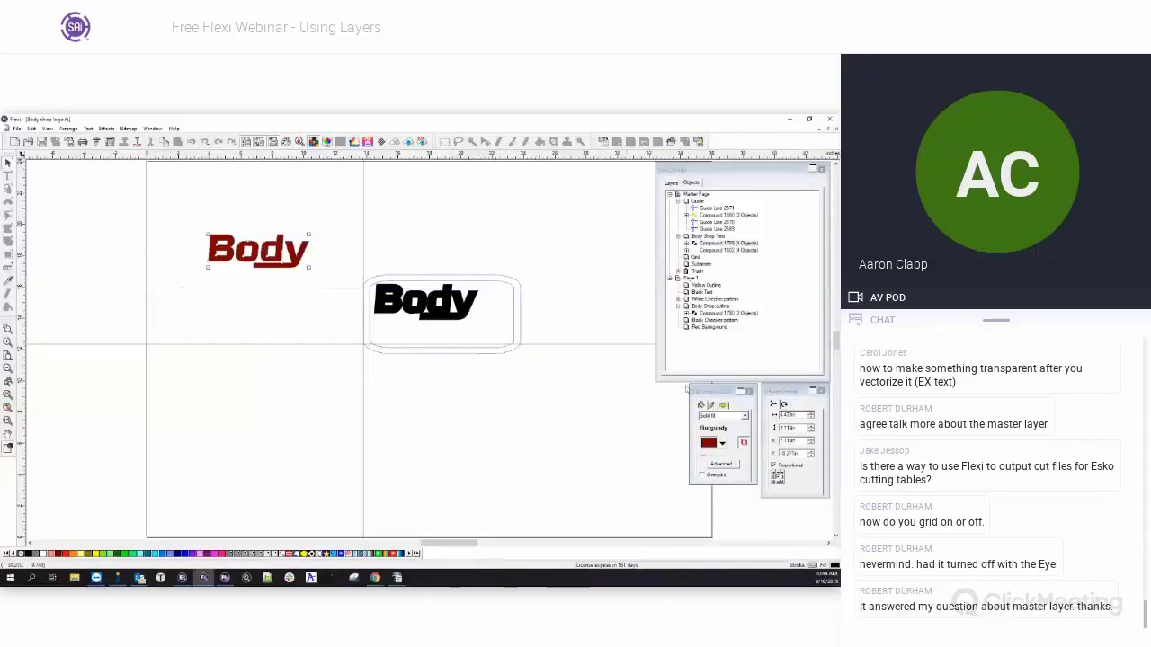
Try No fill on the burgundy Body lettering, and switch it back to Solid fill.
{"action": "left_click", "coordinate": [722, 443]}
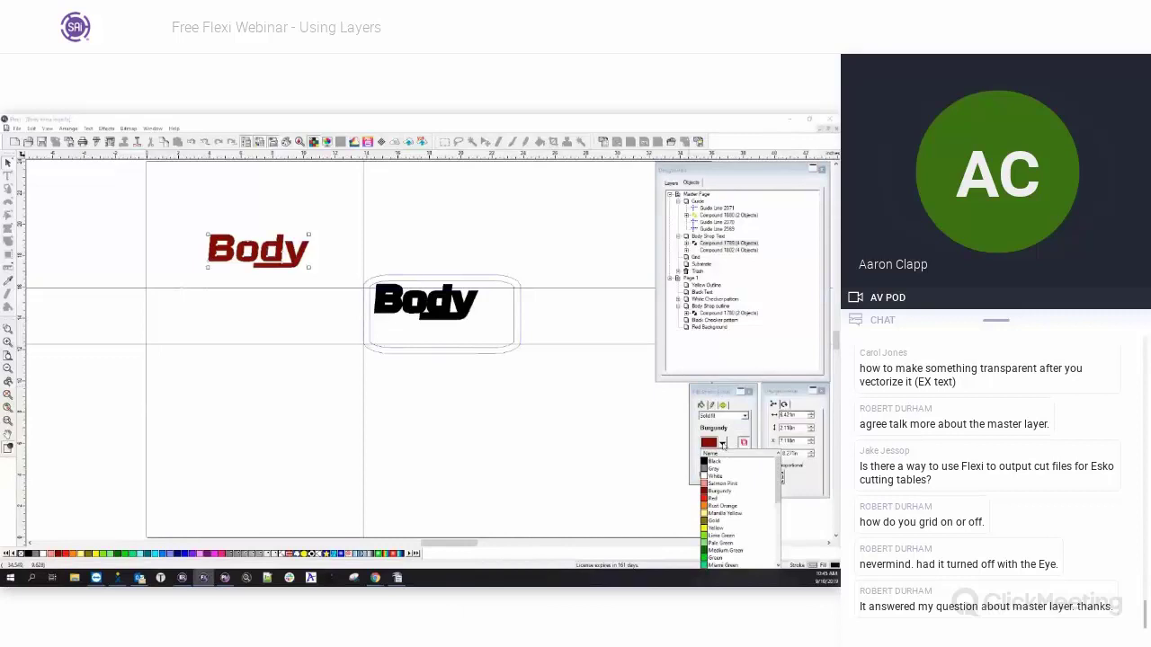
{"action": "mouse_move", "coordinate": [780, 469]}
{"action": "left_mouse_down"}
{"action": "mouse_move", "coordinate": [787, 542]}
{"action": "mouse_move", "coordinate": [783, 463]}
{"action": "left_mouse_up"}
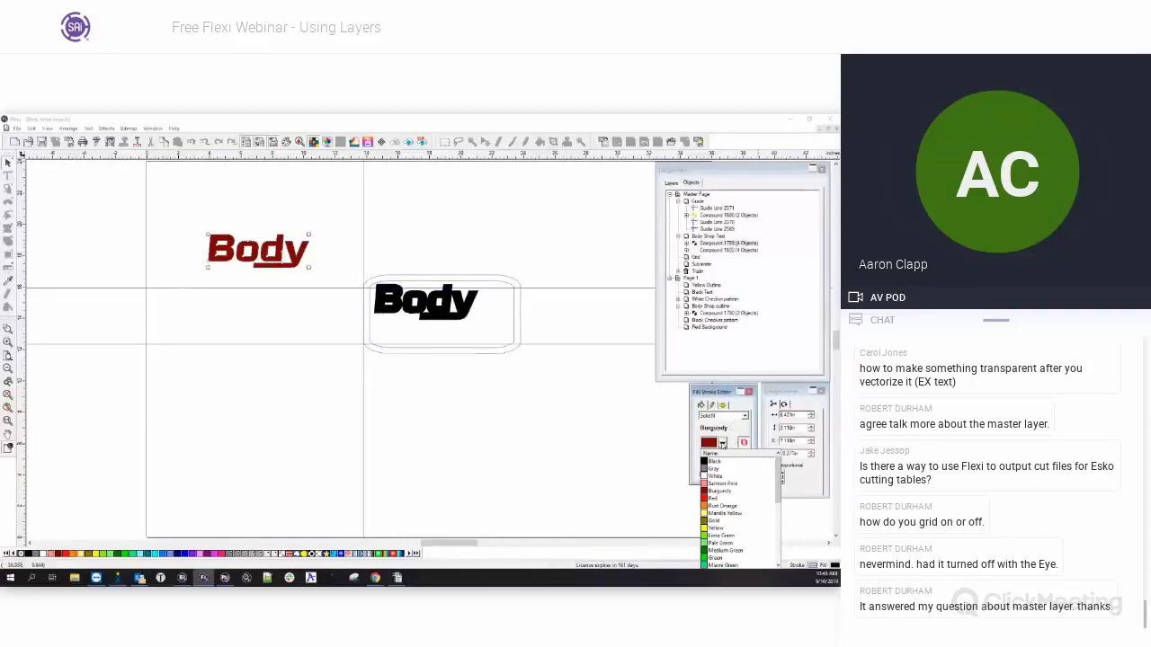
{"action": "left_click", "coordinate": [725, 415]}
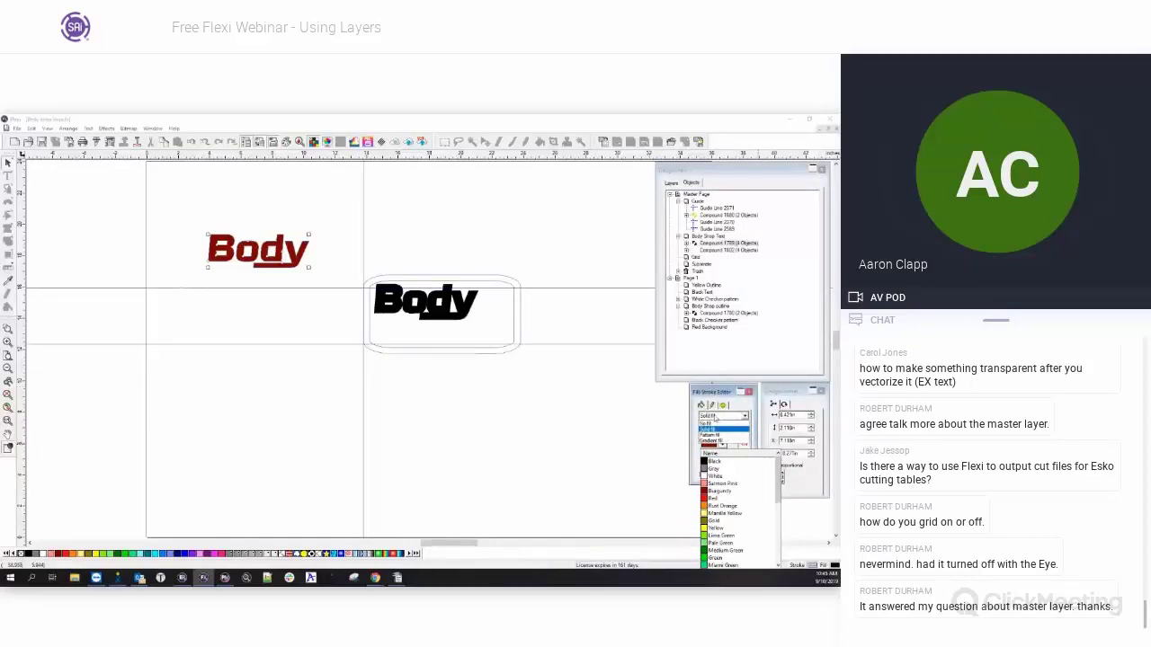
{"action": "left_click", "coordinate": [712, 423]}
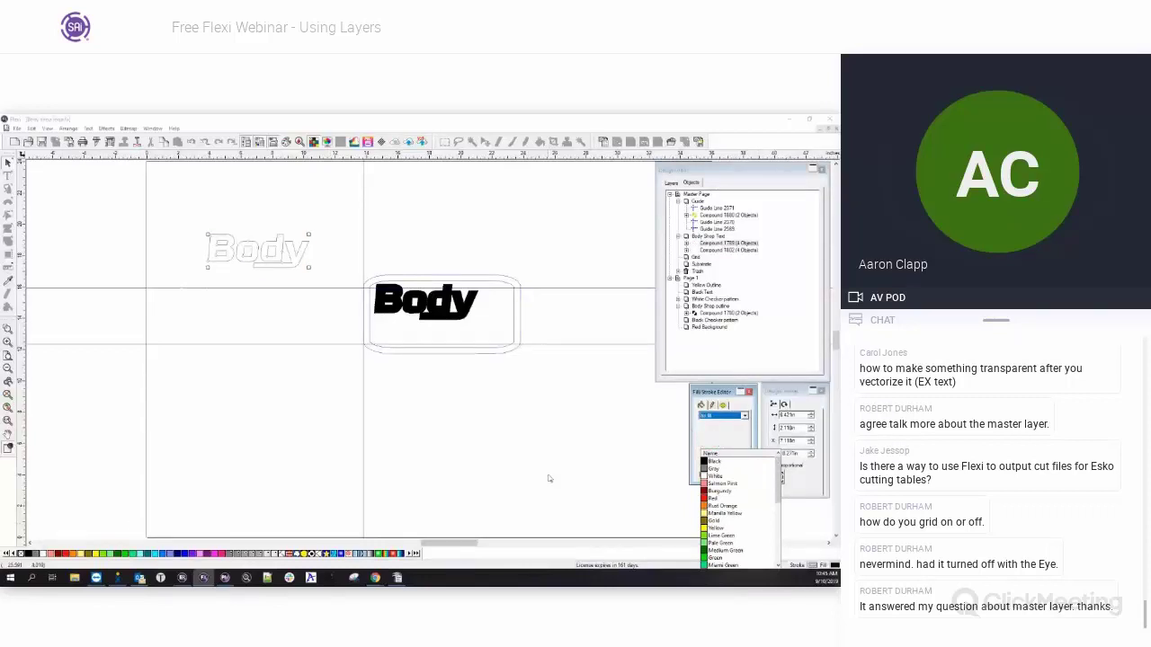
{"action": "left_click", "coordinate": [744, 415]}
{"action": "left_click", "coordinate": [719, 430]}
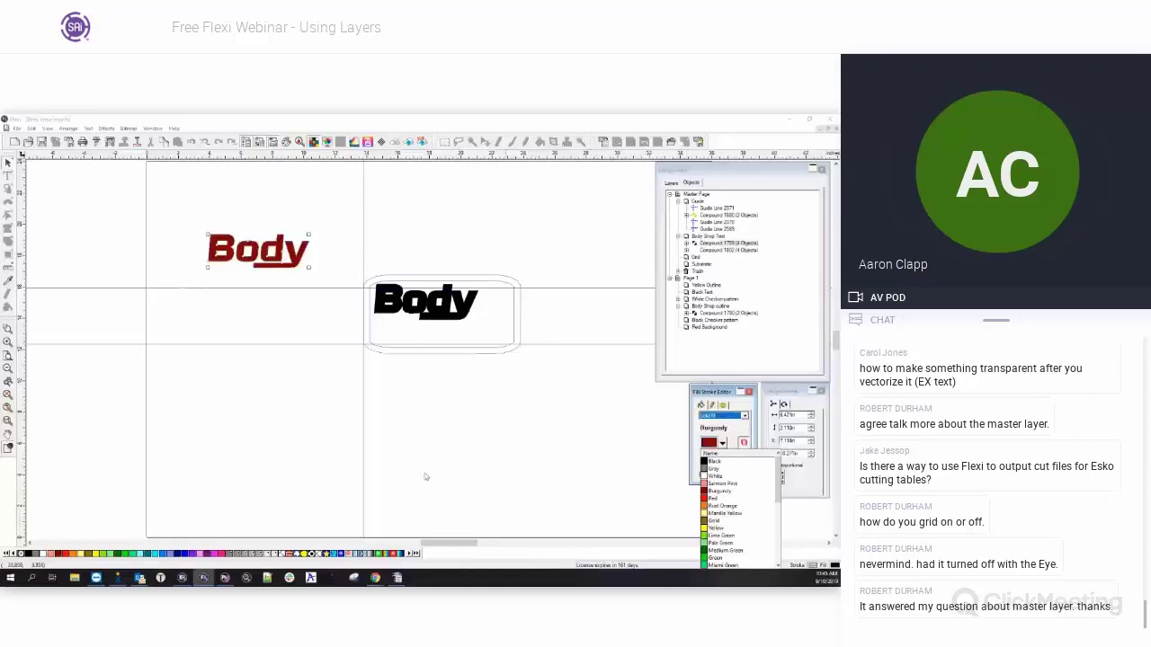
Make the Body lettering's fill transparent with the Transparent swatch, check its fill type, and deselect it.
{"action": "left_click", "coordinate": [20, 554]}
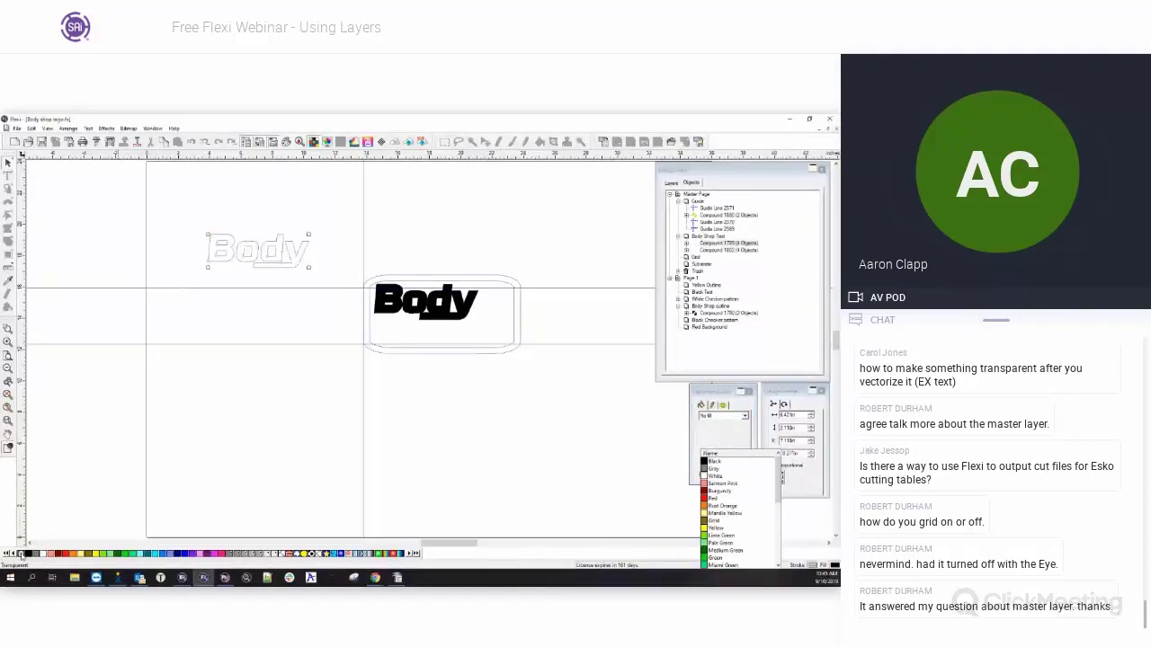
{"action": "left_click", "coordinate": [723, 416]}
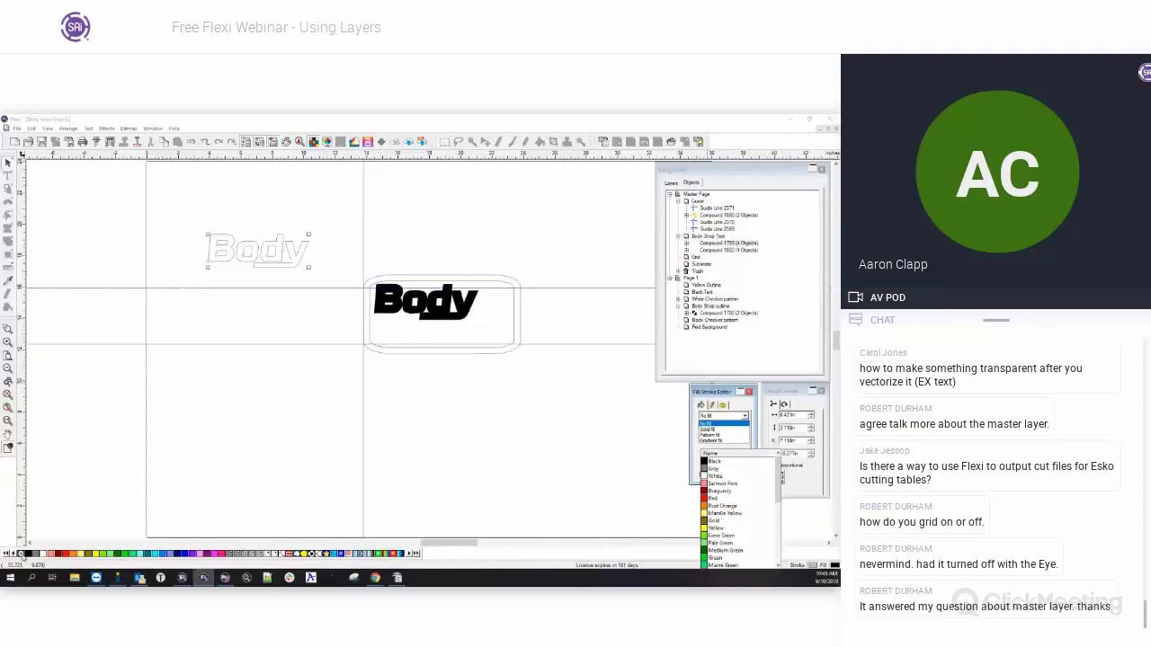
{"action": "key", "text": "Escape"}
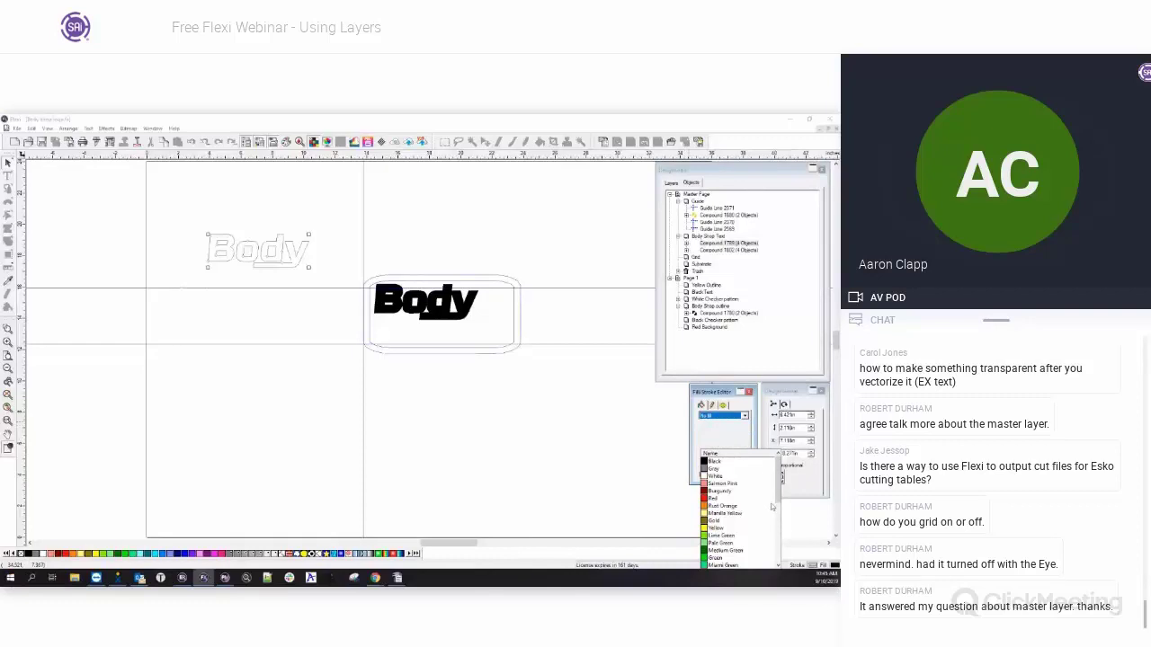
{"action": "left_click", "coordinate": [624, 393]}
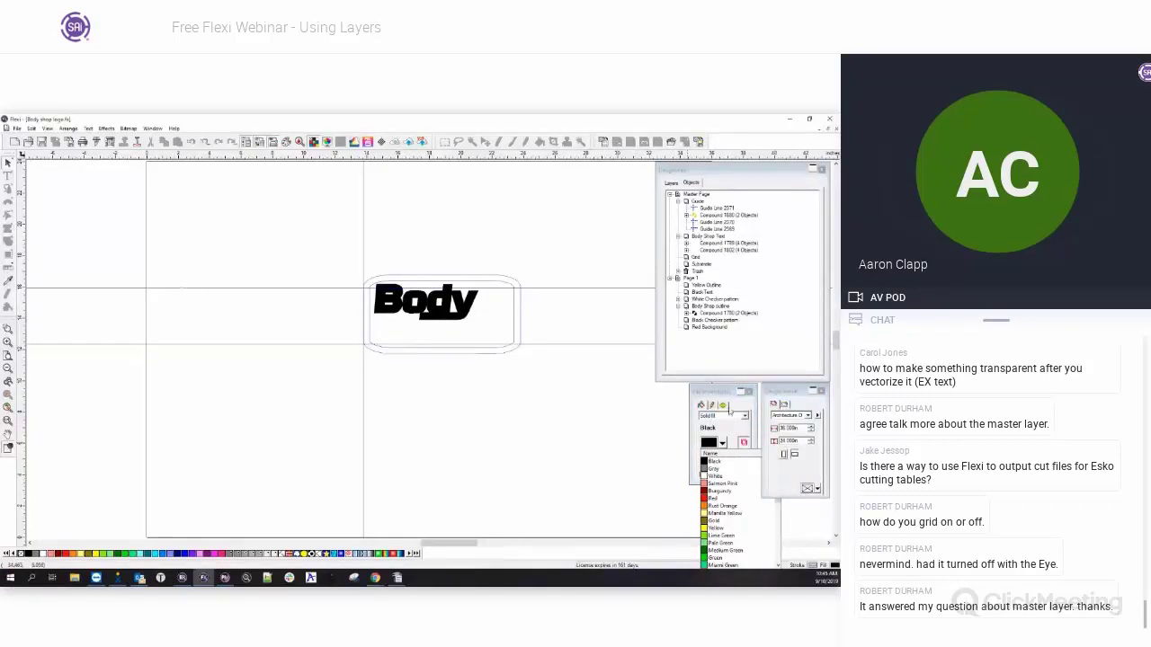
Move the Fill/Stroke Editor aside, look through the open colour list, and dismiss the list.
{"action": "left_click_drag", "start_coordinate": [727, 395], "coordinate": [694, 390]}
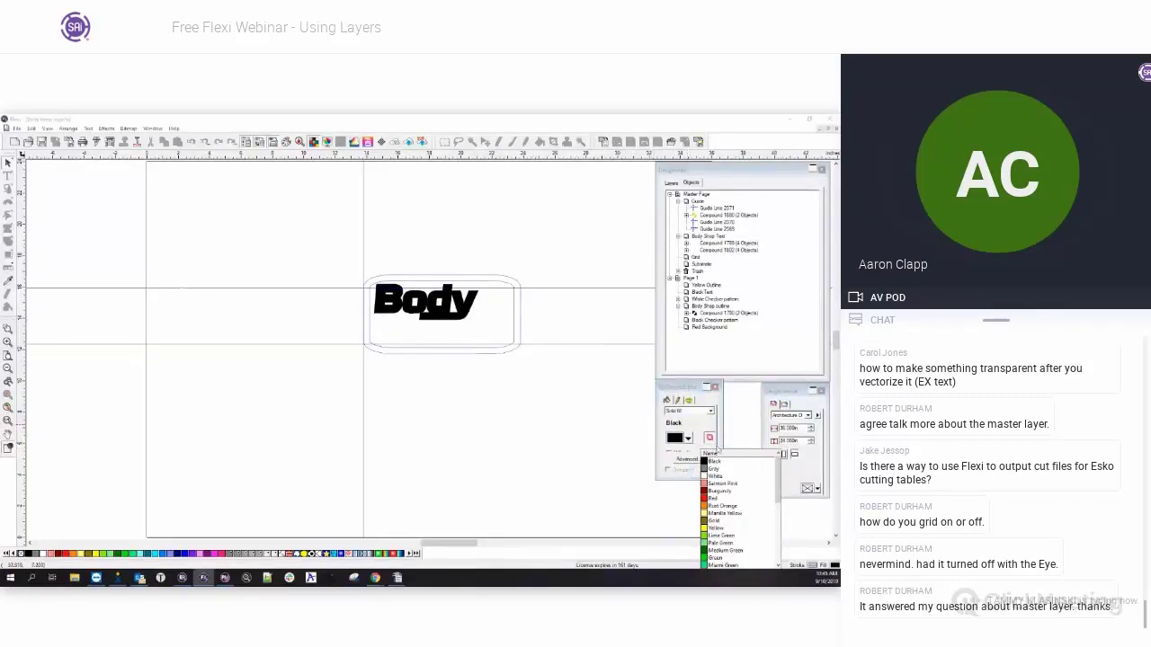
{"action": "left_click_drag", "start_coordinate": [777, 467], "coordinate": [788, 537]}
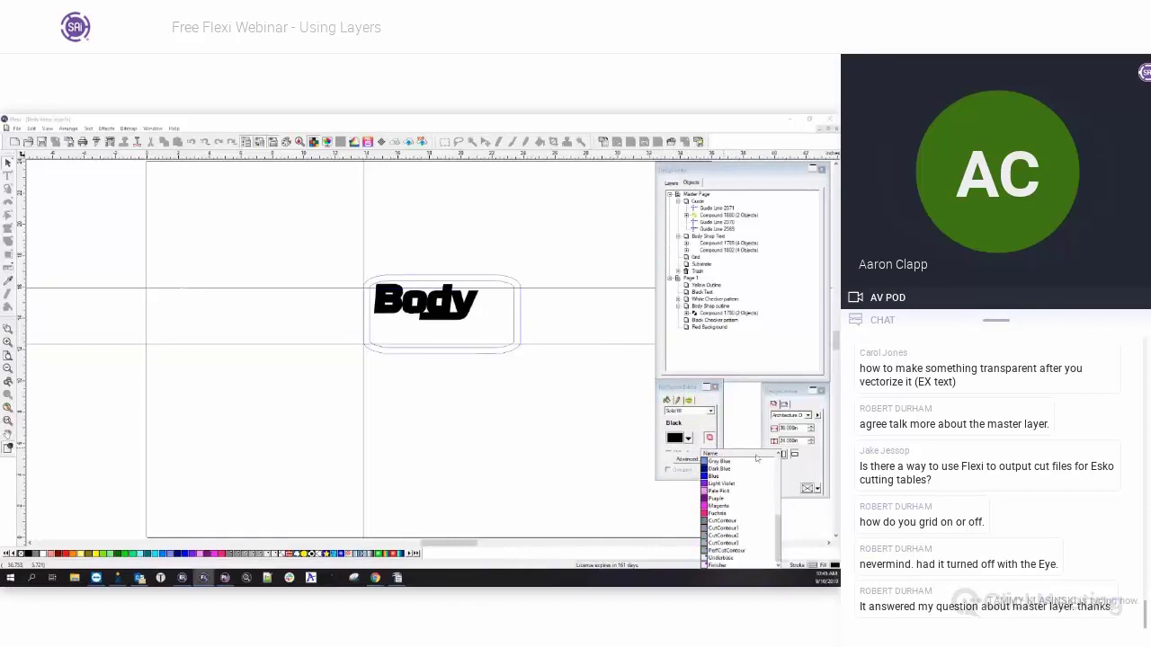
{"action": "right_click", "coordinate": [735, 434]}
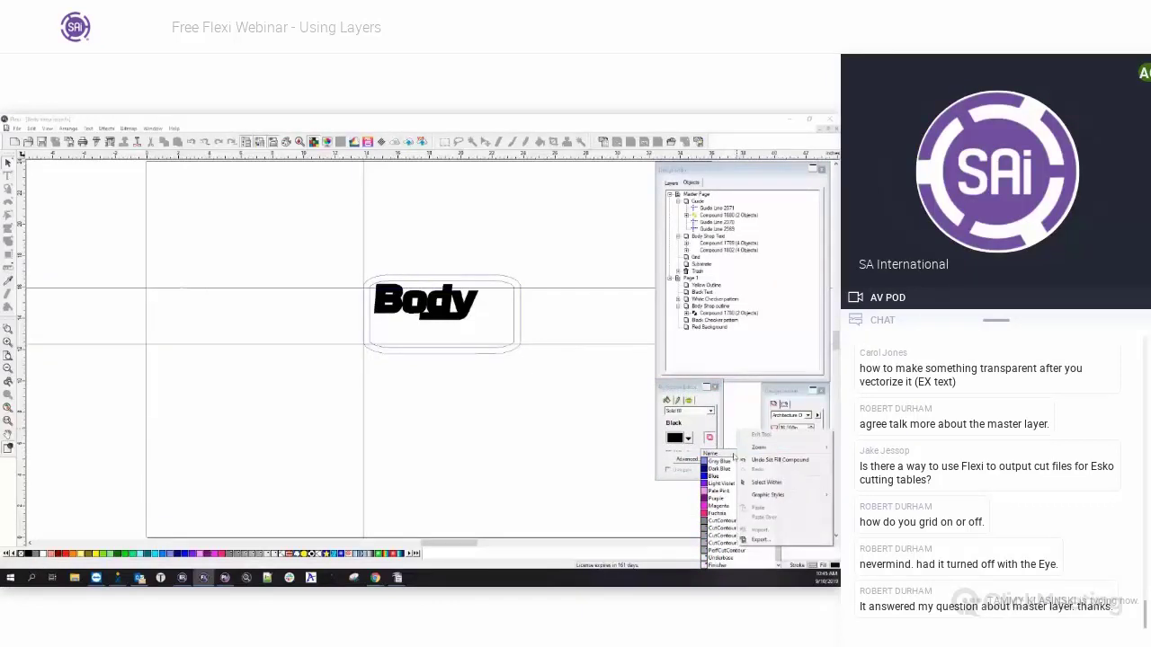
{"action": "left_click", "coordinate": [622, 435]}
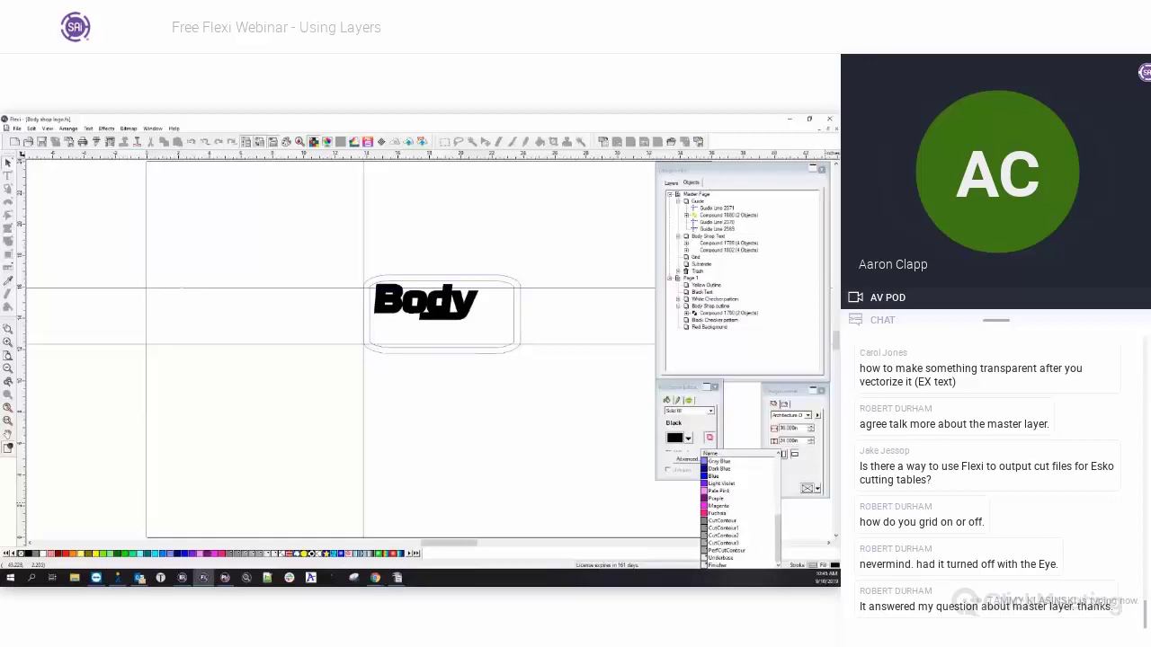
{"action": "key", "text": "alt+Tab"}
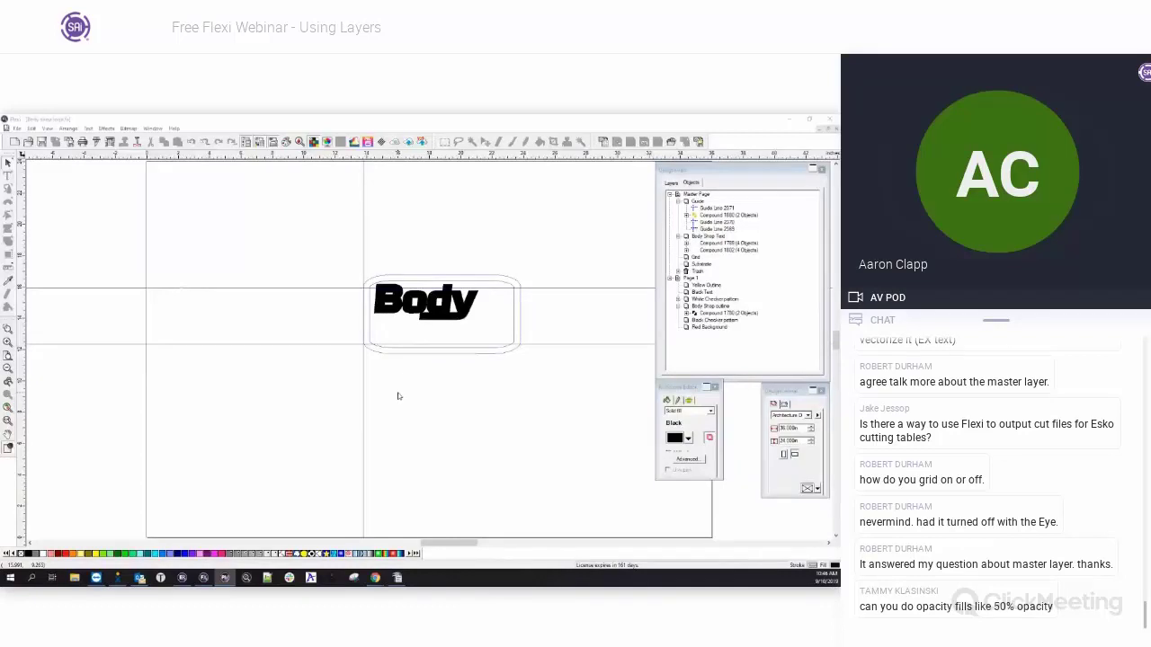
Switch to the untitled document and move the black star straight down, below the horizontal guide line.
{"action": "left_click", "coordinate": [153, 129]}
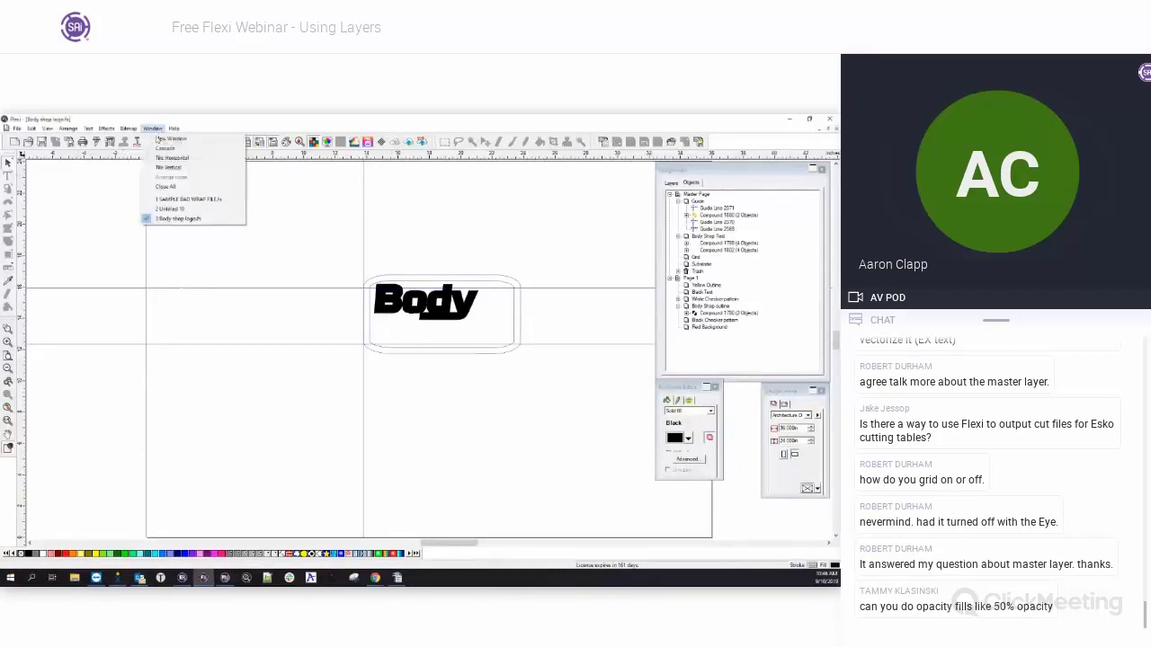
{"action": "left_click", "coordinate": [162, 209]}
{"action": "left_click", "coordinate": [418, 332]}
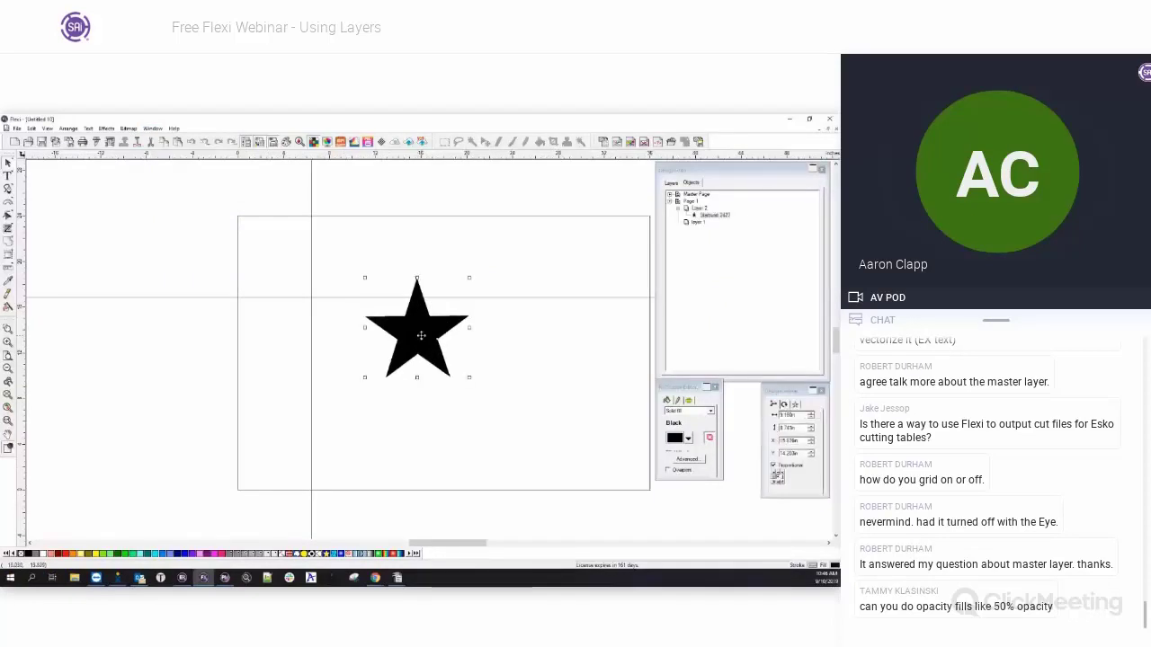
{"action": "left_click_drag", "start_coordinate": [420, 335], "coordinate": [425, 386]}
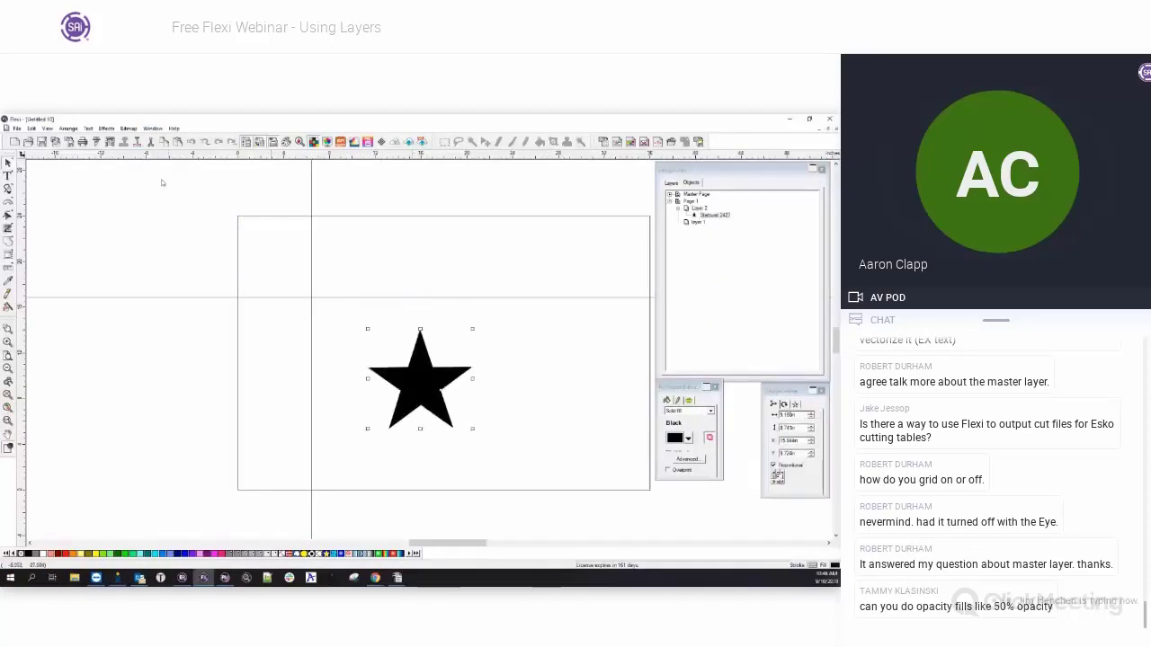
Examine the file formats offered for exporting the star document, and cancel the export.
{"action": "left_click", "coordinate": [17, 128]}
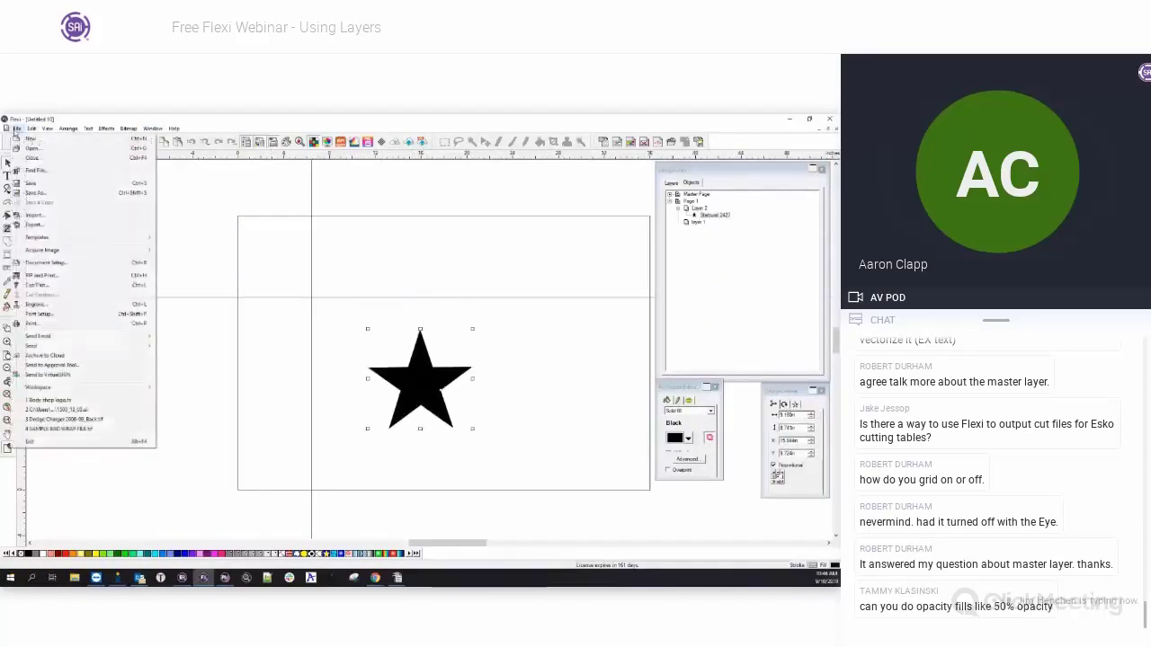
{"action": "left_click", "coordinate": [34, 226]}
{"action": "left_click_drag", "start_coordinate": [379, 224], "coordinate": [391, 213]}
{"action": "left_click", "coordinate": [474, 376]}
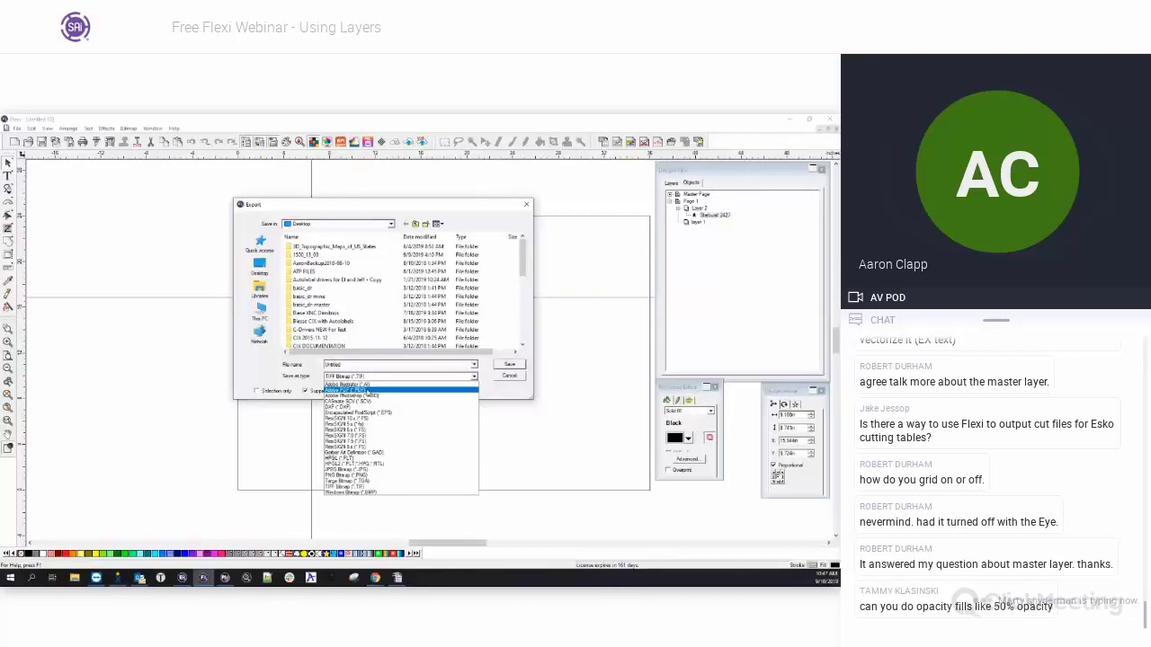
{"action": "left_click", "coordinate": [511, 395]}
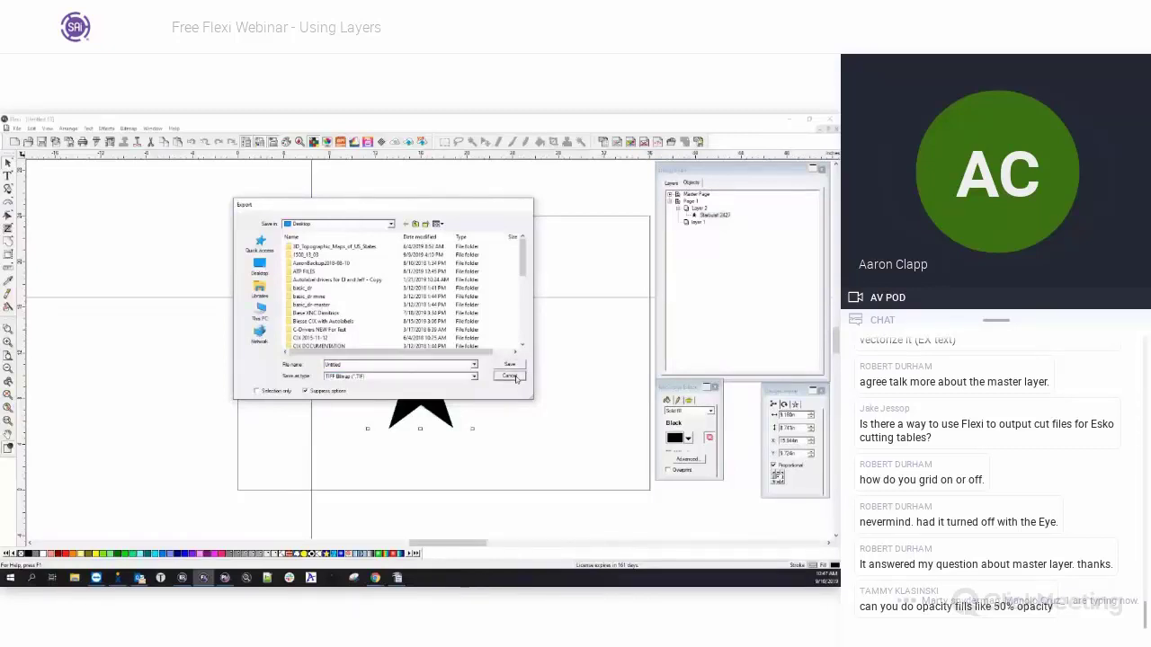
Close the export dialog, draw a rectangle about 17 by 11.5 inches behind the star on layer 1, and fill it green.
{"action": "left_click", "coordinate": [515, 378]}
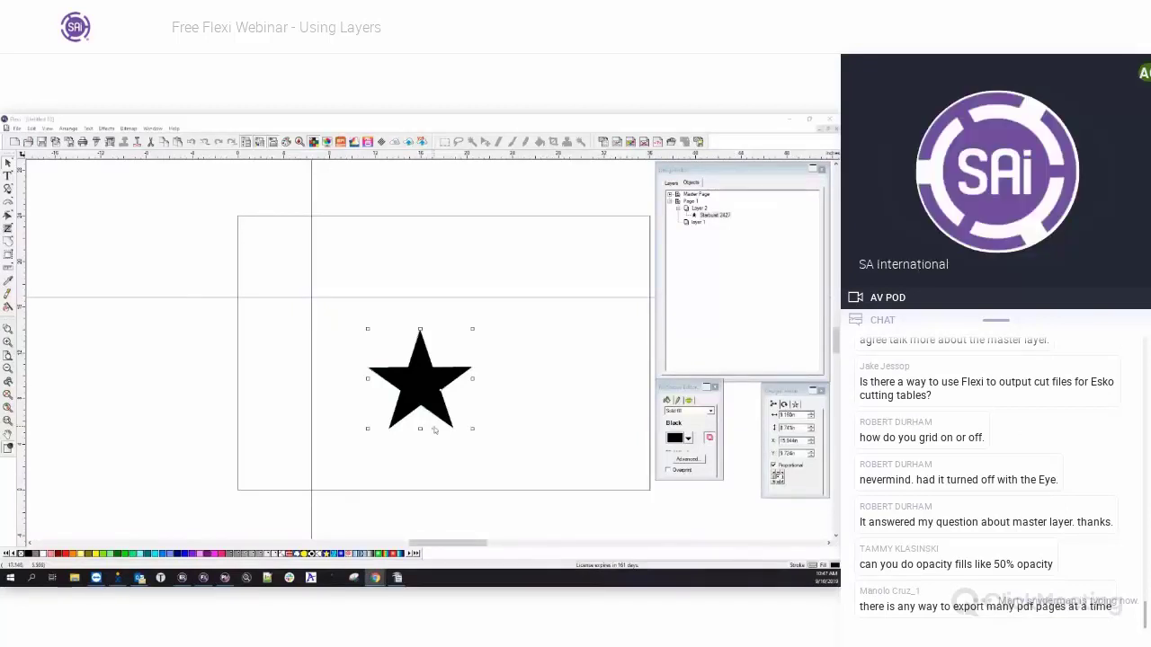
{"action": "left_click", "coordinate": [428, 383]}
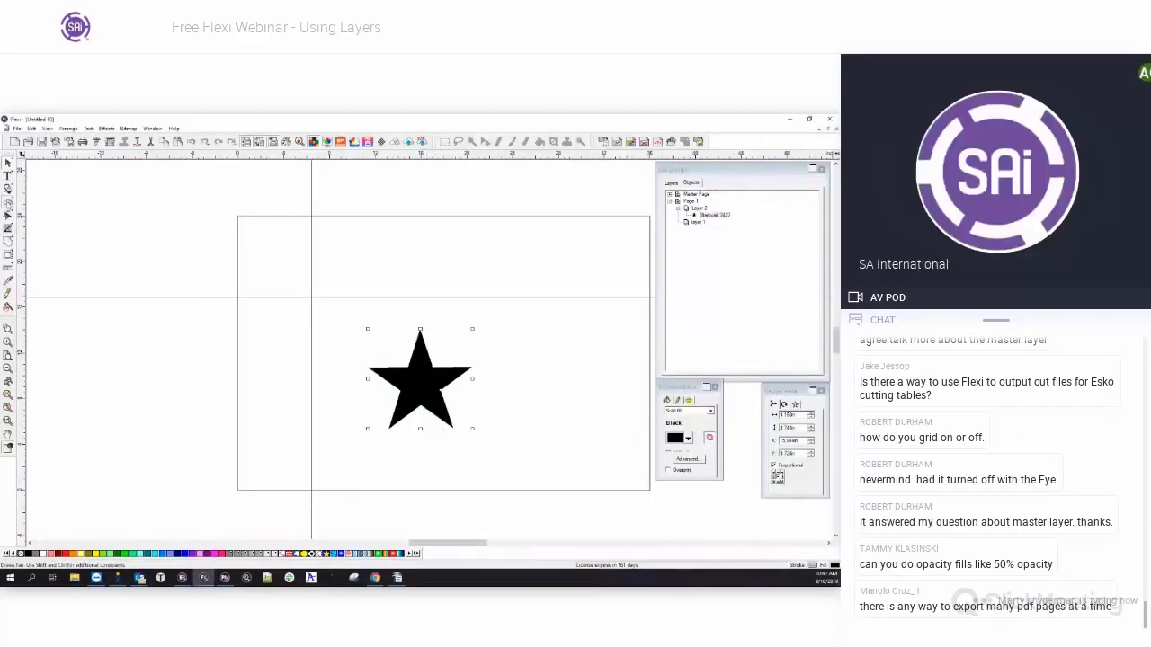
{"action": "left_click", "coordinate": [7, 211]}
{"action": "left_click", "coordinate": [26, 211]}
{"action": "left_click_drag", "start_coordinate": [327, 319], "coordinate": [523, 451]}
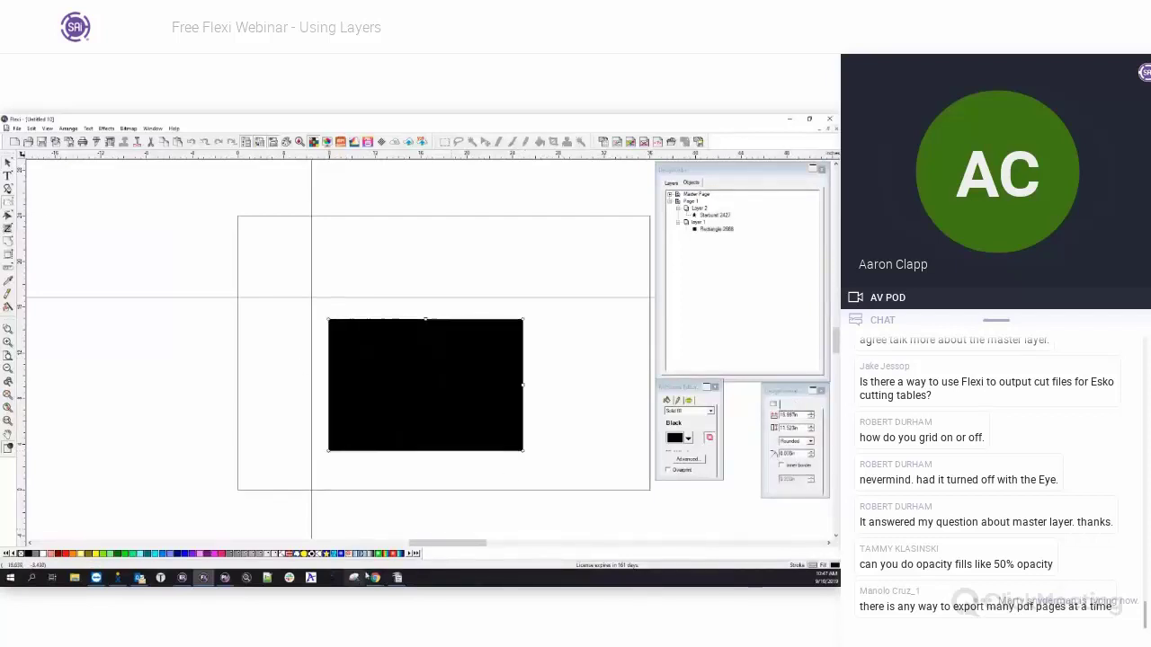
{"action": "left_click", "coordinate": [126, 554]}
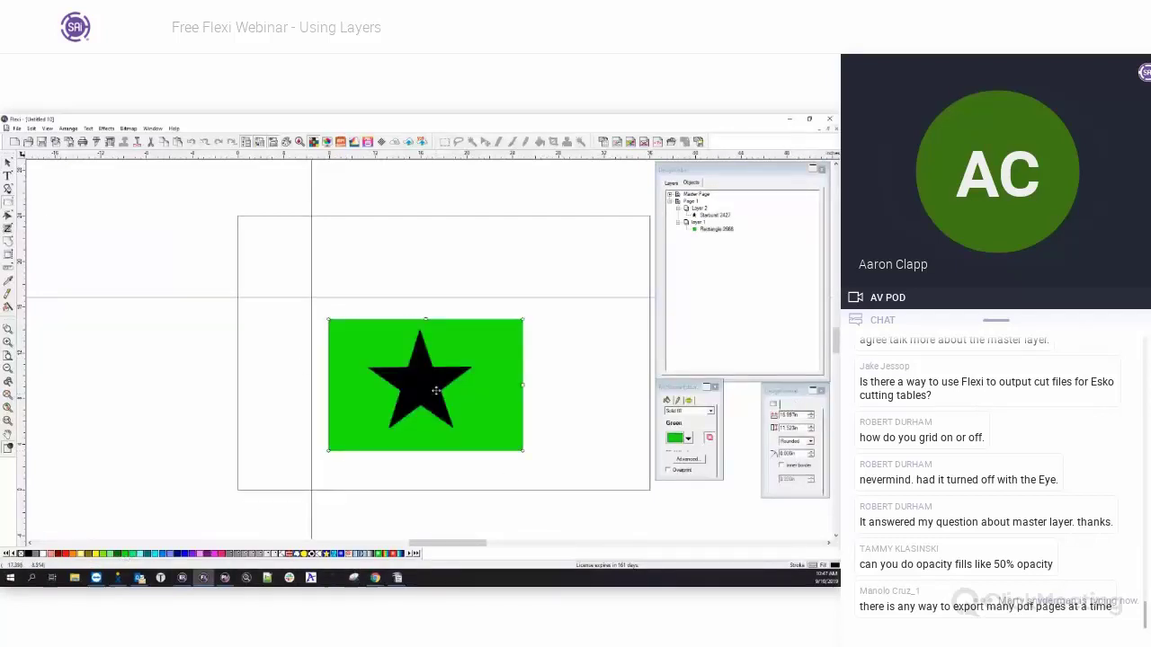
{"action": "key", "text": "ctrl+v"}
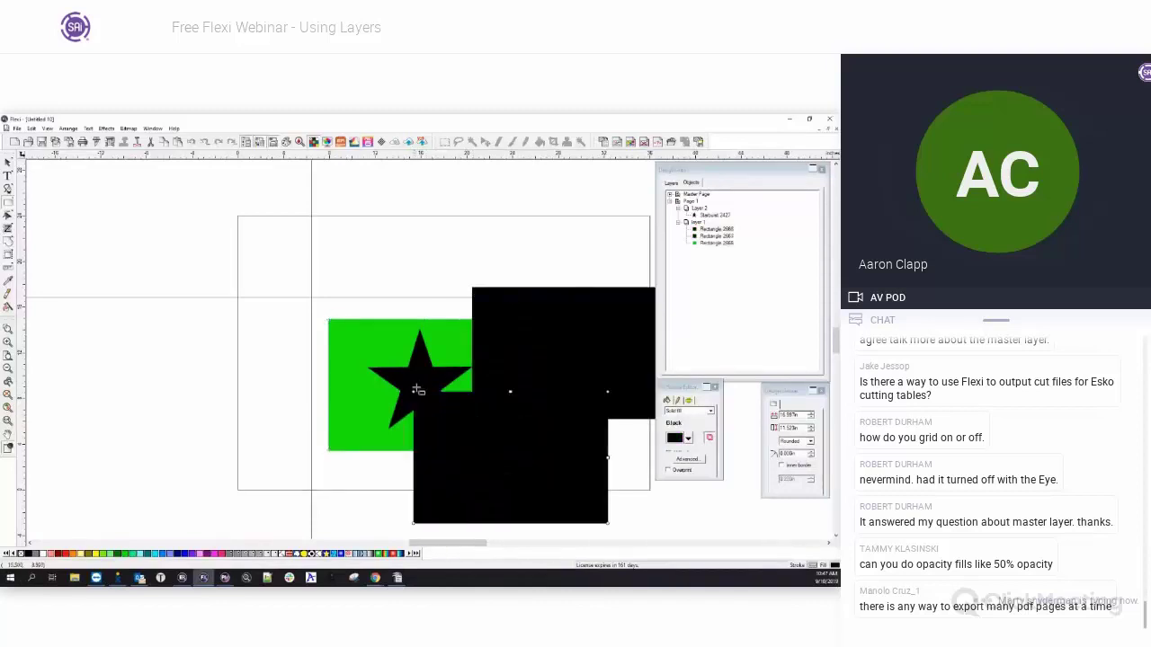
{"action": "key", "text": "ctrl+v"}
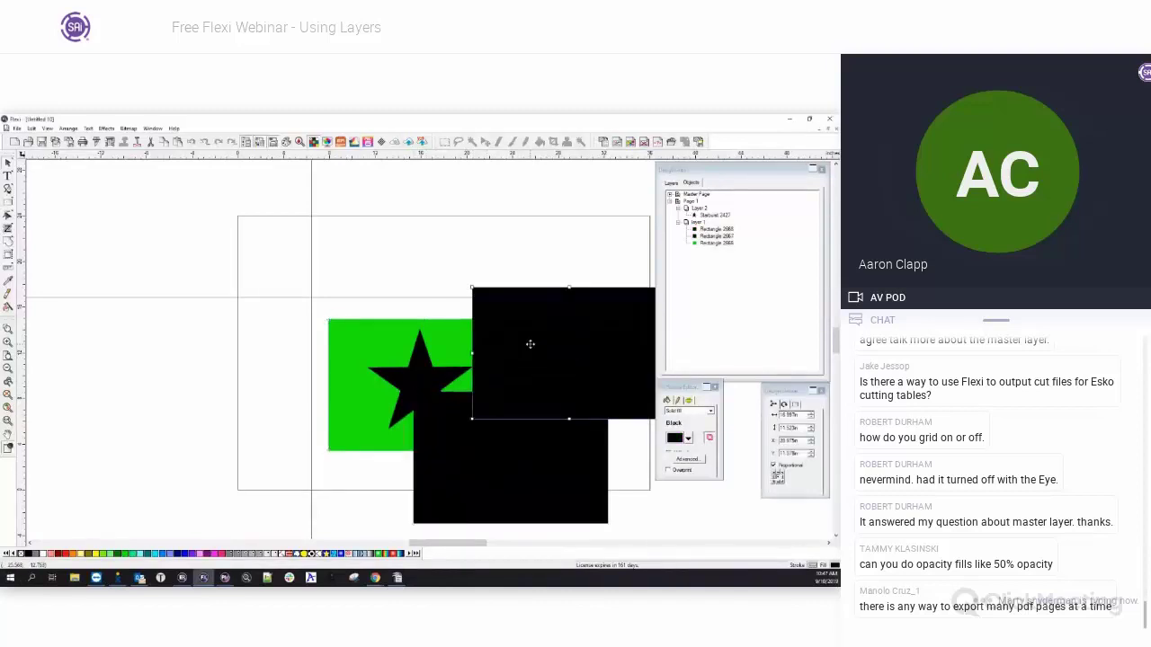
{"action": "key", "text": "Delete"}
{"action": "left_click", "coordinate": [506, 403]}
{"action": "key", "text": "Delete"}
Select the black star, show its transparency settings in the Fill/Stroke Editor, look through the blending modes, and keep Normal.
{"action": "left_click", "coordinate": [434, 392]}
{"action": "right_click", "coordinate": [434, 392]}
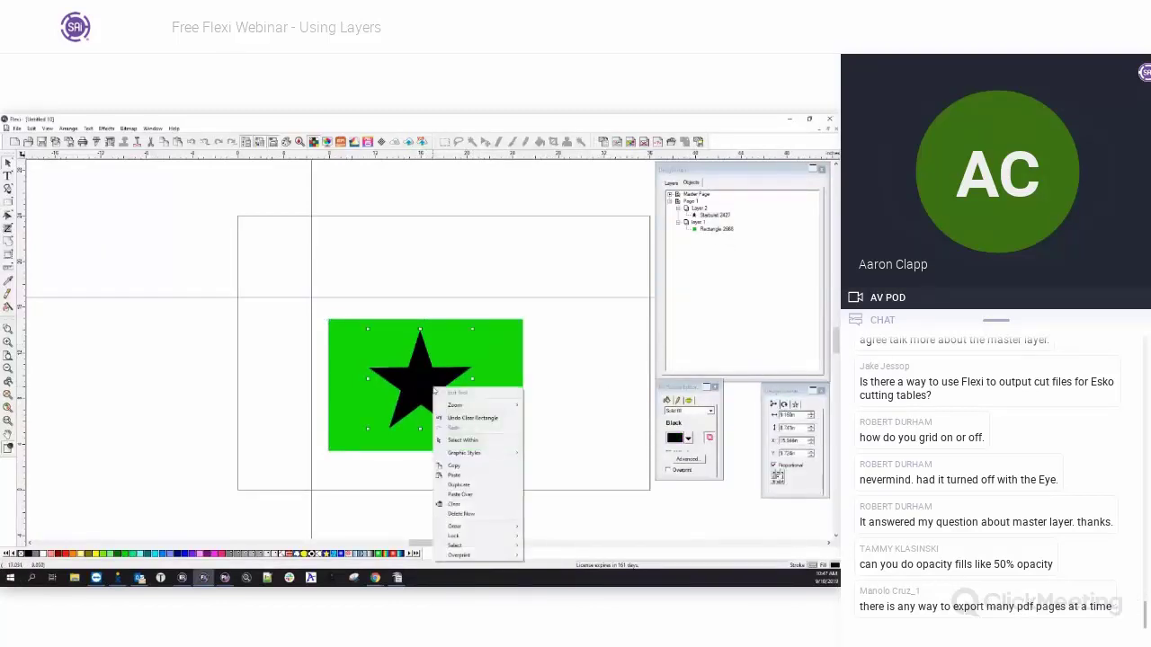
{"action": "key", "text": "Escape"}
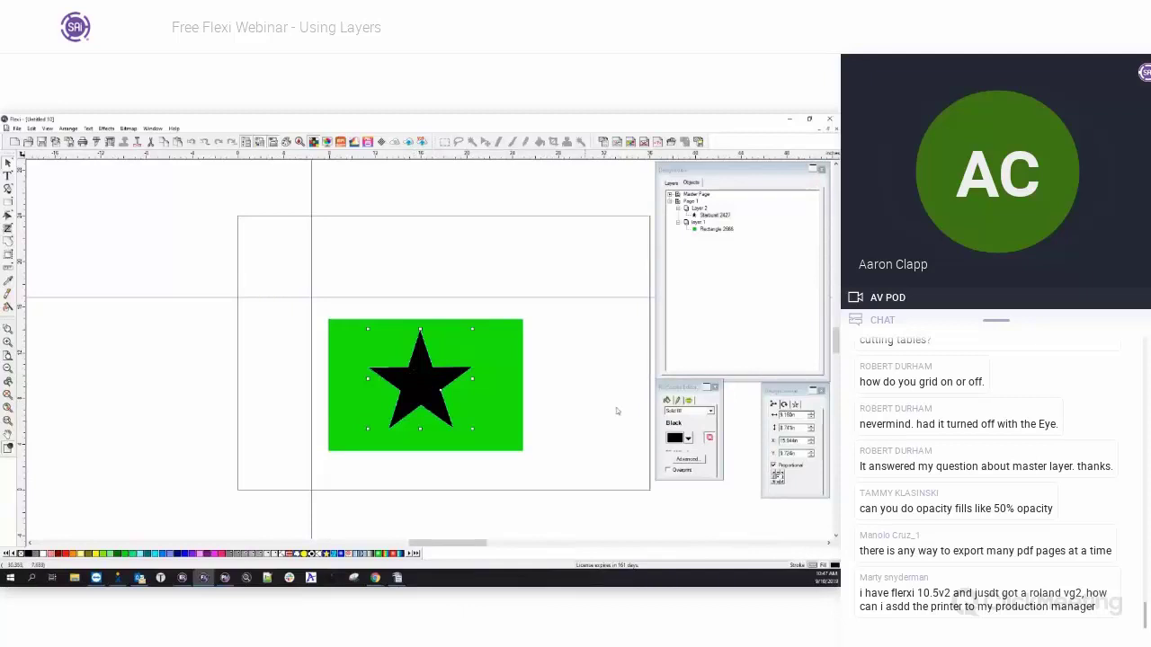
{"action": "left_click_drag", "start_coordinate": [686, 392], "coordinate": [722, 396]}
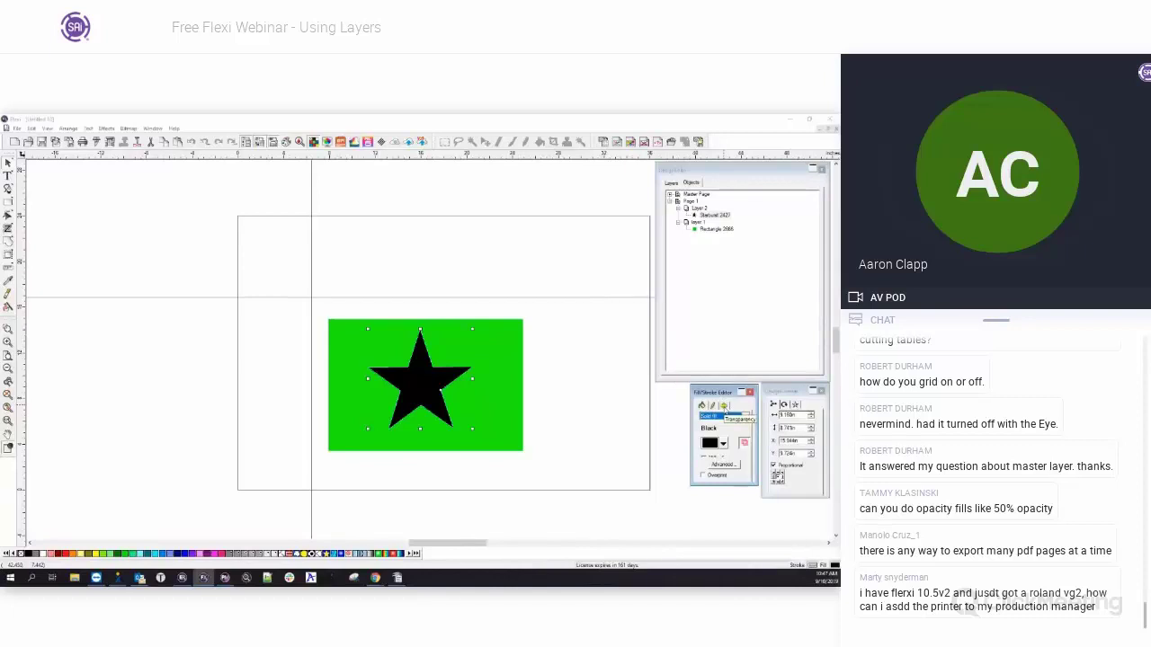
{"action": "left_click", "coordinate": [724, 405]}
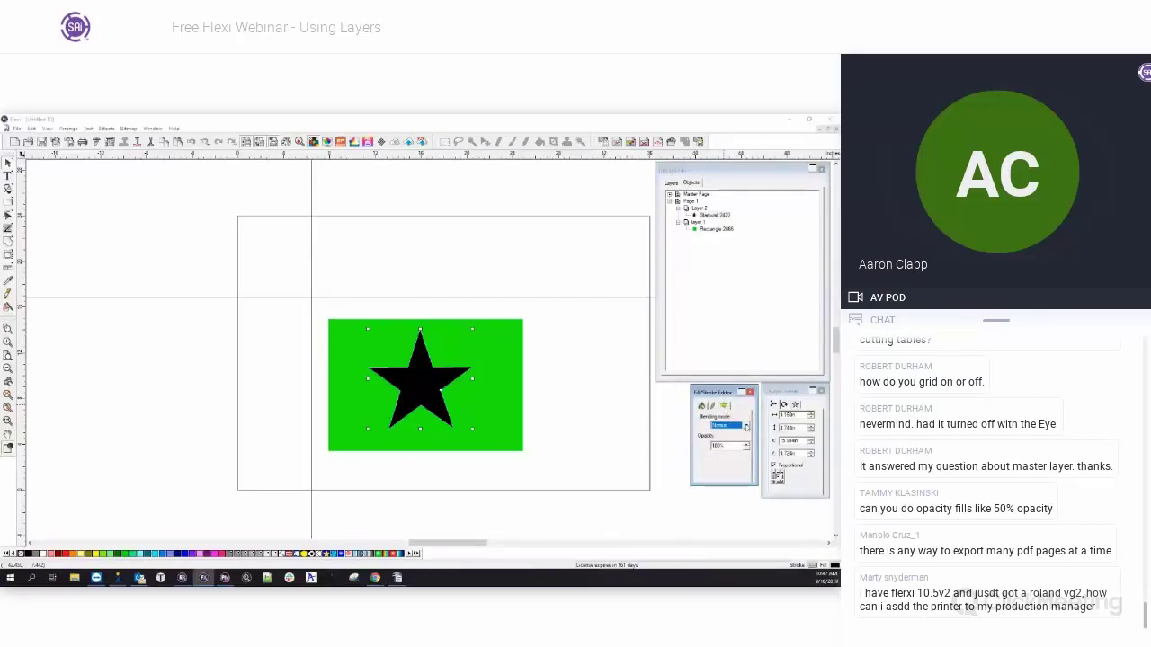
{"action": "left_click", "coordinate": [745, 427]}
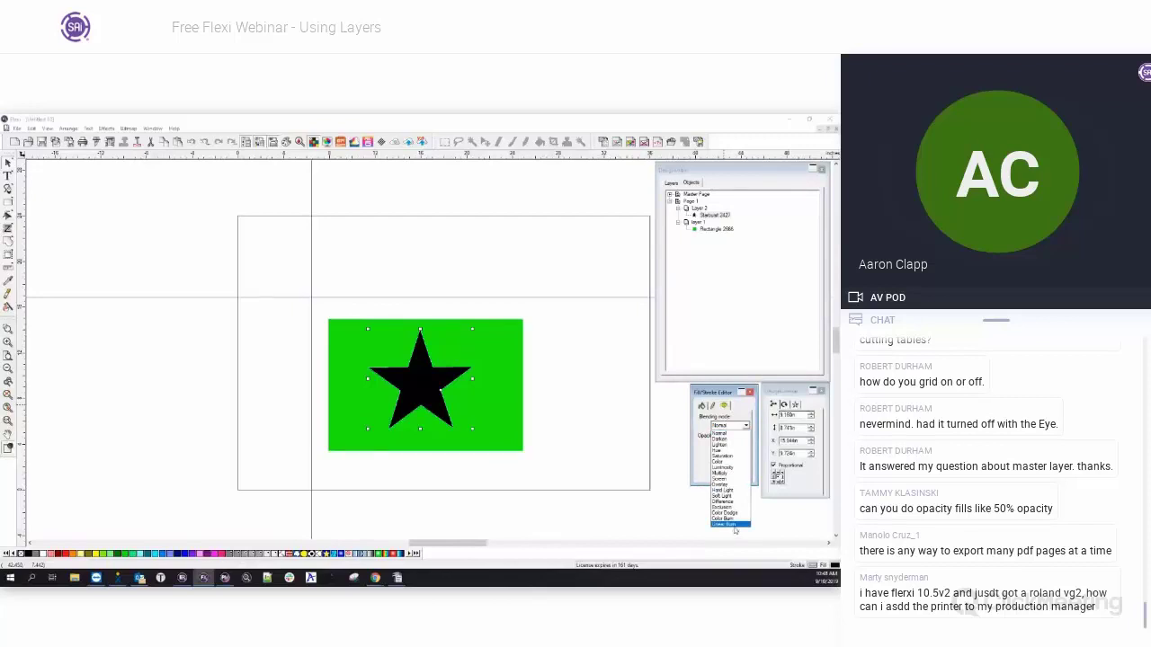
{"action": "left_click", "coordinate": [737, 433]}
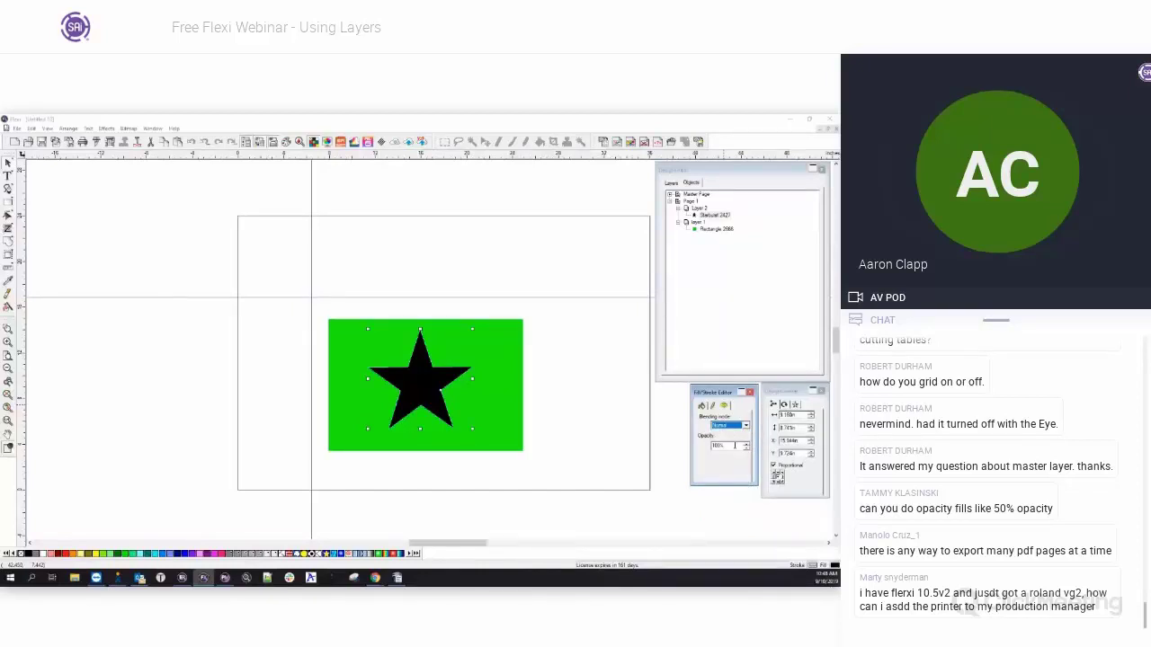
Set the star's opacity to 50%, deselect the star, and select it again.
{"action": "key", "text": "Tab"}
{"action": "type", "text": "50"}
{"action": "key", "text": "Return"}
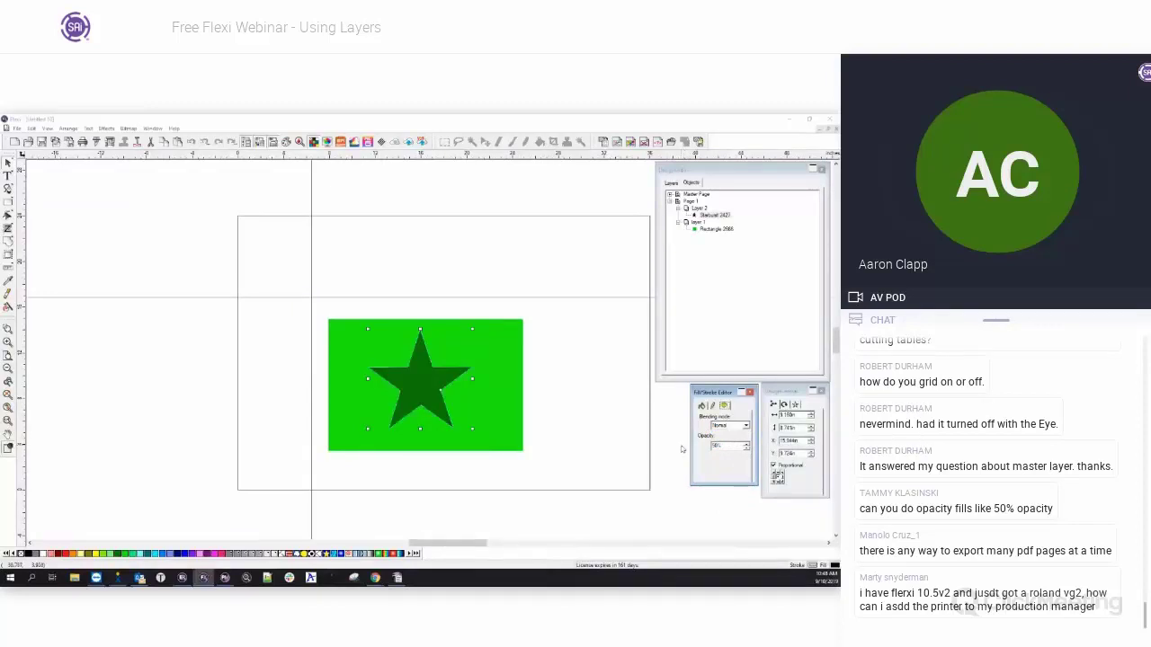
{"action": "left_click", "coordinate": [557, 341]}
{"action": "left_click", "coordinate": [438, 384]}
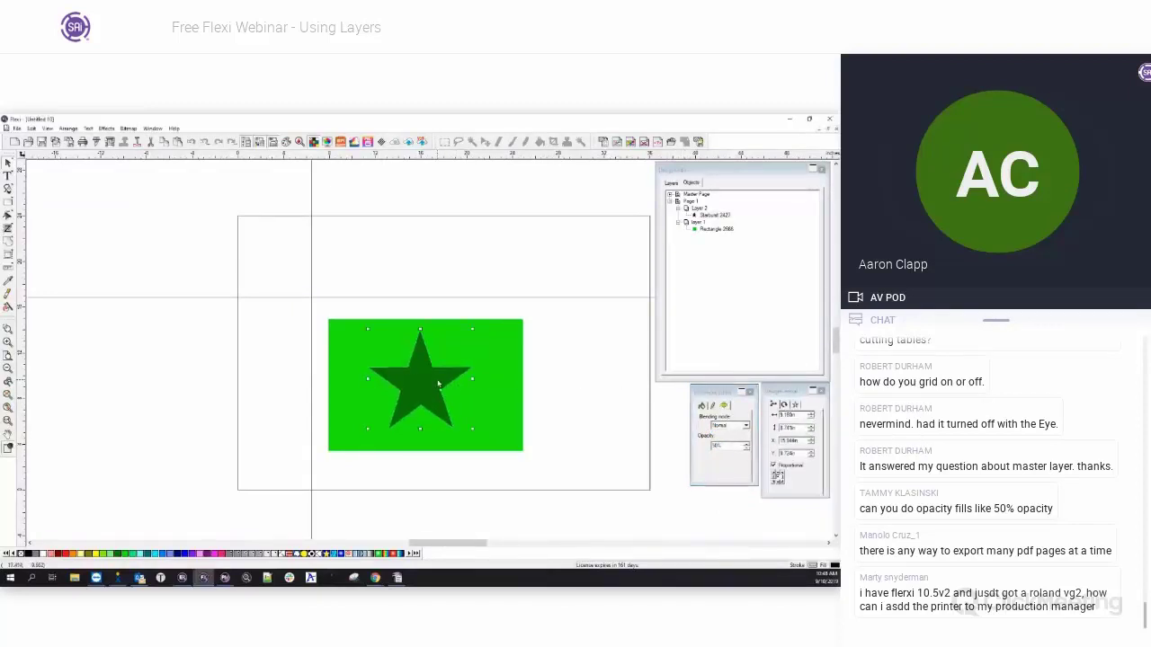